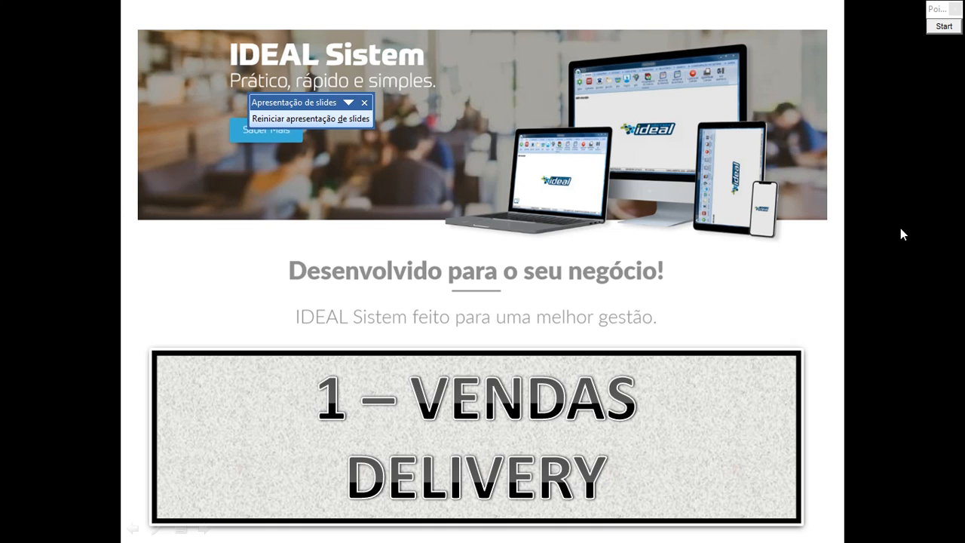
Advance the slideshow to the 'HORA DE APRENDER NA PRÁTICA – VAMOS LÁ?' slide and bring up the open-windows list.
click(900, 228)
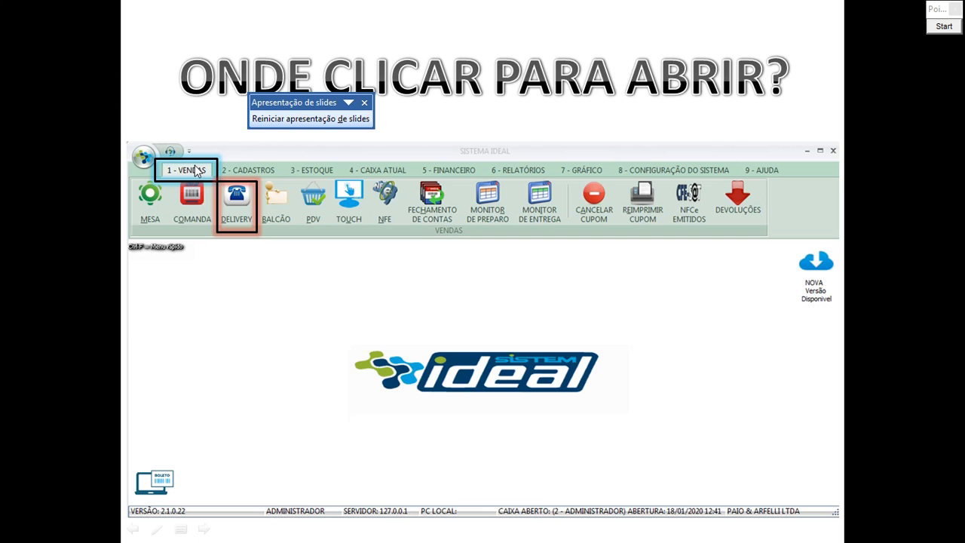
click(243, 261)
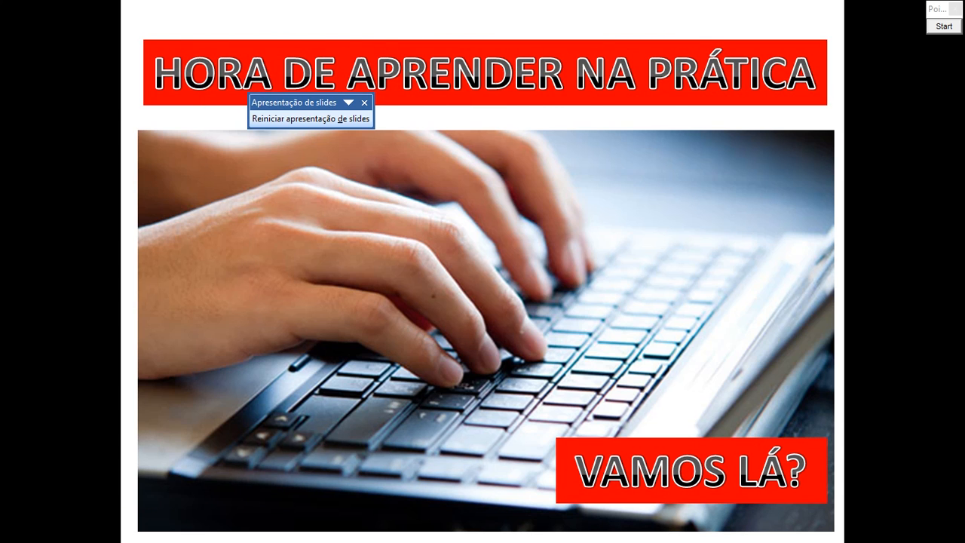
key(alt+Tab)
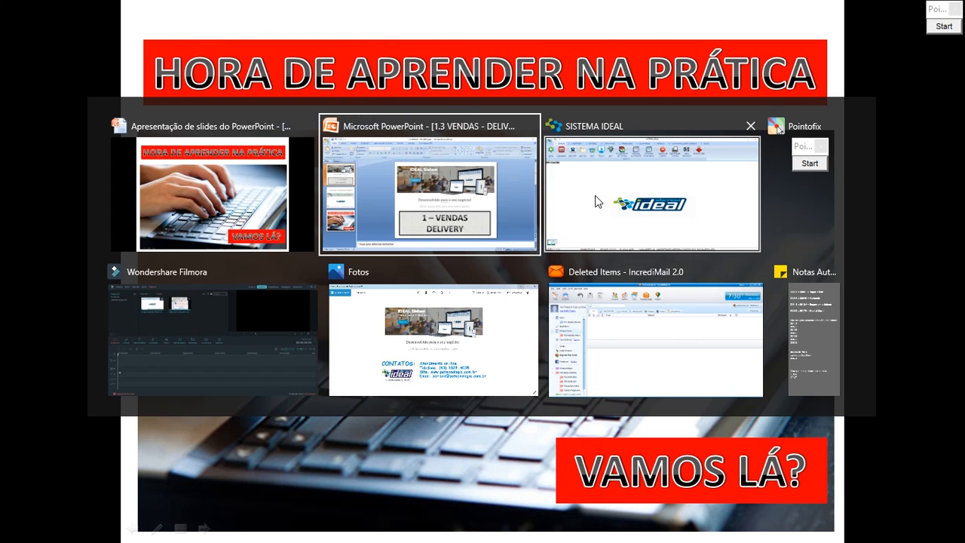
Switch to Sistema Ideal and open VENDAS > DELIVERY, dismissing the COM-port caller-ID error.
click(626, 196)
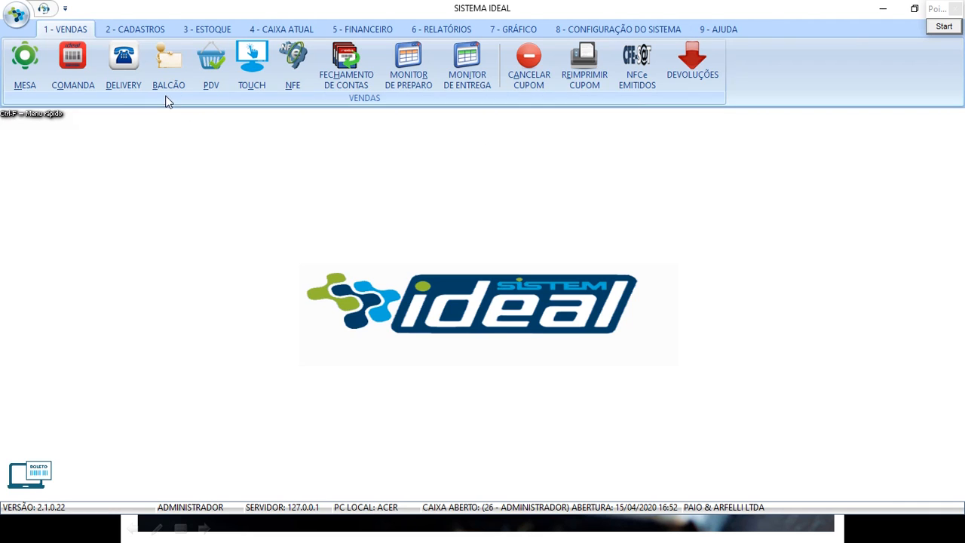
click(67, 28)
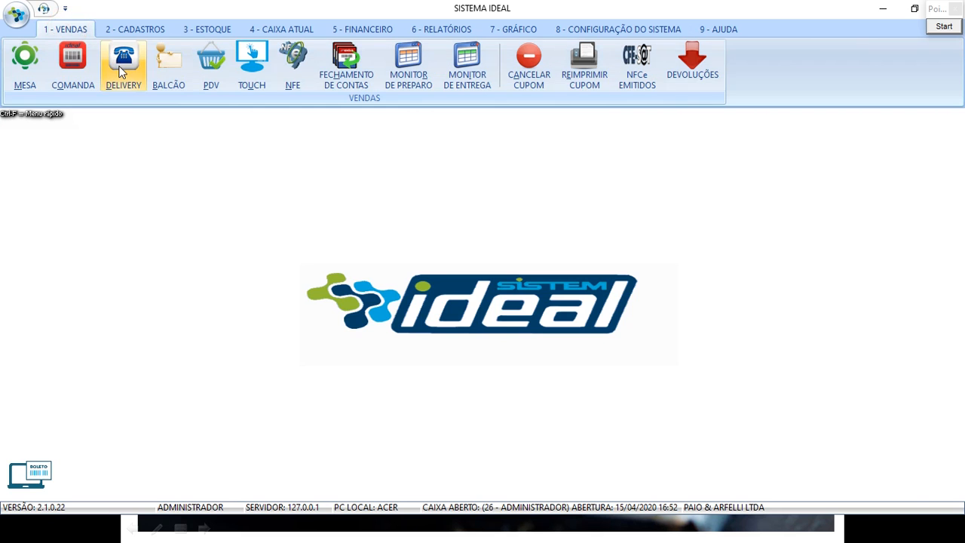
click(122, 69)
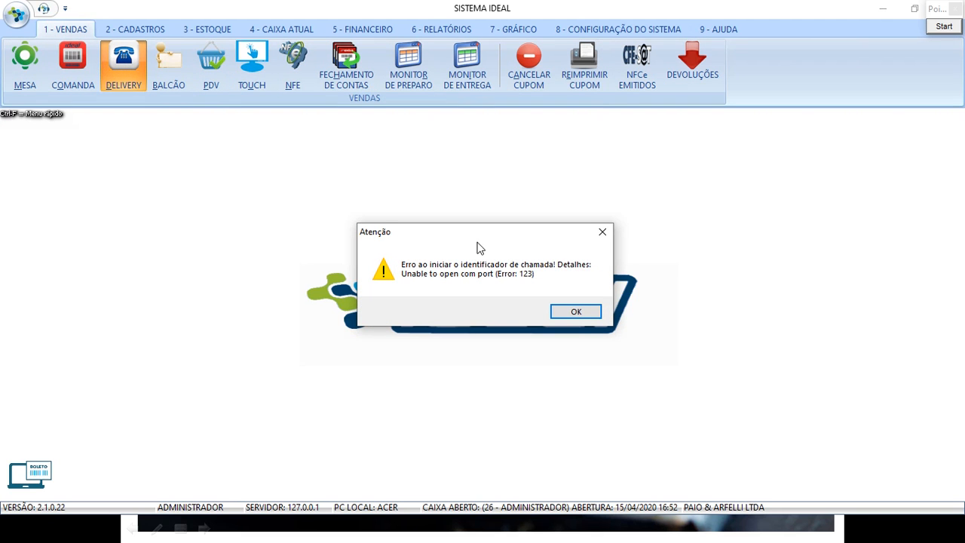
click(577, 312)
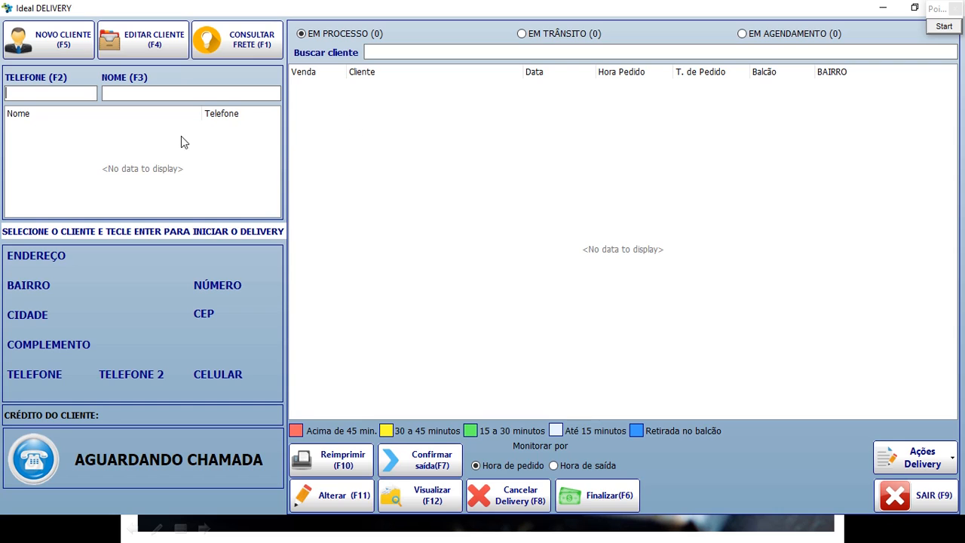
Look up the customer's phone number via TELEFONE and agree to register it as a new client.
click(29, 92)
click(65, 93)
click(198, 467)
click(37, 92)
text(96000505)
key(Return)
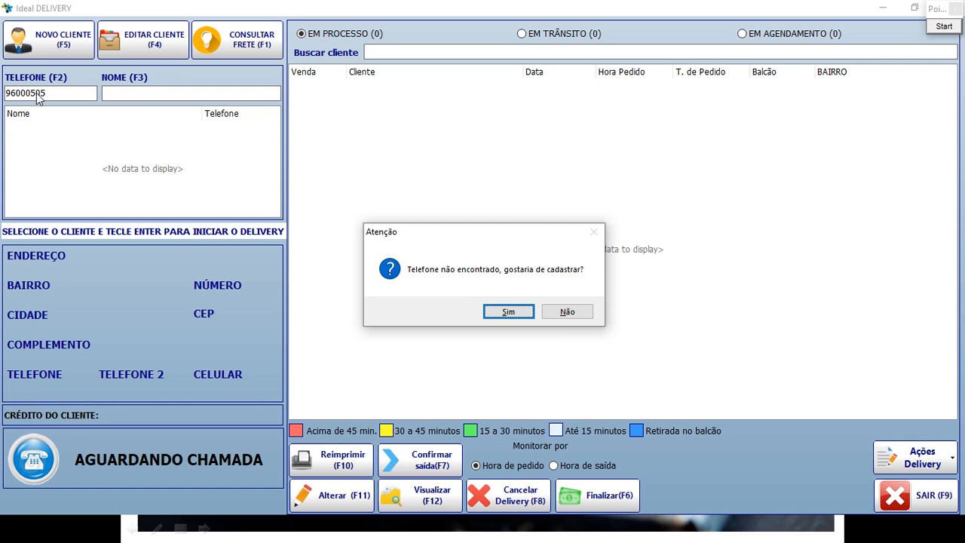
key(Return)
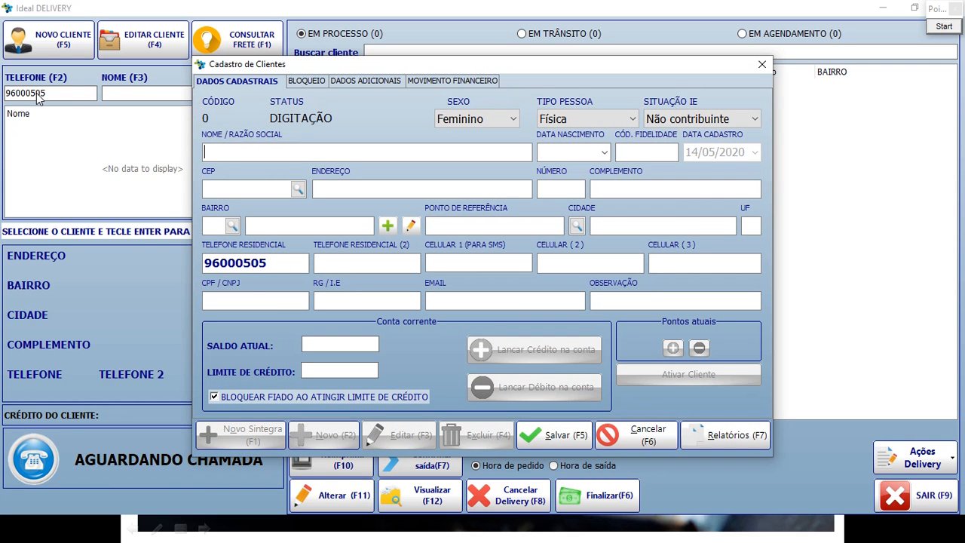
Set the client's sex to Masculino and keep the person type as individual.
click(478, 150)
click(511, 124)
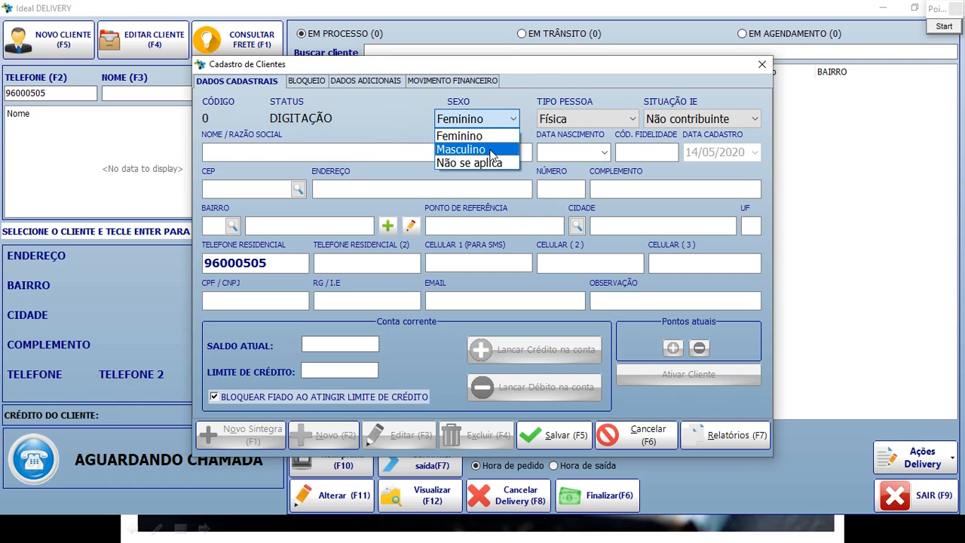
click(490, 151)
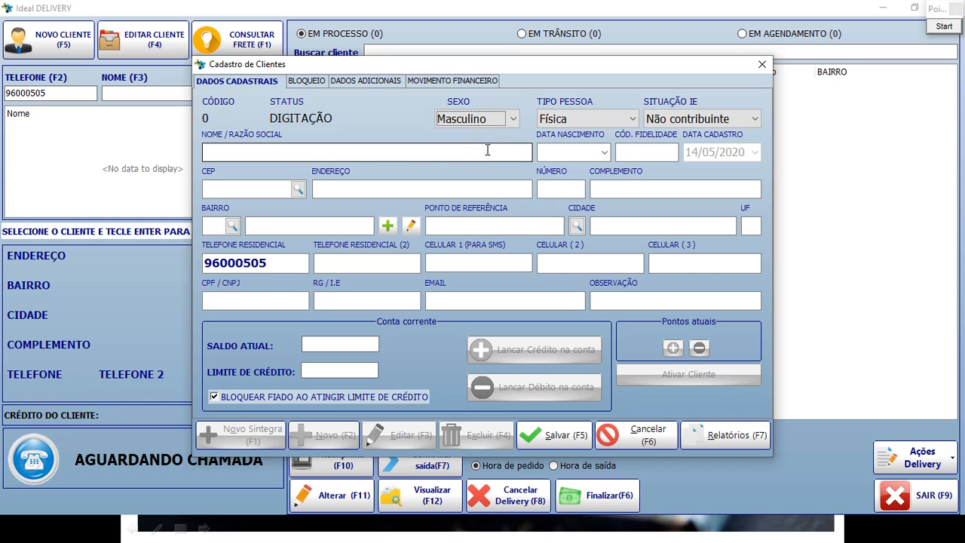
click(631, 120)
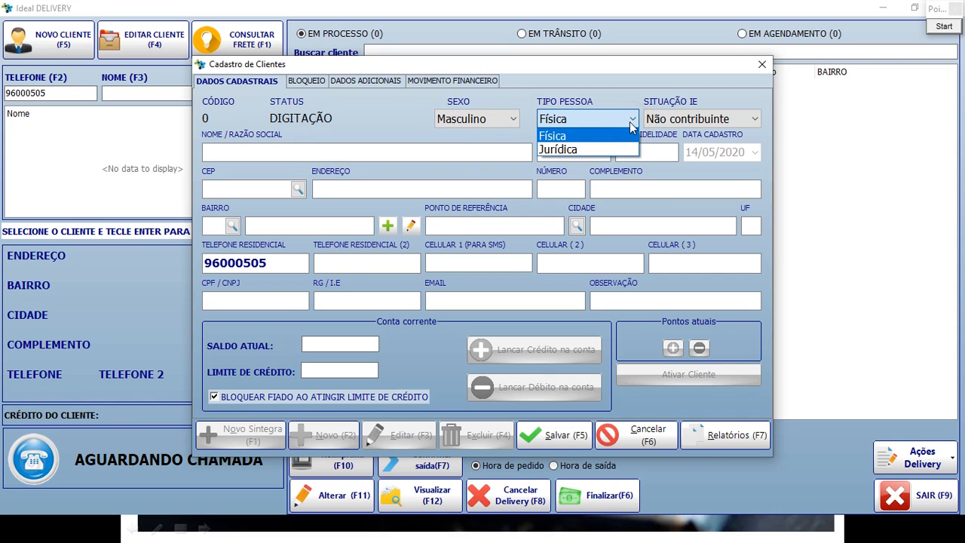
click(588, 136)
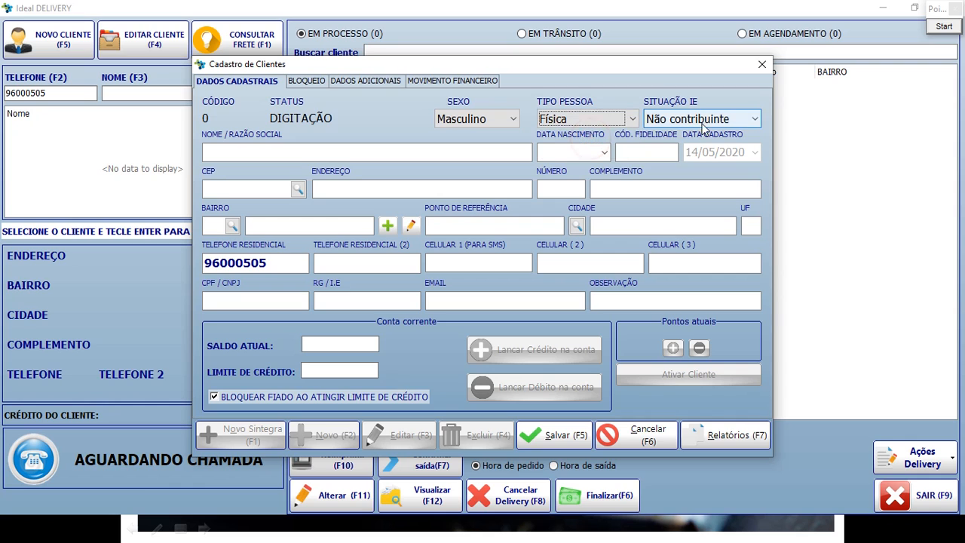
click(754, 120)
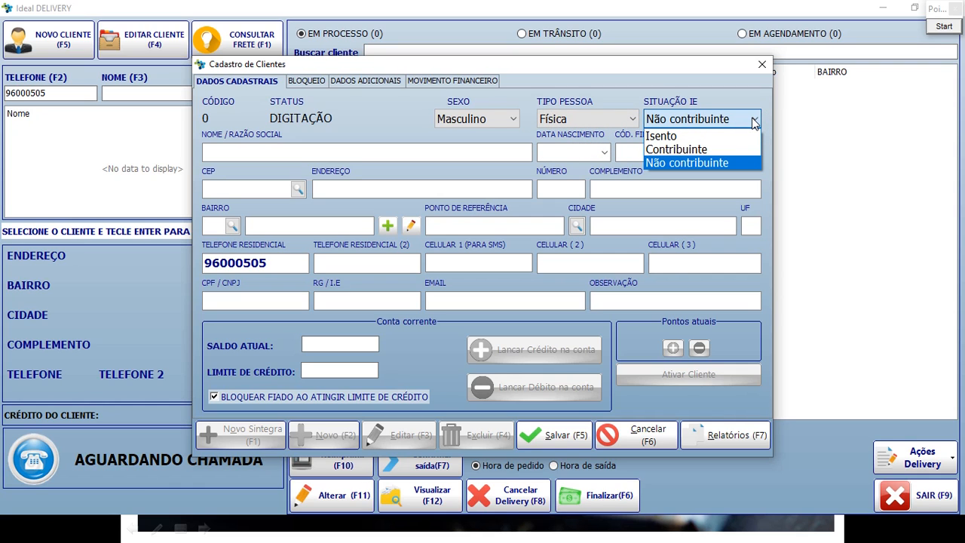
click(615, 119)
click(622, 116)
click(625, 136)
click(681, 119)
click(681, 119)
Enter the client's full name, leaving the birth date empty.
click(327, 155)
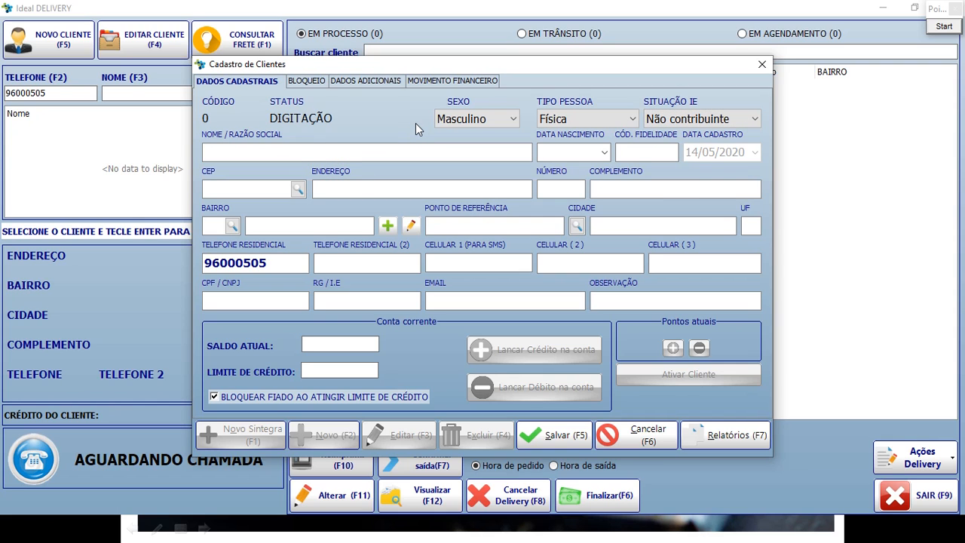
click(647, 152)
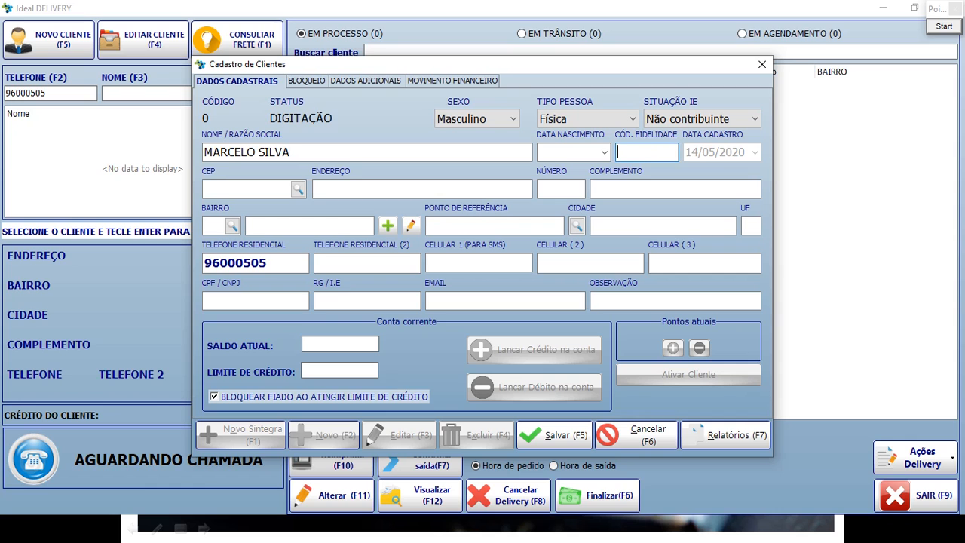
click(605, 153)
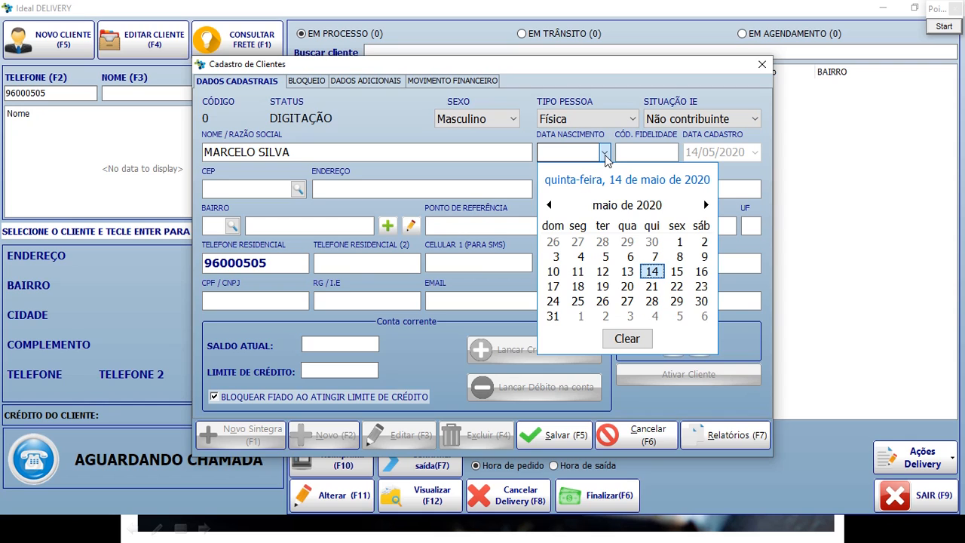
click(605, 153)
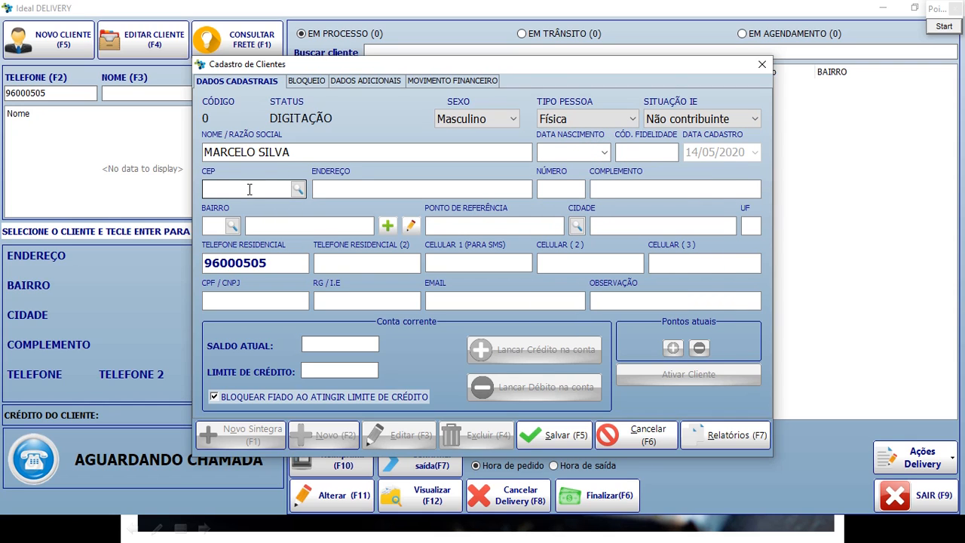
Fill in the client's street, house number and address complement.
click(243, 190)
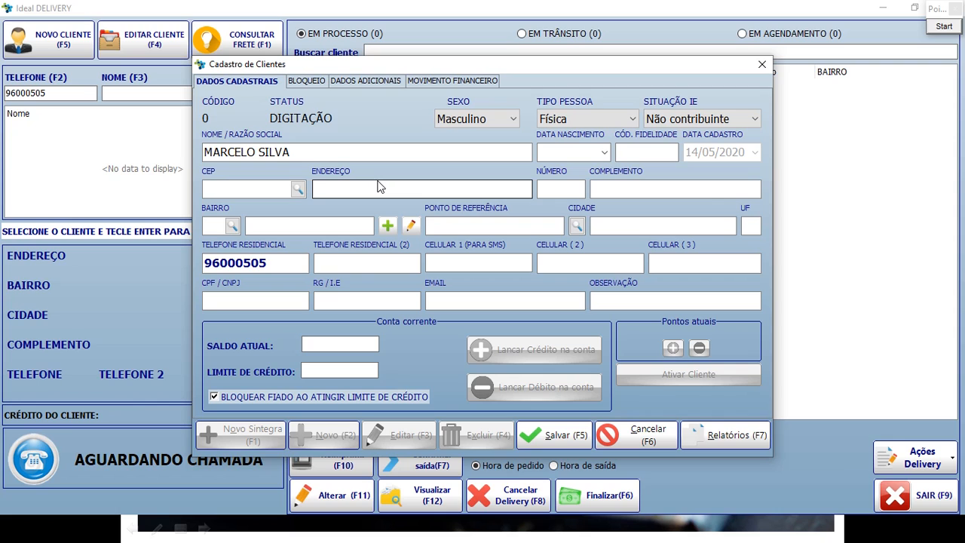
click(361, 193)
key(Tab)
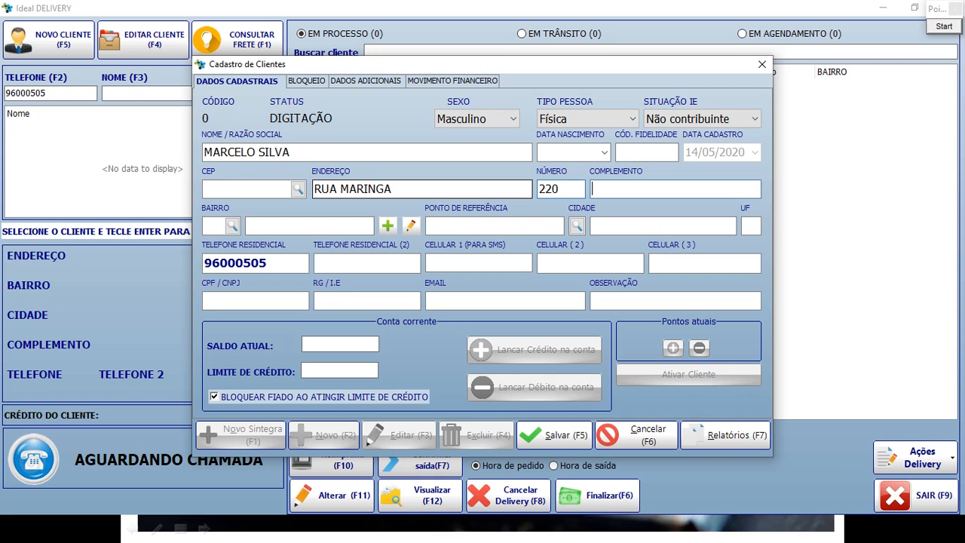
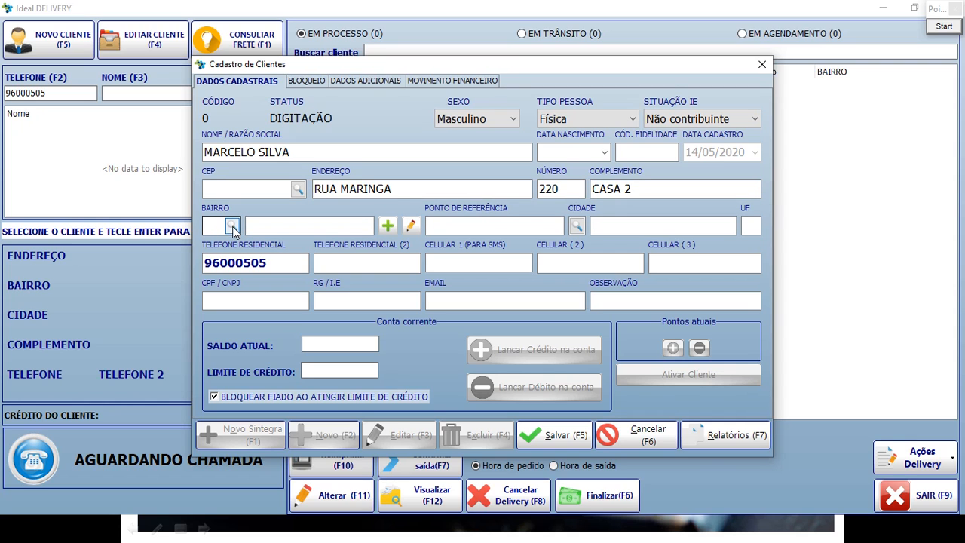
Browse the registered neighbourhoods in the Bairro search and close it without choosing.
click(232, 225)
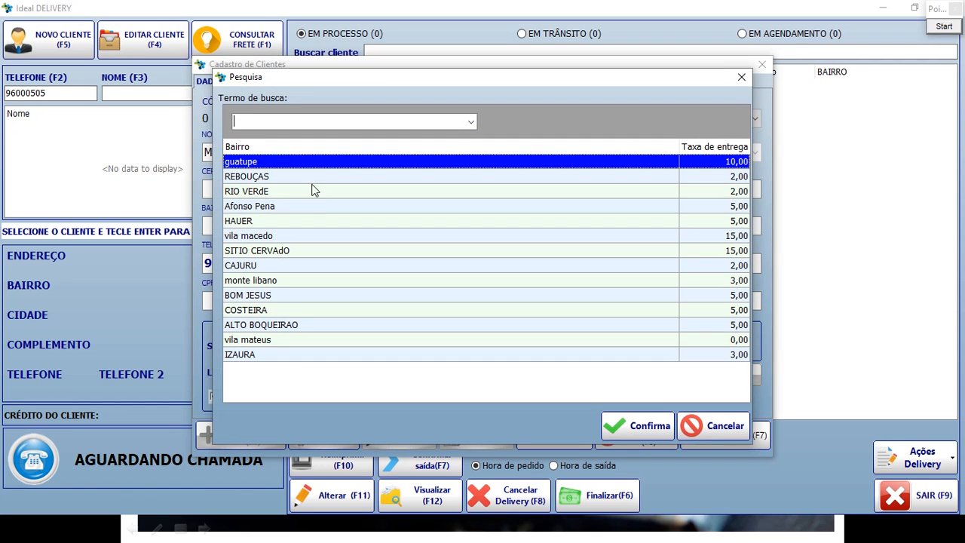
click(305, 190)
click(305, 207)
click(304, 238)
click(306, 268)
click(342, 309)
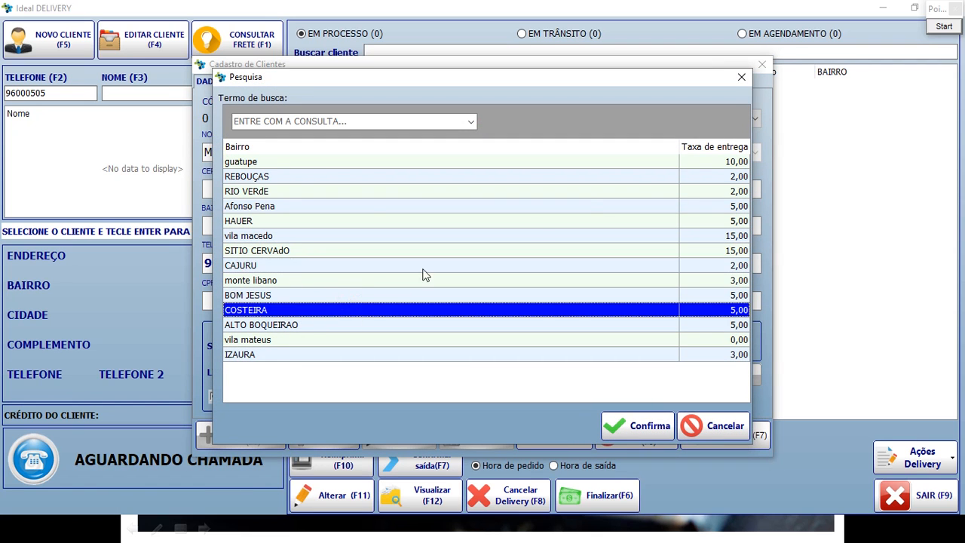
click(742, 77)
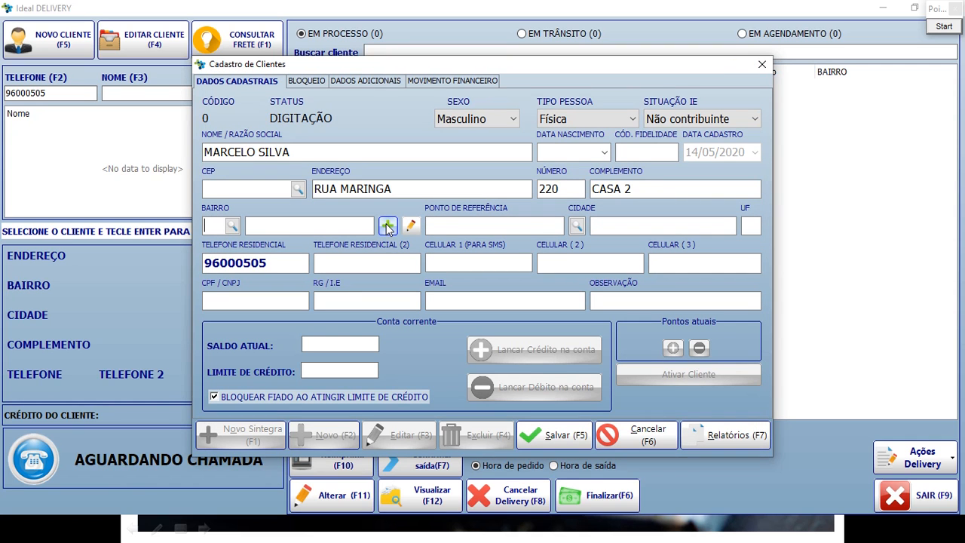
Register a new neighbourhood ZONA 7 with a delivery fee of 3,00.
click(387, 226)
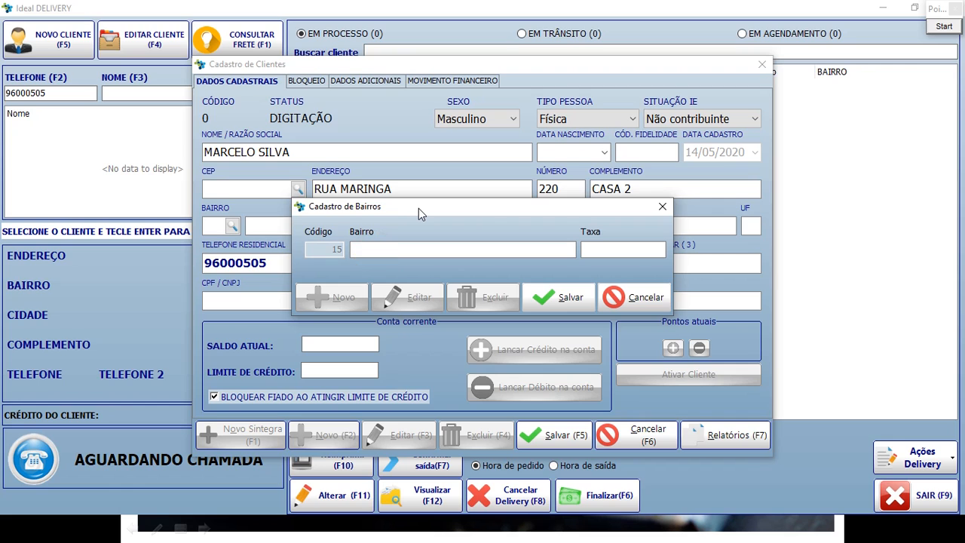
text(zona)
key(BackSpace)
key(BackSpace)
key(BackSpace)
key(BackSpace)
key(Caps_Lock)
text(ZO)
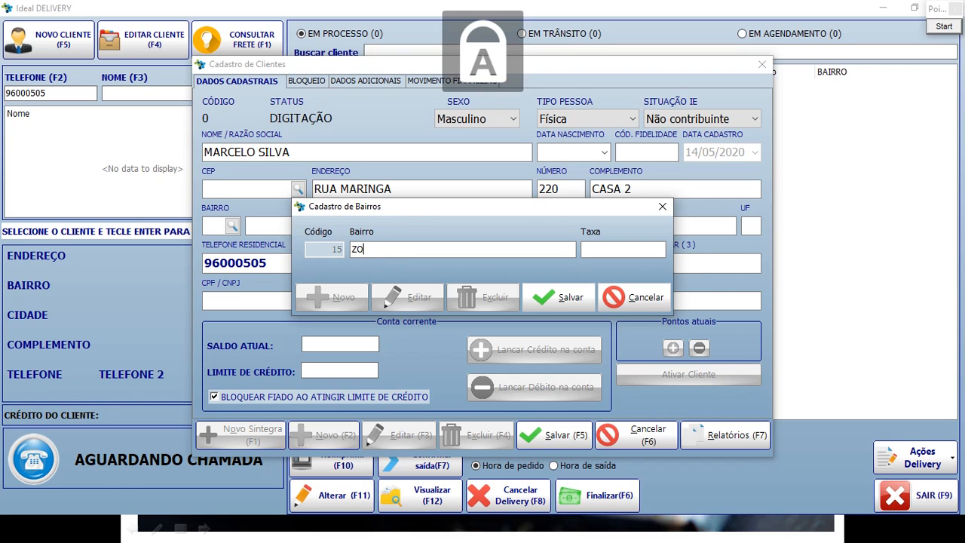
text(NA 7)
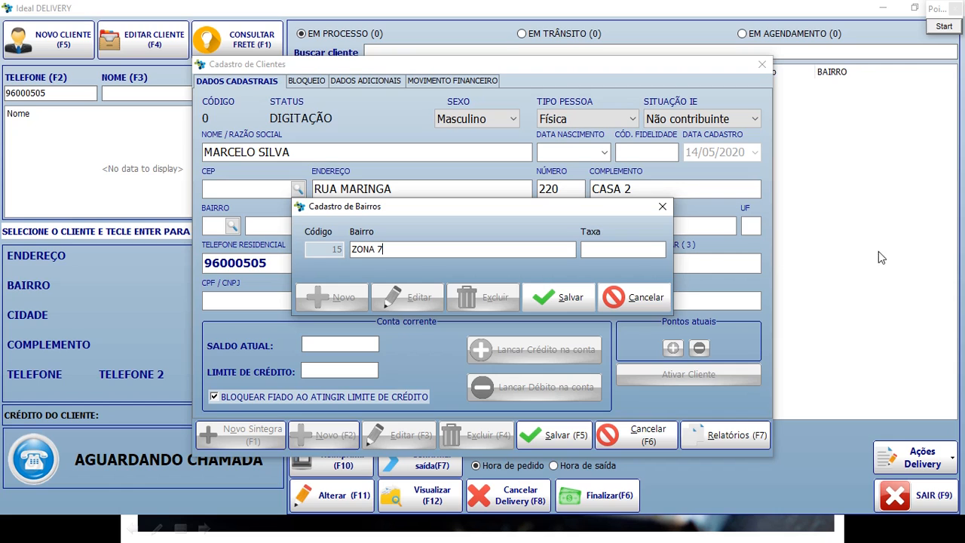
click(597, 251)
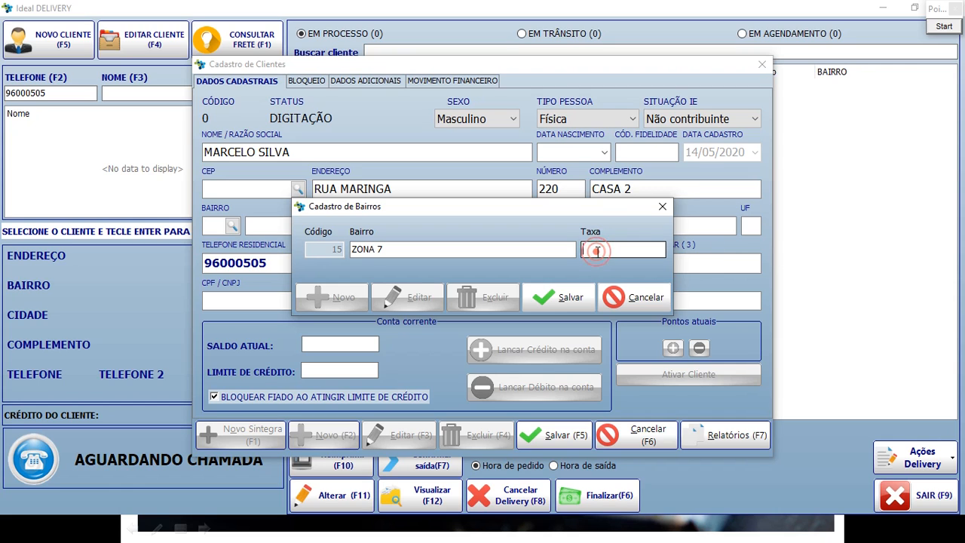
text(3)
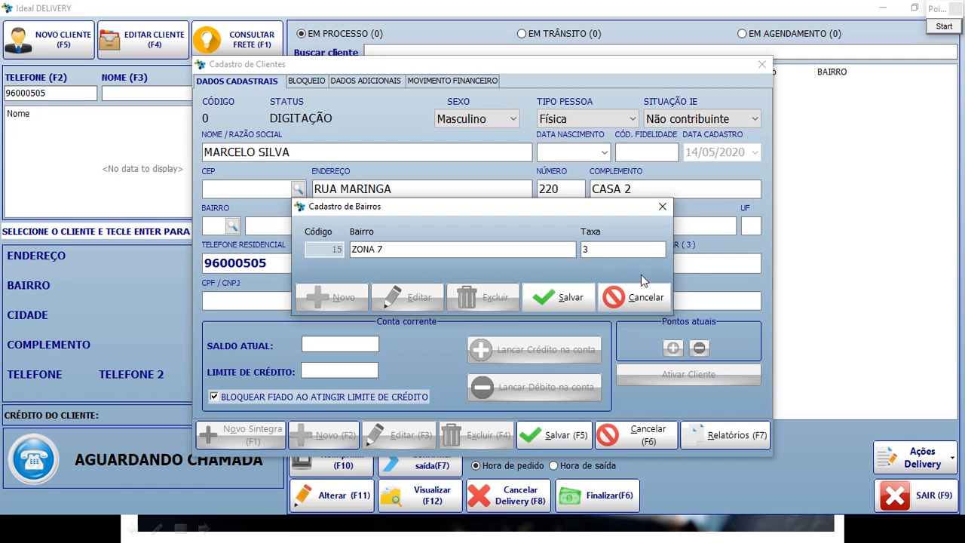
click(568, 301)
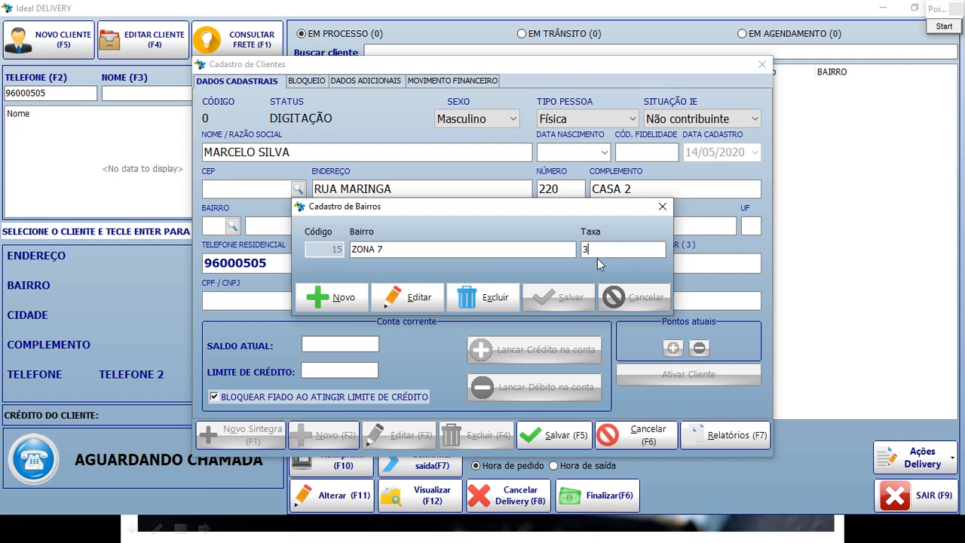
Select ZONA 7 as the client's neighbourhood and confirm it.
click(663, 208)
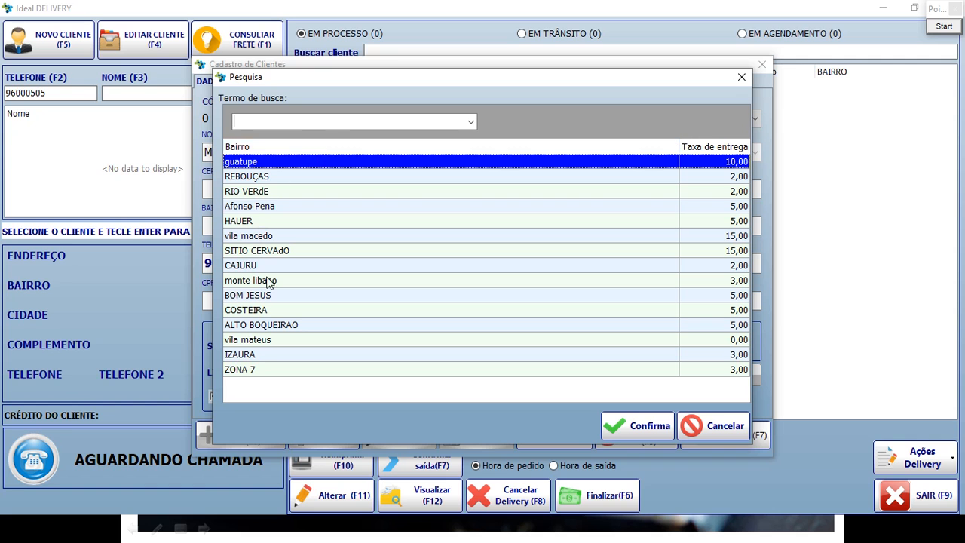
click(277, 370)
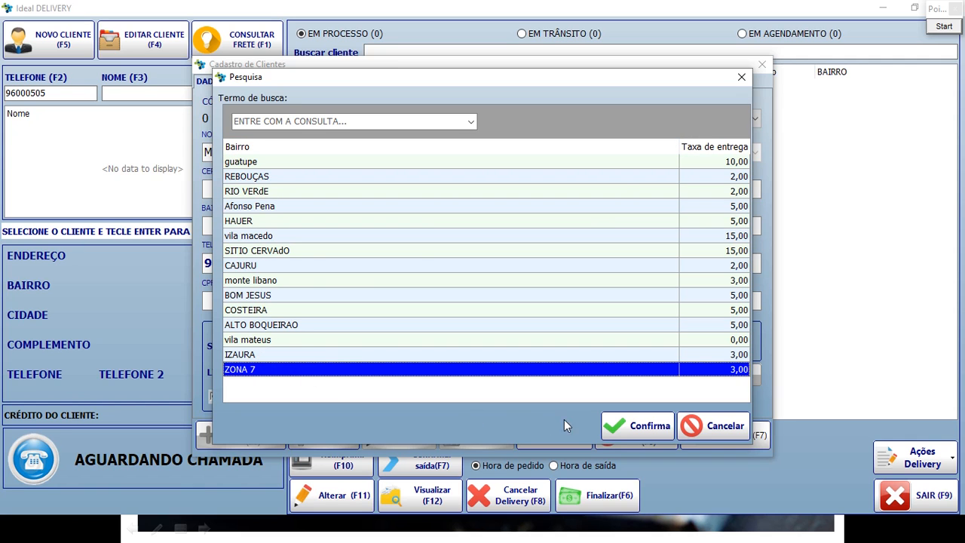
click(636, 428)
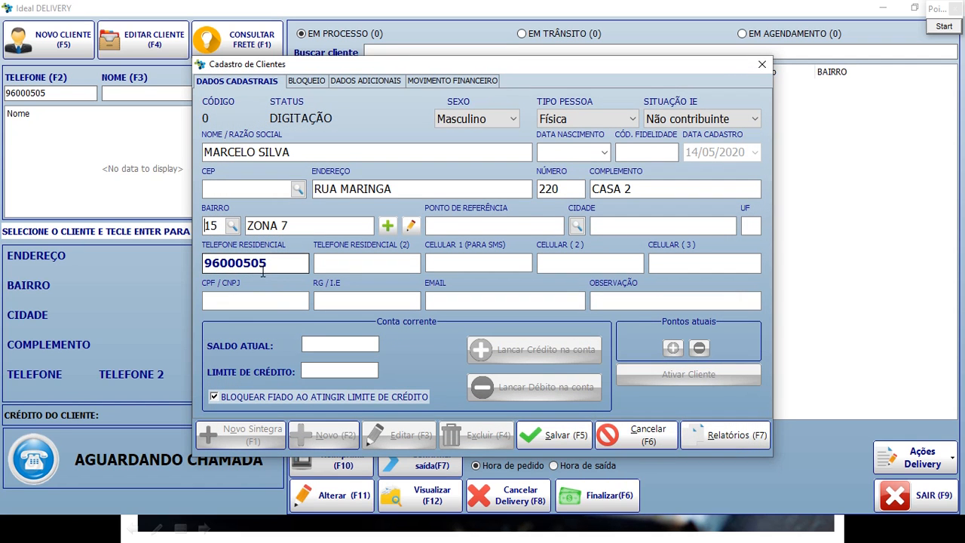
Step through the phone, RG / I.E, e-mail and reference point fields, leaving them unchanged.
drag(289, 268, 203, 264)
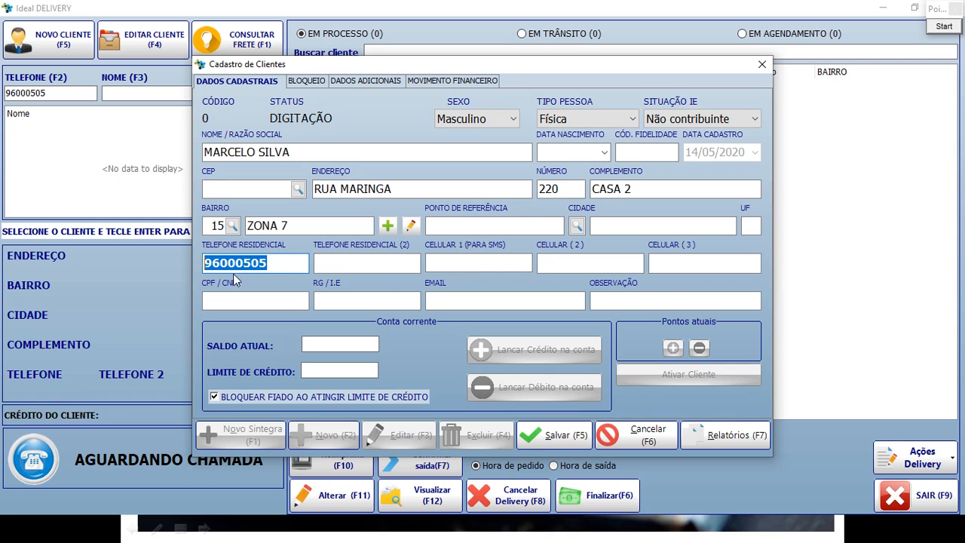
double_click(293, 265)
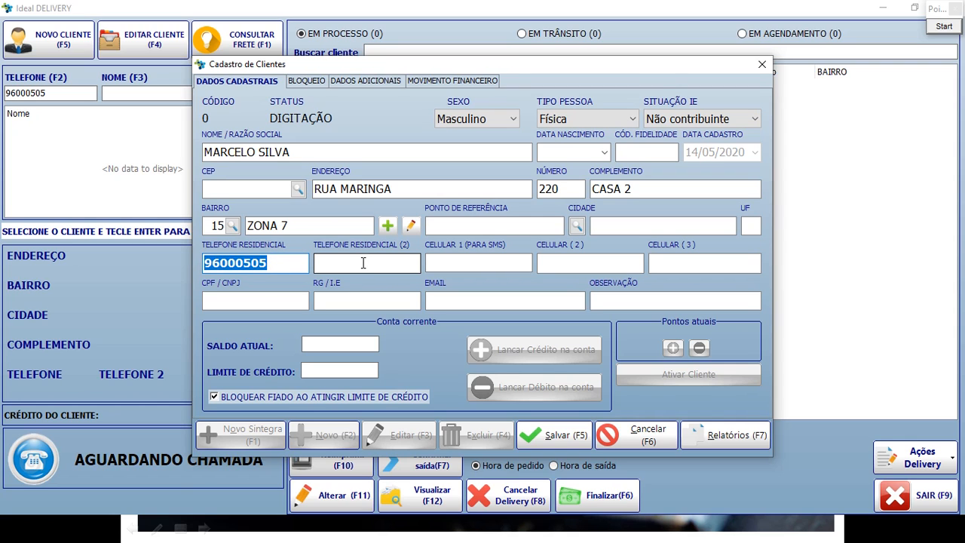
click(363, 263)
click(453, 262)
click(563, 265)
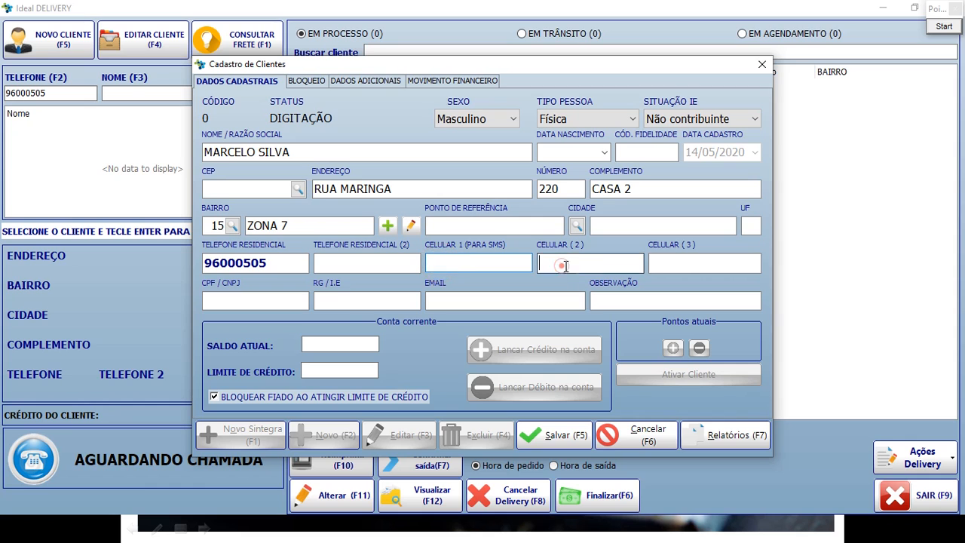
click(688, 263)
click(254, 303)
click(354, 302)
click(456, 301)
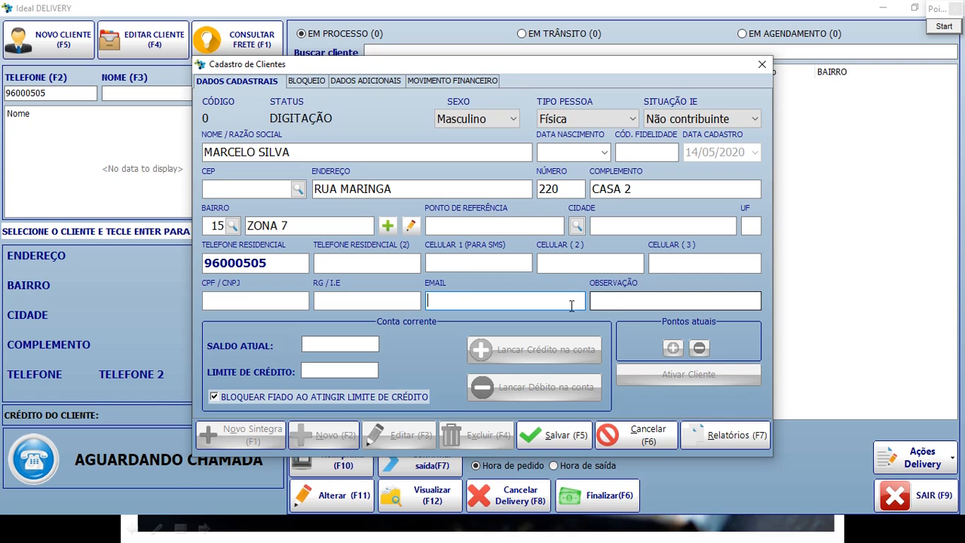
click(504, 225)
click(611, 227)
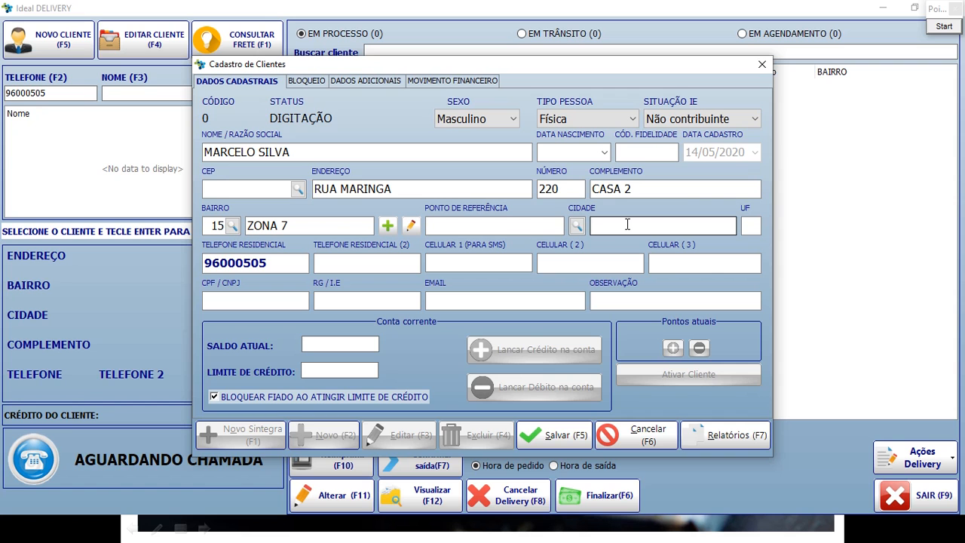
Search 'MARING' in the city list and set the city to MARINGÁ, PR.
click(577, 227)
click(577, 227)
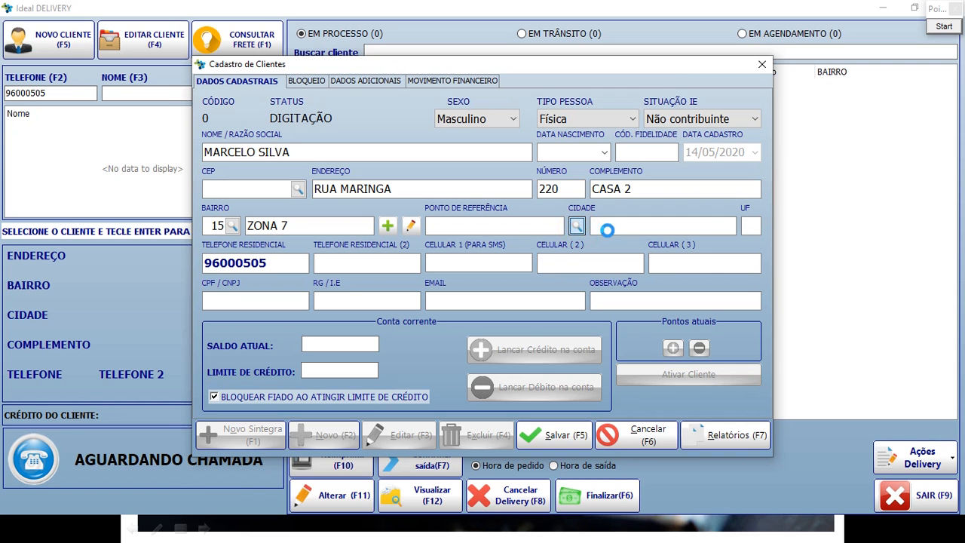
text(MARING)
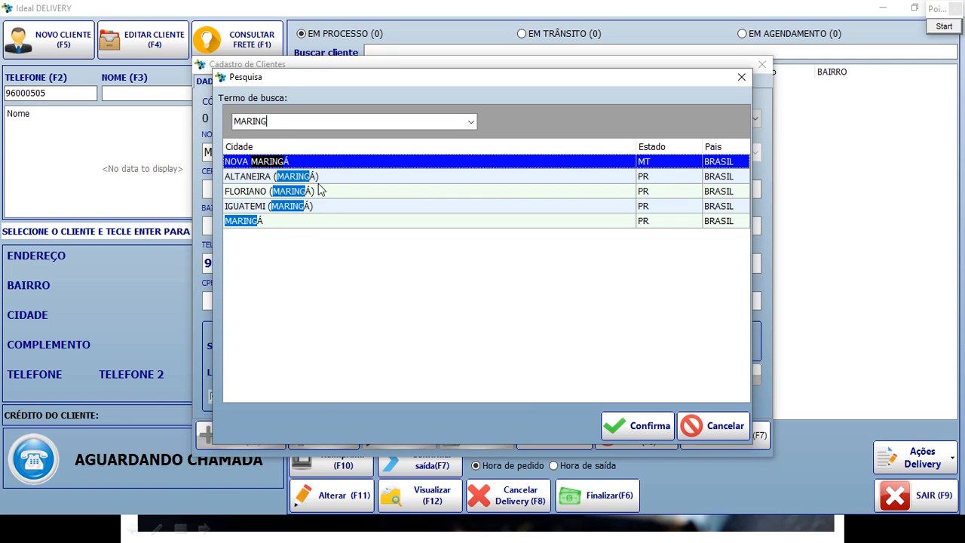
click(293, 221)
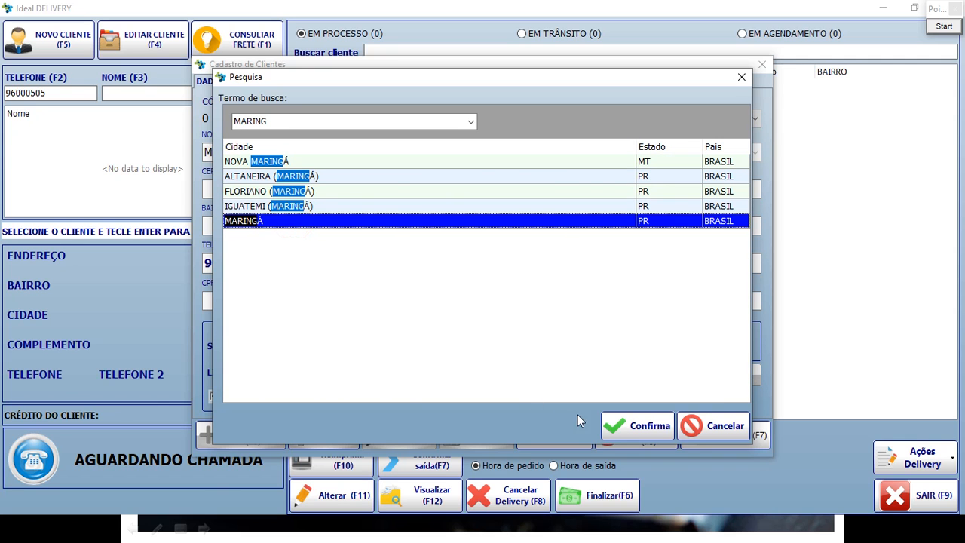
click(637, 426)
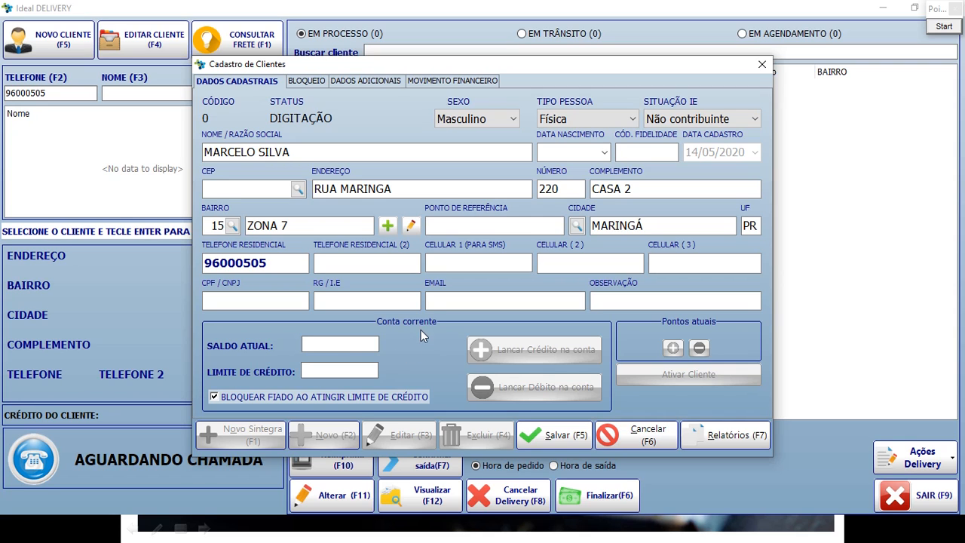
click(327, 346)
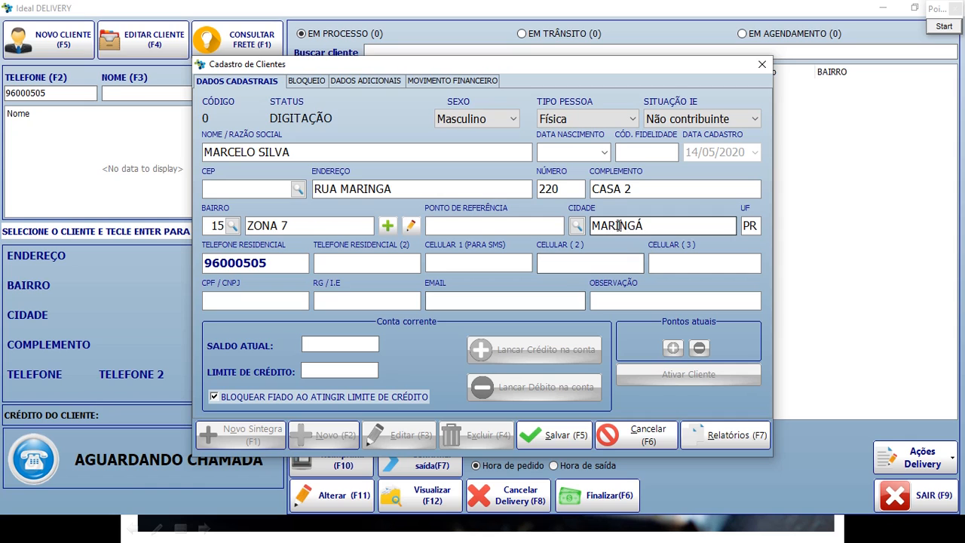
Review the client's Bloqueio, Dados Adicionais and Movimento Financeiro tabs.
click(312, 78)
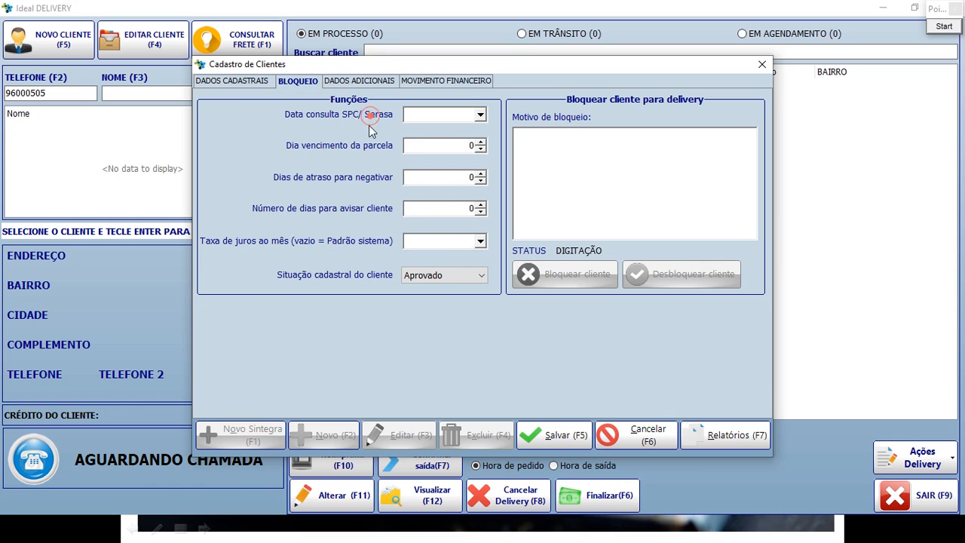
click(360, 81)
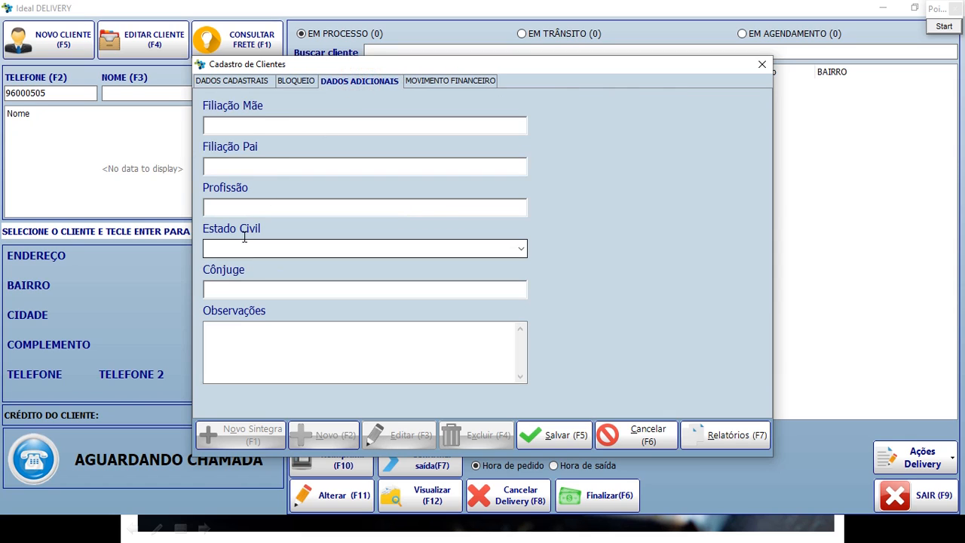
click(305, 122)
click(295, 161)
click(295, 205)
click(294, 248)
click(350, 343)
click(436, 80)
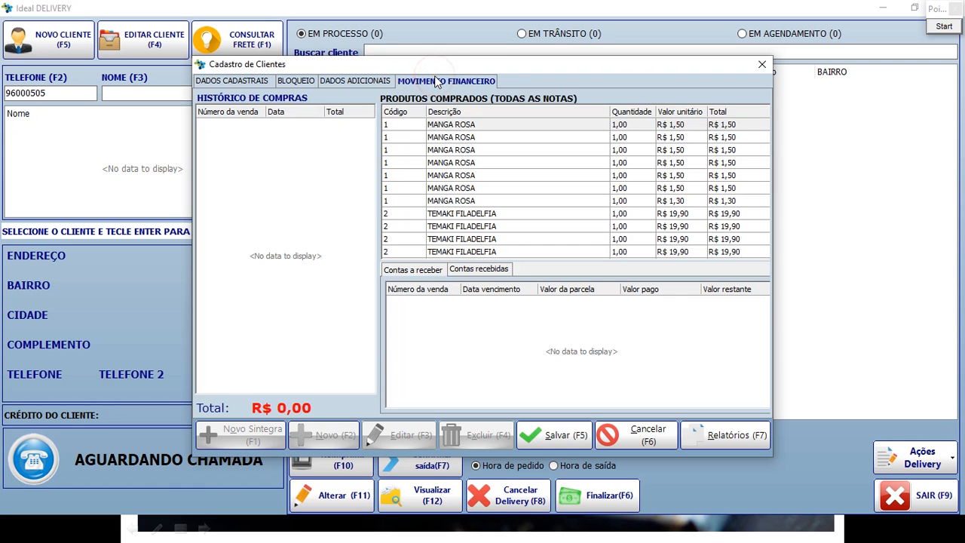
click(213, 139)
Check name, address and phone on Dados Cadastrais, then save the client as code 50 and close the form.
click(248, 79)
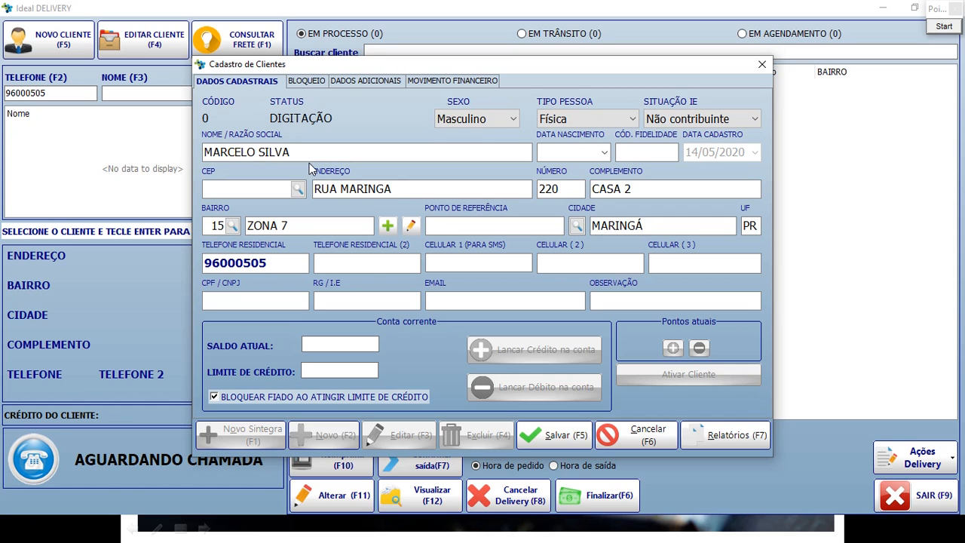
click(307, 152)
drag(316, 153, 201, 158)
drag(418, 191, 320, 190)
double_click(551, 188)
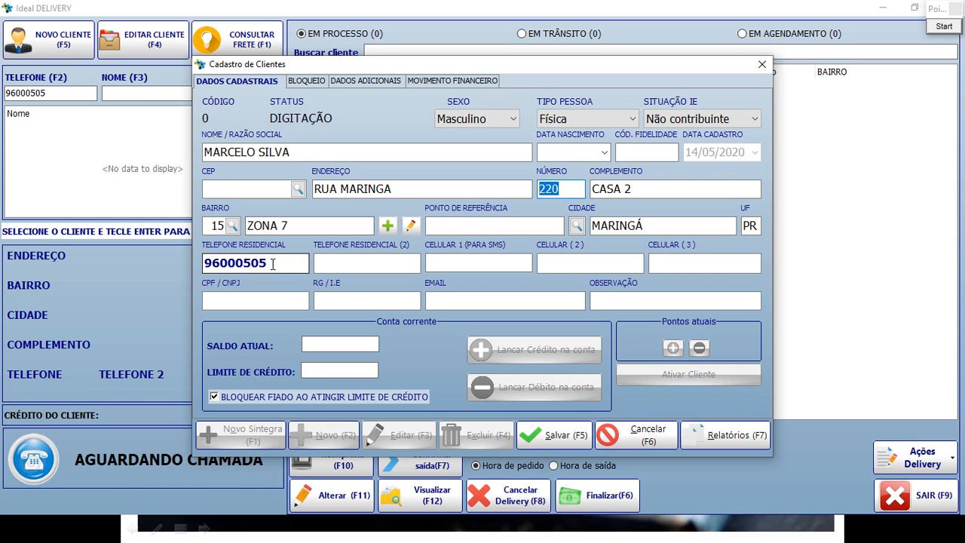
double_click(271, 264)
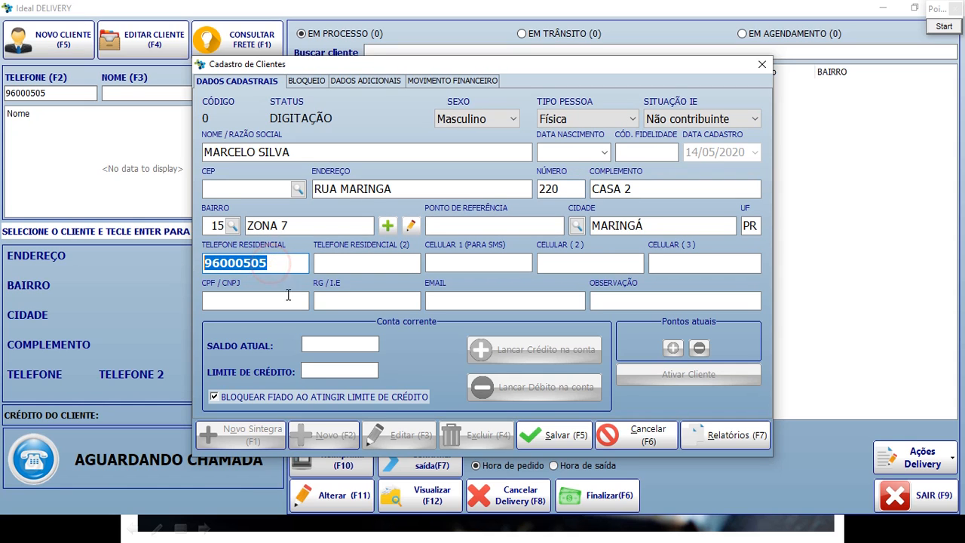
click(565, 438)
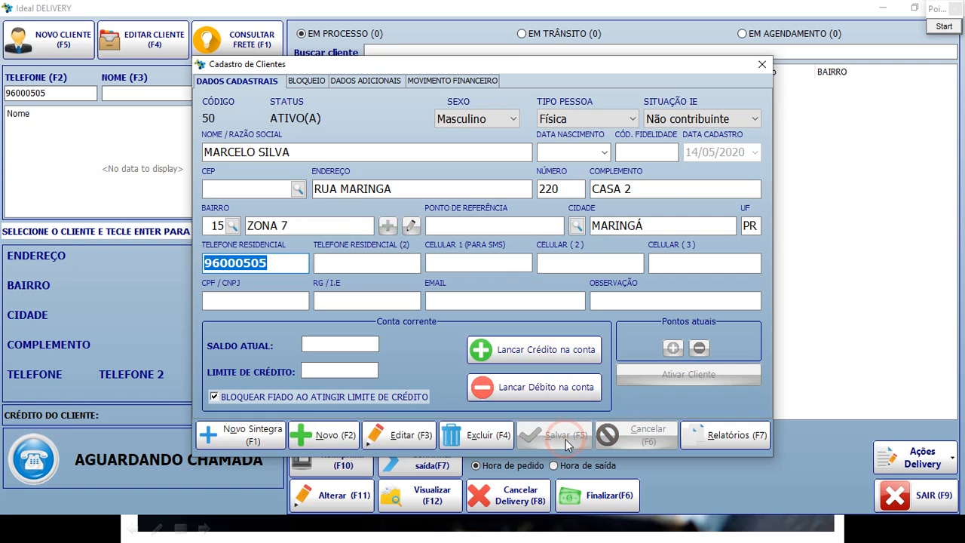
click(763, 67)
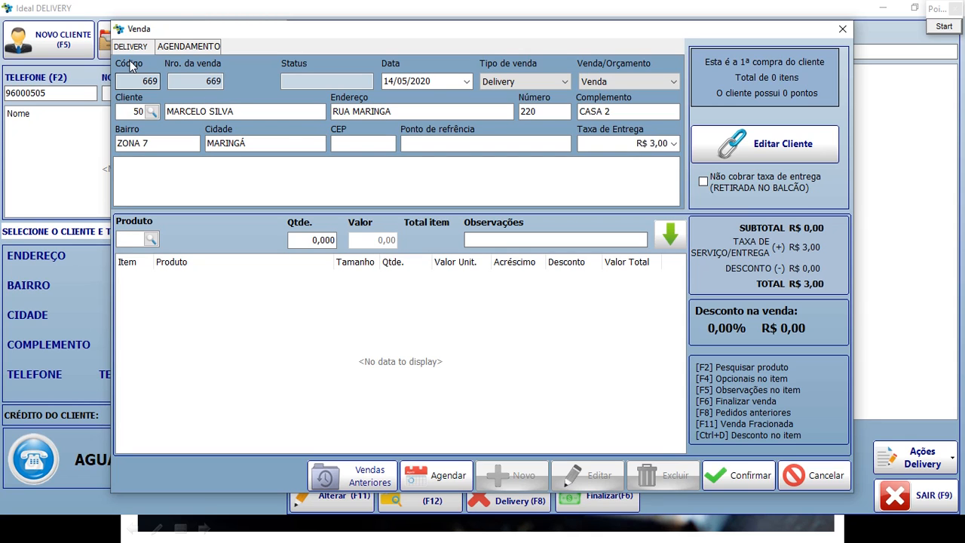
Frame sale 669's customer, address, neighbourhood and city fields with rectangle annotations, then clear them.
click(944, 27)
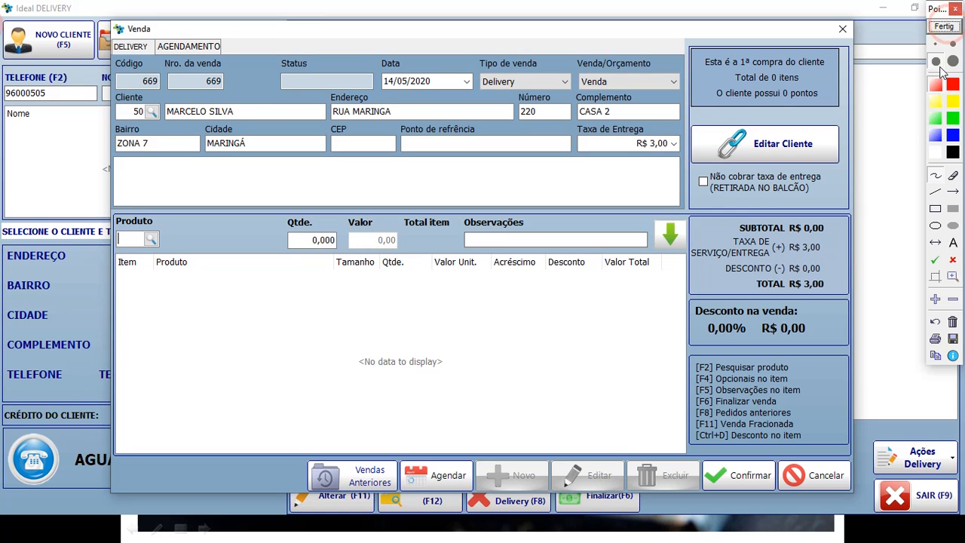
click(937, 210)
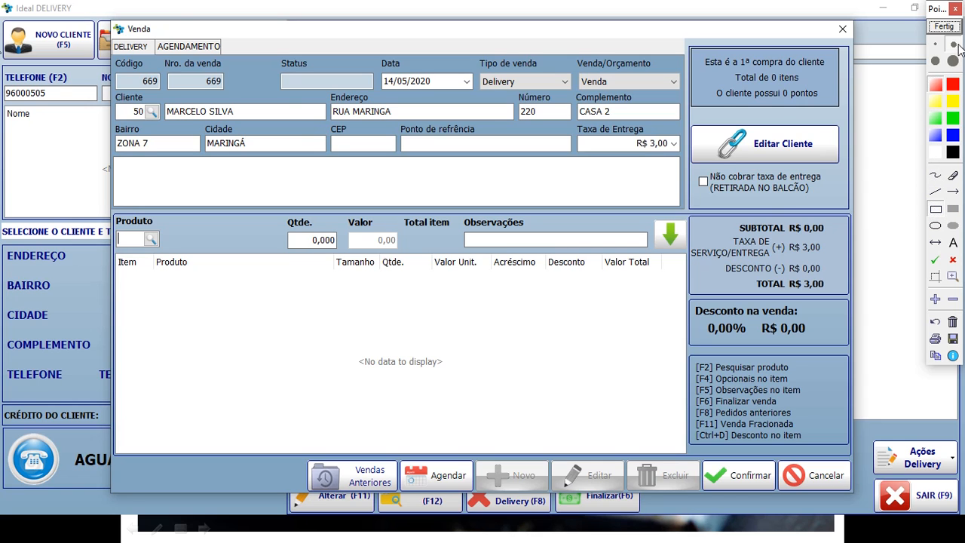
mouse_move(111, 47)
mouse_down()
mouse_move(129, 67)
mouse_move(370, 148)
mouse_move(814, 183)
mouse_move(691, 168)
mouse_up()
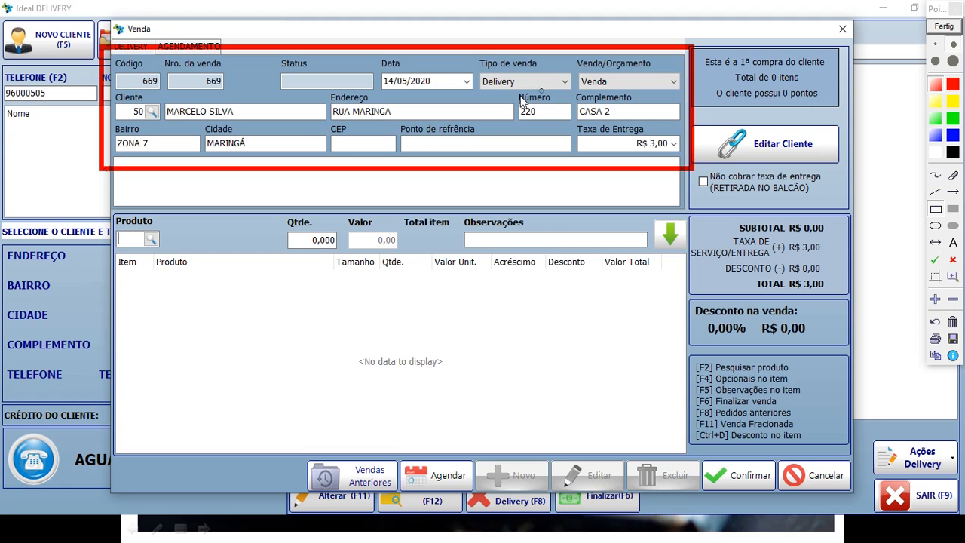
mouse_move(319, 93)
mouse_down()
mouse_move(429, 129)
mouse_move(582, 128)
mouse_up()
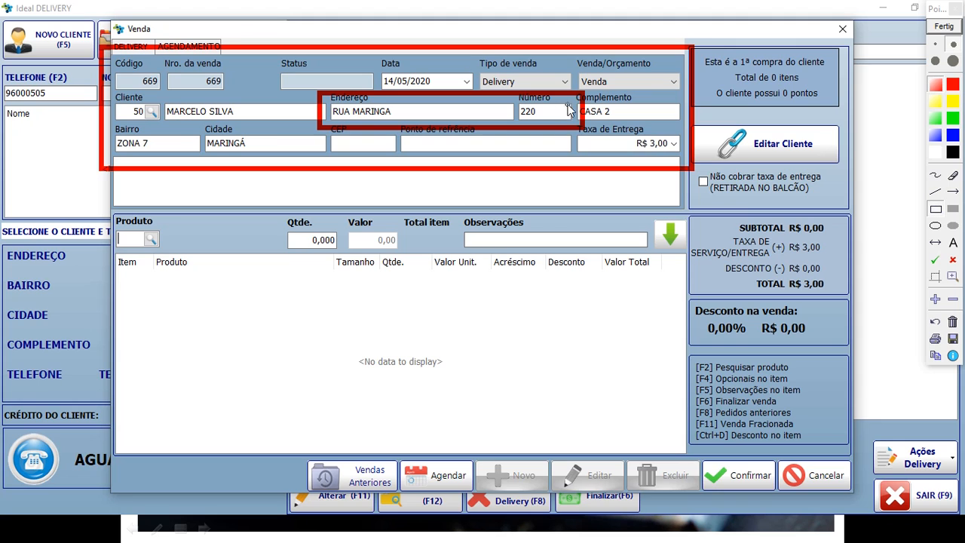
mouse_move(105, 123)
mouse_down()
mouse_move(176, 155)
mouse_move(337, 165)
mouse_up()
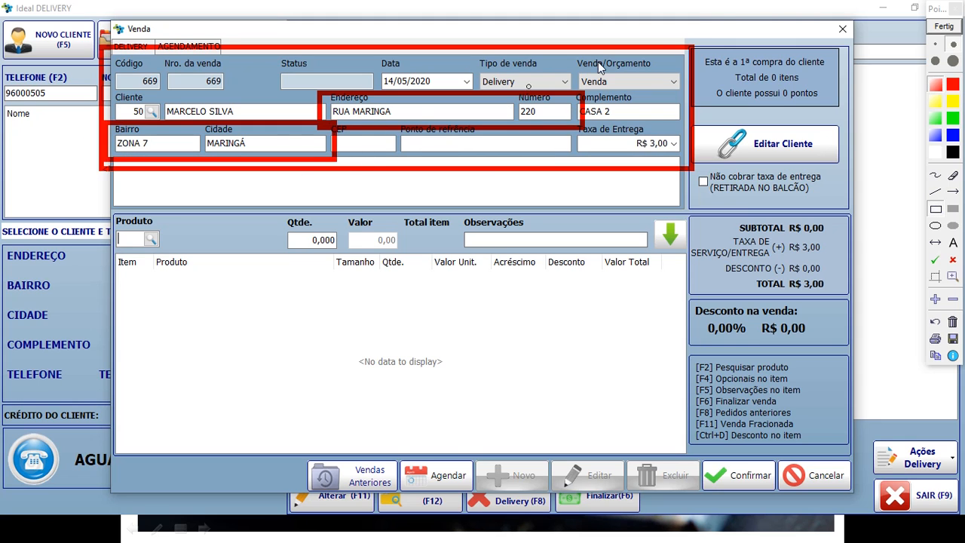
click(943, 27)
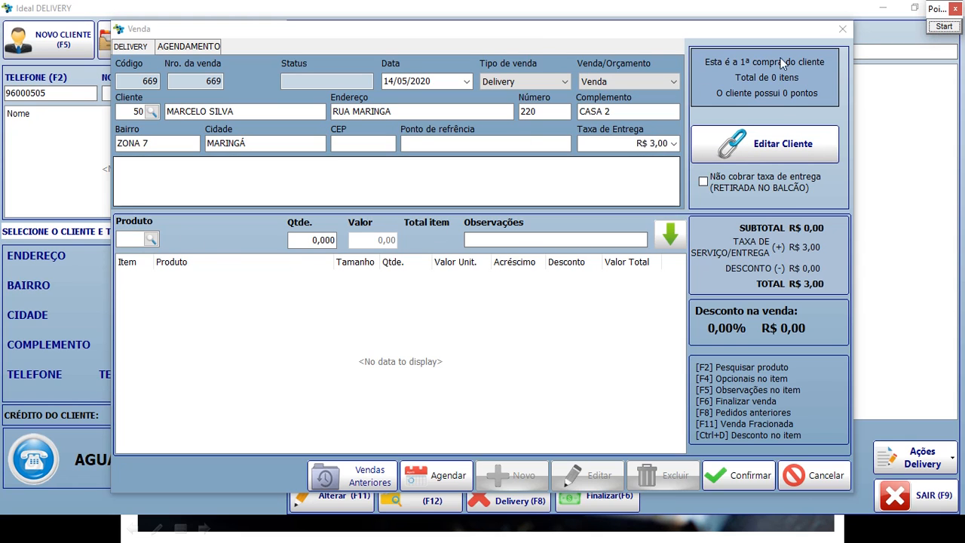
click(943, 26)
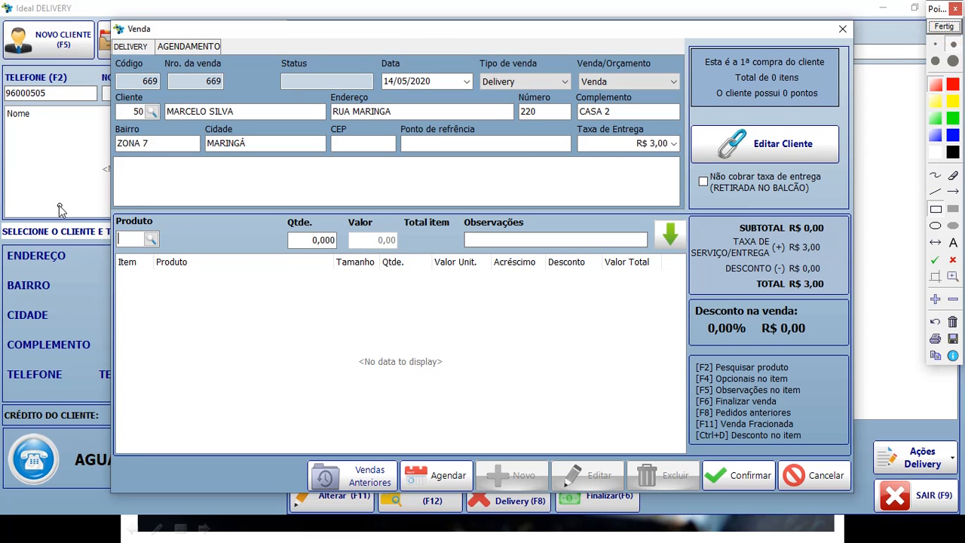
mouse_move(100, 199)
mouse_down()
mouse_move(608, 340)
mouse_move(701, 337)
mouse_move(716, 462)
mouse_move(697, 457)
mouse_up()
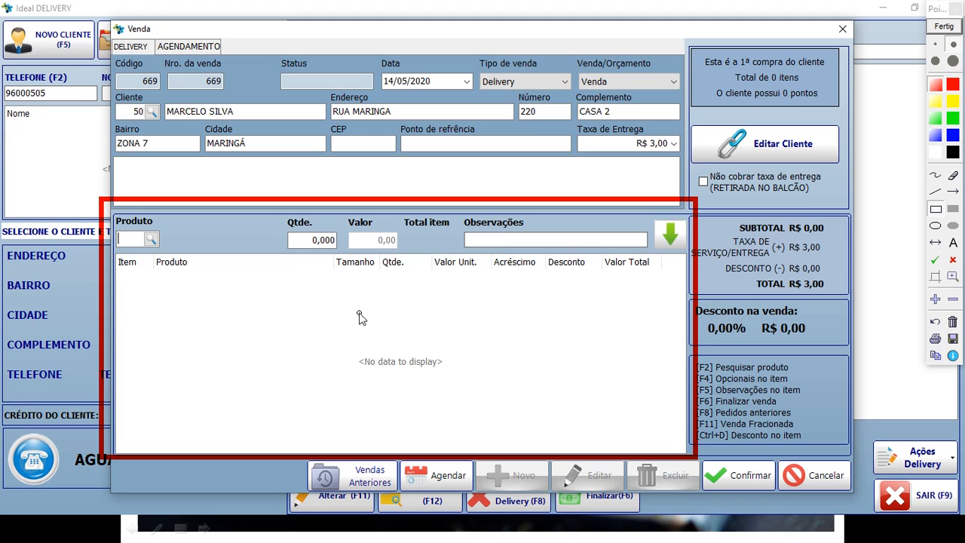
click(953, 323)
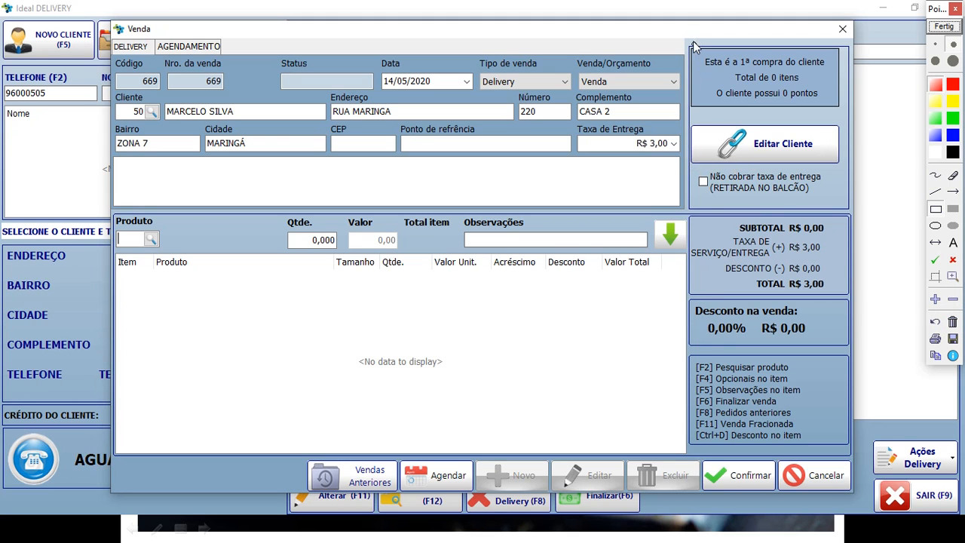
drag(685, 39, 852, 121)
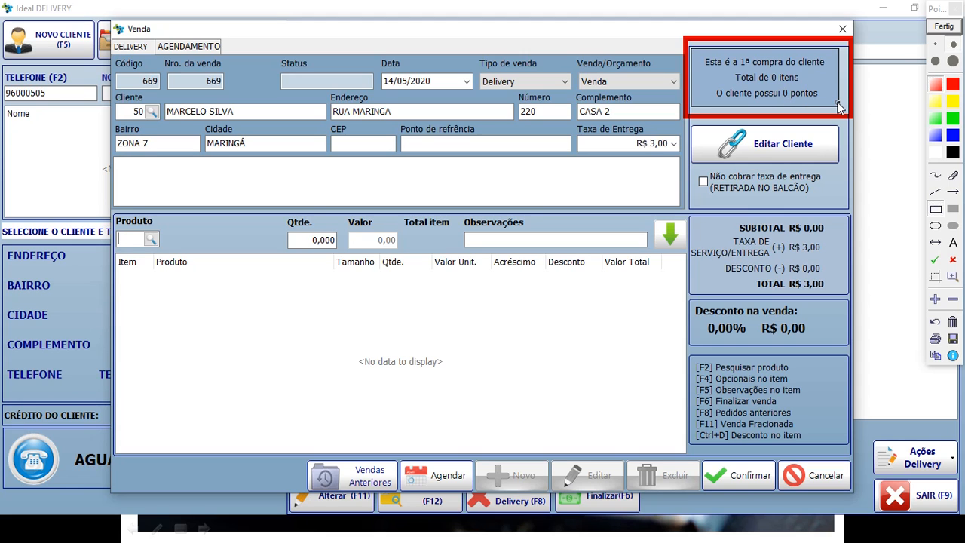
click(953, 322)
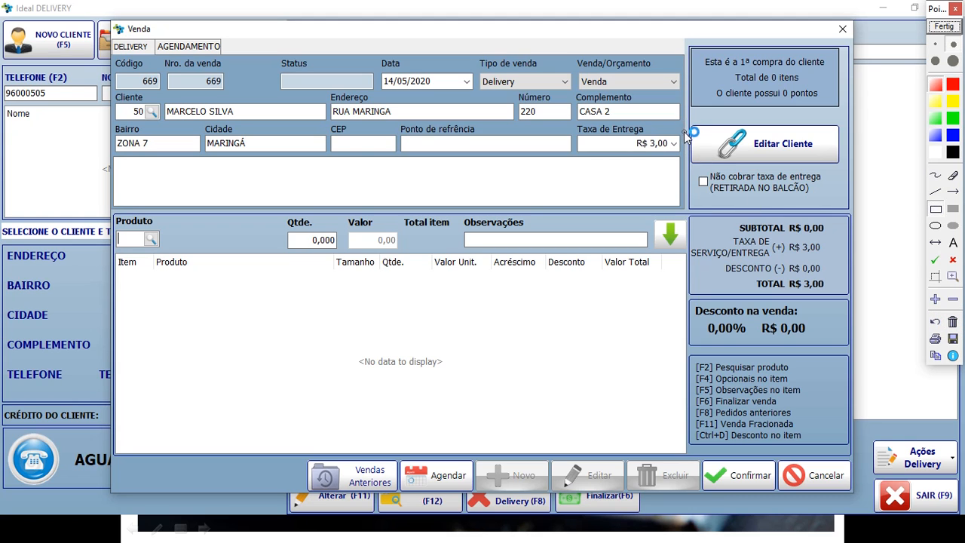
mouse_move(686, 116)
mouse_down()
mouse_move(739, 170)
mouse_move(849, 171)
mouse_up()
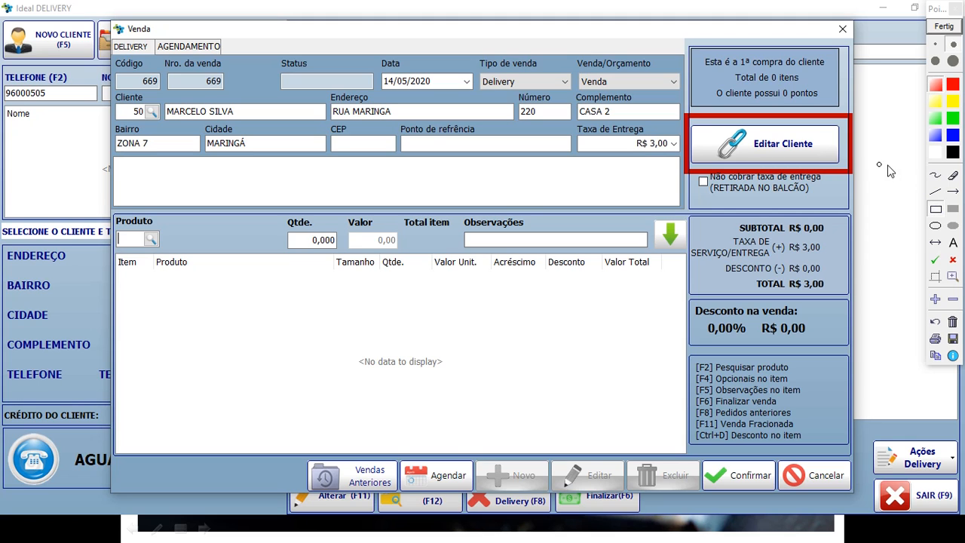
click(952, 322)
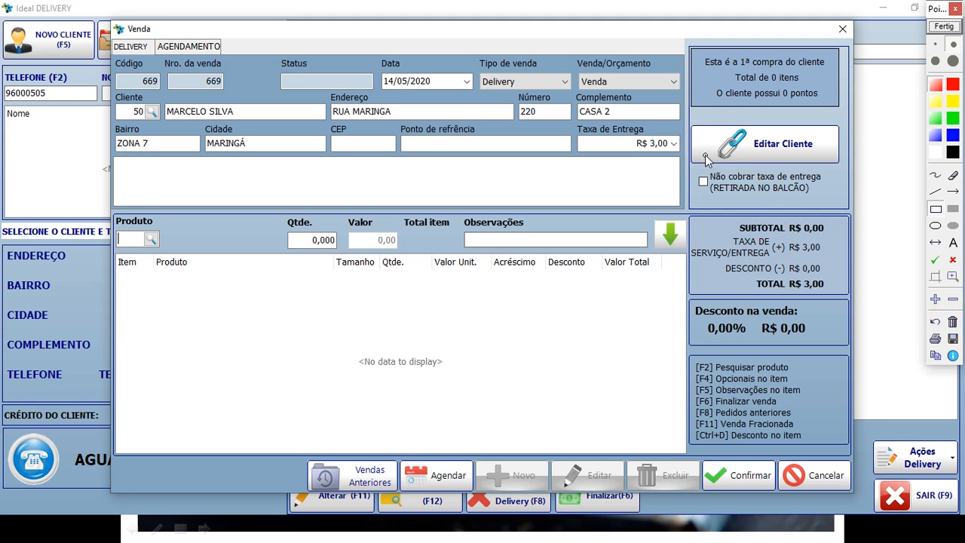
drag(686, 157, 836, 204)
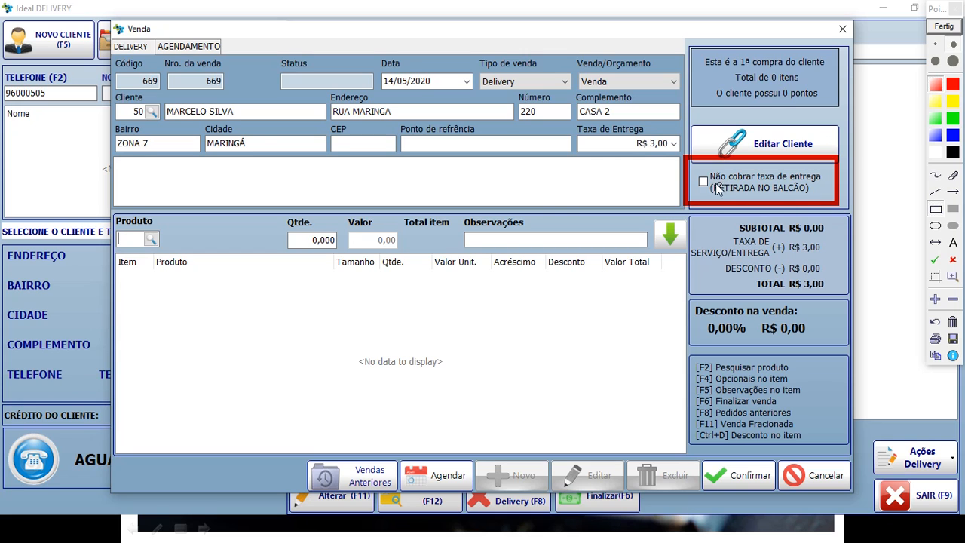
drag(695, 166, 720, 201)
click(953, 323)
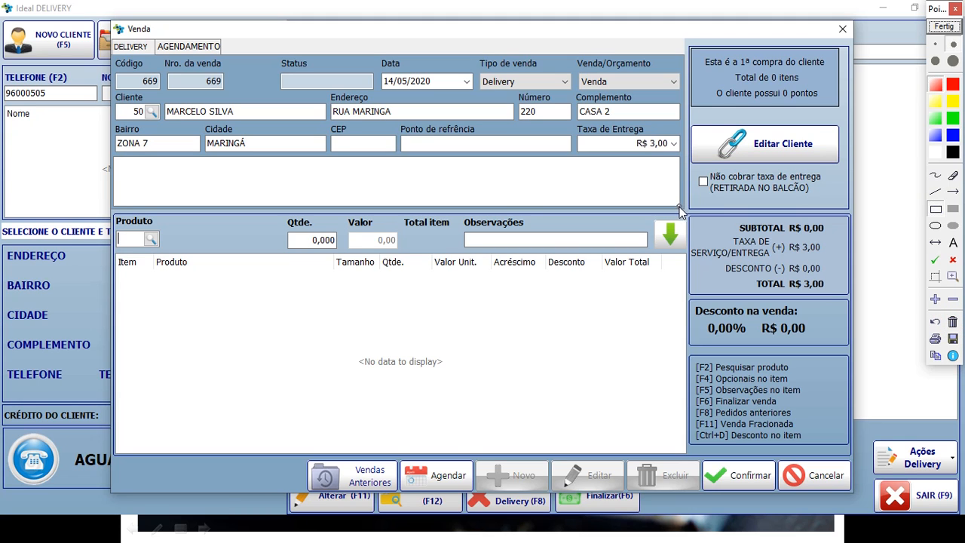
drag(696, 209, 854, 306)
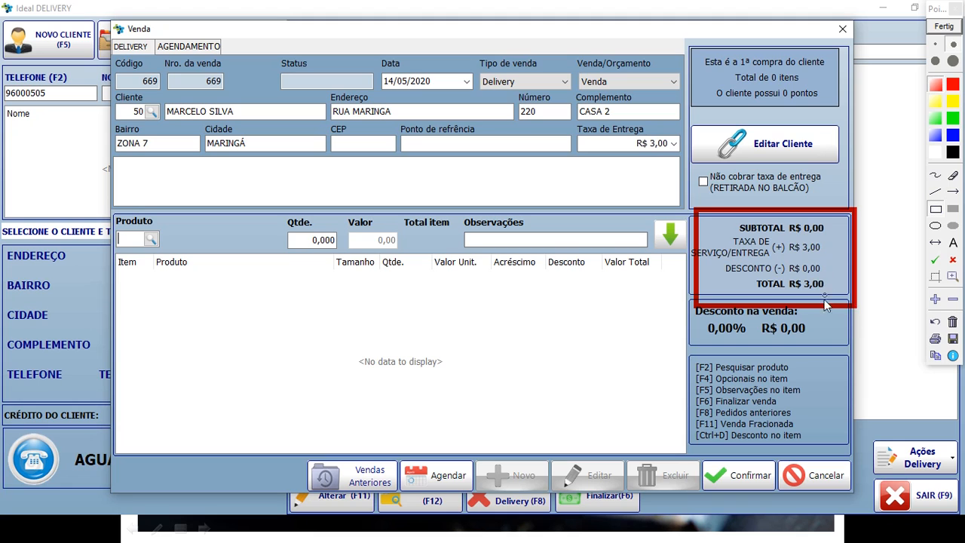
click(953, 323)
drag(678, 293, 846, 347)
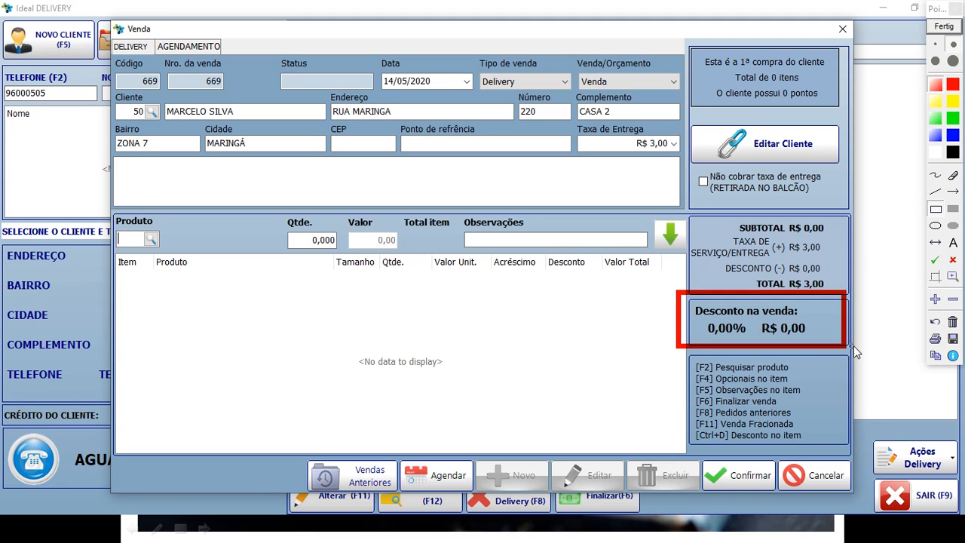
click(953, 323)
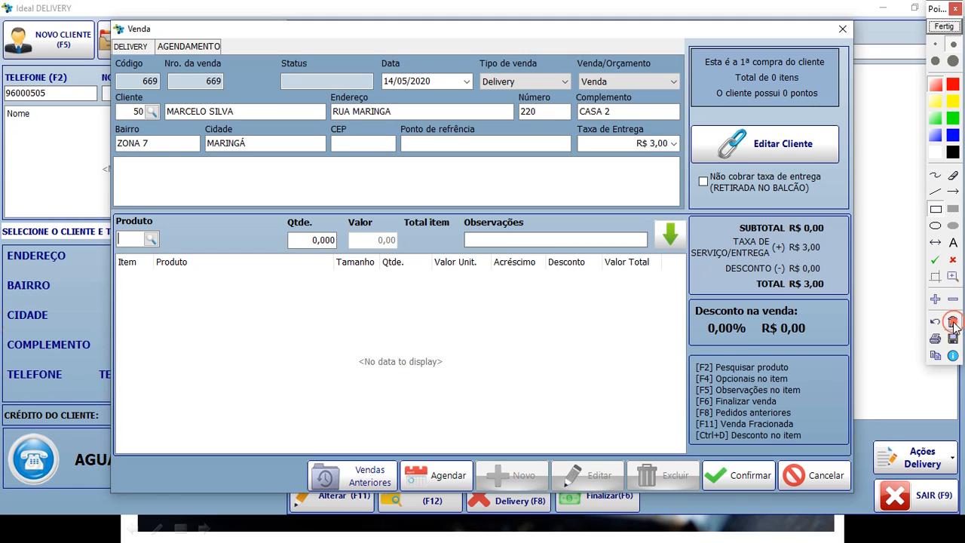
mouse_move(677, 341)
mouse_down()
mouse_move(811, 439)
mouse_move(846, 450)
mouse_up()
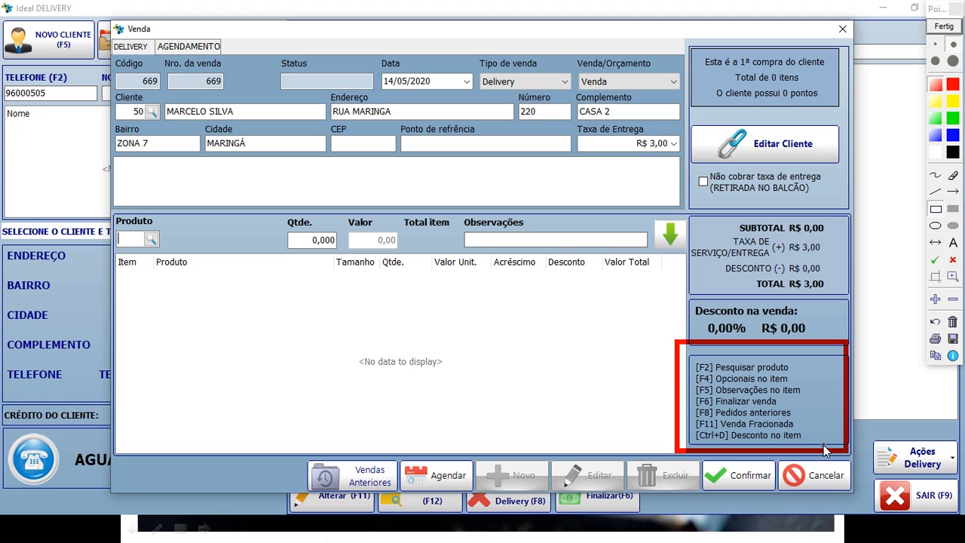
click(953, 323)
drag(287, 443, 416, 503)
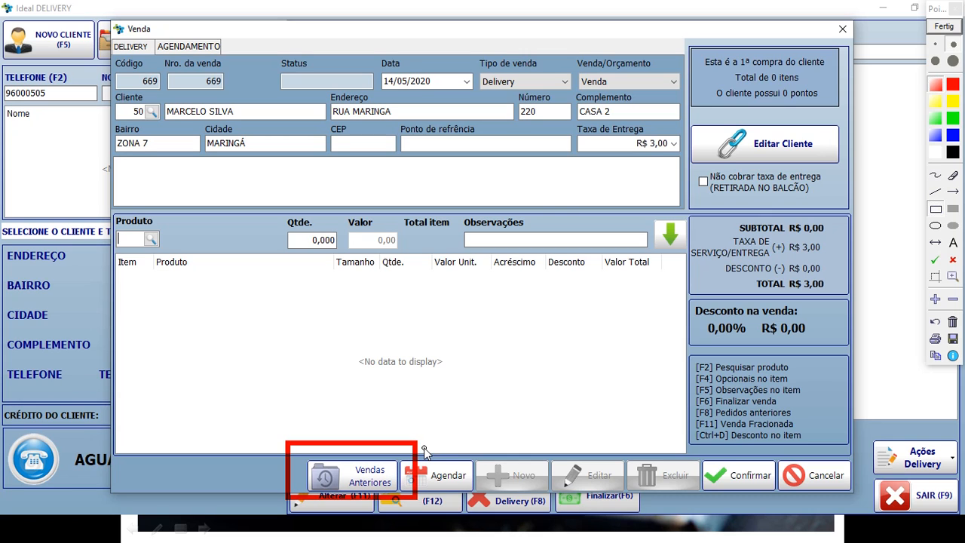
click(952, 322)
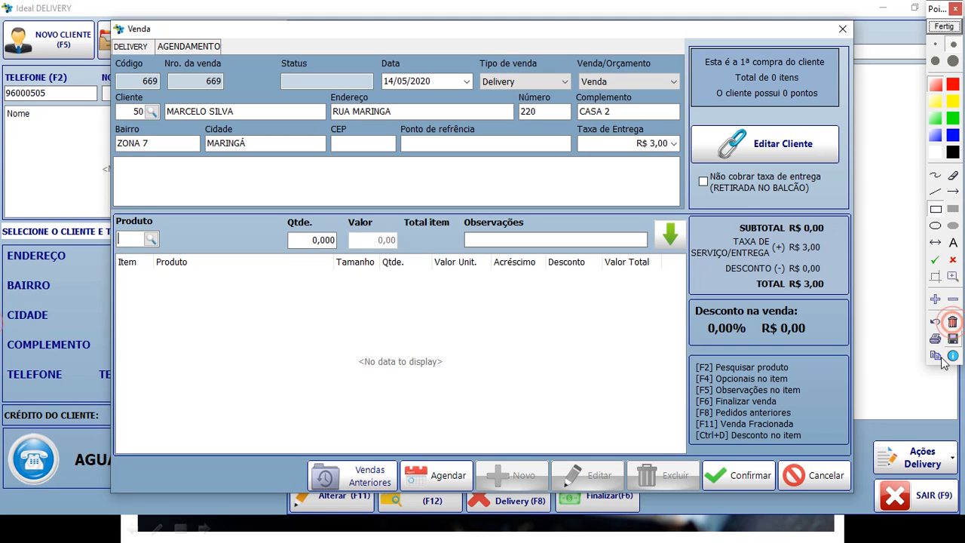
mouse_move(673, 445)
mouse_down()
mouse_move(780, 496)
mouse_move(861, 498)
mouse_up()
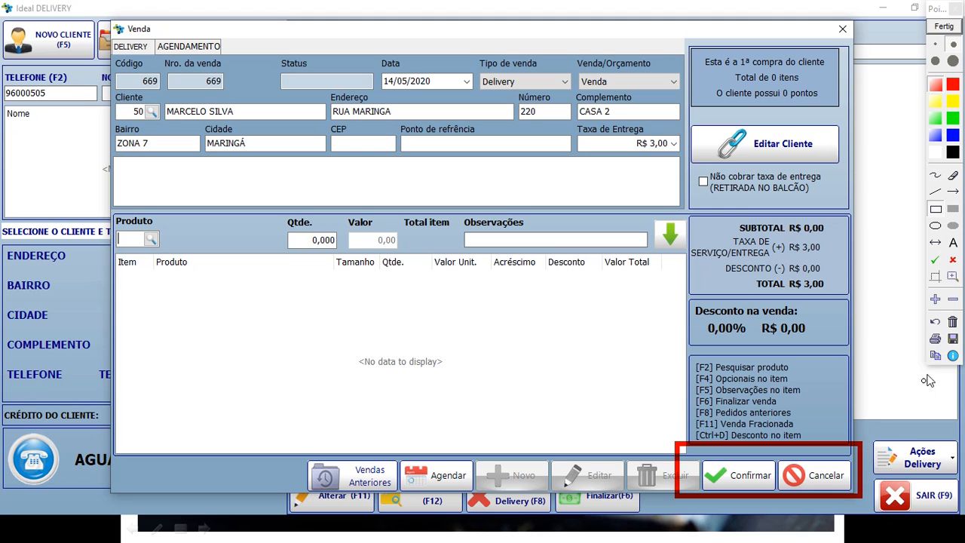
click(952, 321)
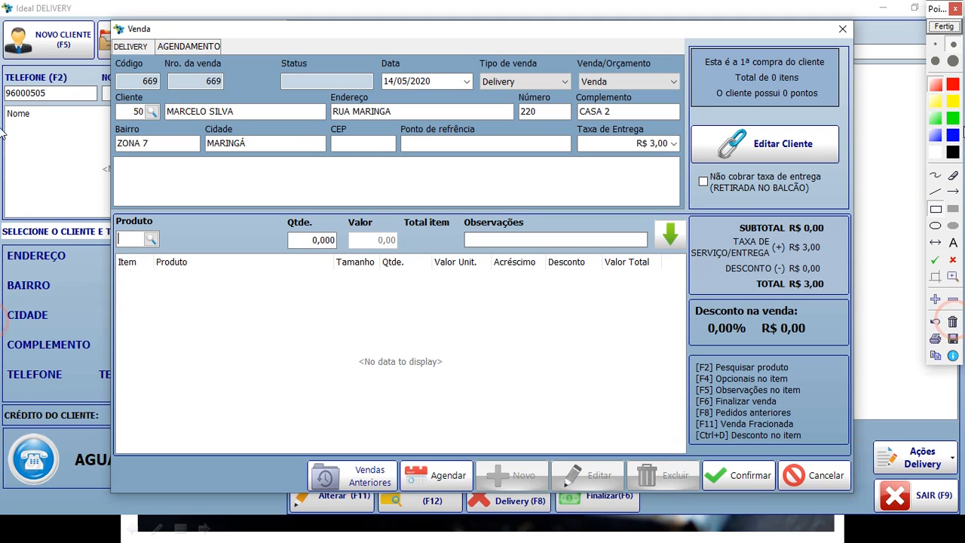
click(944, 25)
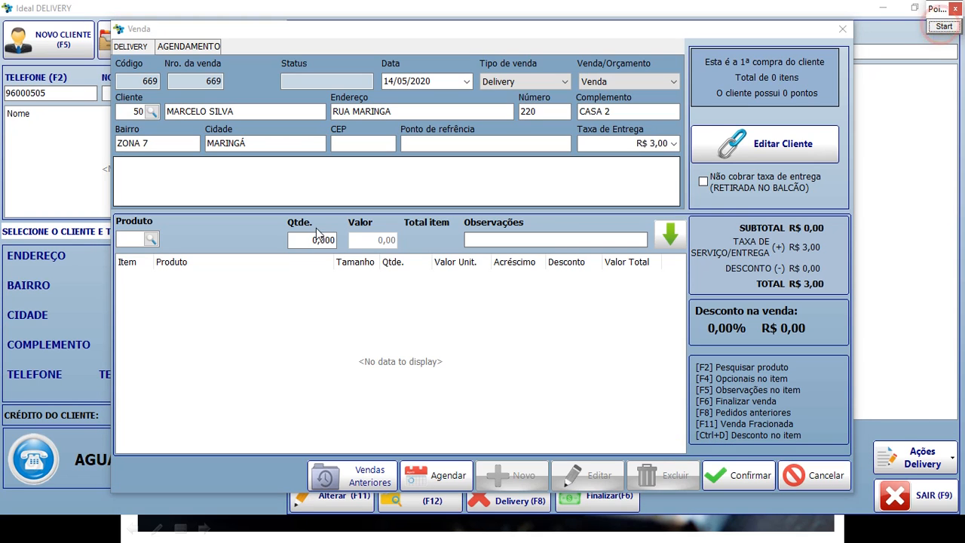
click(130, 237)
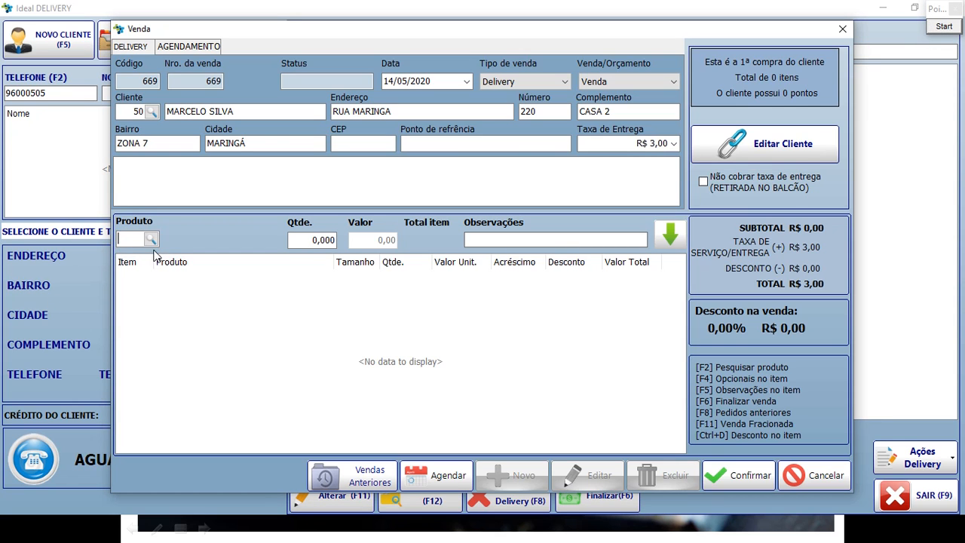
click(944, 26)
drag(114, 219, 176, 261)
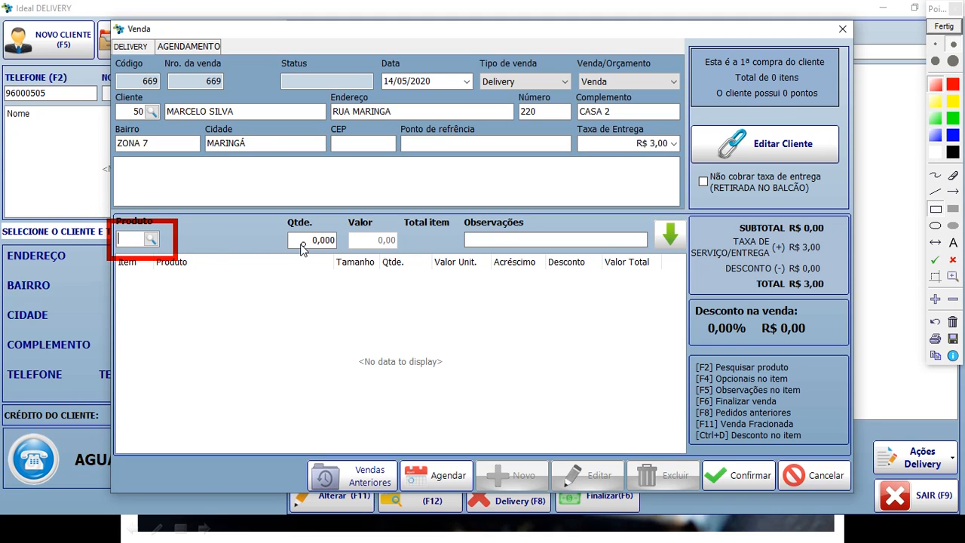
click(944, 27)
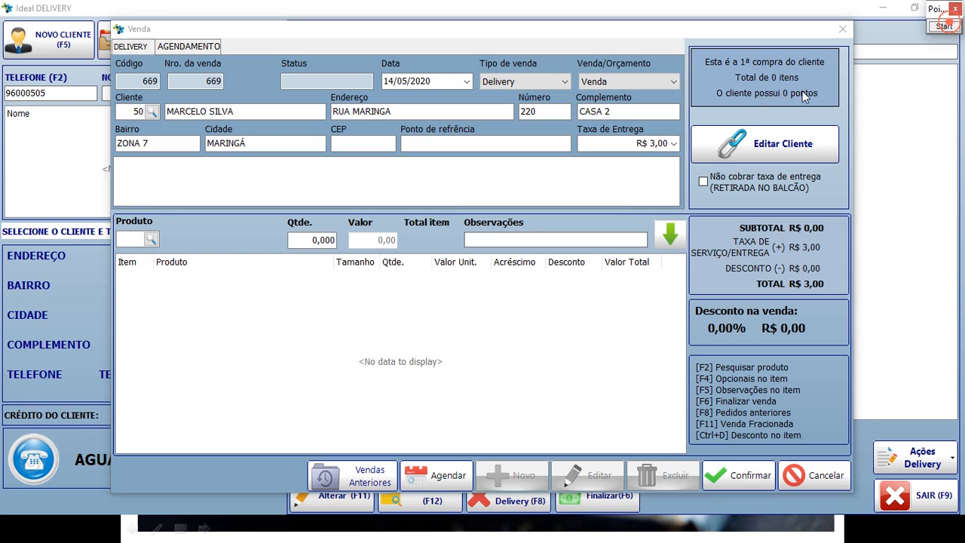
click(153, 245)
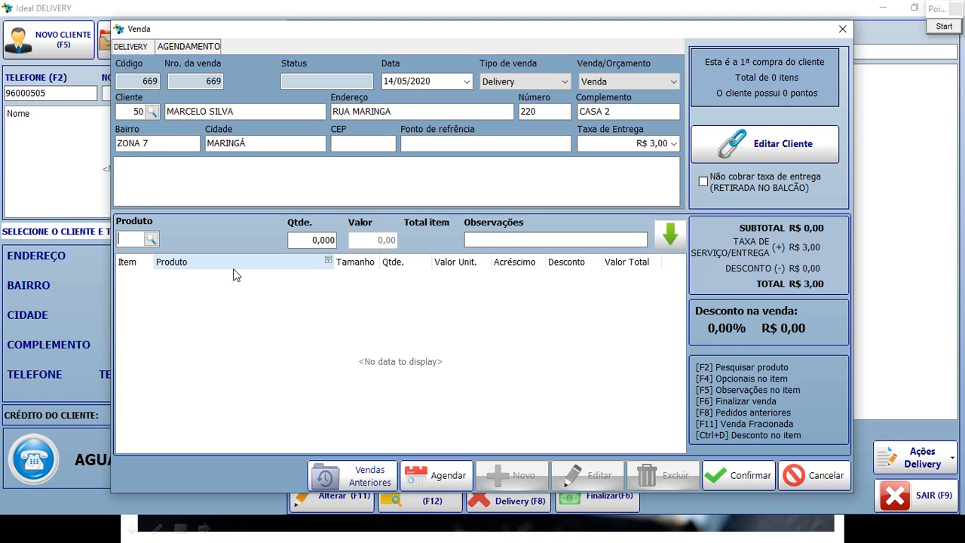
Add product 56, X-SALADA, with quantity 2 and the note SEM CEBOLA.
text(56)
key(Return)
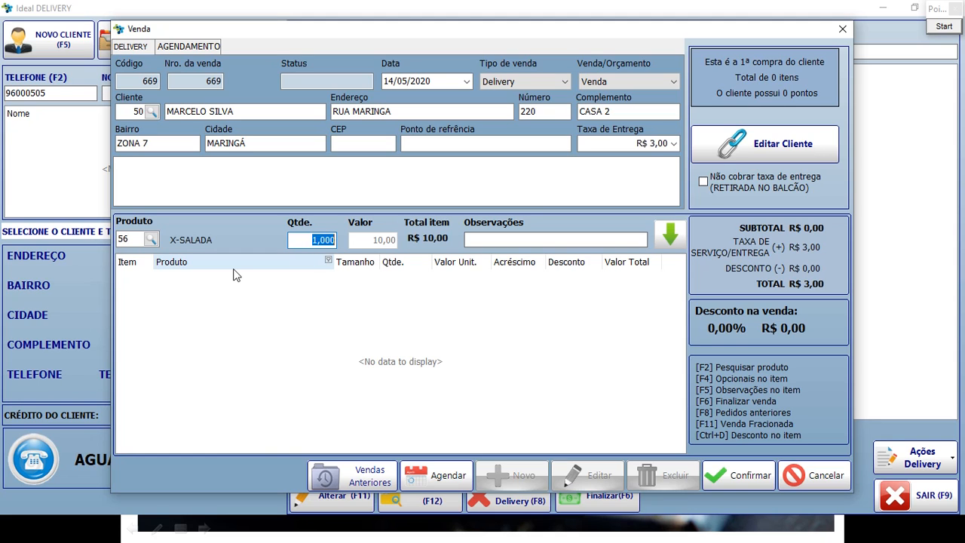
click(195, 240)
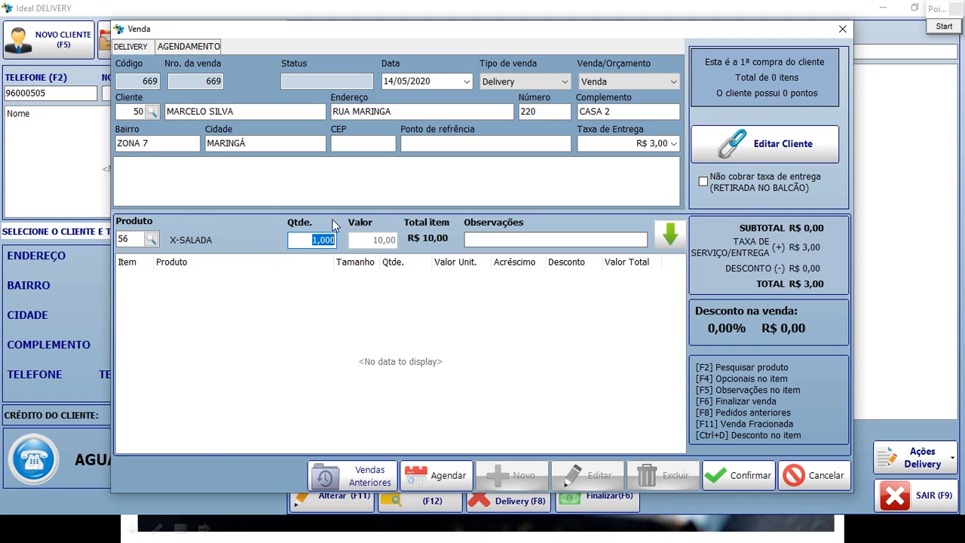
click(322, 240)
key(Tab)
text(SEM CEBOLA)
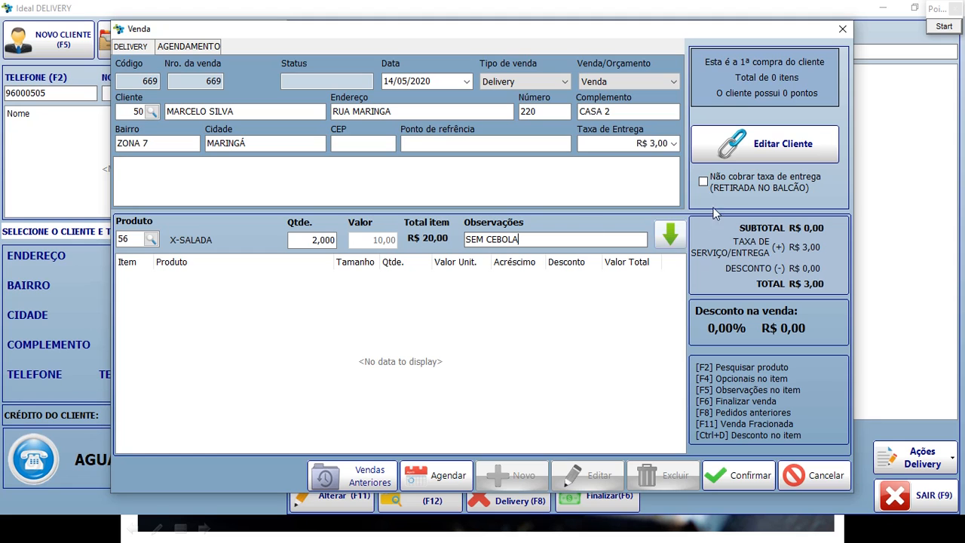
key(BackSpace)
drag(554, 236, 438, 229)
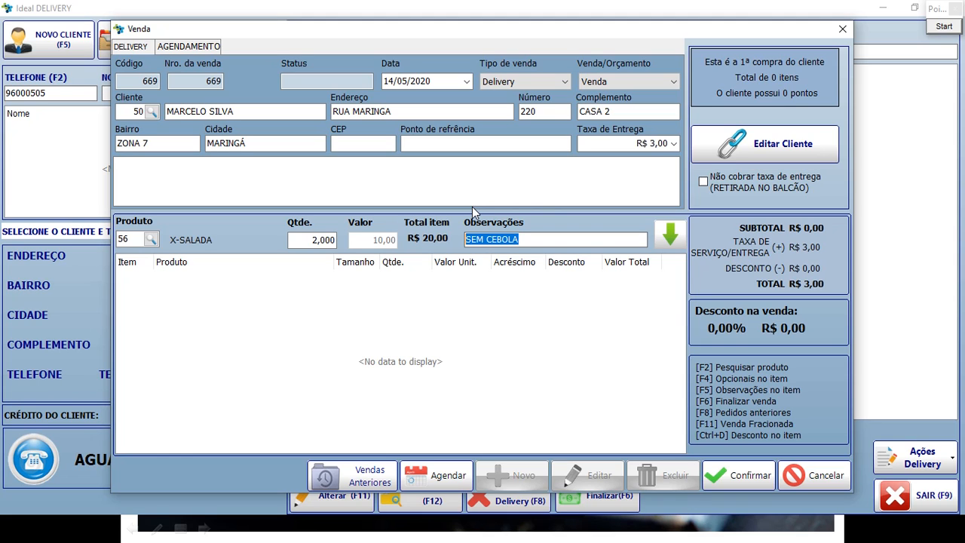
key(Return)
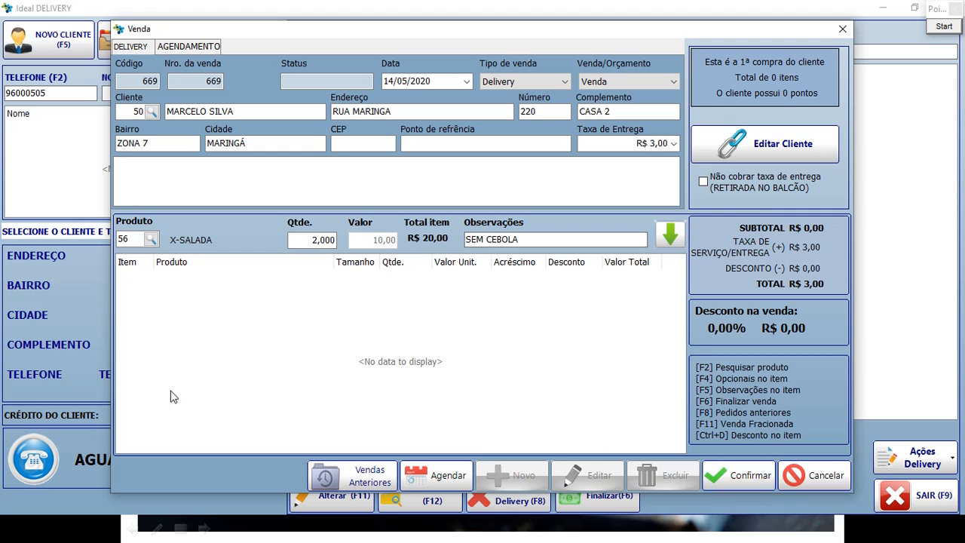
click(671, 236)
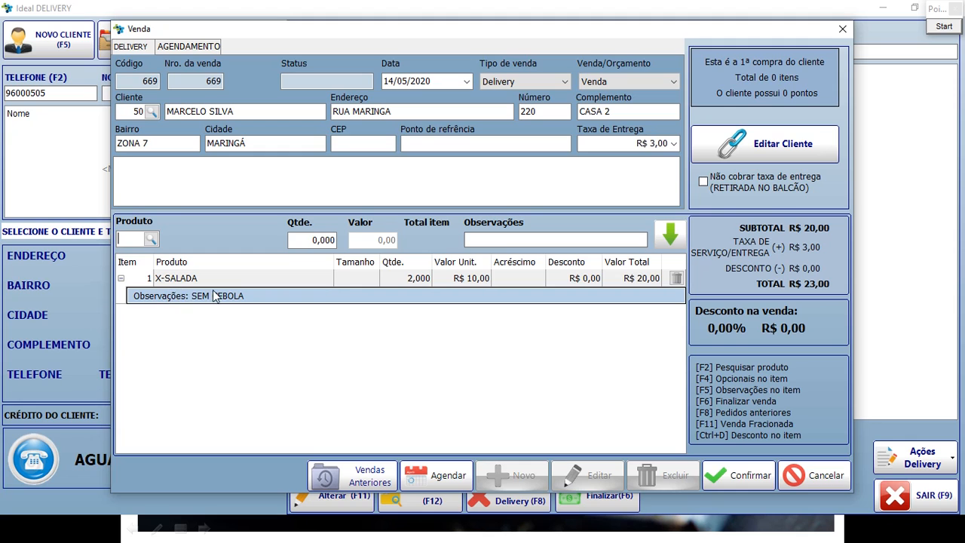
click(171, 298)
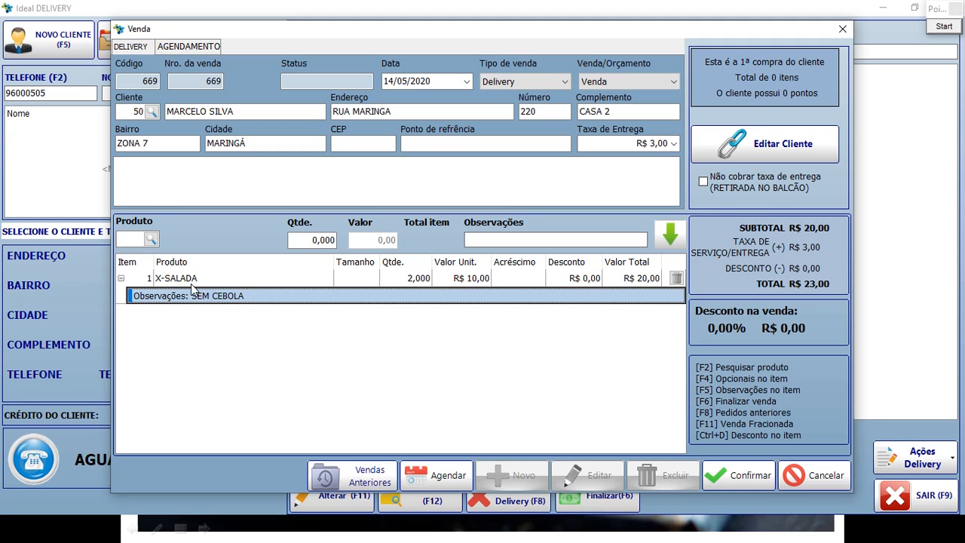
Add one COCA LATA (code 308), bringing the order total to R$ 27,00.
click(133, 238)
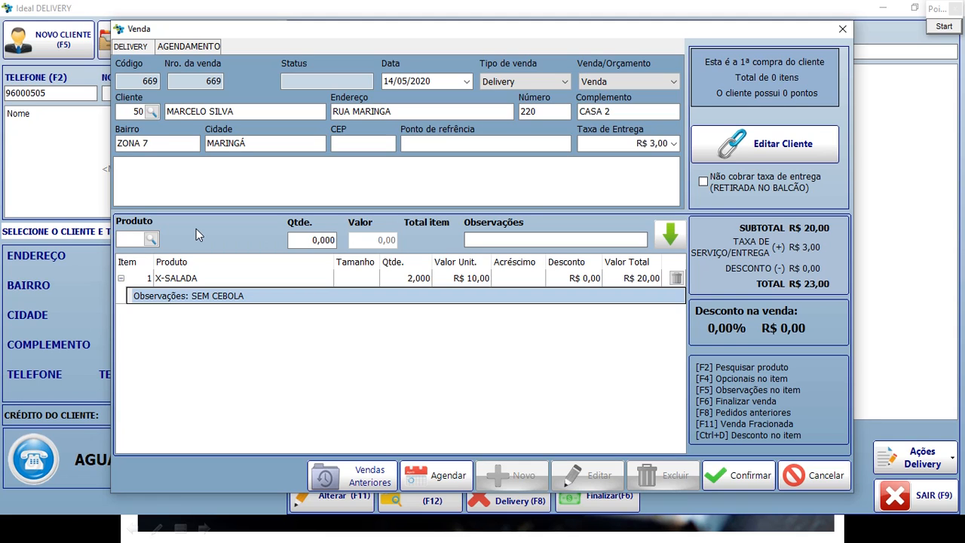
text(308)
key(Return)
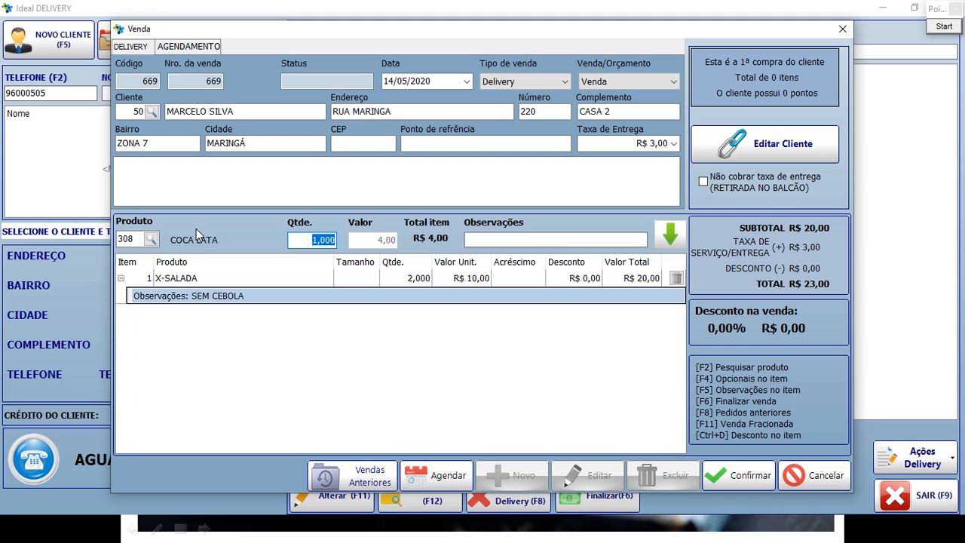
key(Return)
key(Return)
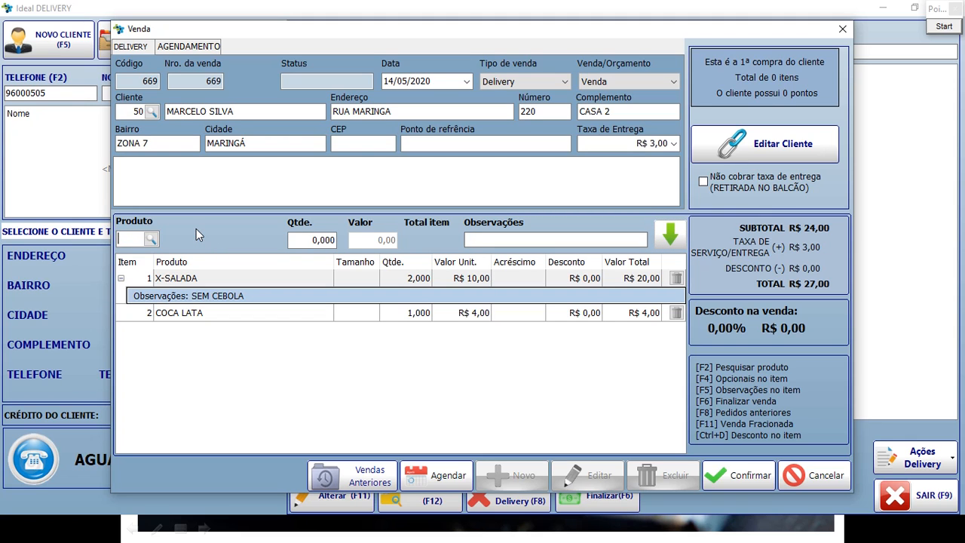
click(194, 281)
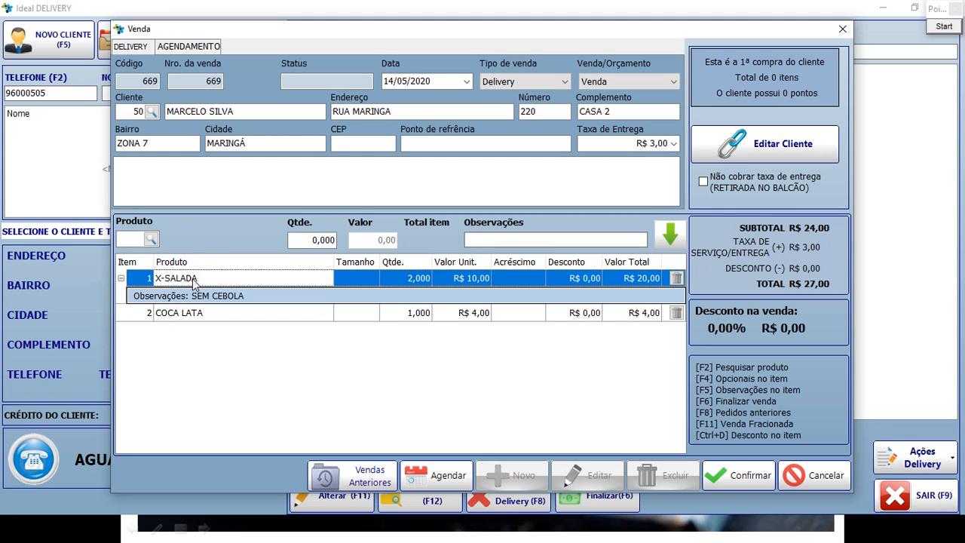
click(187, 297)
click(189, 314)
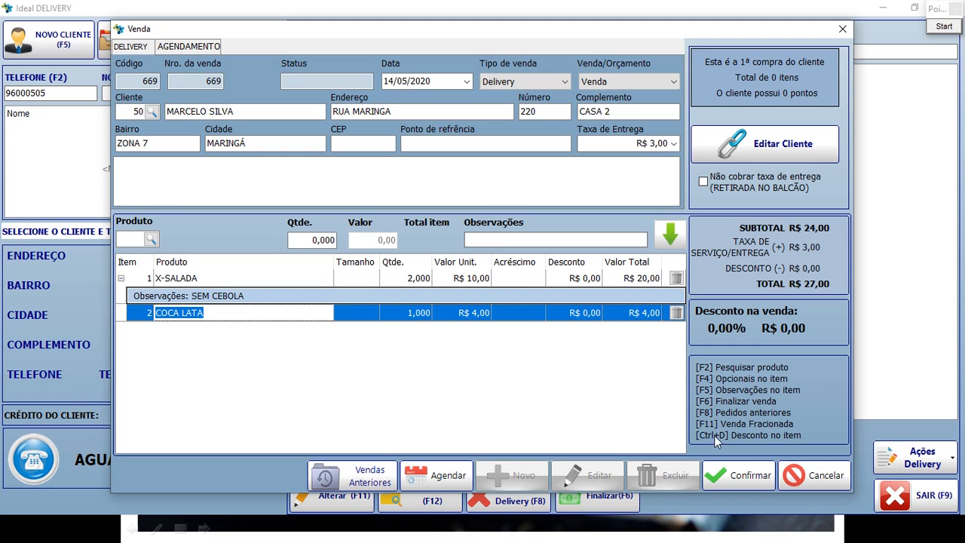
click(759, 480)
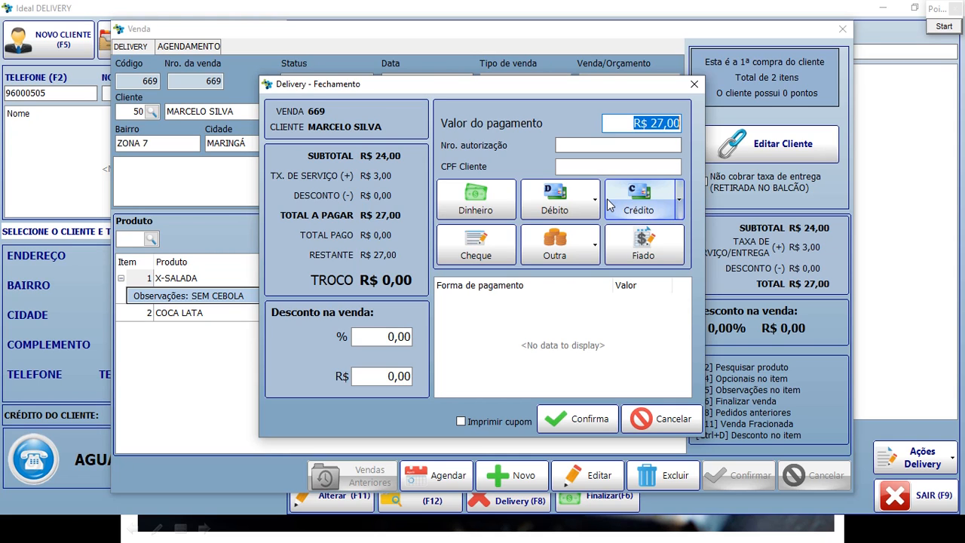
click(291, 110)
click(322, 110)
click(277, 126)
click(339, 155)
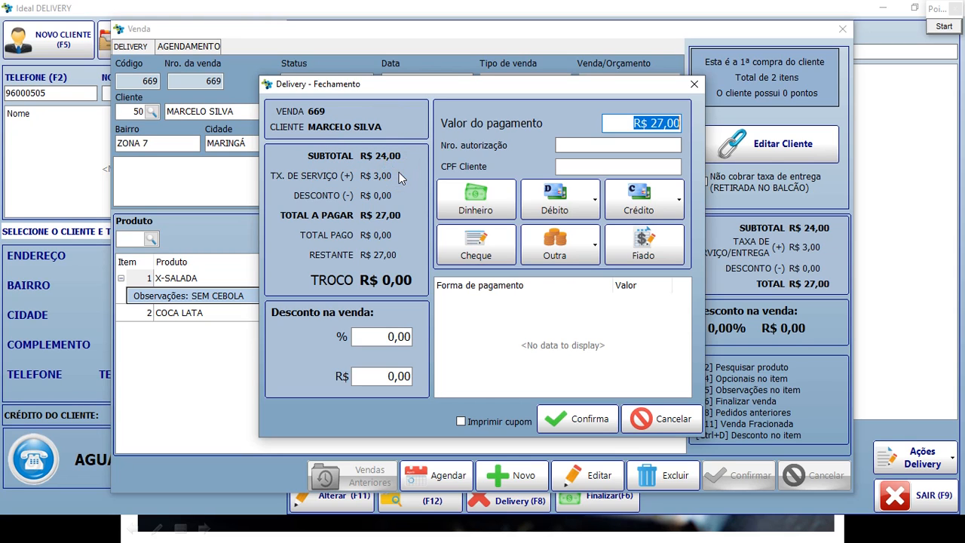
click(322, 196)
click(391, 195)
click(300, 217)
click(331, 235)
click(323, 258)
click(385, 257)
click(338, 280)
click(407, 283)
click(312, 319)
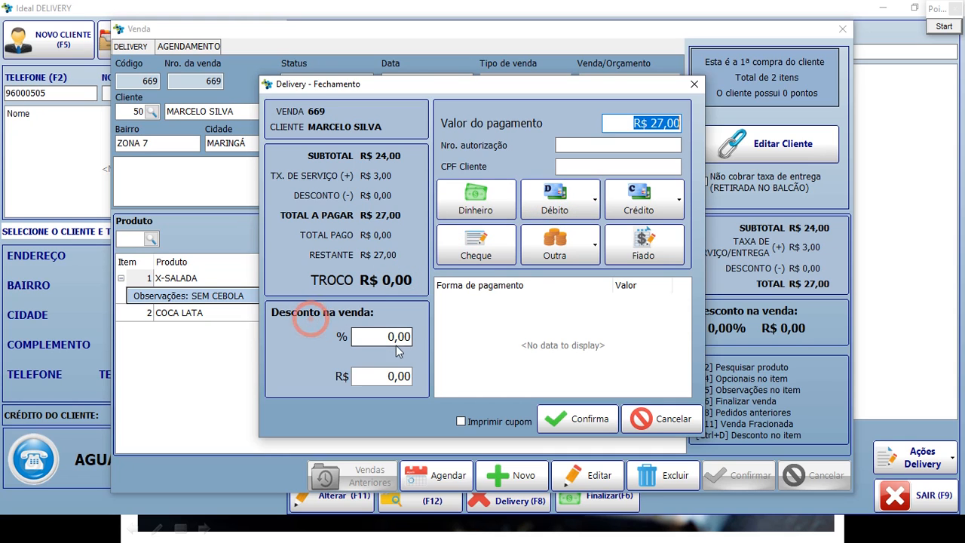
click(375, 337)
drag(365, 338, 426, 347)
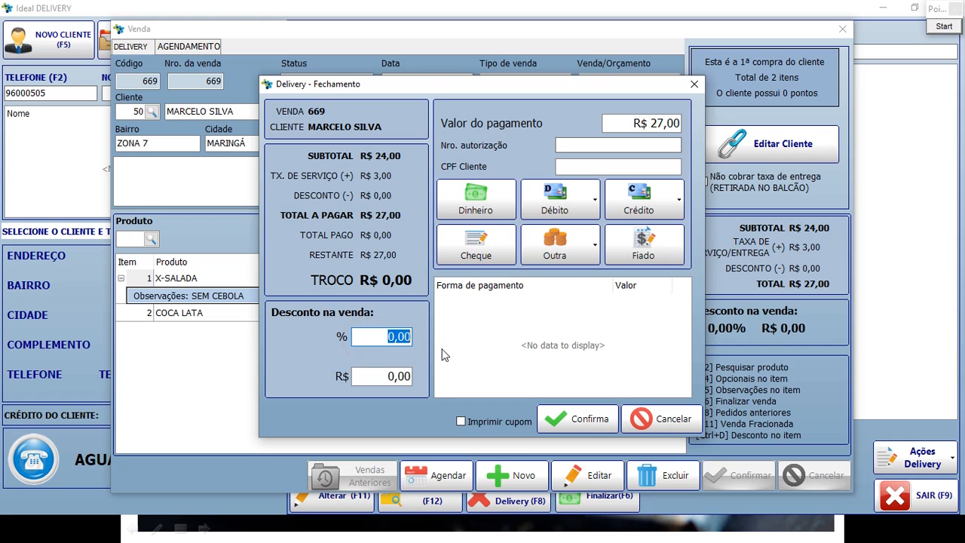
click(356, 376)
drag(357, 376, 427, 376)
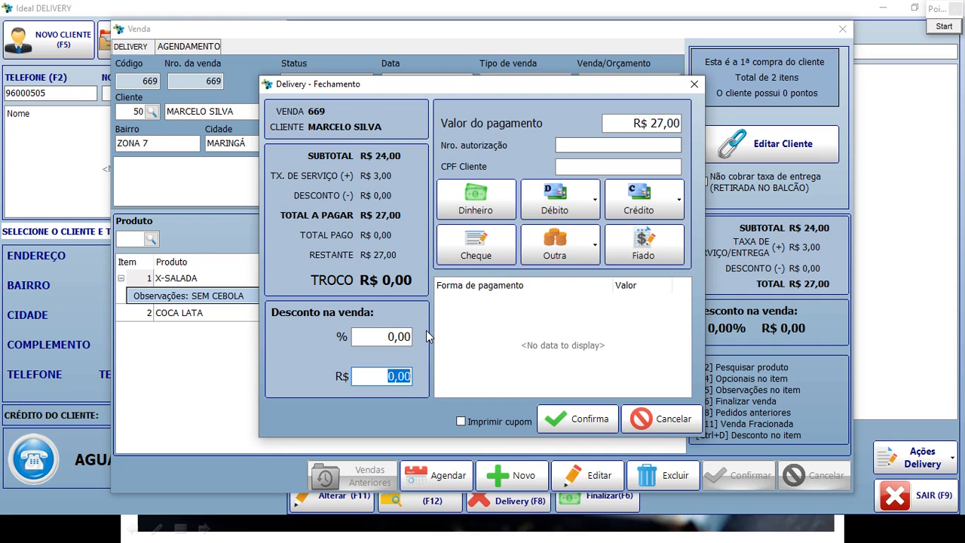
text(2)
key(Tab)
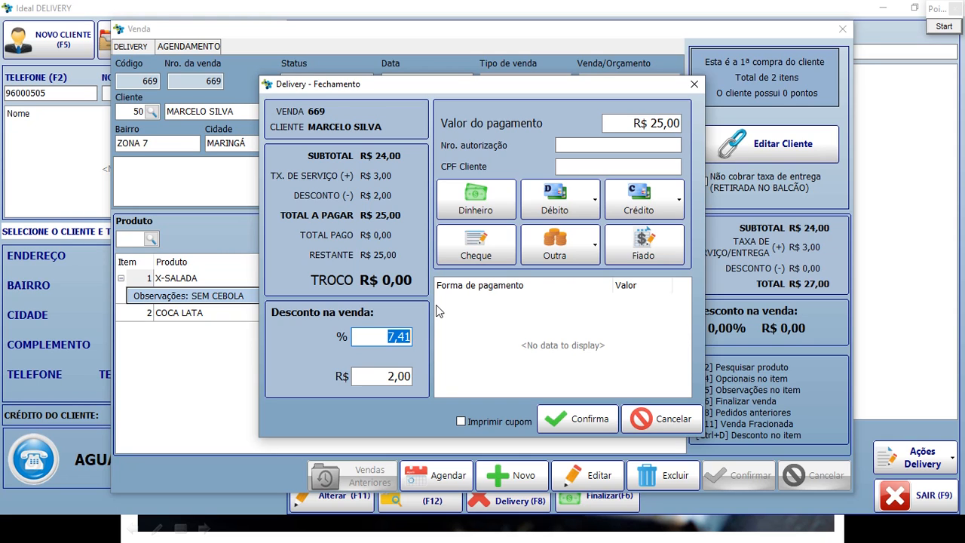
click(363, 377)
drag(380, 377, 440, 375)
text(0)
key(Return)
click(637, 123)
double_click(635, 121)
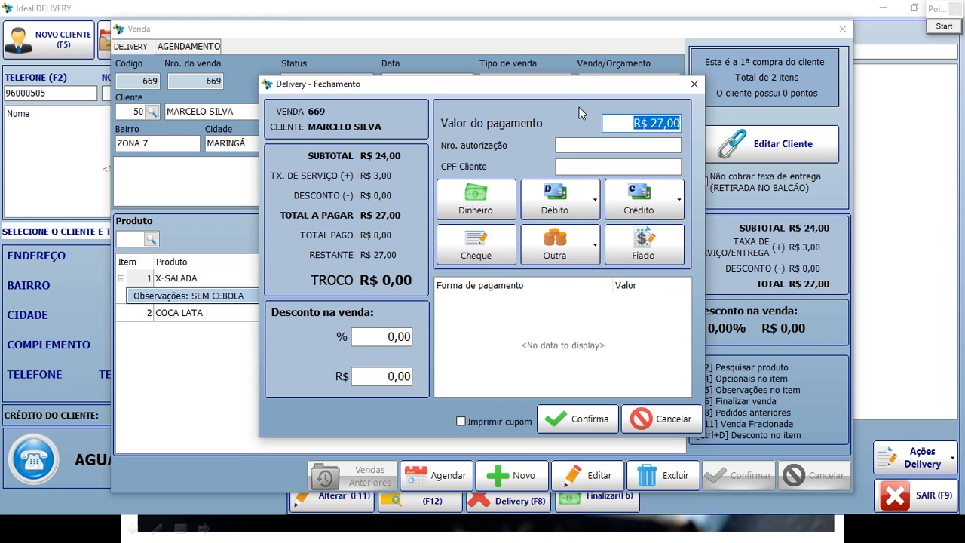
Enter 50 as the payment amount and record it as Dinheiro, leaving R$ 23,00 change.
drag(625, 124, 705, 128)
click(646, 123)
drag(625, 122, 754, 123)
text(50)
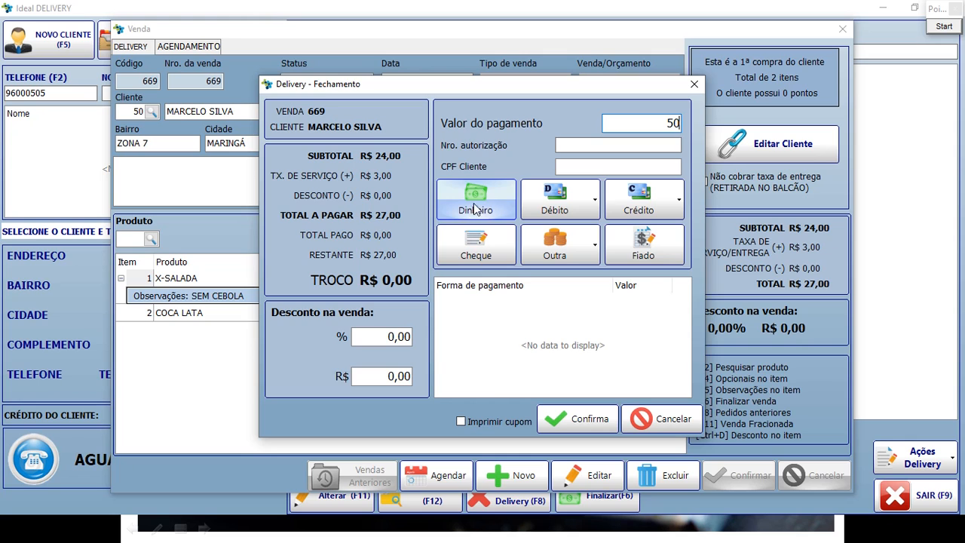
click(618, 124)
drag(613, 123, 704, 128)
click(636, 121)
drag(609, 123, 692, 123)
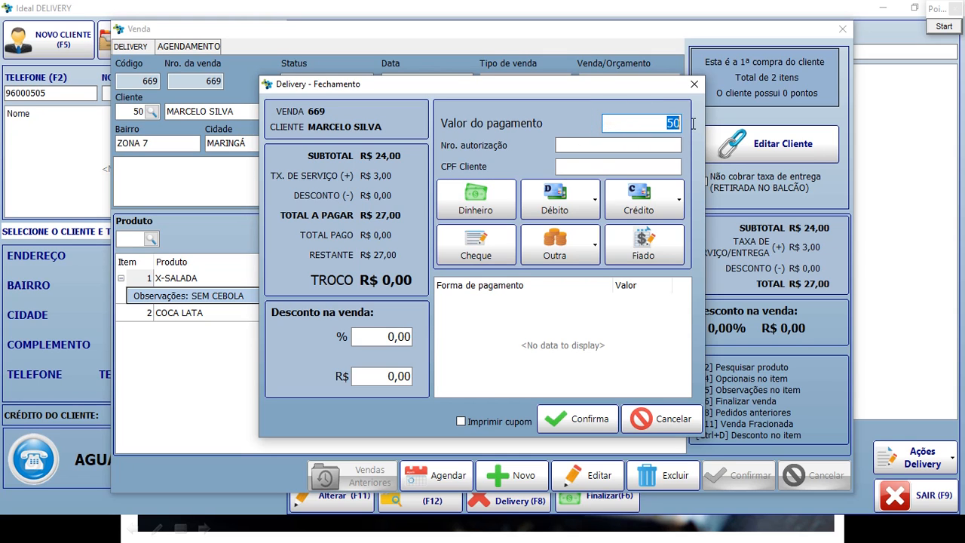
click(490, 204)
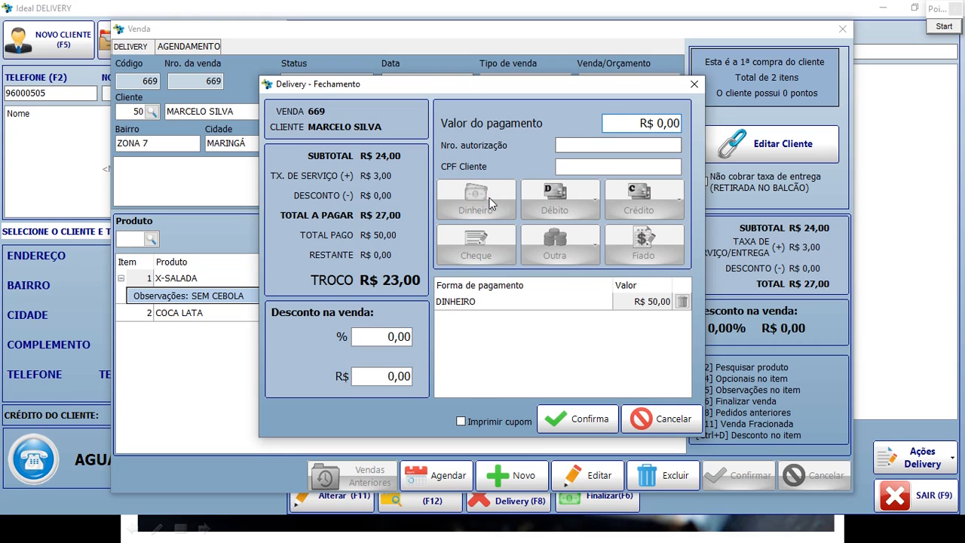
Select the new R$ 50,00 cash entry in the payments list.
click(345, 277)
click(404, 277)
click(358, 277)
click(394, 281)
click(471, 302)
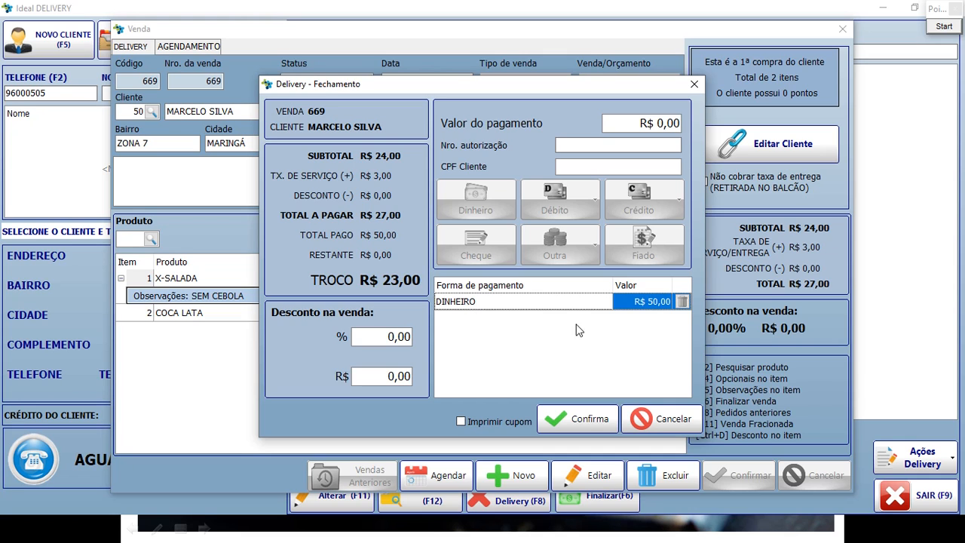
Delete the DINHEIRO payment entry and confirm with Sim.
click(682, 302)
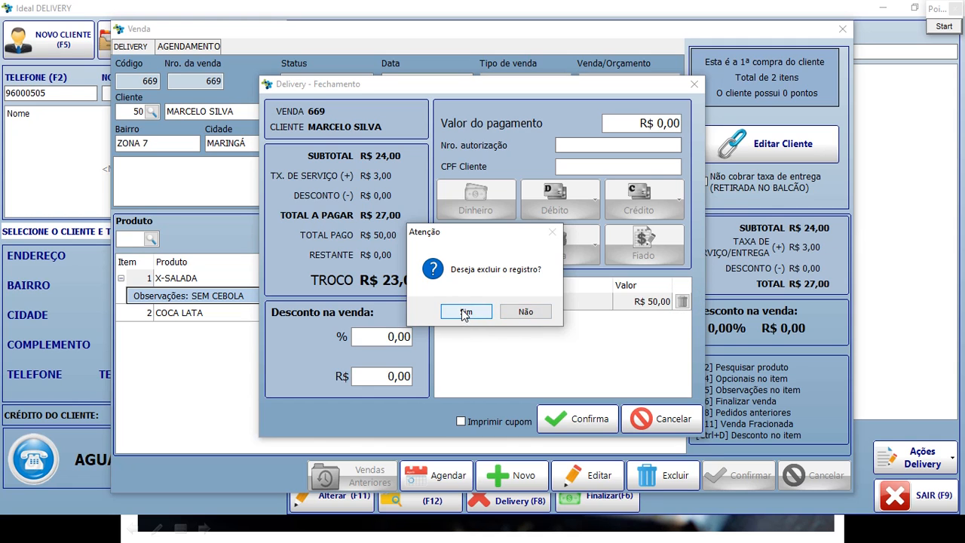
click(466, 311)
click(604, 143)
Pay the full R$ 27,00 by Débito Master Card.
click(617, 119)
click(616, 122)
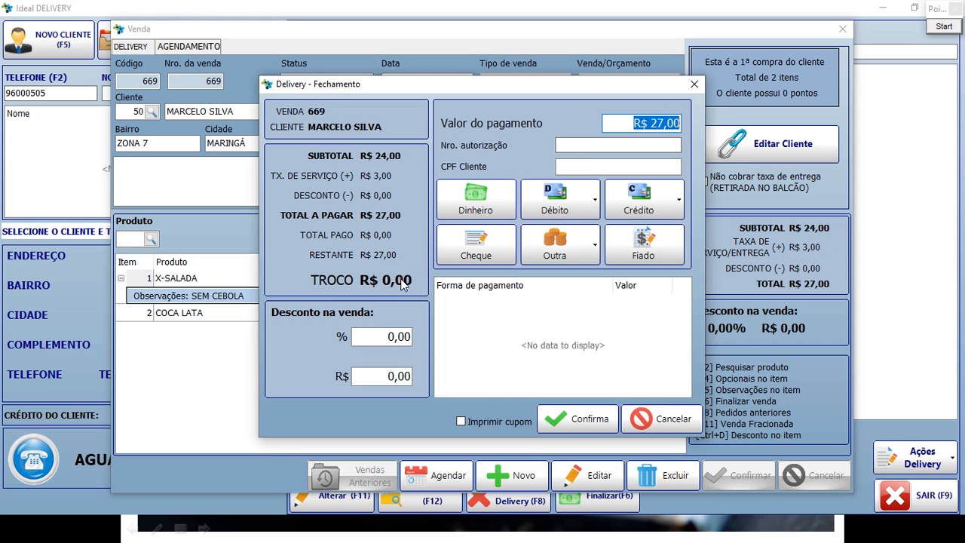
click(594, 202)
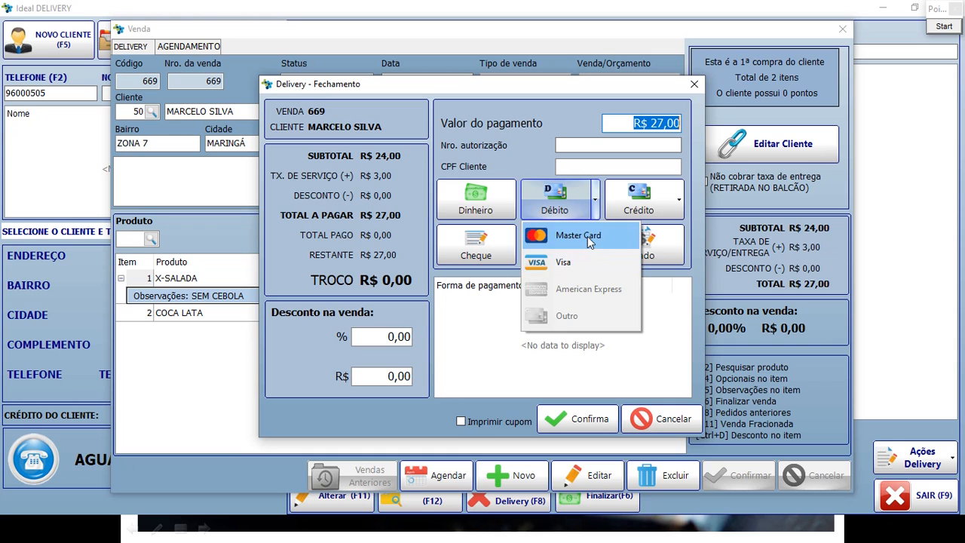
click(587, 236)
click(531, 302)
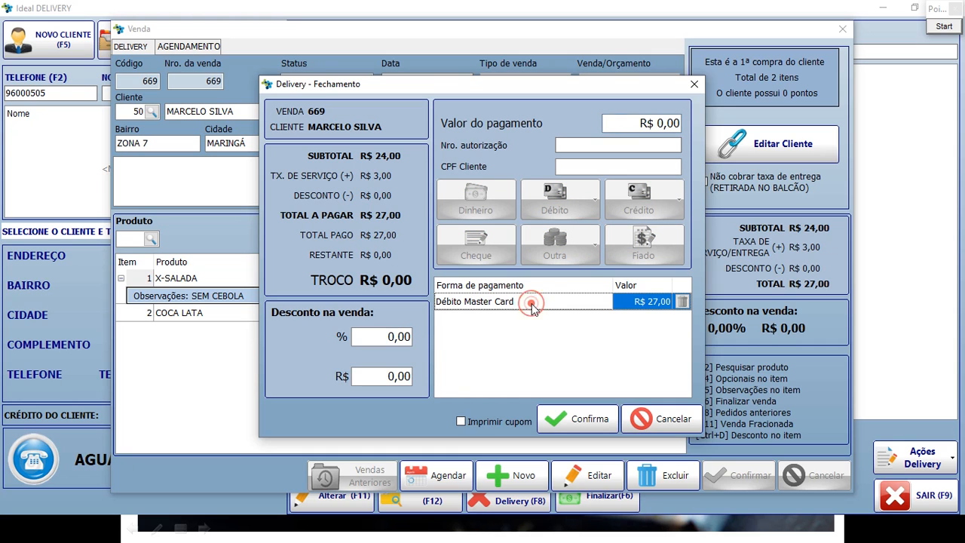
click(643, 304)
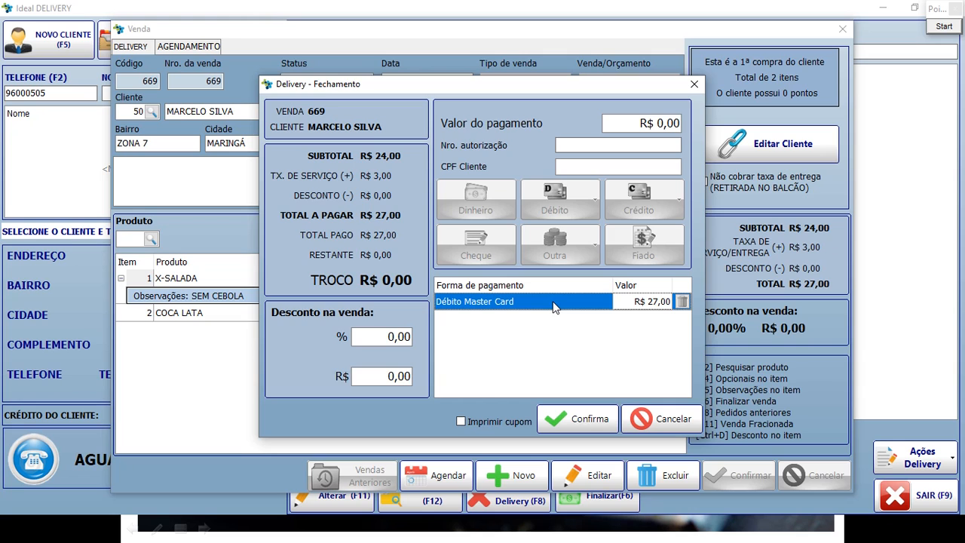
click(614, 123)
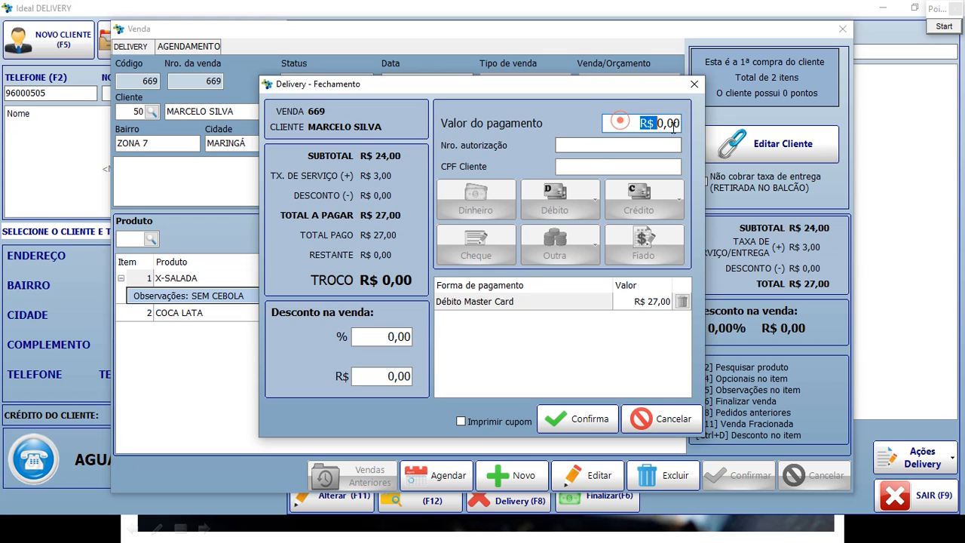
Leave Imprimir cupom unchecked and confirm closing sale 669.
click(462, 422)
click(462, 422)
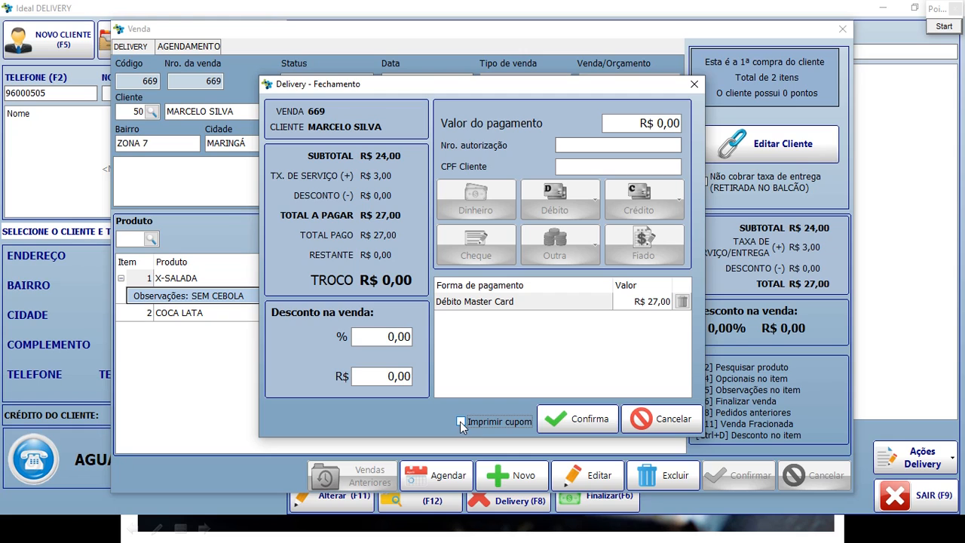
click(460, 422)
click(493, 422)
click(588, 420)
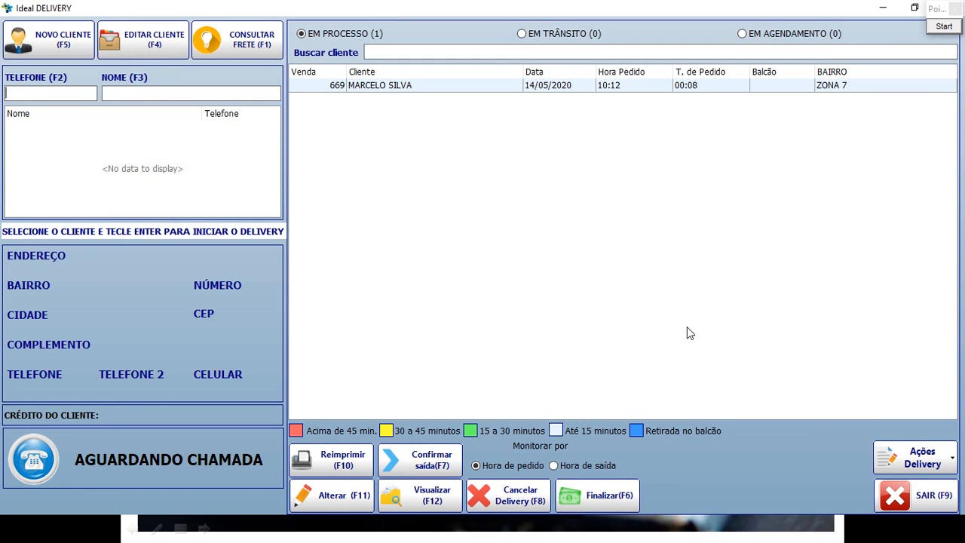
click(326, 89)
click(377, 85)
click(546, 85)
click(618, 83)
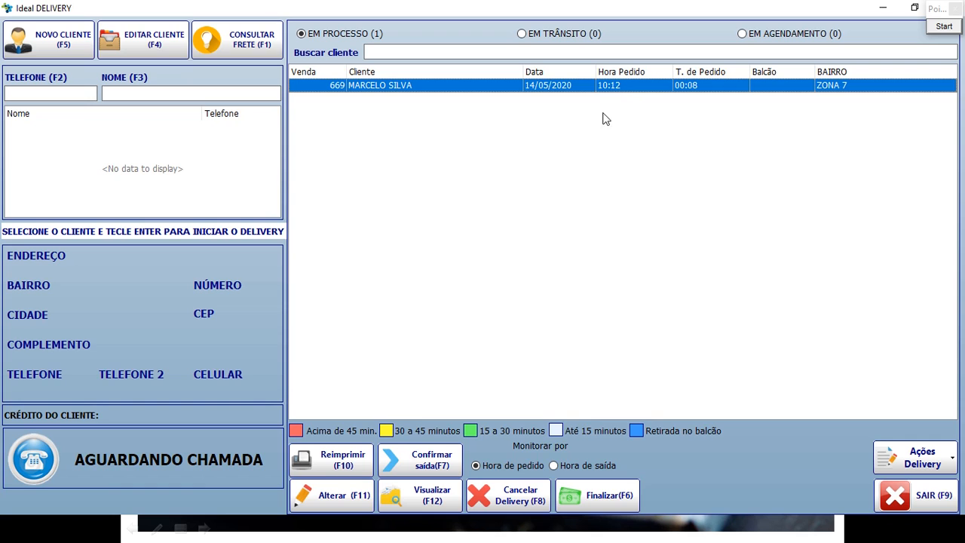
click(944, 26)
drag(277, 405, 746, 449)
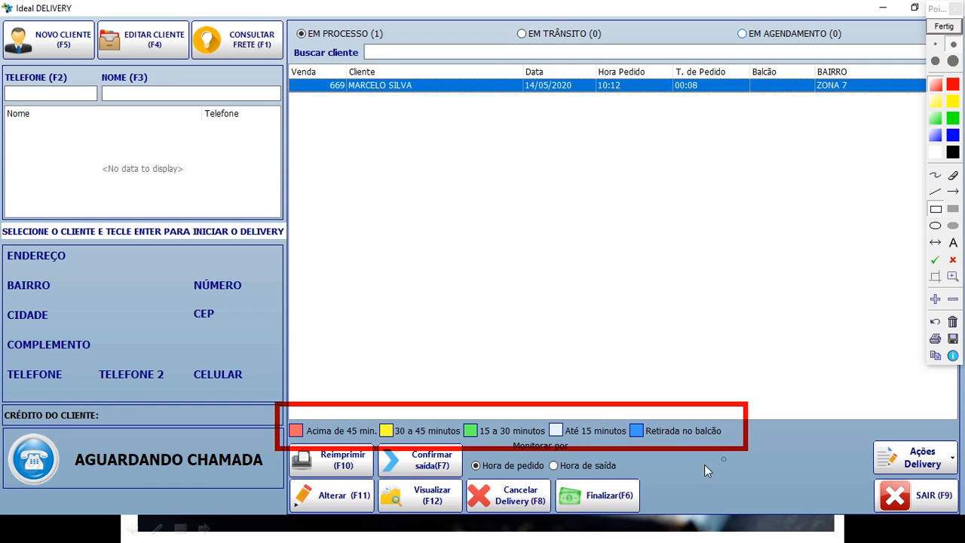
drag(284, 409, 378, 447)
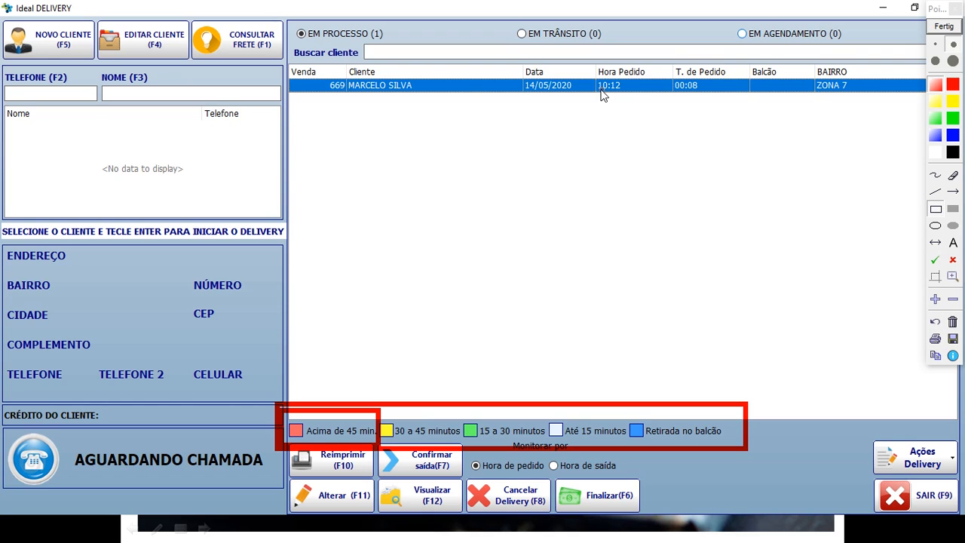
drag(585, 60, 684, 104)
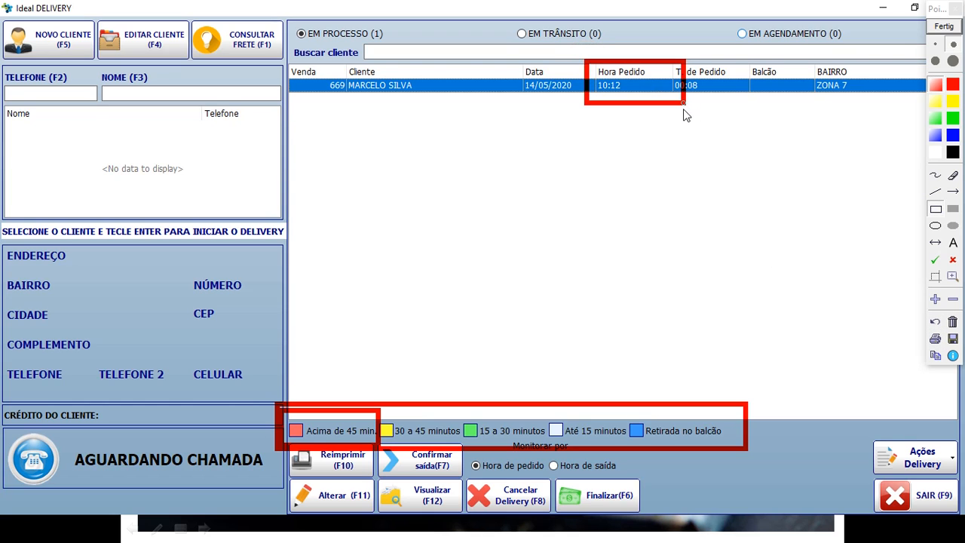
click(935, 322)
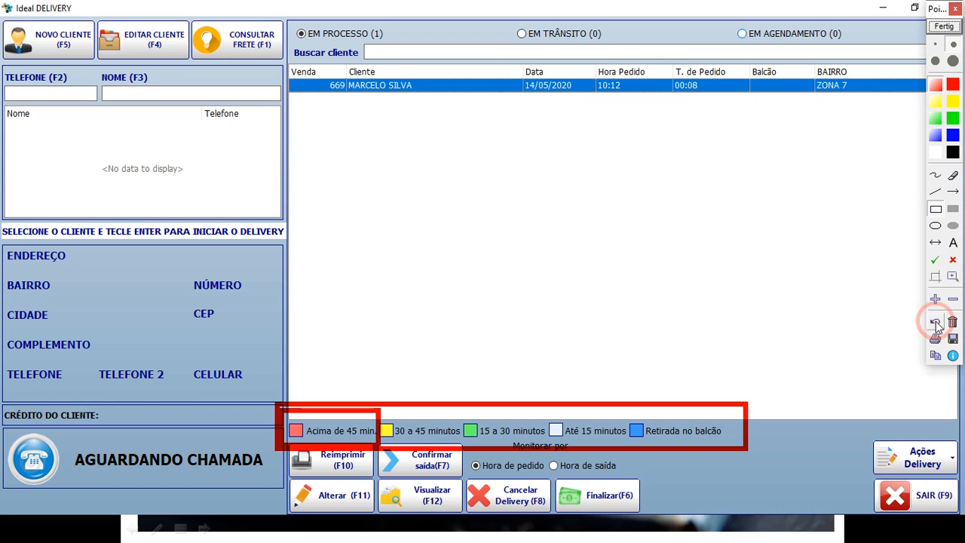
mouse_move(375, 408)
mouse_down()
mouse_move(411, 432)
mouse_move(480, 454)
mouse_up()
click(582, 413)
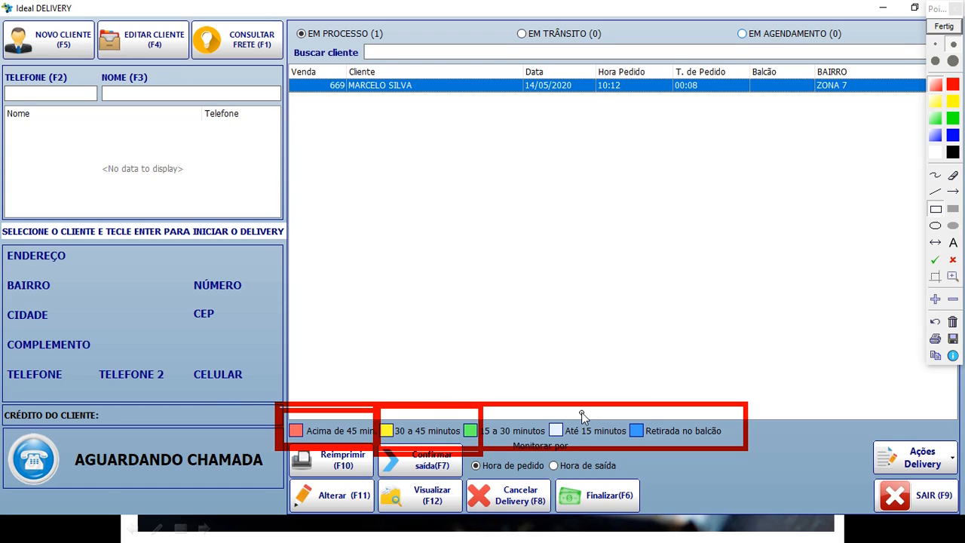
mouse_move(587, 58)
mouse_down()
mouse_move(620, 86)
mouse_move(671, 101)
mouse_up()
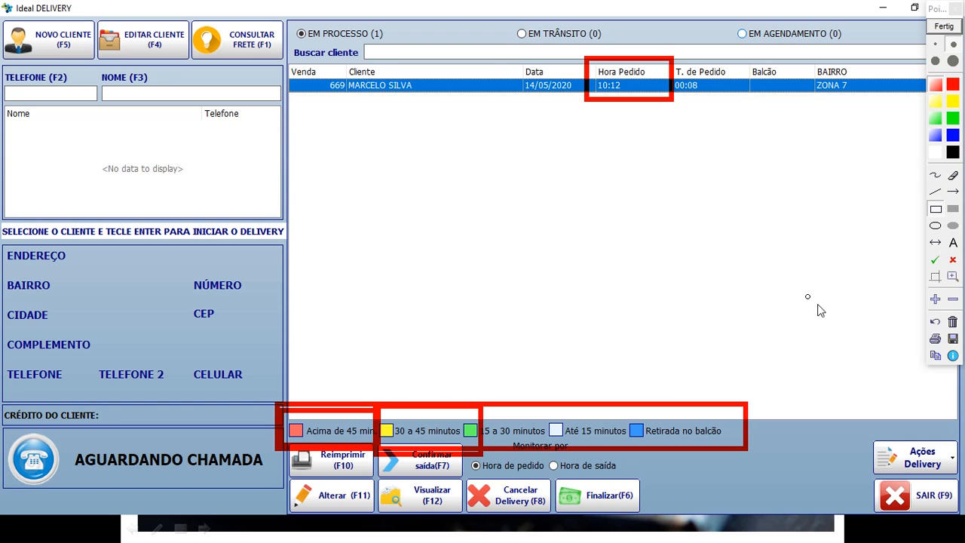
click(953, 321)
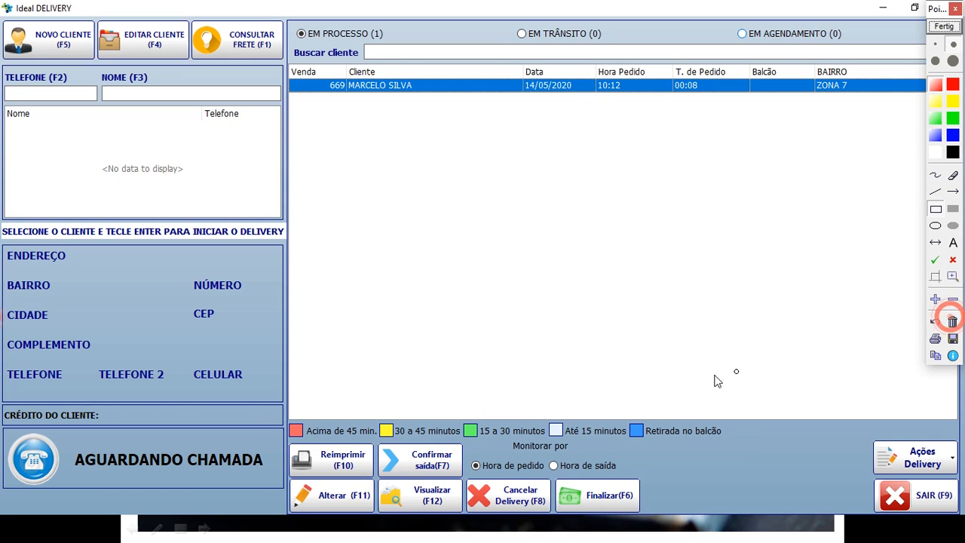
mouse_move(455, 413)
mouse_down()
mouse_move(555, 441)
mouse_move(549, 445)
mouse_up()
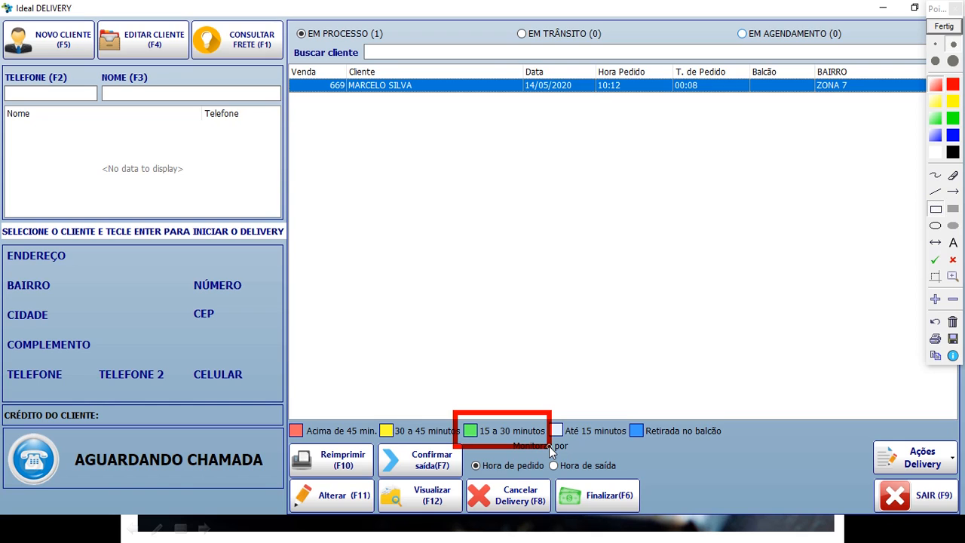
click(953, 321)
drag(538, 409, 633, 445)
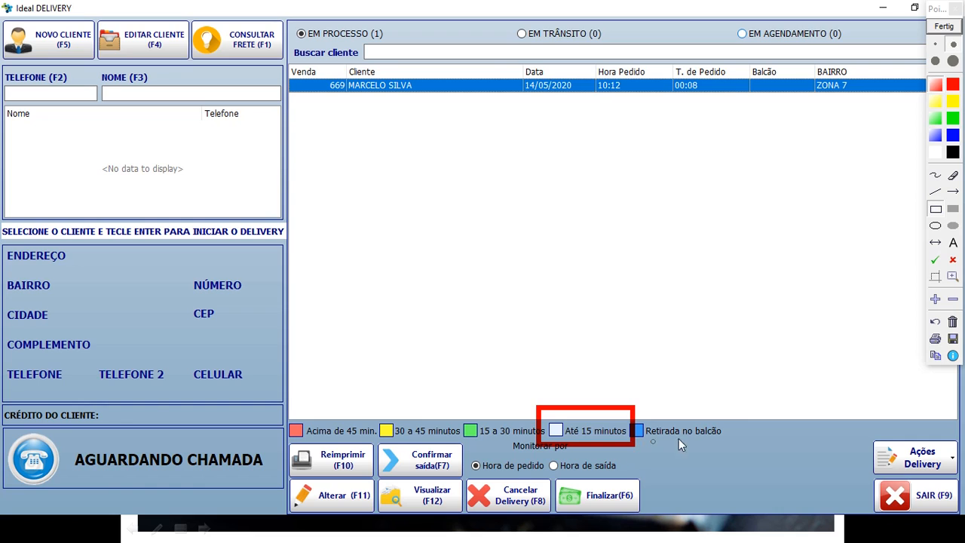
click(936, 323)
drag(616, 399, 748, 445)
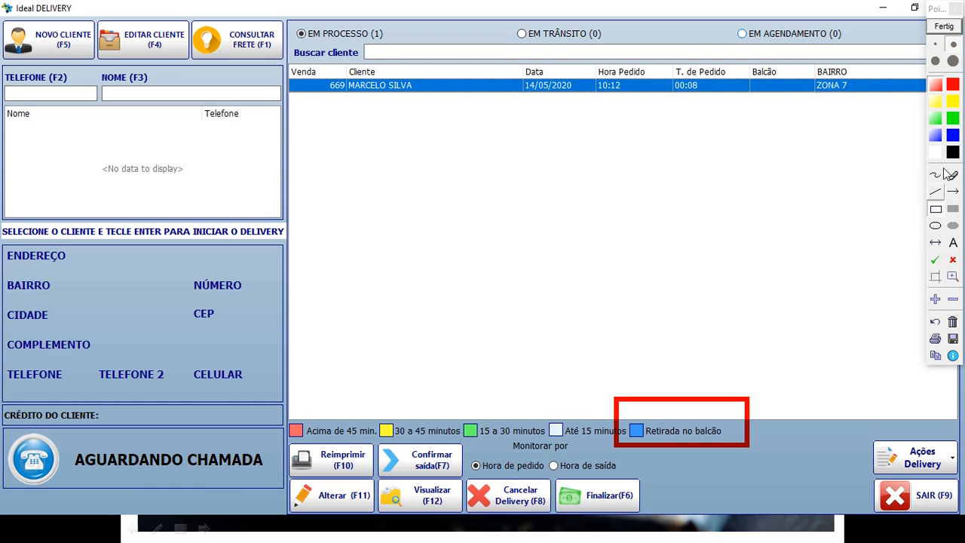
click(945, 27)
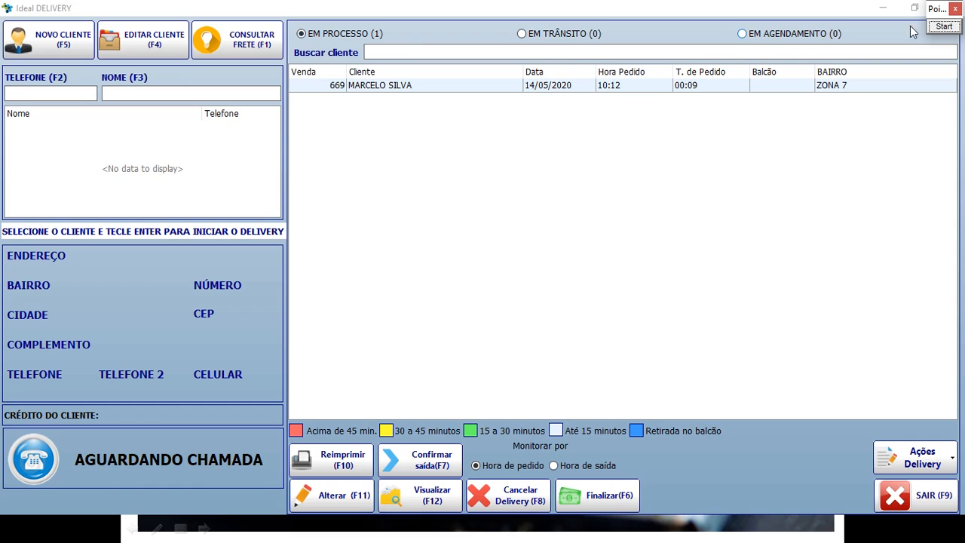
click(944, 27)
mouse_move(277, 15)
mouse_down()
mouse_move(420, 54)
mouse_move(405, 81)
mouse_move(402, 70)
mouse_up()
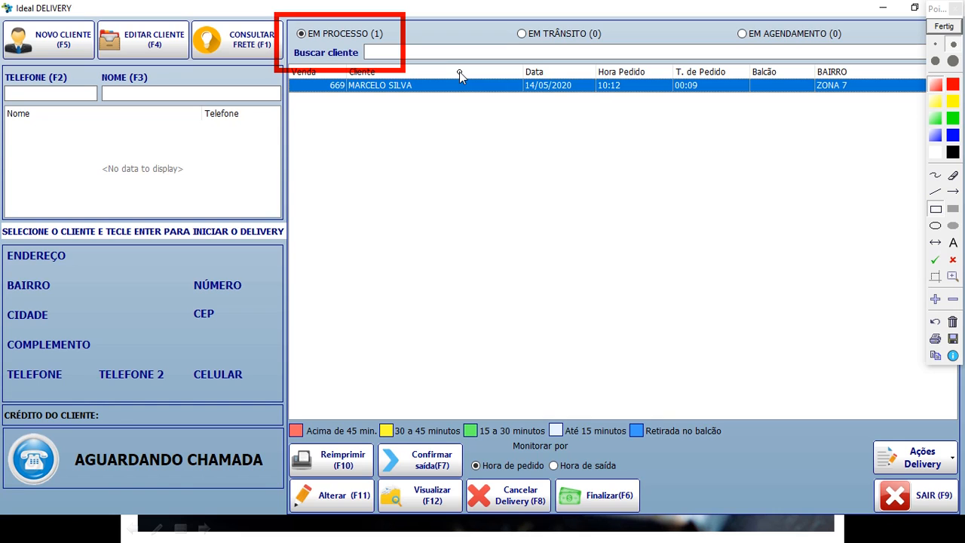
click(945, 26)
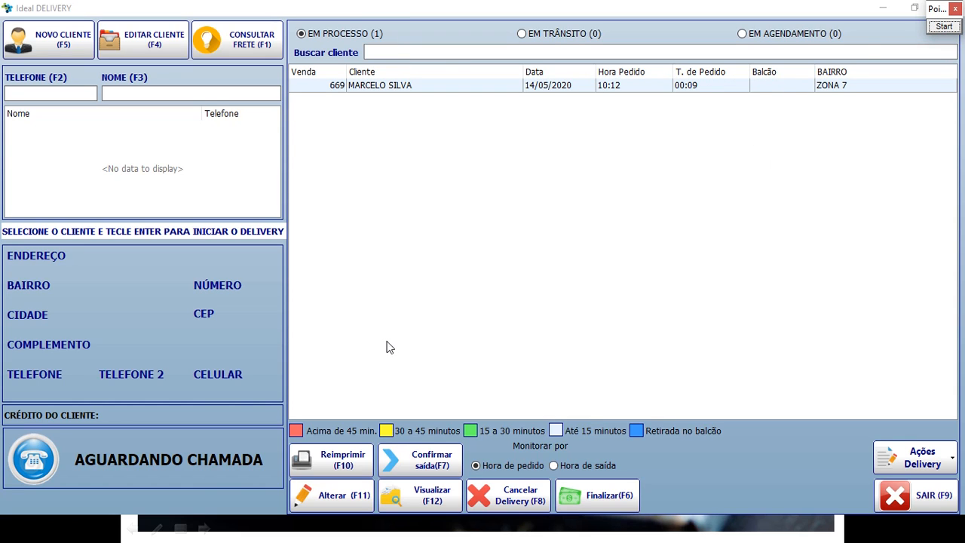
click(943, 27)
mouse_move(354, 419)
mouse_down()
mouse_move(497, 482)
mouse_move(479, 483)
mouse_up()
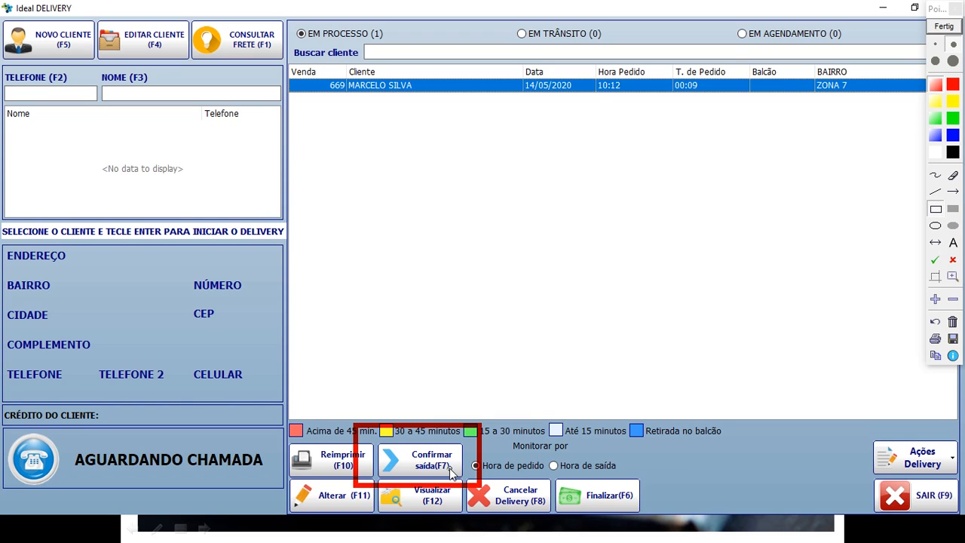
click(935, 324)
drag(526, 460, 659, 519)
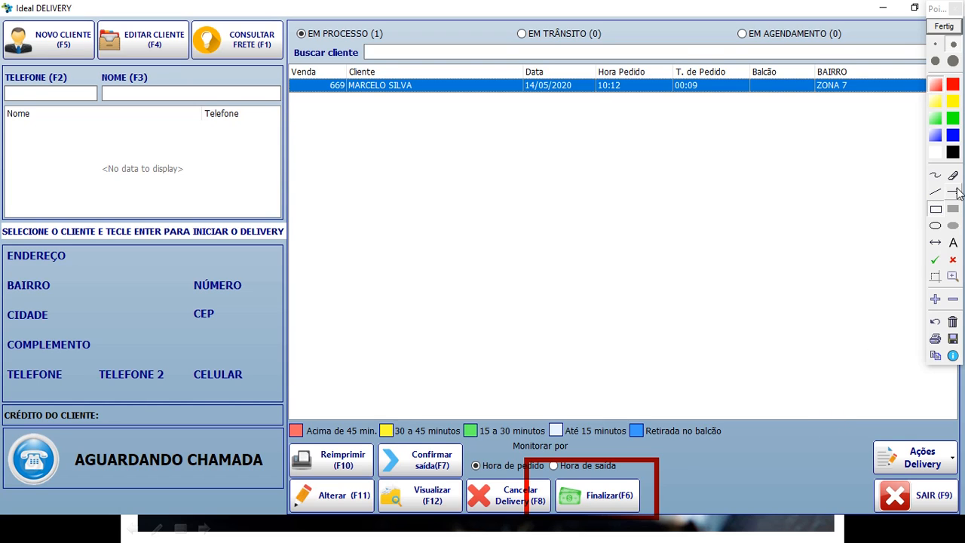
click(944, 27)
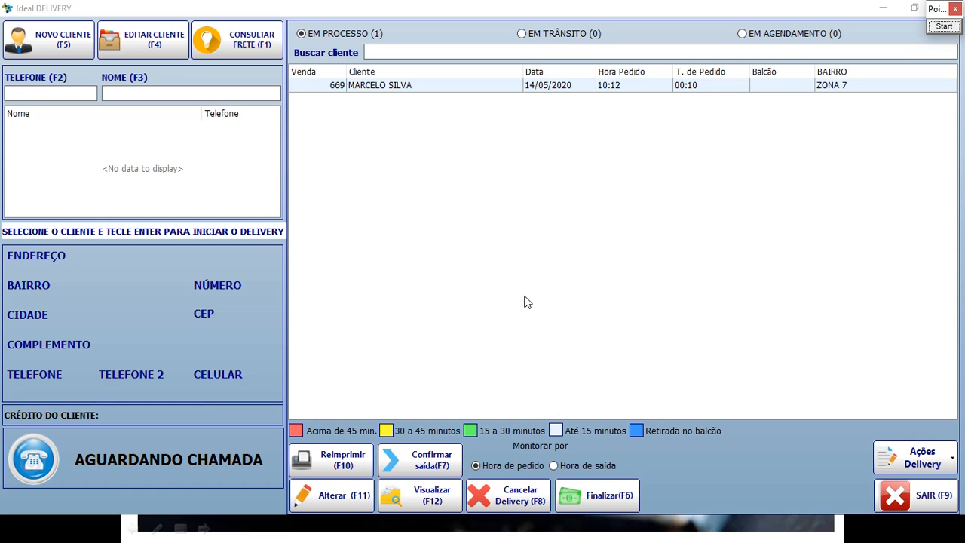
Dispatch order 669 with MOTOBOY JOAO as deliverer, printing the delivery receipt.
click(437, 463)
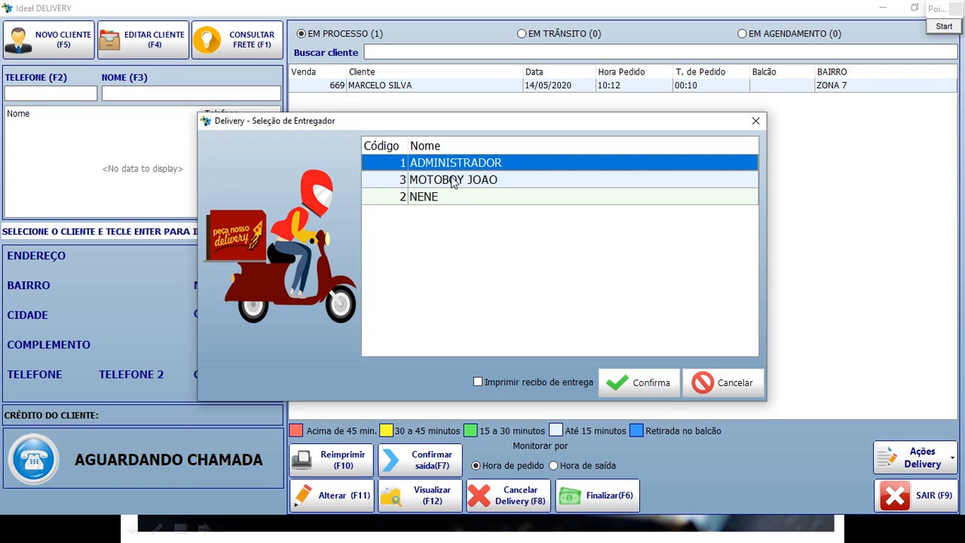
click(454, 184)
click(441, 195)
click(449, 183)
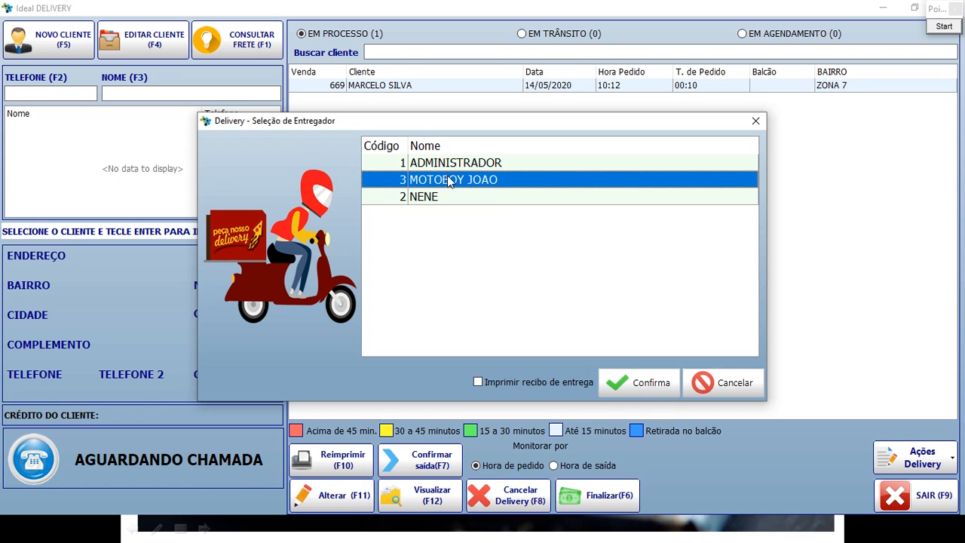
click(449, 163)
click(448, 181)
click(440, 198)
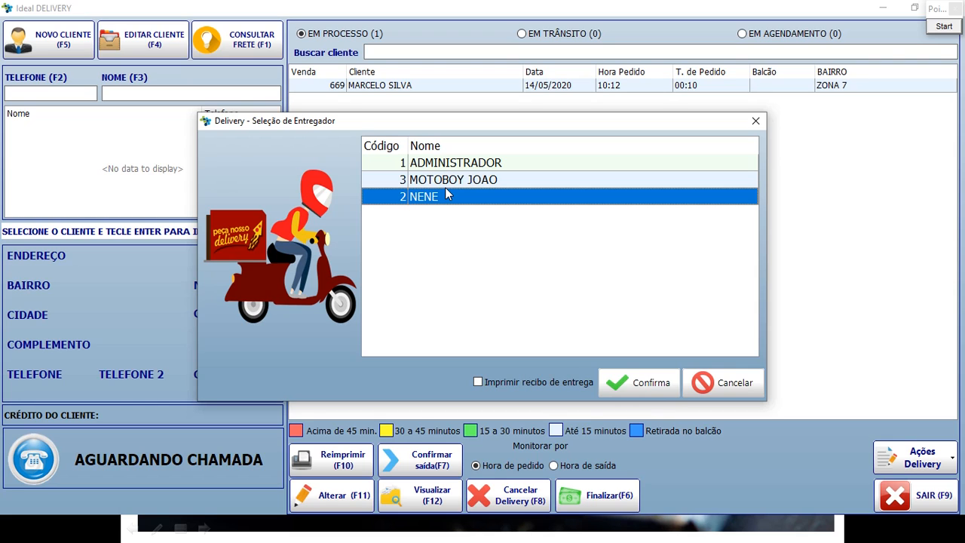
click(474, 180)
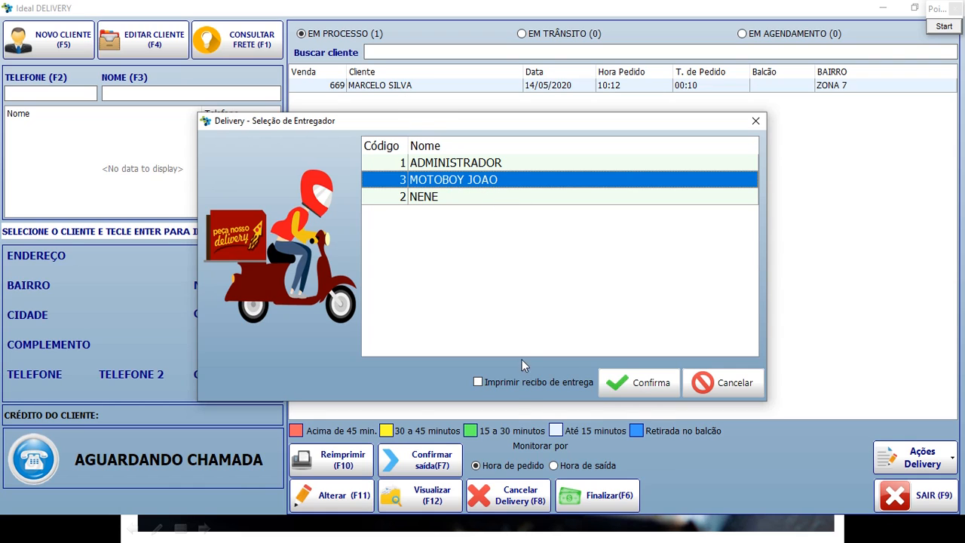
click(484, 385)
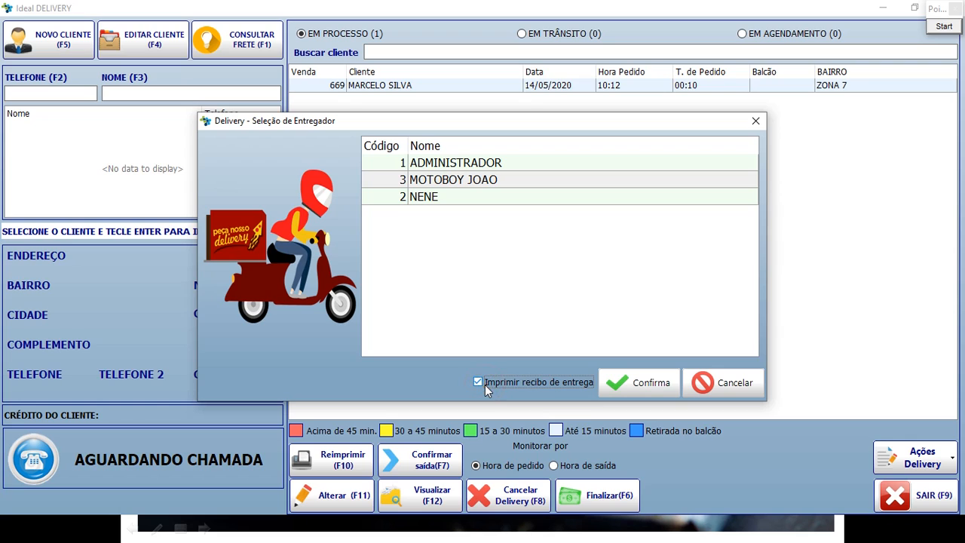
click(478, 181)
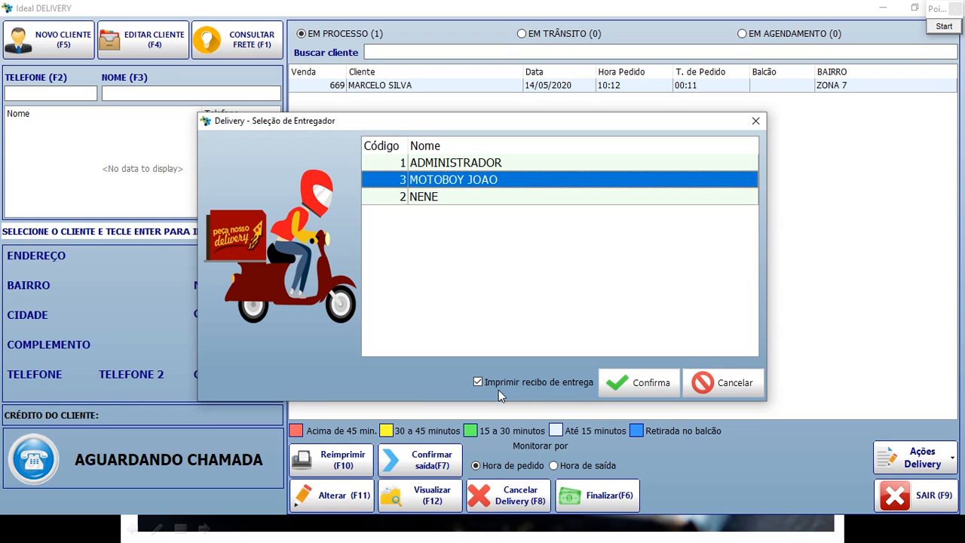
click(644, 382)
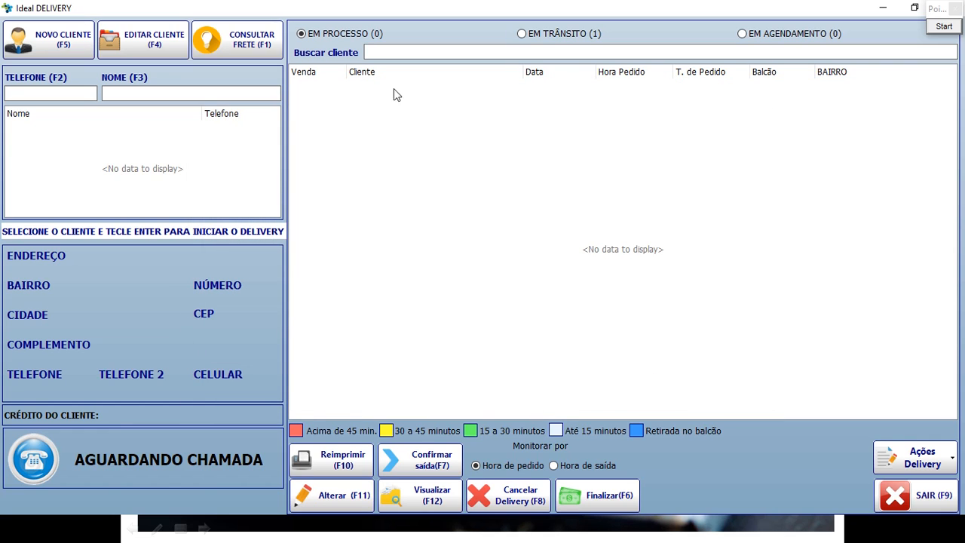
Check the empty in-process list, highlighting areas with on-screen emphasis boxes.
click(321, 34)
click(944, 26)
drag(268, 11, 422, 90)
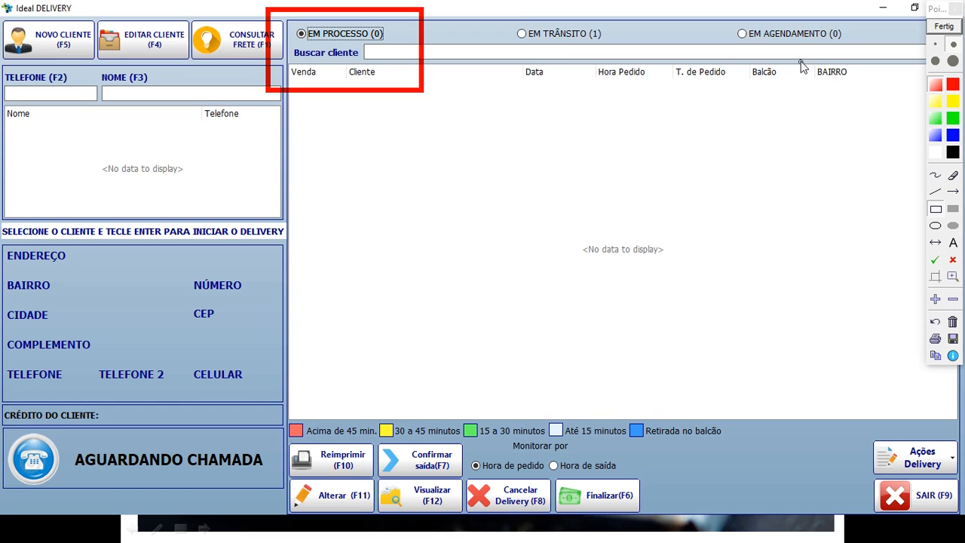
click(935, 322)
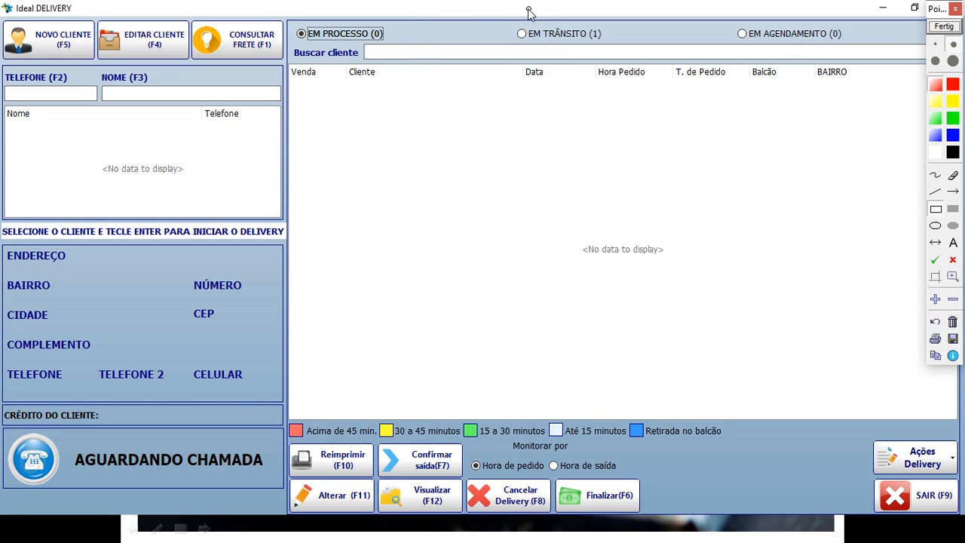
drag(503, 11, 618, 85)
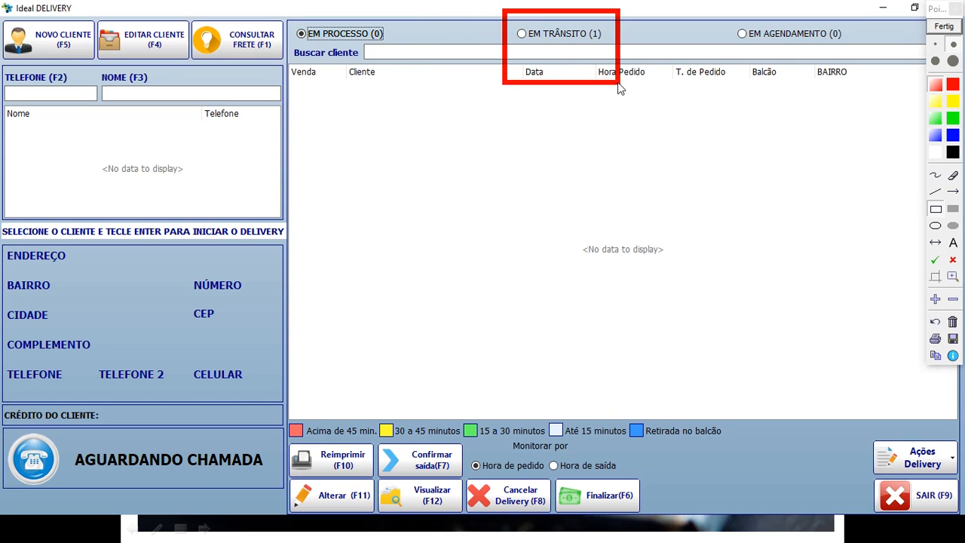
click(945, 27)
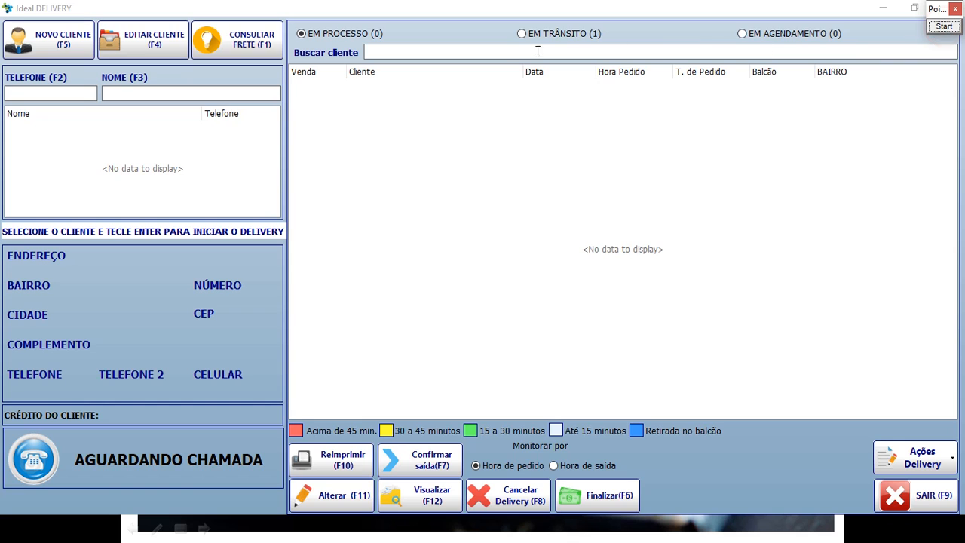
Show the EM TRÂNSITO list and select order 669.
click(523, 33)
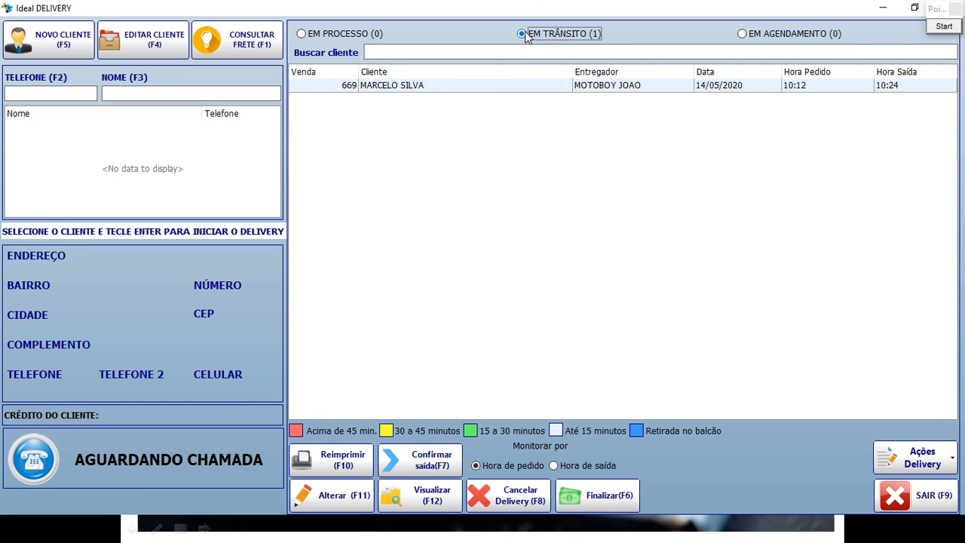
click(314, 35)
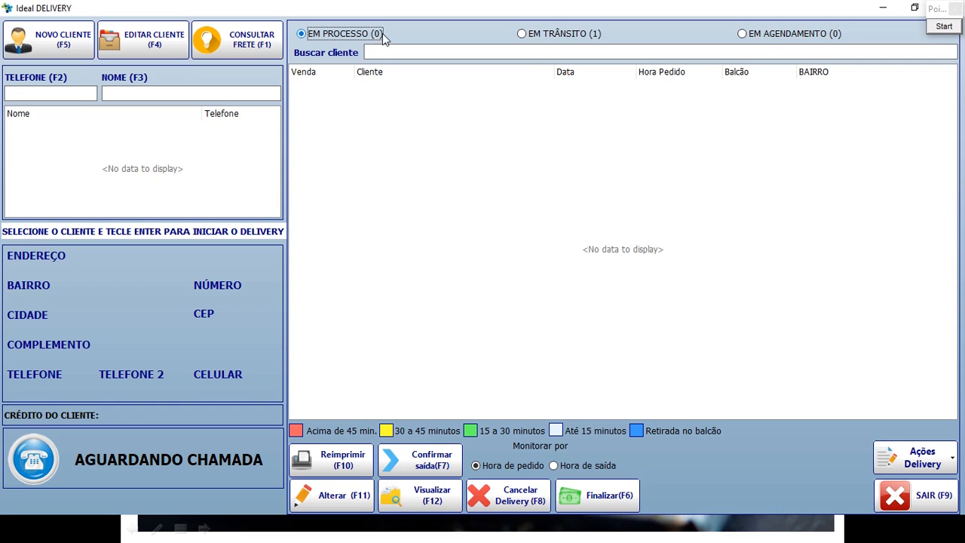
click(527, 35)
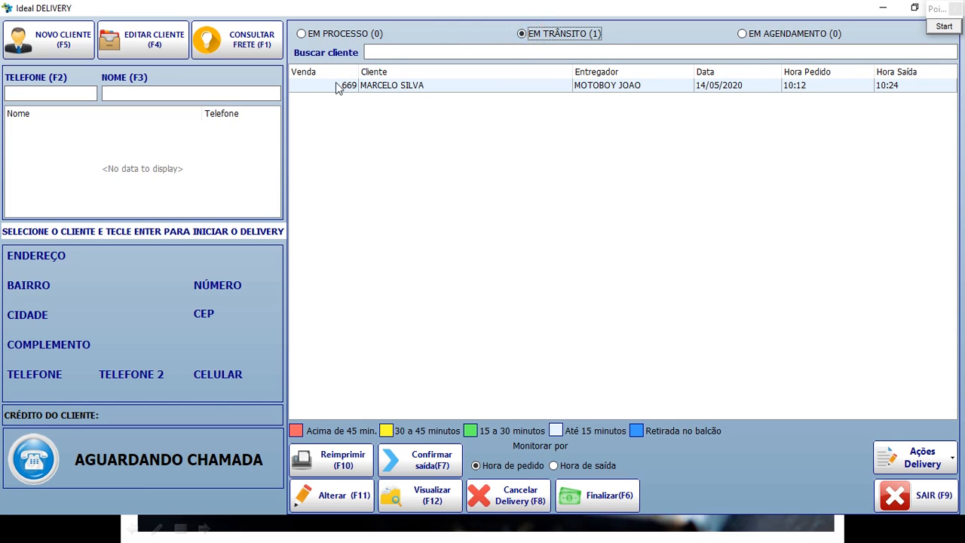
click(327, 89)
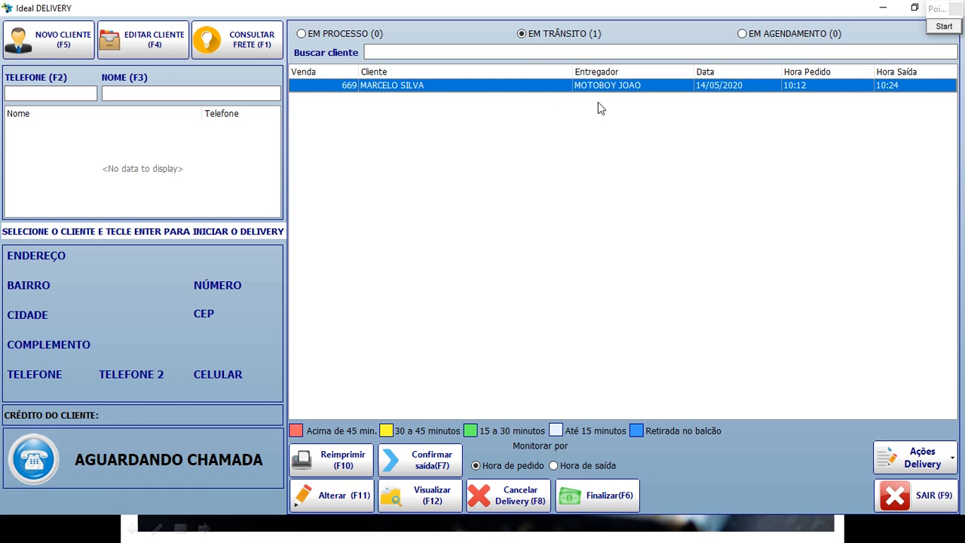
click(554, 34)
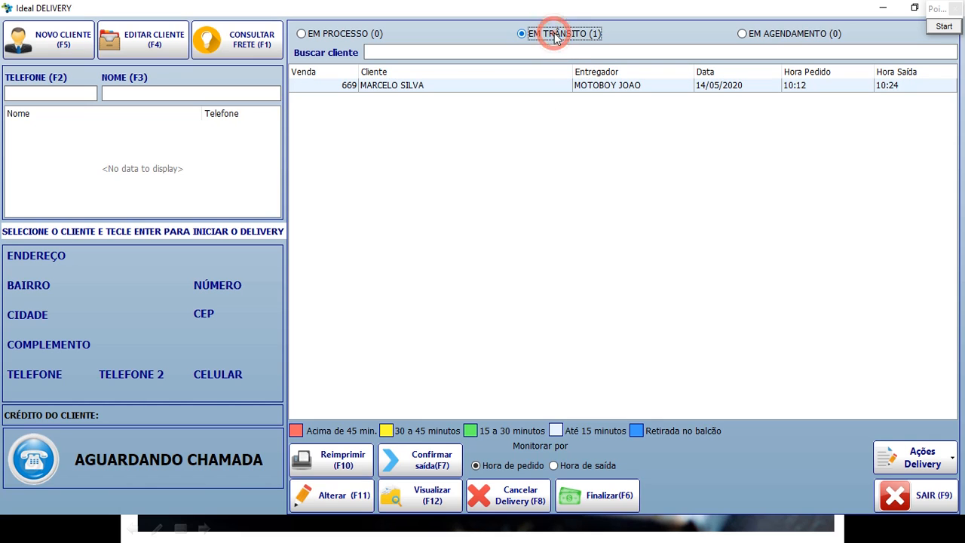
click(597, 87)
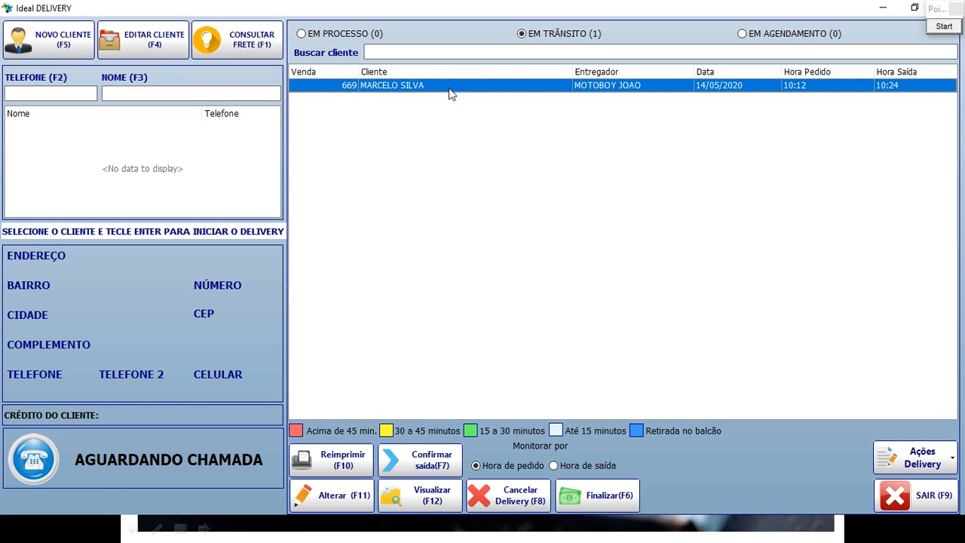
click(545, 34)
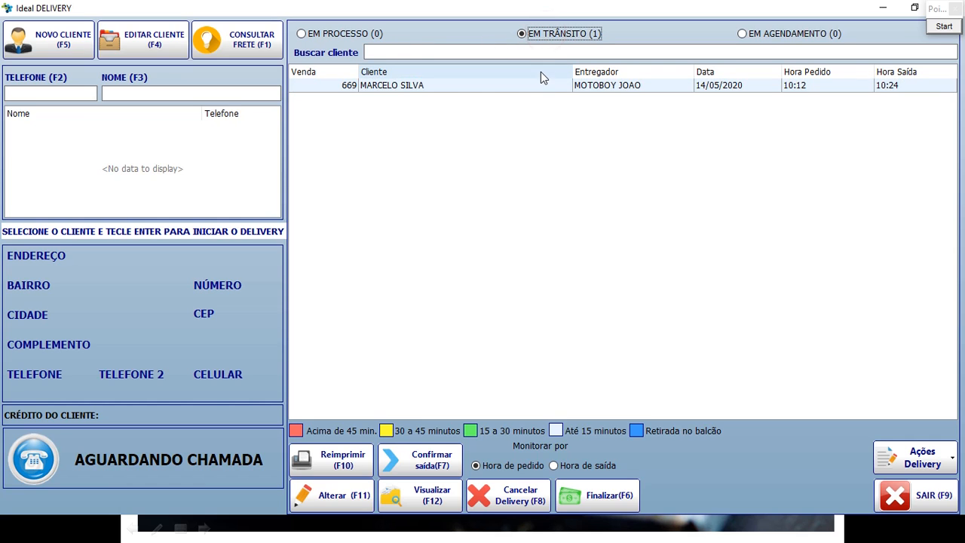
click(453, 84)
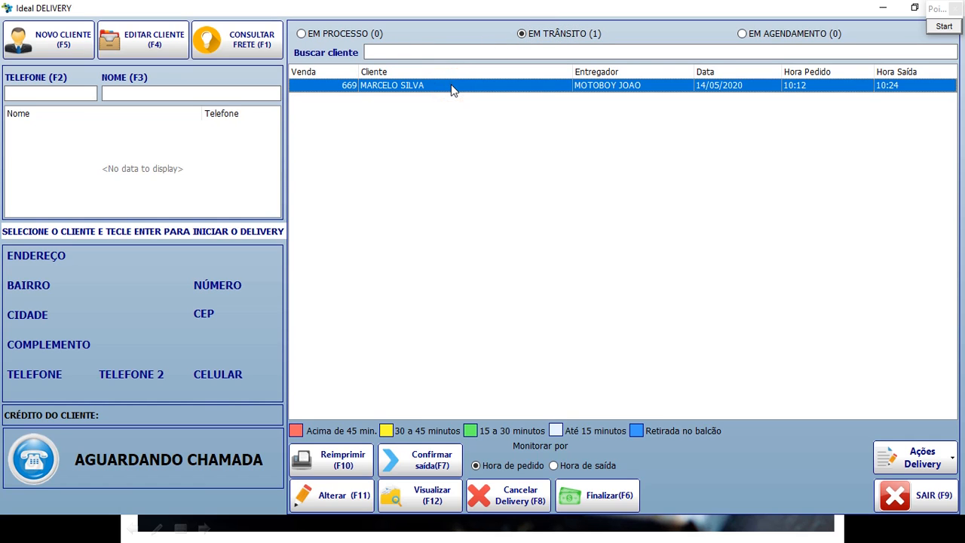
Start finalizing order 669 with Observações left empty, then open the payment details.
click(611, 498)
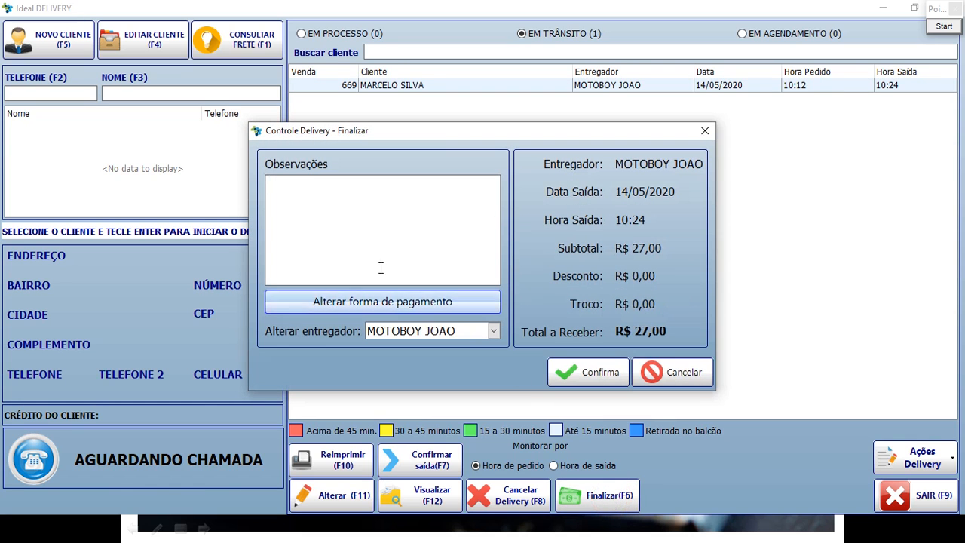
click(321, 213)
text(FEEd)
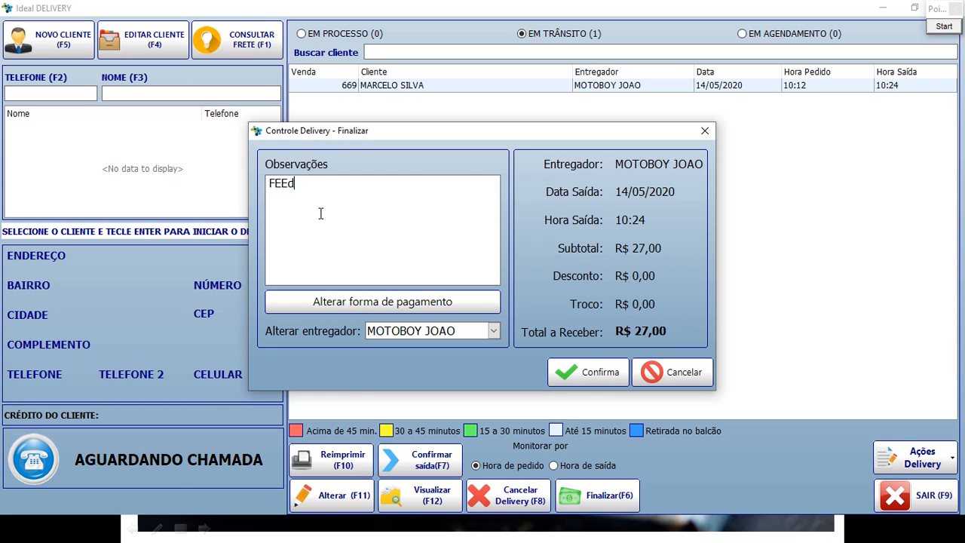
key(BackSpace)
key(BackSpace)
key(BackSpace)
key(BackSpace)
key(BackSpace)
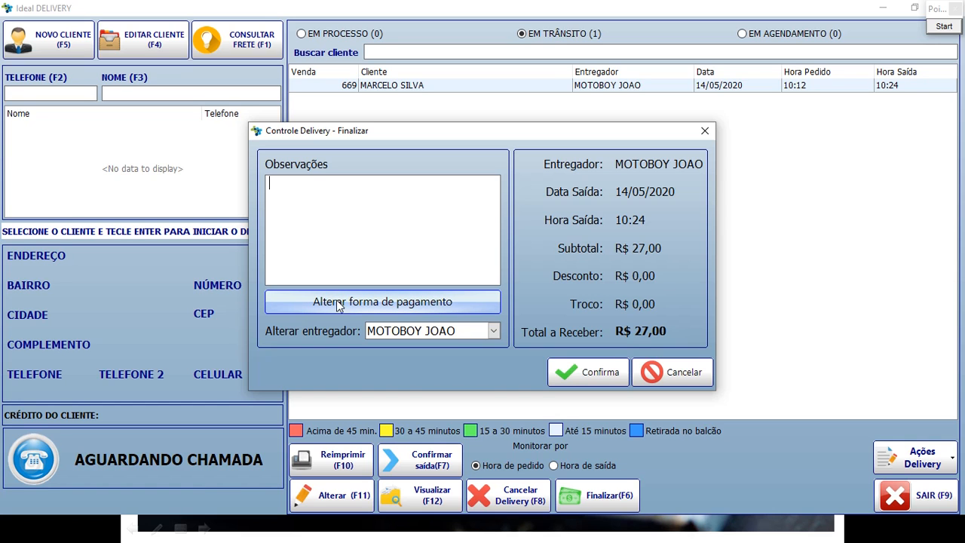
click(446, 303)
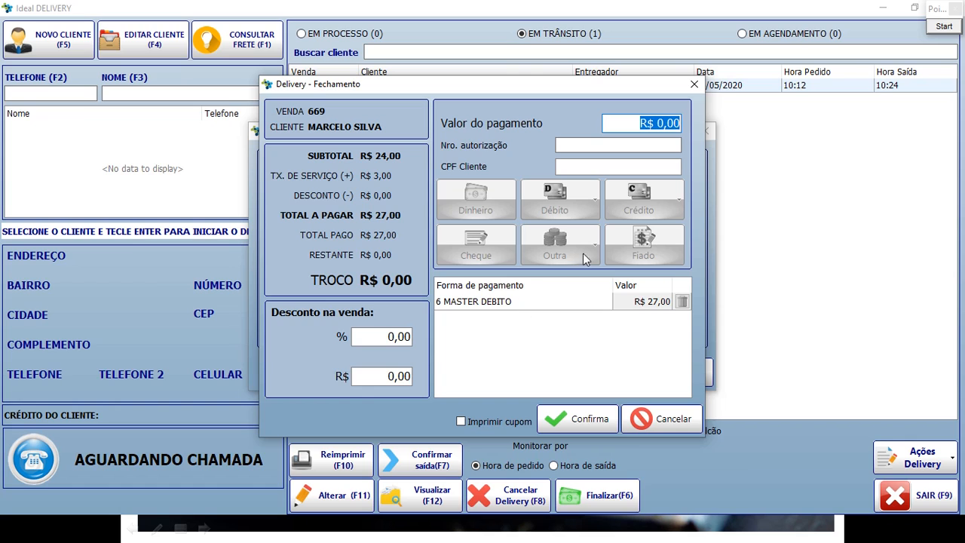
Replace the Master debit payment with a R$ 27,00 Crédito Visa payment and confirm.
click(518, 303)
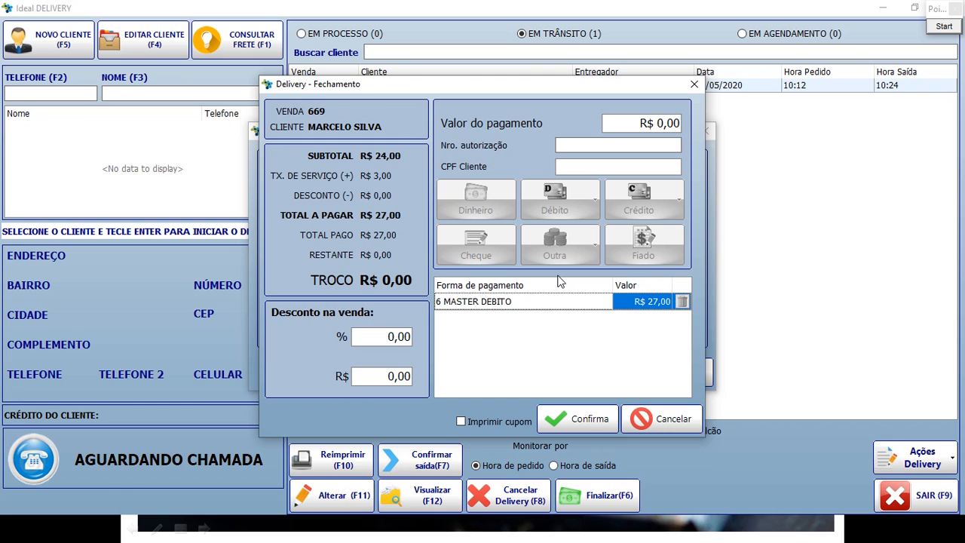
click(682, 303)
click(465, 312)
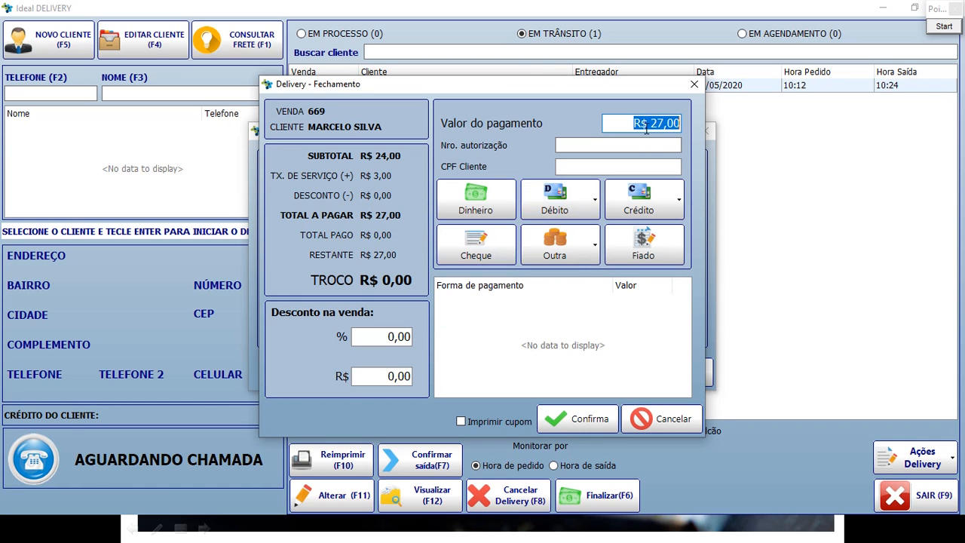
click(637, 198)
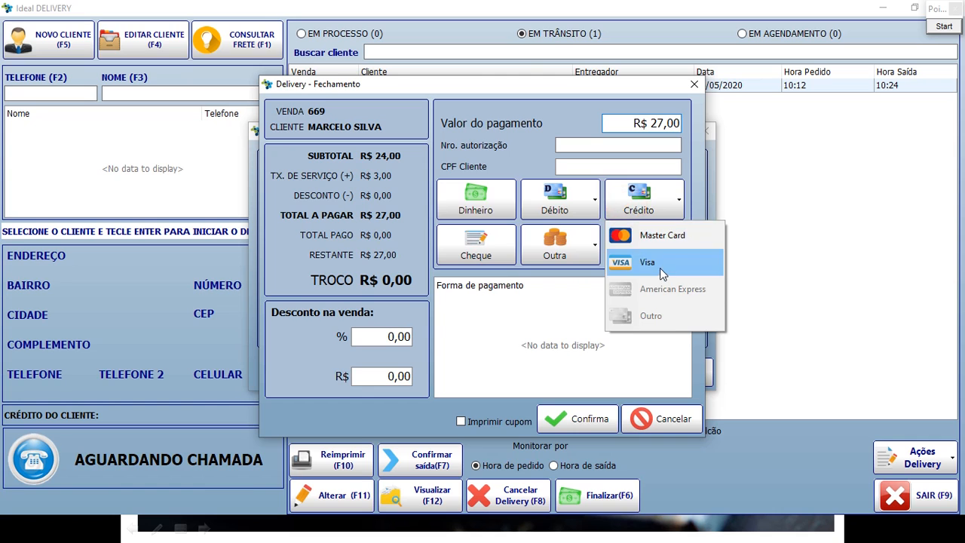
click(659, 265)
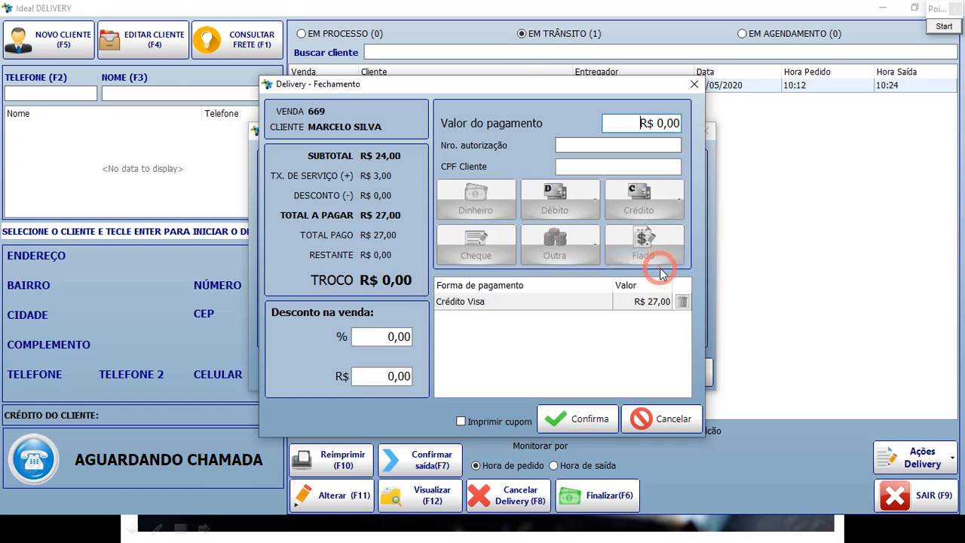
click(592, 417)
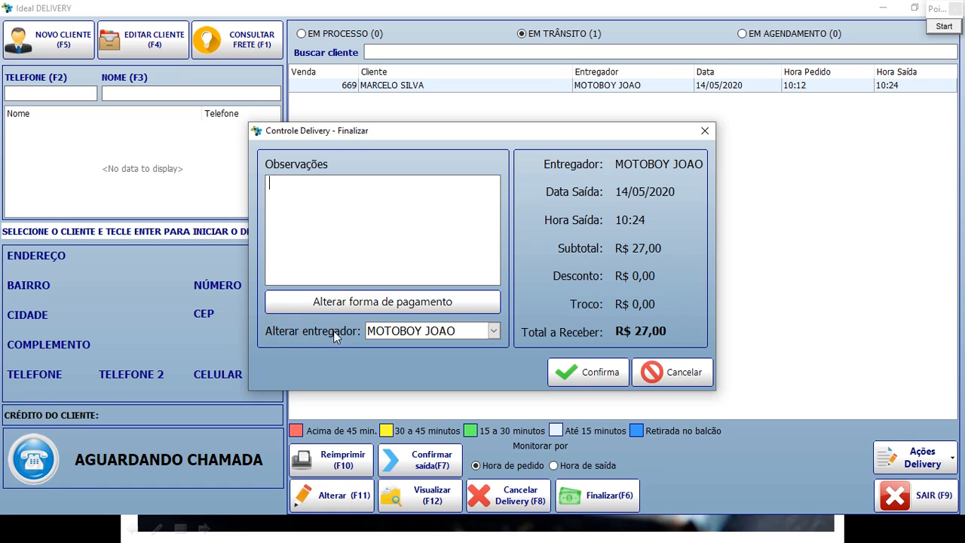
Change the deliverer to NENE and request finalizing sale 669.
click(494, 331)
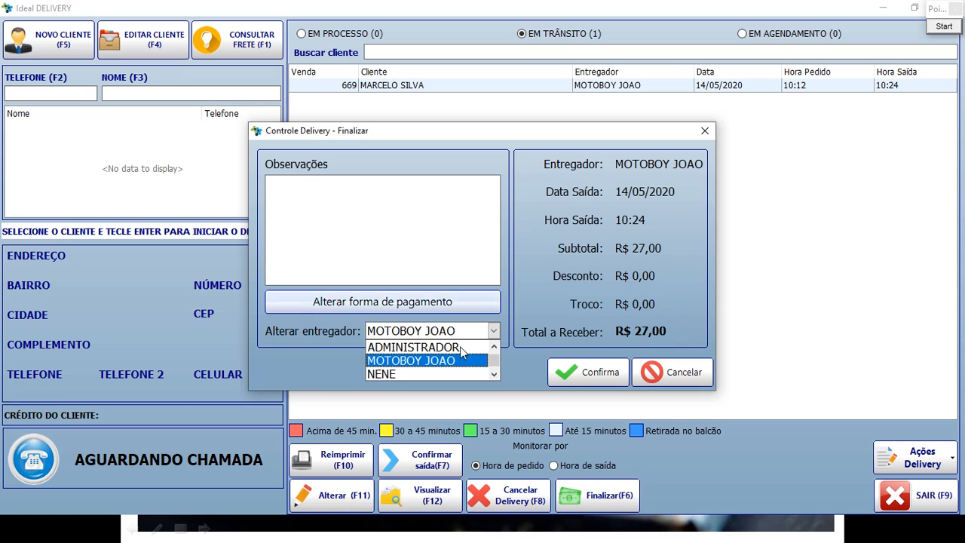
click(397, 373)
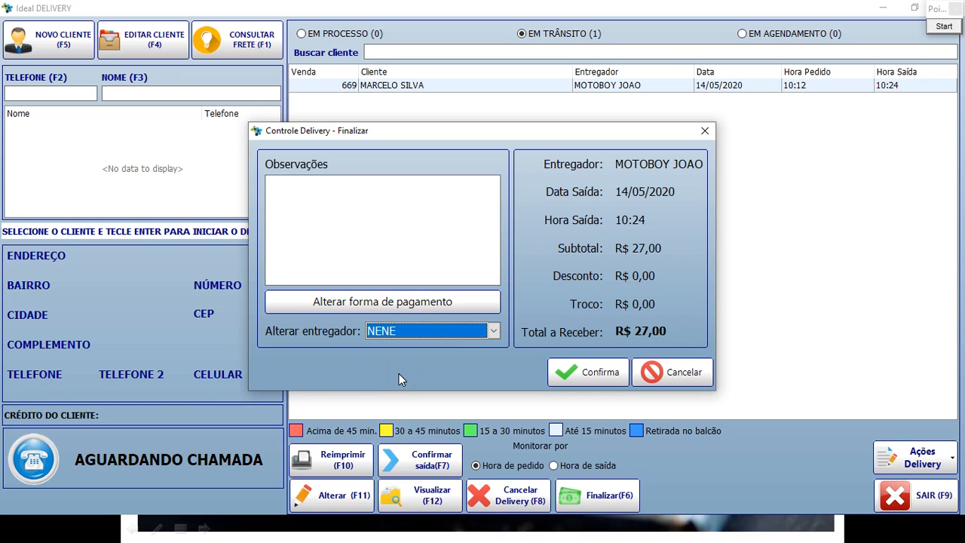
click(493, 332)
click(494, 332)
click(494, 332)
click(493, 332)
click(593, 382)
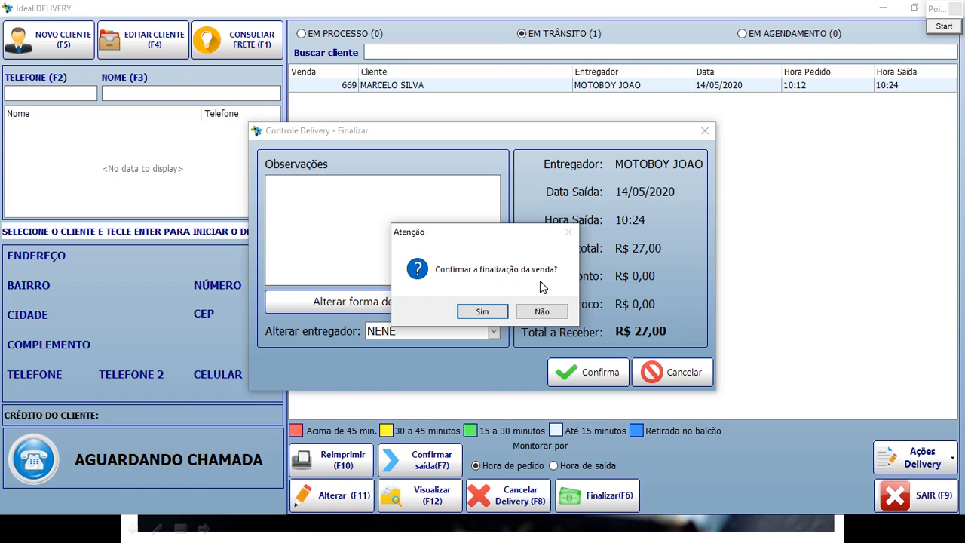
Confirm finalizing sale 669, print the receipt on IMPRESSORA, then show EM PROCESSO.
click(477, 310)
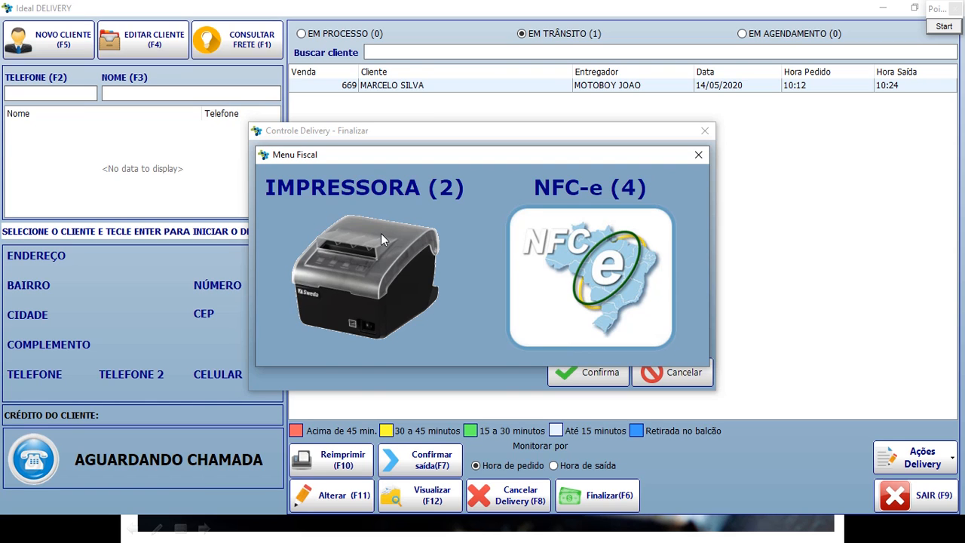
click(371, 270)
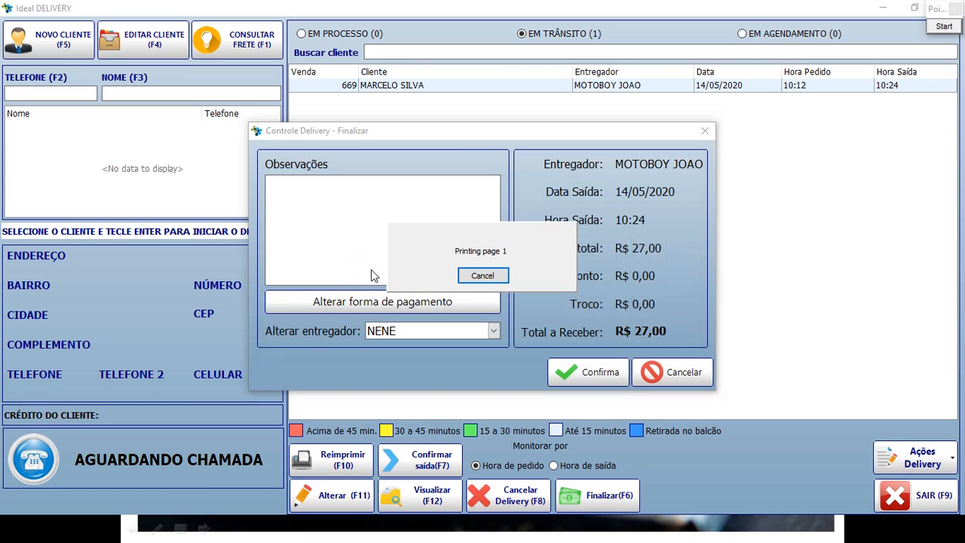
click(560, 90)
click(539, 34)
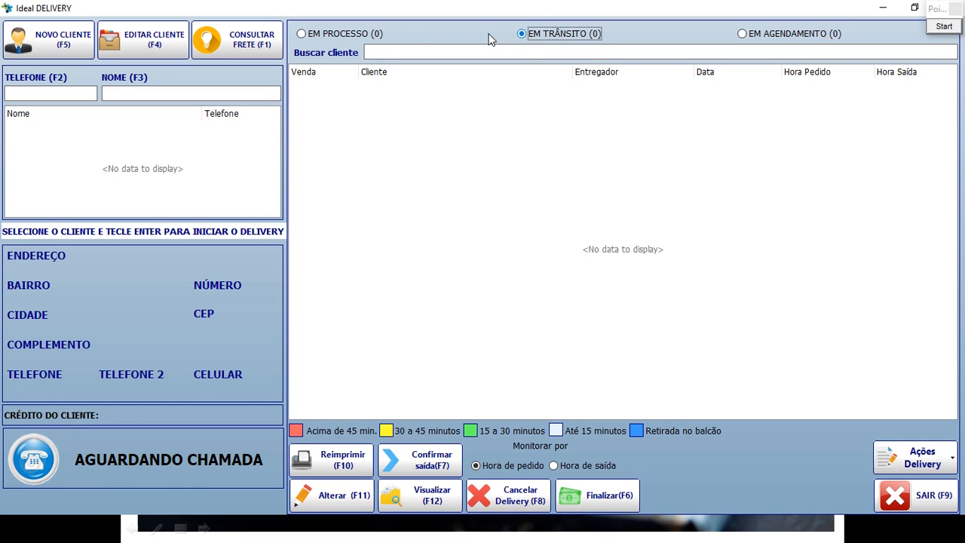
click(336, 34)
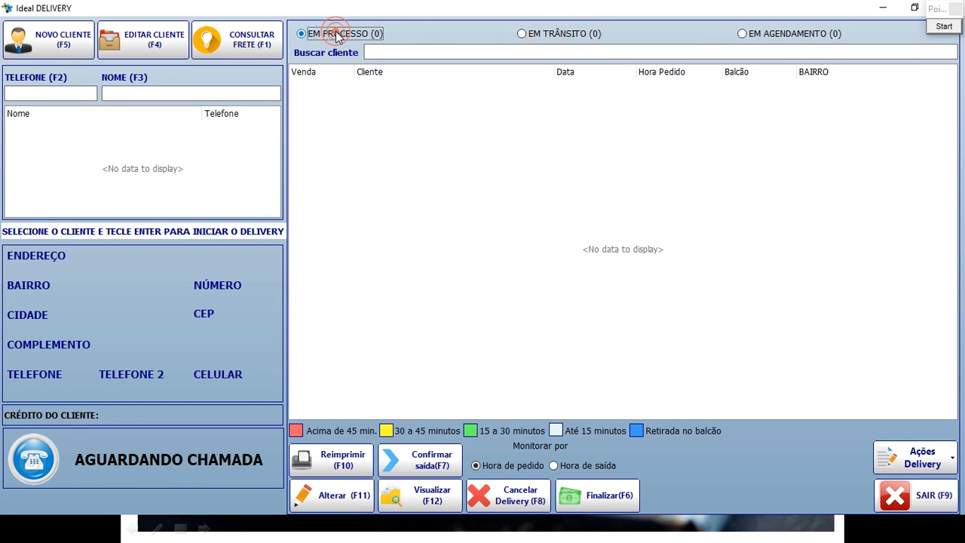
Look up the customer by their phone number to load their address.
click(48, 94)
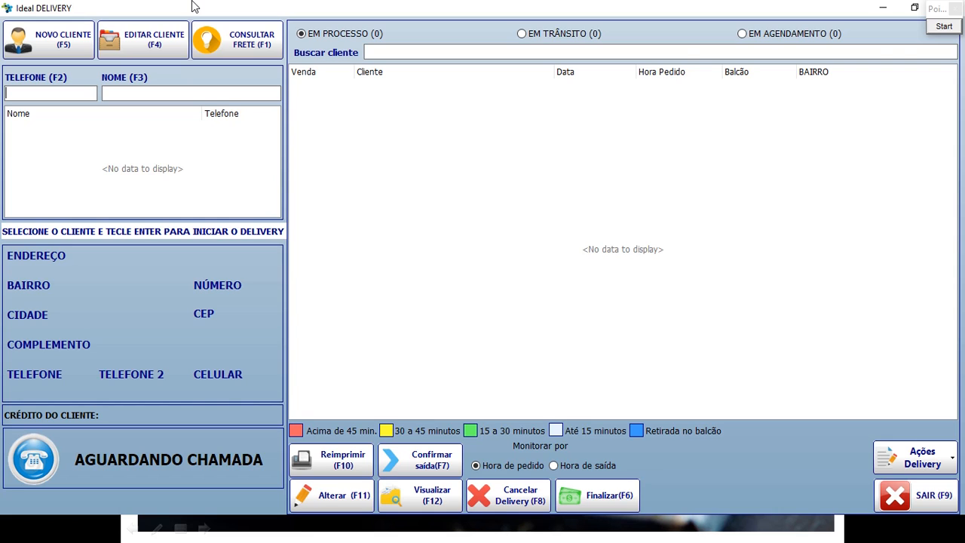
text(96000505)
key(Return)
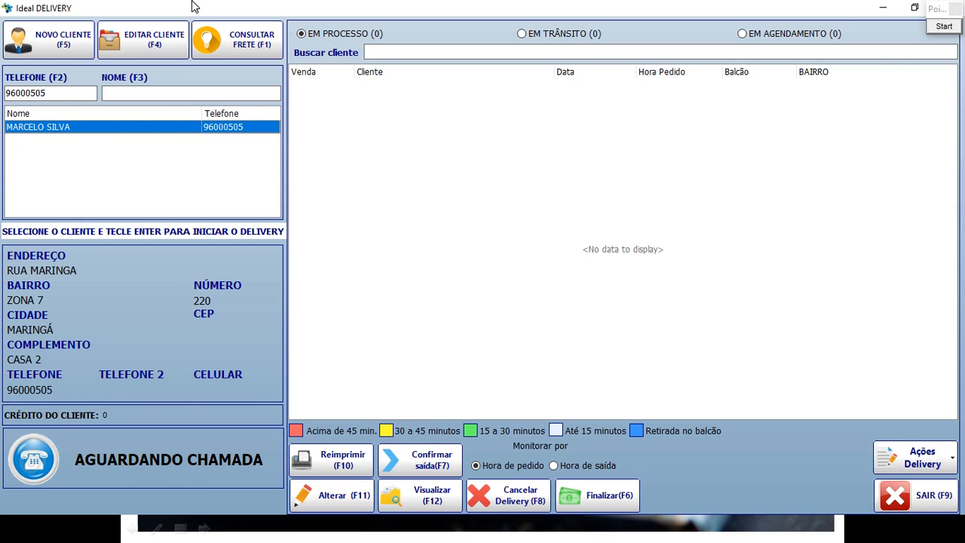
click(66, 130)
Highlight the loaded customer details with an on-screen drawing box.
click(944, 27)
mouse_move(3, 241)
mouse_down()
mouse_move(98, 308)
mouse_move(118, 307)
mouse_move(207, 347)
mouse_move(260, 422)
mouse_up()
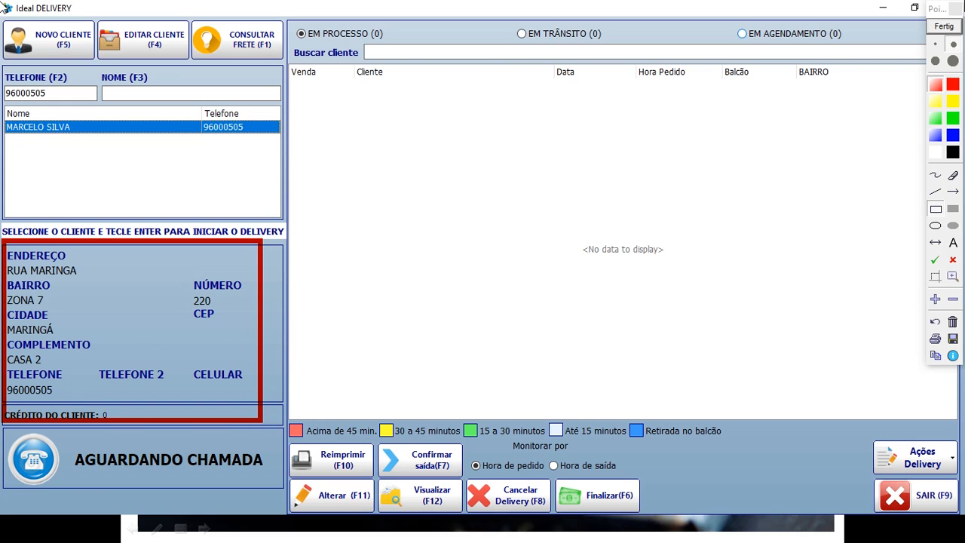
click(942, 28)
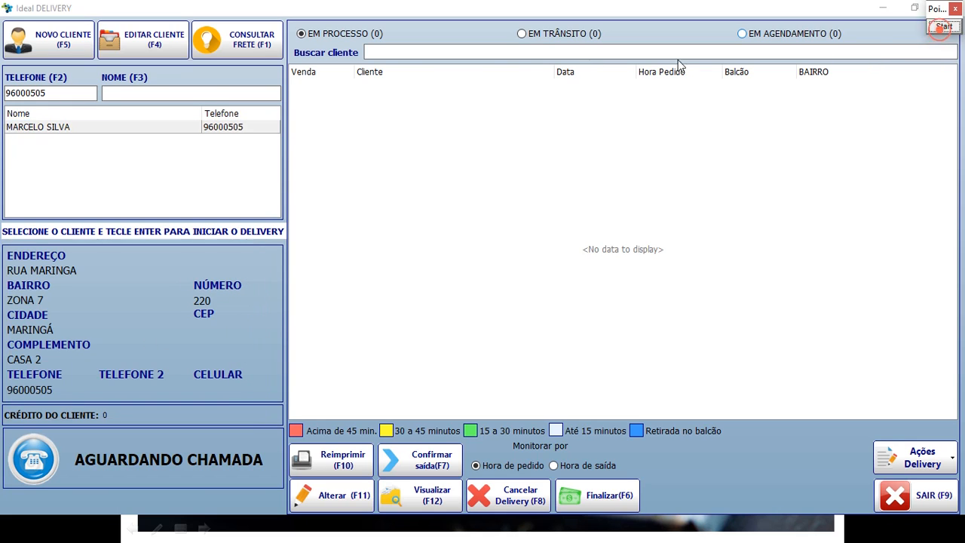
Start a new sale for the customer and add one COCA LATA (product 308).
double_click(70, 126)
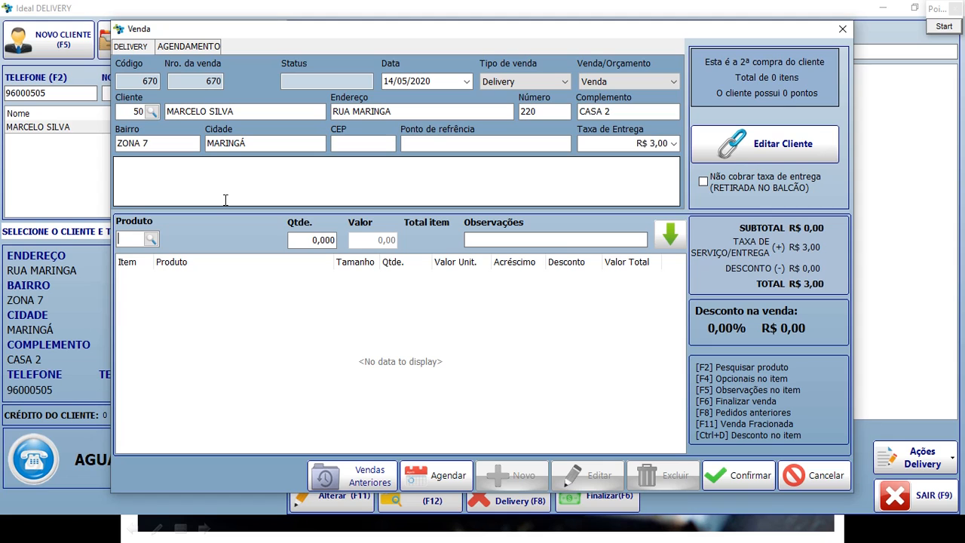
text(308)
key(Return)
key(Return)
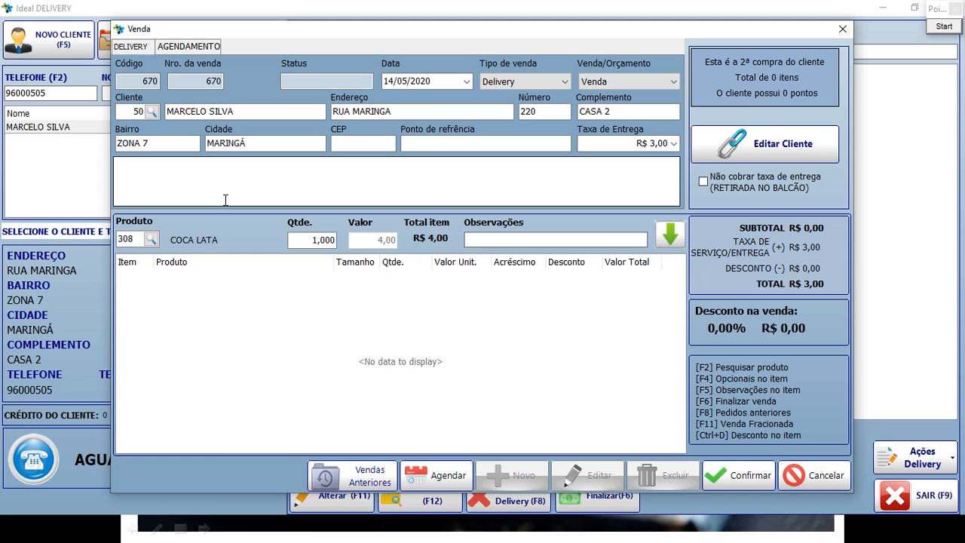
key(Return)
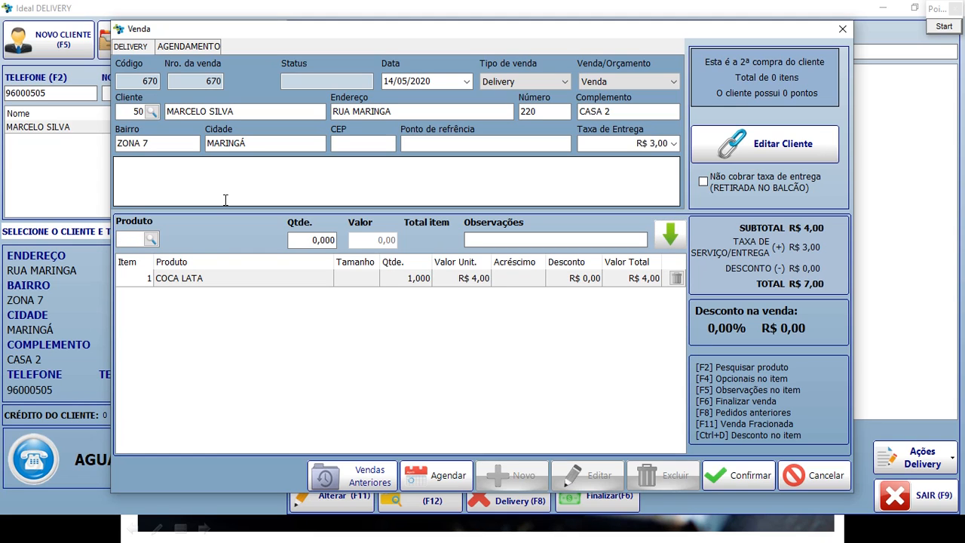
Search 'PIZZ' and add one PIZZA PORTUGUESA in Grande size.
click(152, 240)
text(PIZZ)
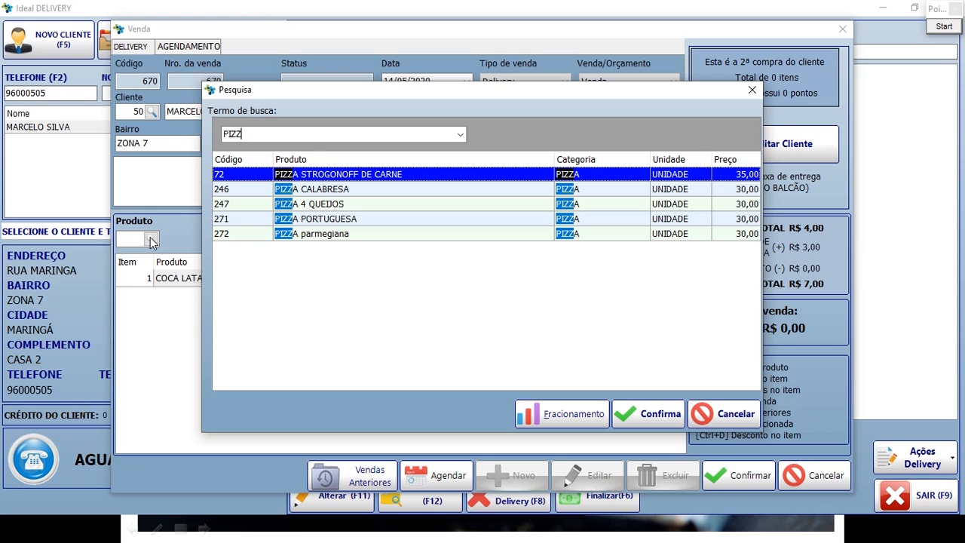
key(Down)
key(Down)
key(Down)
key(Down)
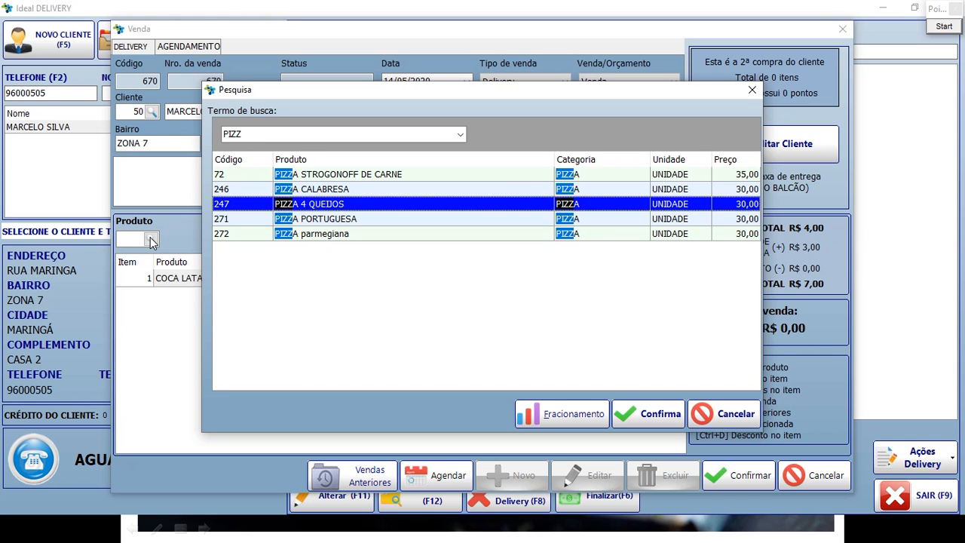
key(Up)
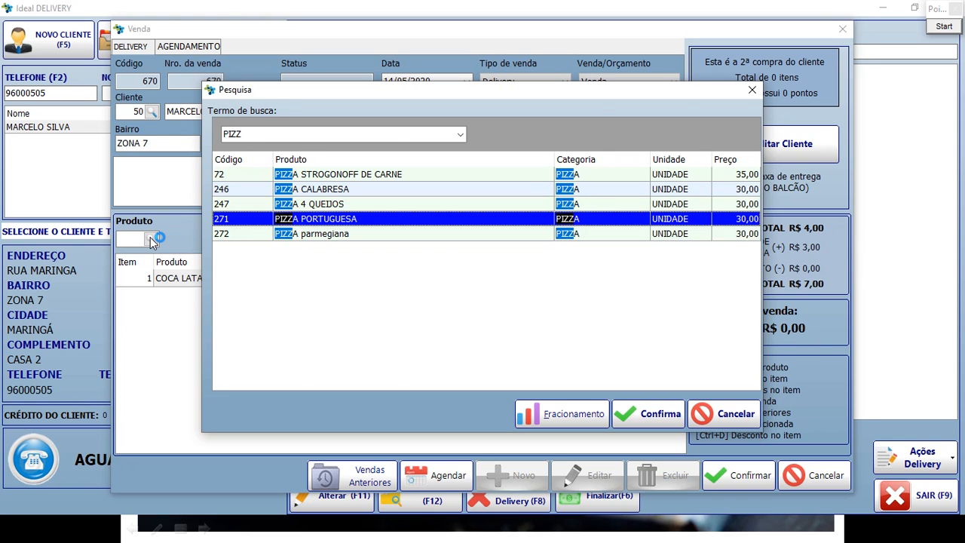
key(Return)
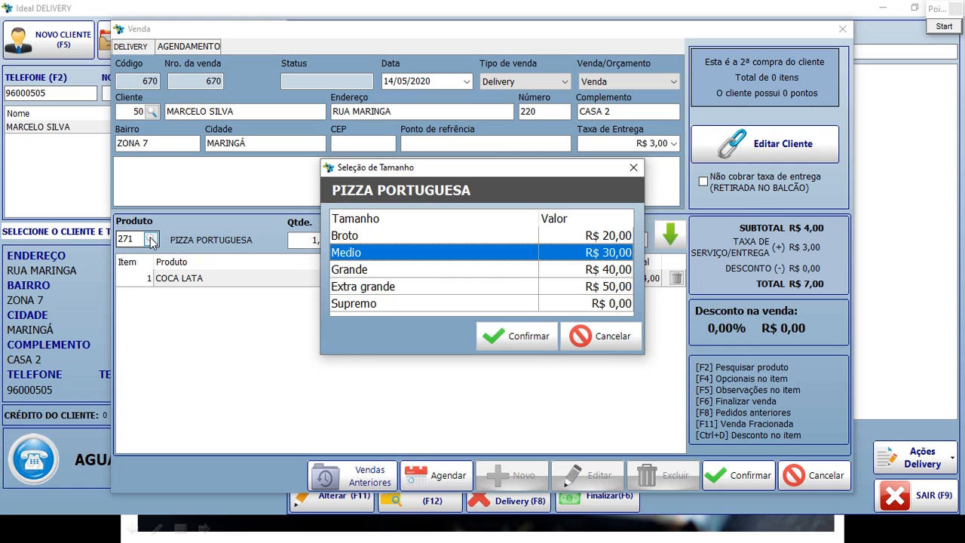
key(Up)
key(Down)
key(Down)
key(Down)
key(Down)
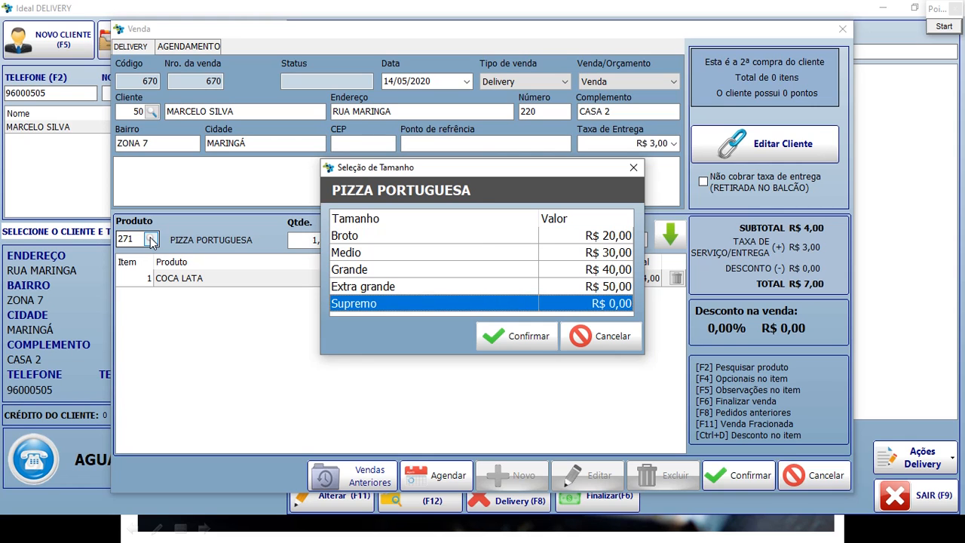
key(Up)
key(Up)
key(Up)
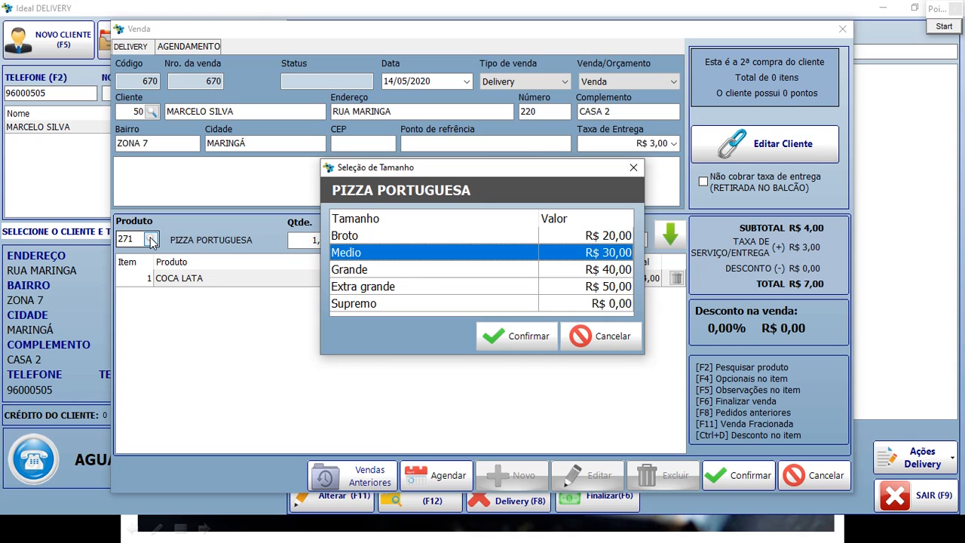
key(Down)
key(Return)
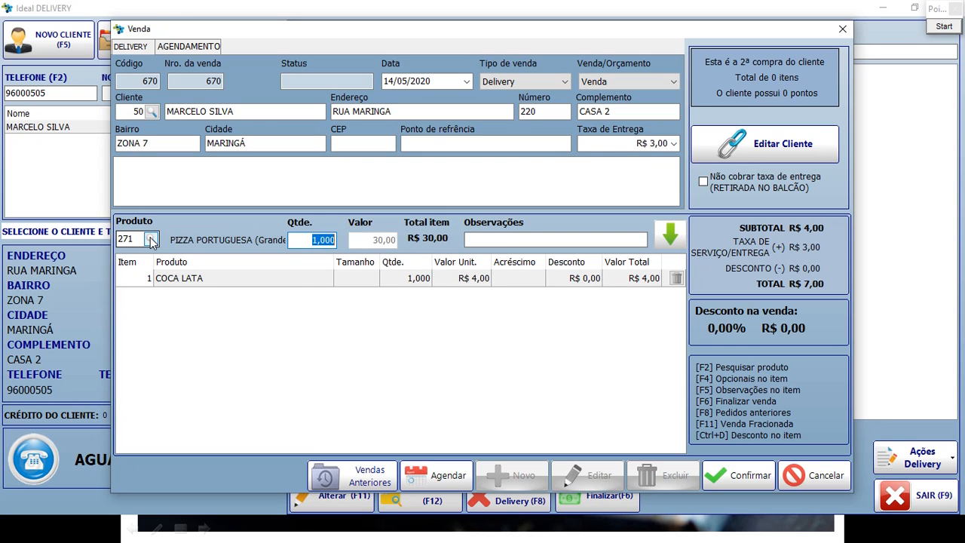
key(Return)
key(Return)
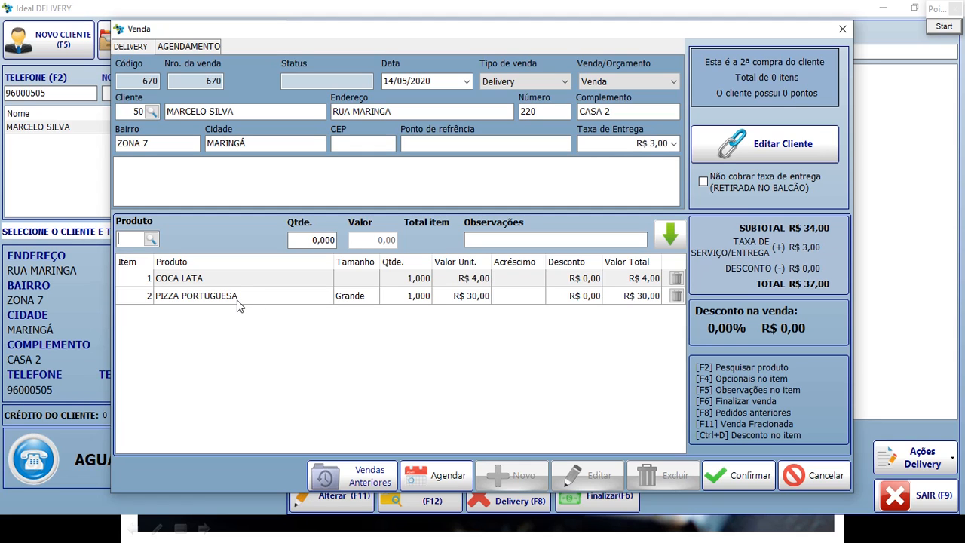
Tick Não cobrar taxa de entrega to make sale 670 a counter pickup.
click(704, 182)
click(942, 27)
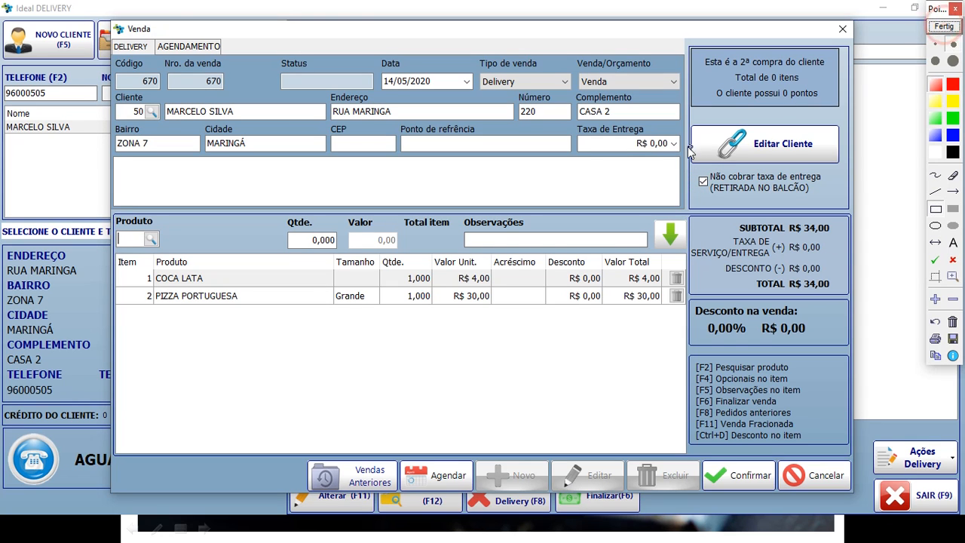
drag(681, 157, 842, 209)
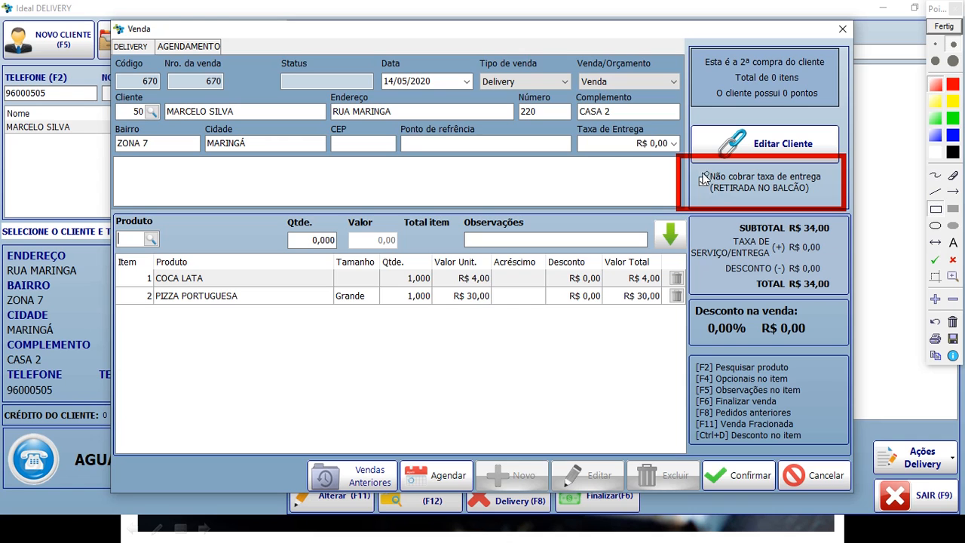
drag(709, 189, 716, 200)
click(953, 26)
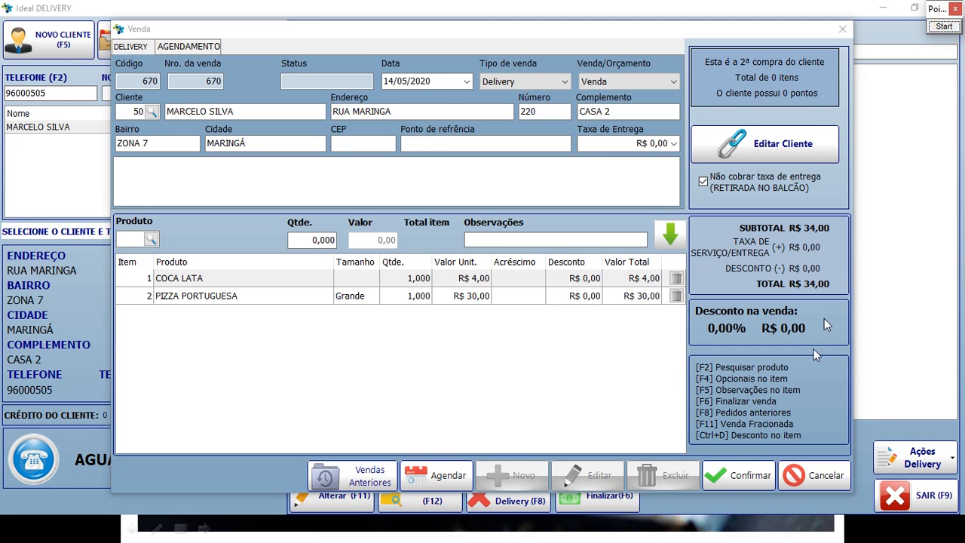
Confirm the sale and pay its R$ 34,00 with Dinheiro.
click(743, 475)
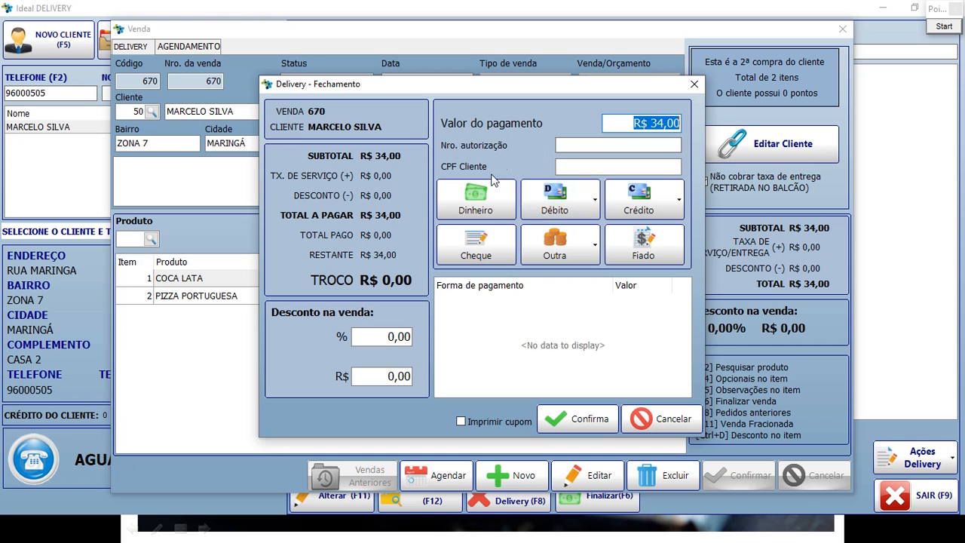
click(480, 205)
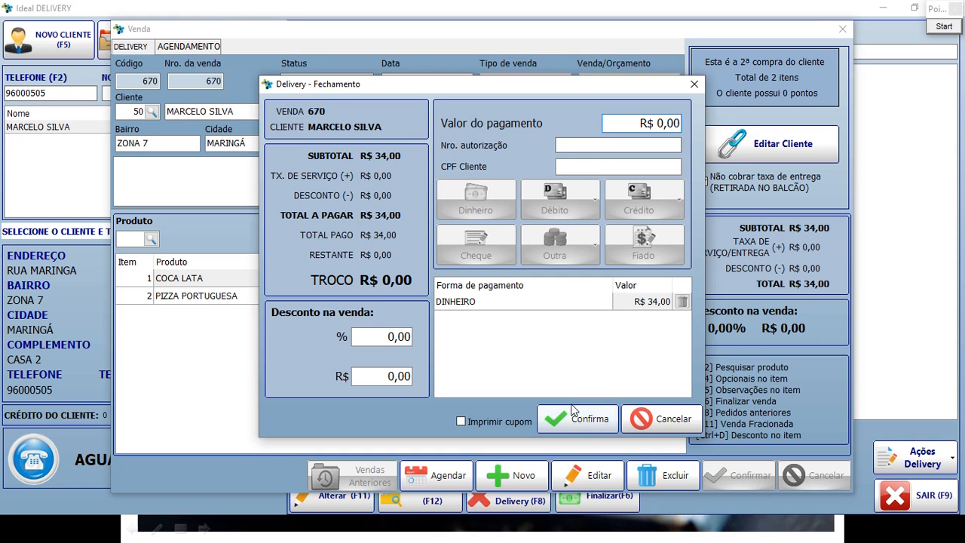
click(586, 422)
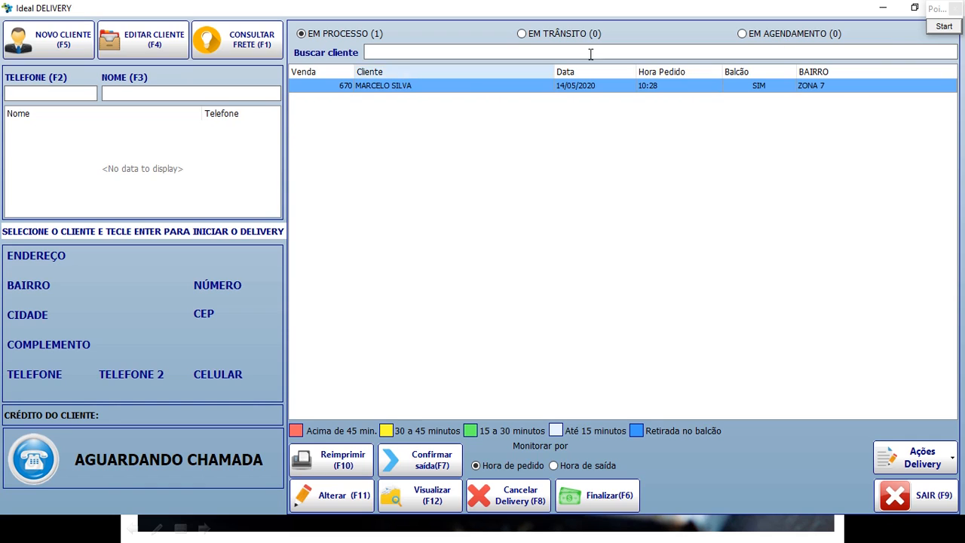
mouse_move(276, 61)
mouse_down()
mouse_move(647, 115)
mouse_move(925, 114)
mouse_up()
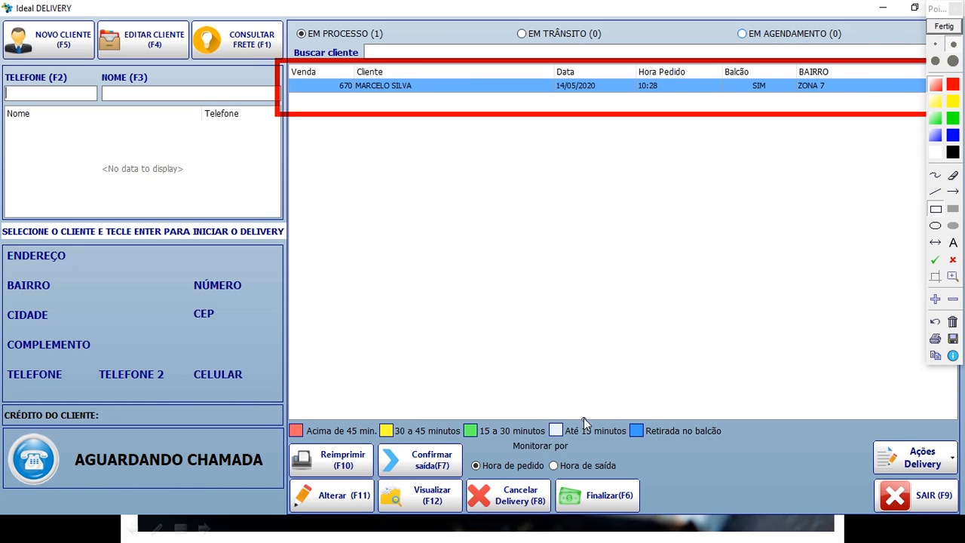
drag(617, 411, 753, 451)
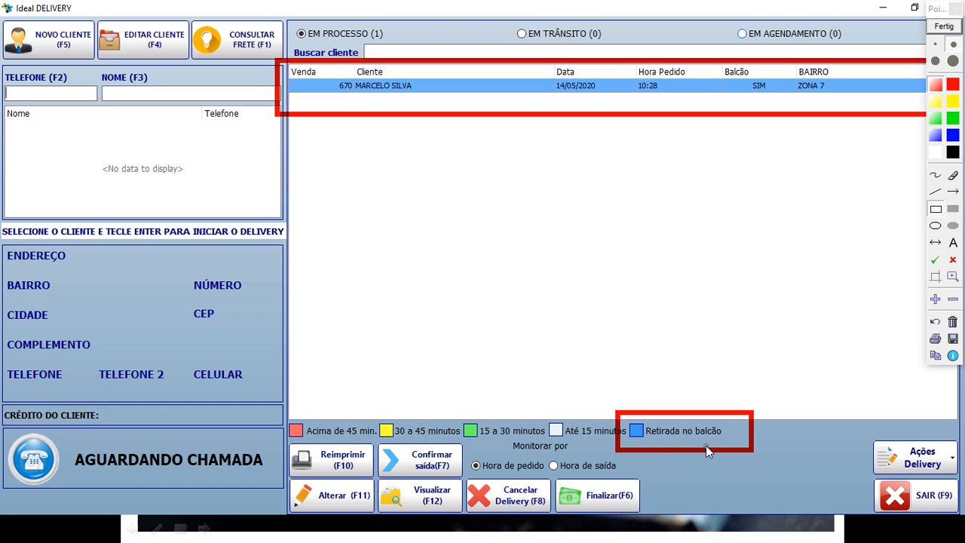
click(943, 26)
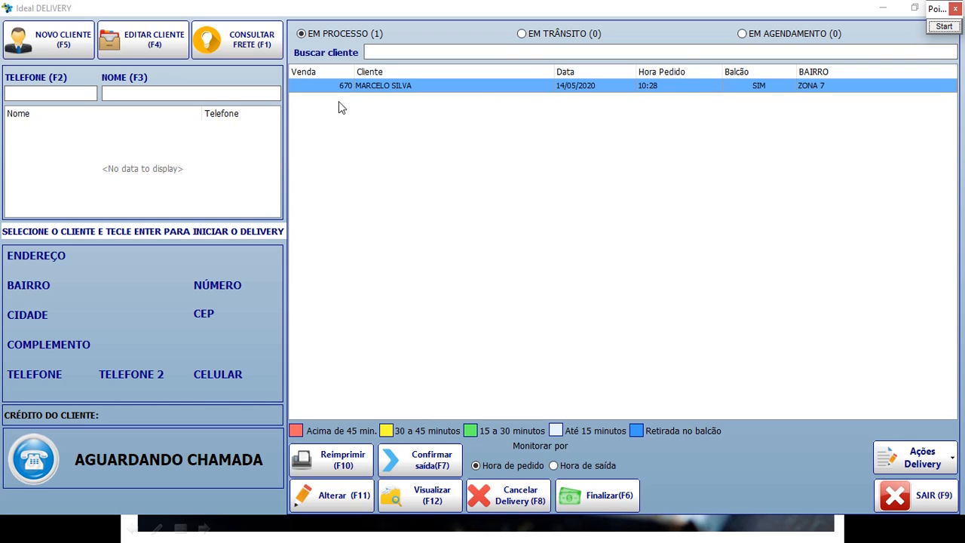
click(407, 86)
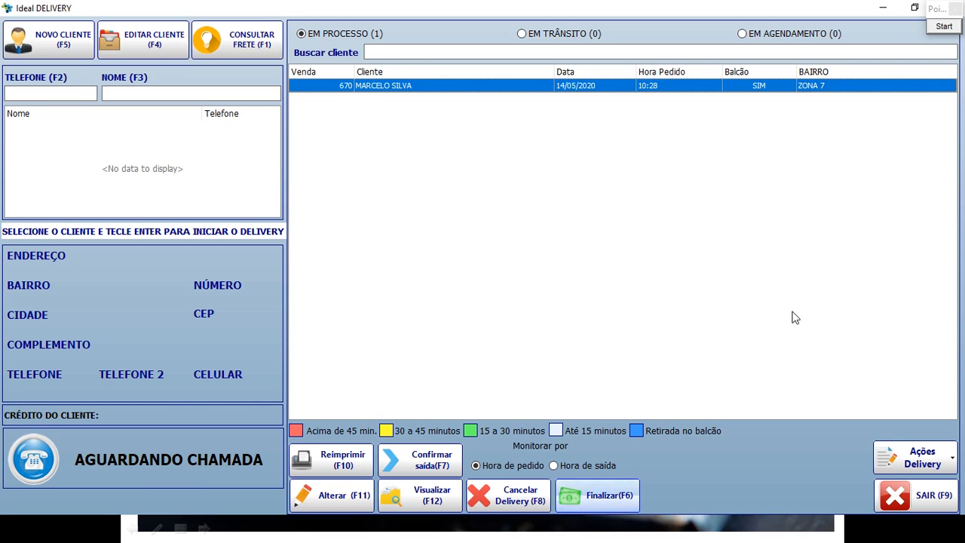
click(943, 26)
drag(541, 467, 660, 514)
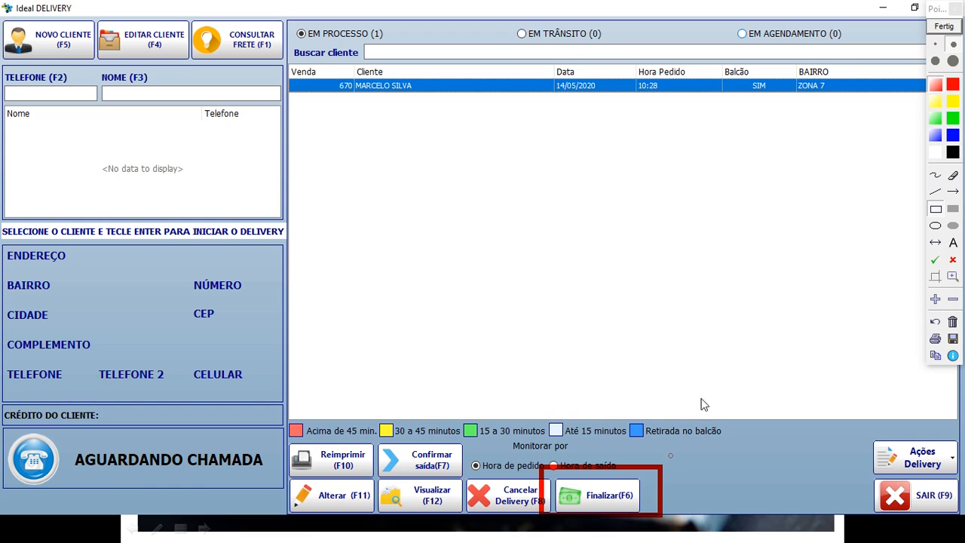
click(951, 26)
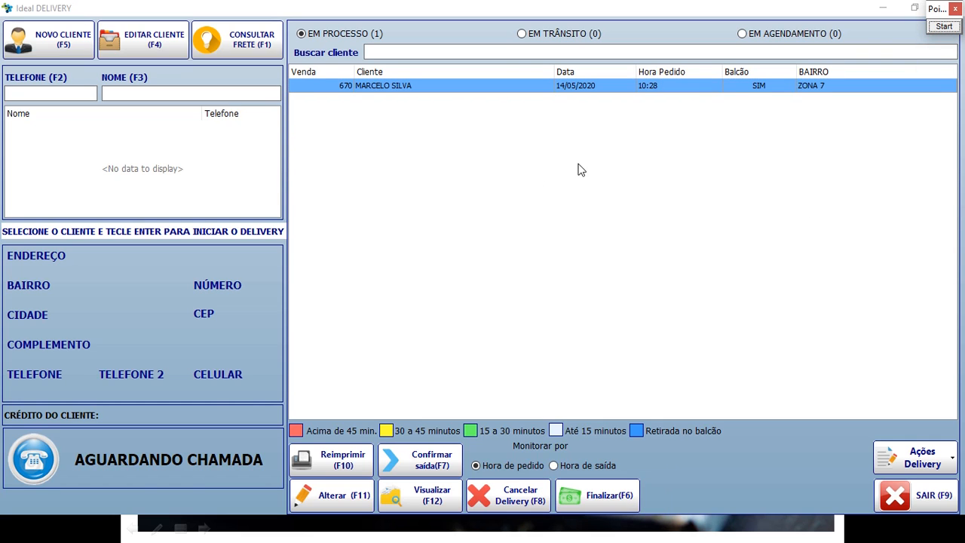
click(944, 25)
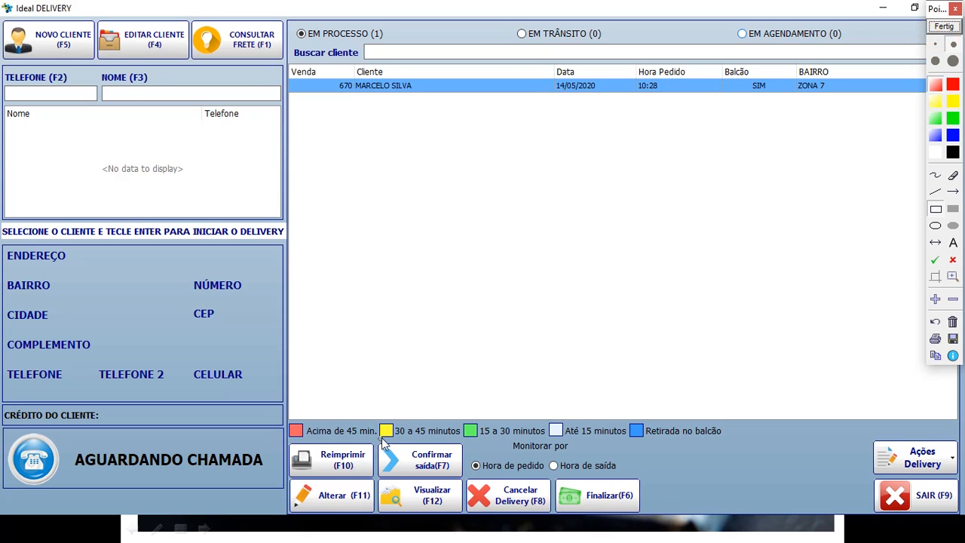
mouse_move(368, 428)
mouse_down()
mouse_move(481, 487)
mouse_move(480, 478)
mouse_up()
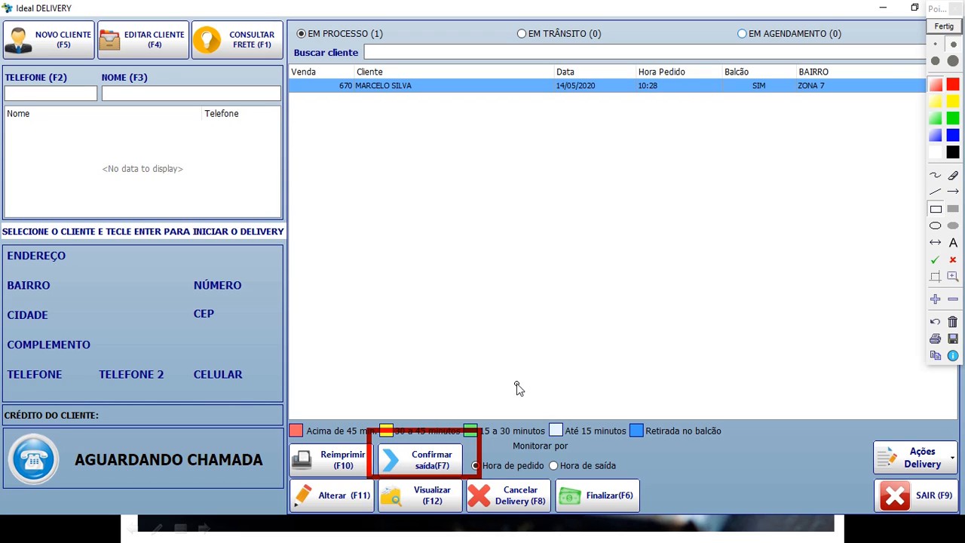
click(944, 27)
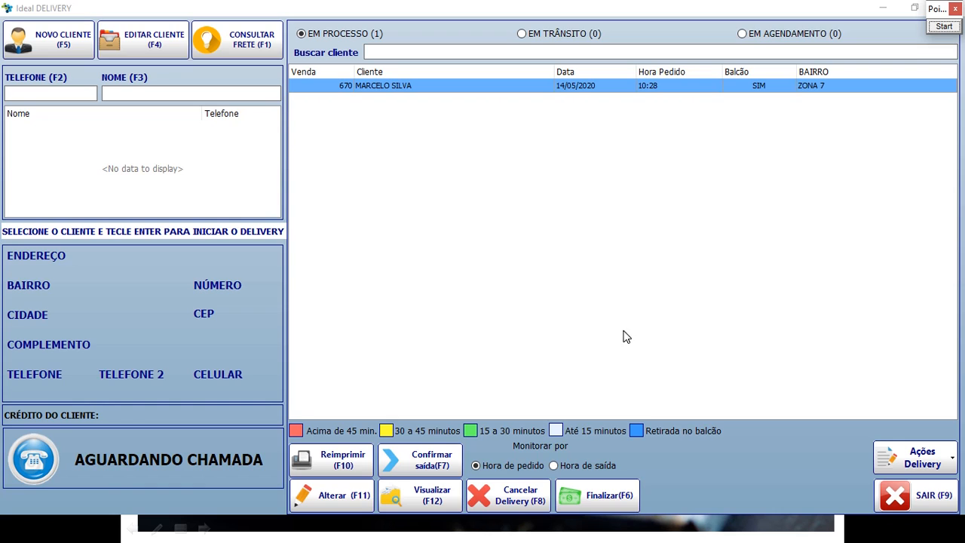
click(419, 84)
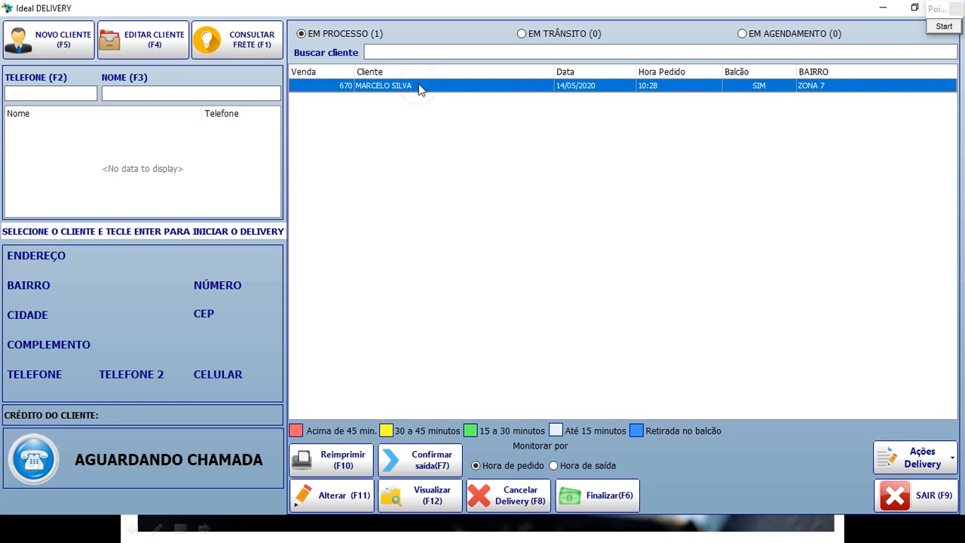
click(433, 461)
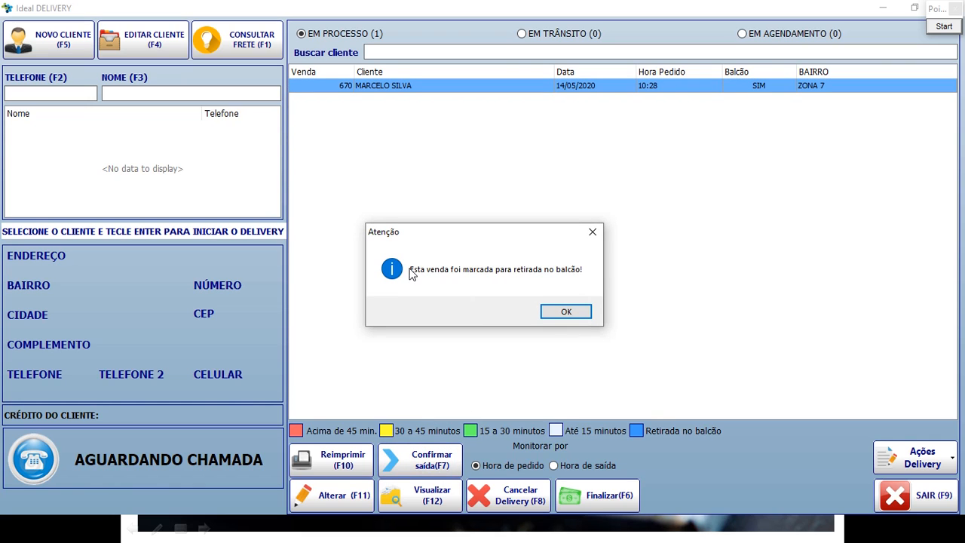
drag(466, 231, 488, 185)
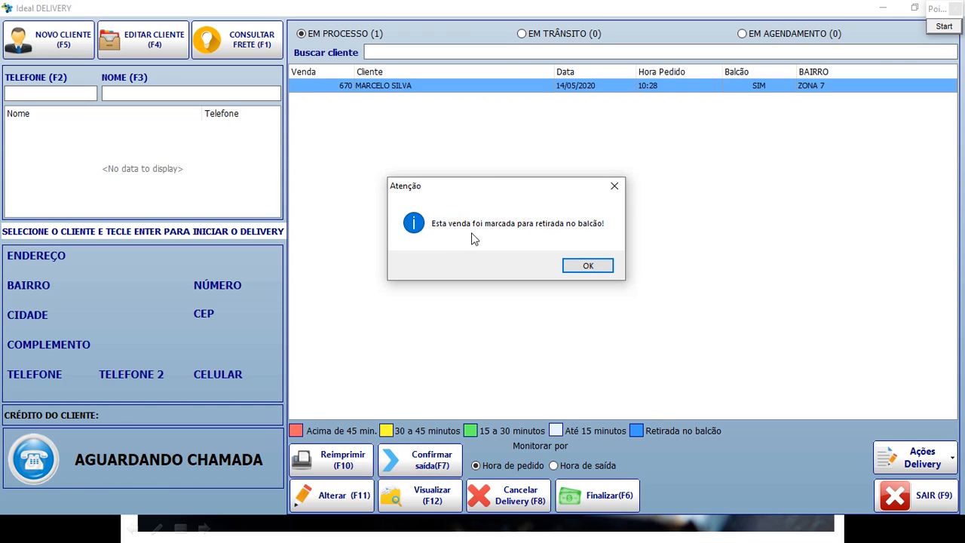
click(588, 266)
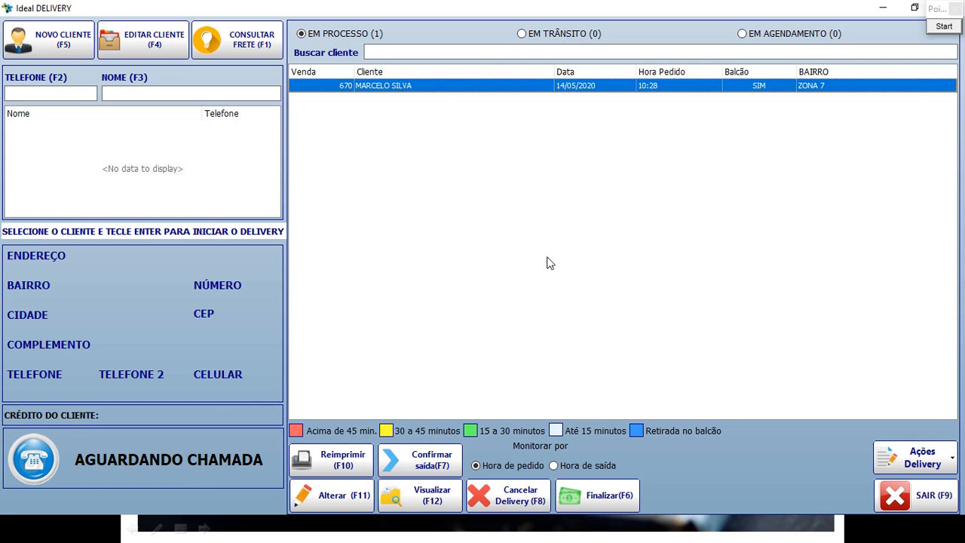
Select order 670, begin finalizing it, and open Alterar forma de pagamento.
click(399, 85)
click(582, 490)
click(337, 216)
click(400, 301)
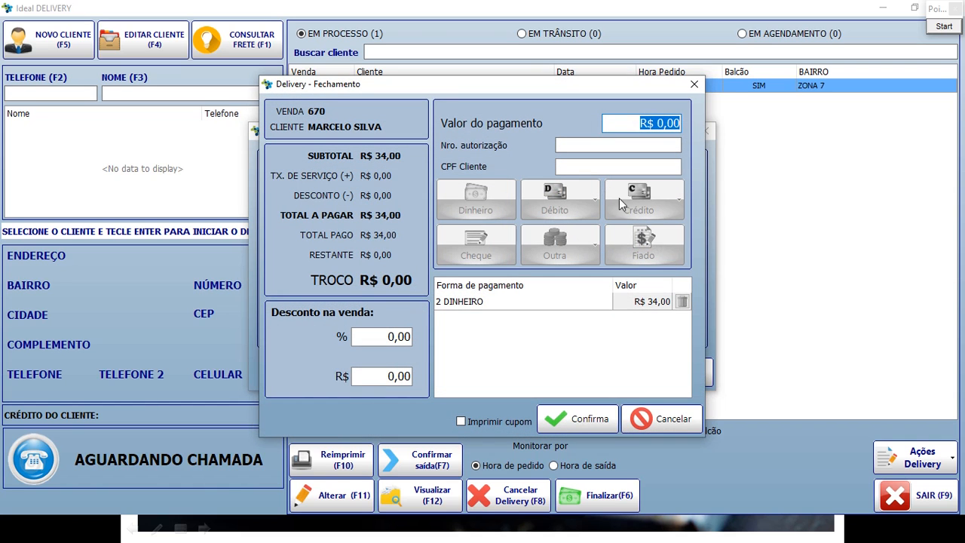
Delete the R$ 34,00 Dinheiro payment and pay by Débito > Visa instead.
click(682, 301)
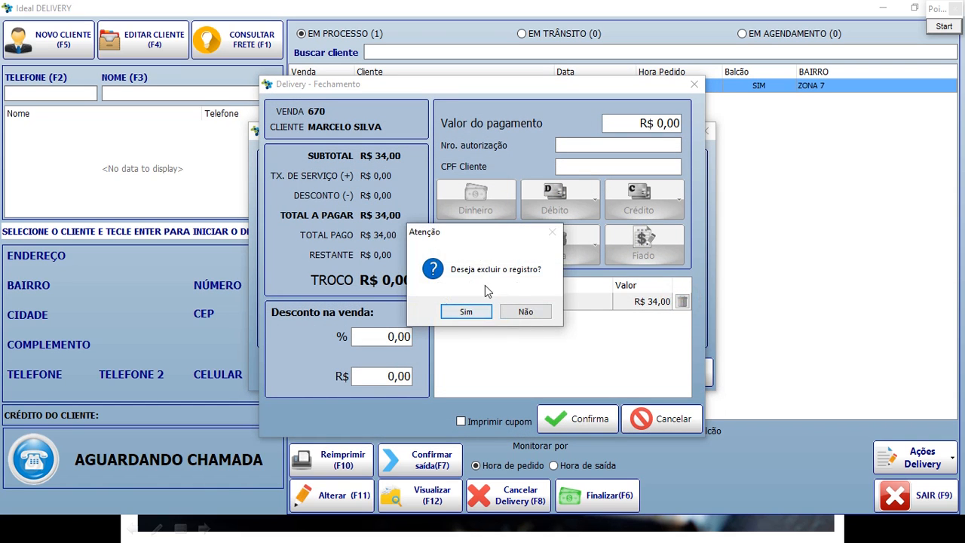
click(528, 312)
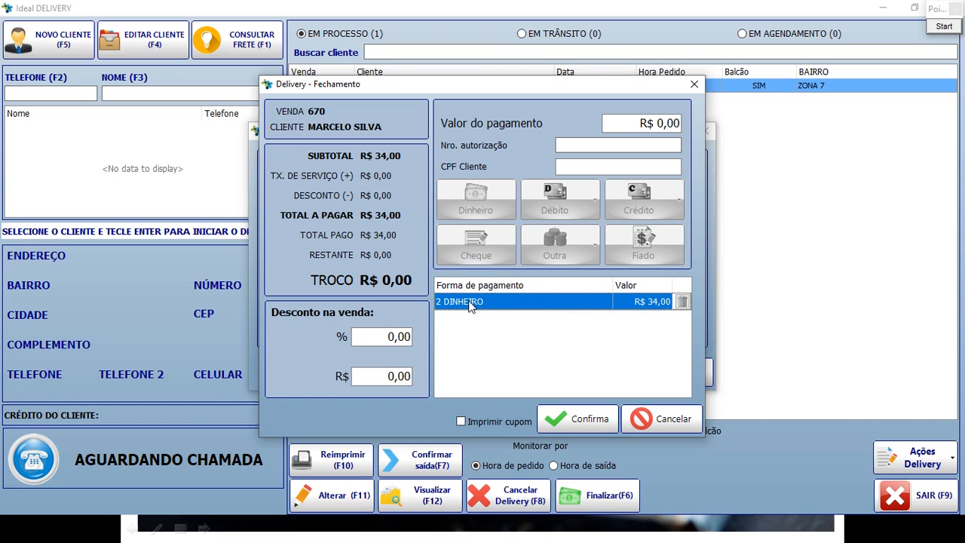
click(682, 301)
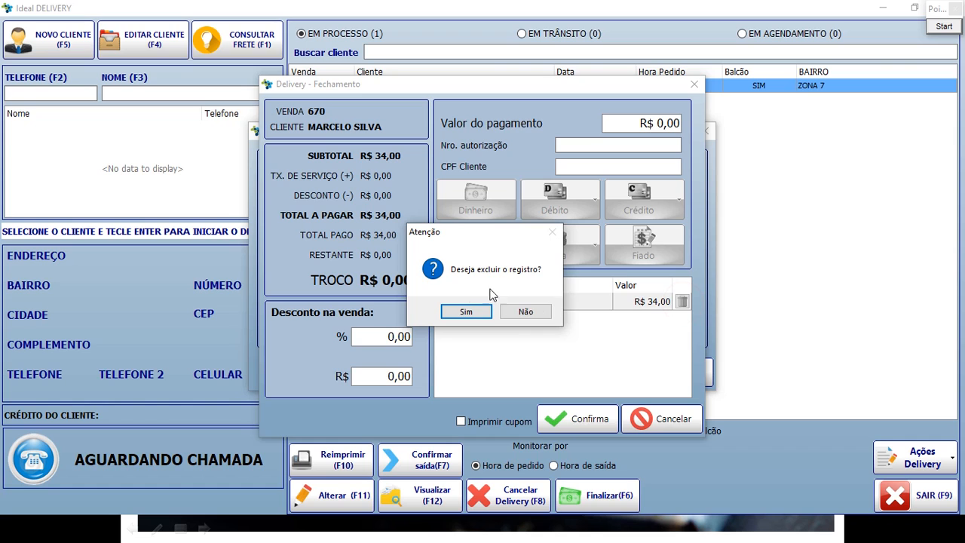
click(466, 312)
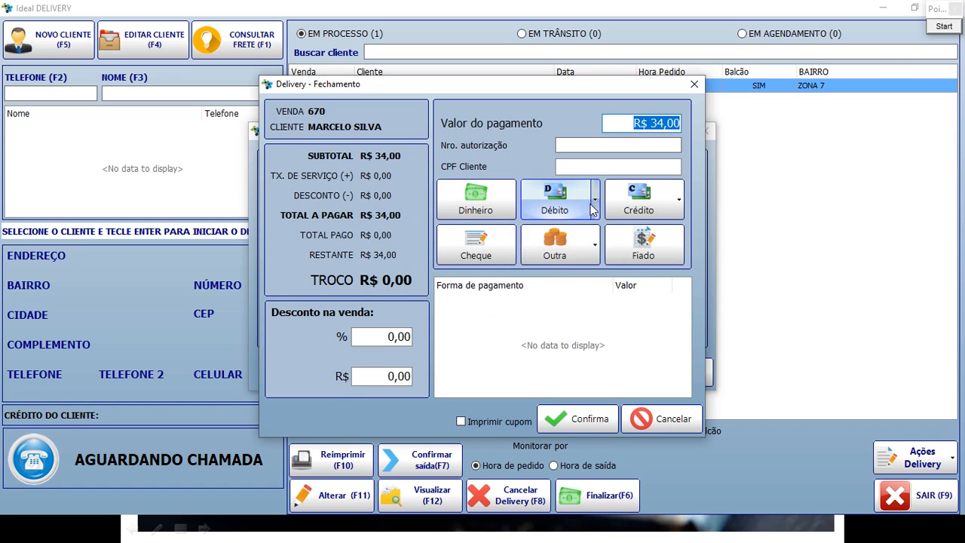
click(584, 197)
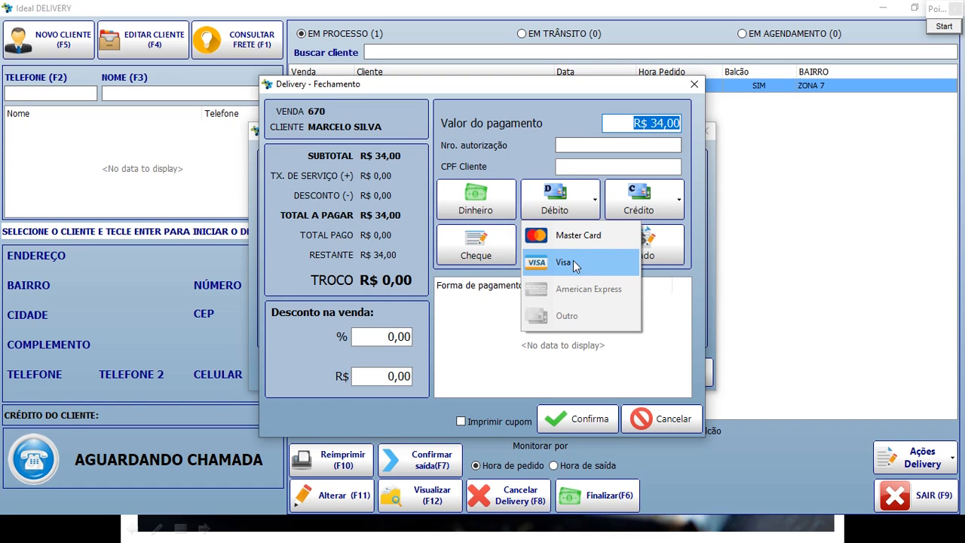
click(573, 262)
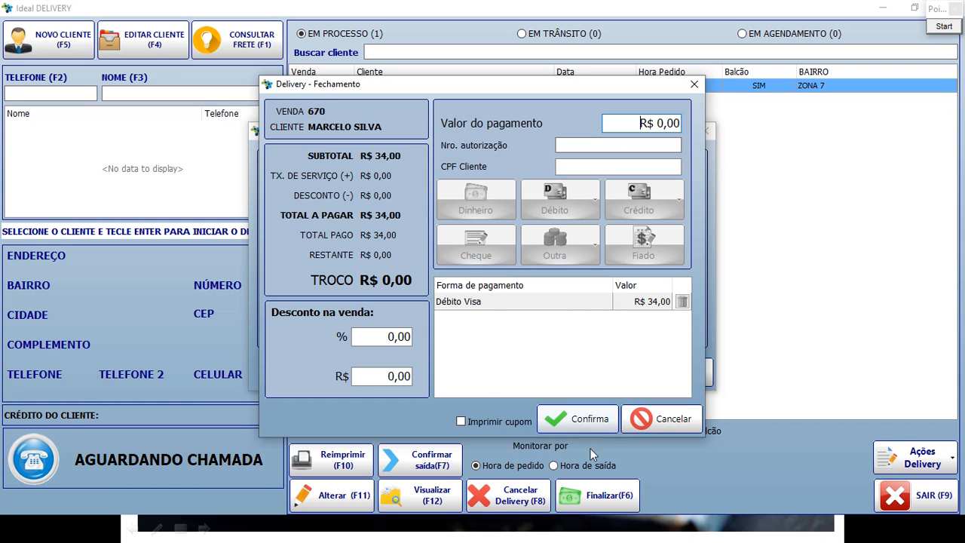
Finalize order 670 with no delivery person and print its receipt on IMPRESSORA.
click(591, 416)
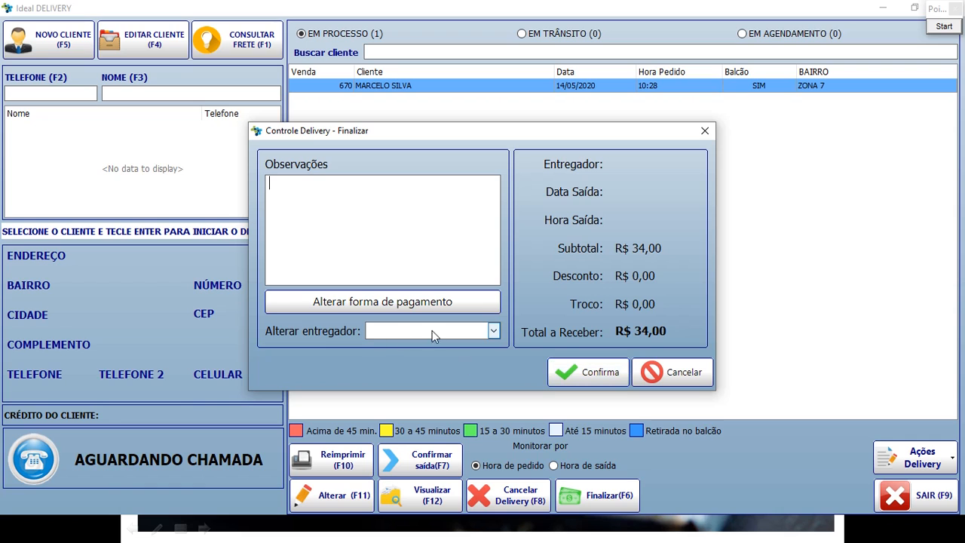
click(470, 330)
click(470, 329)
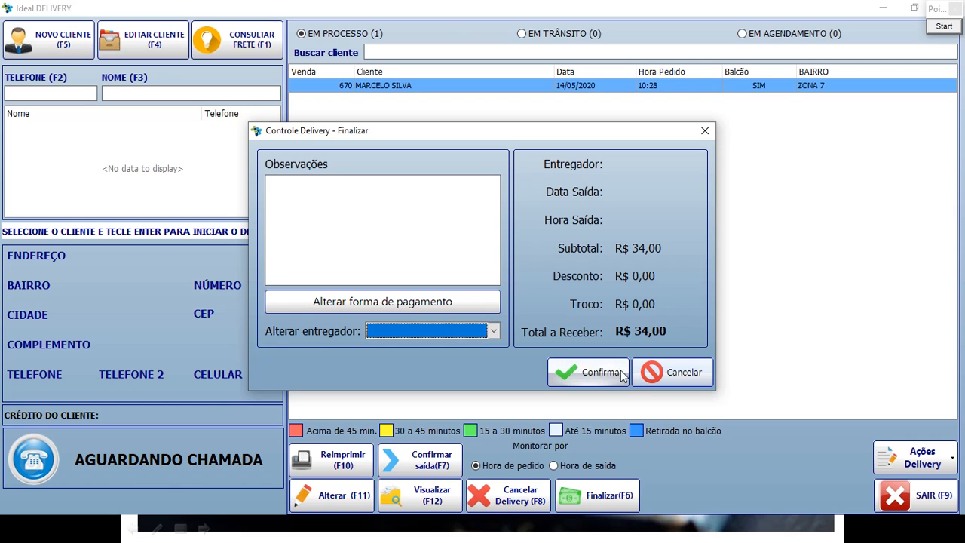
click(619, 373)
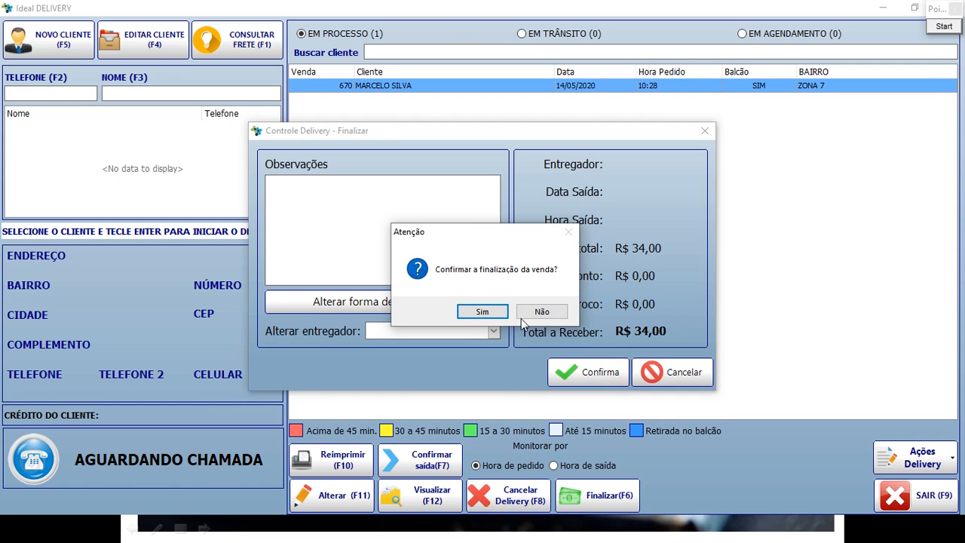
click(490, 311)
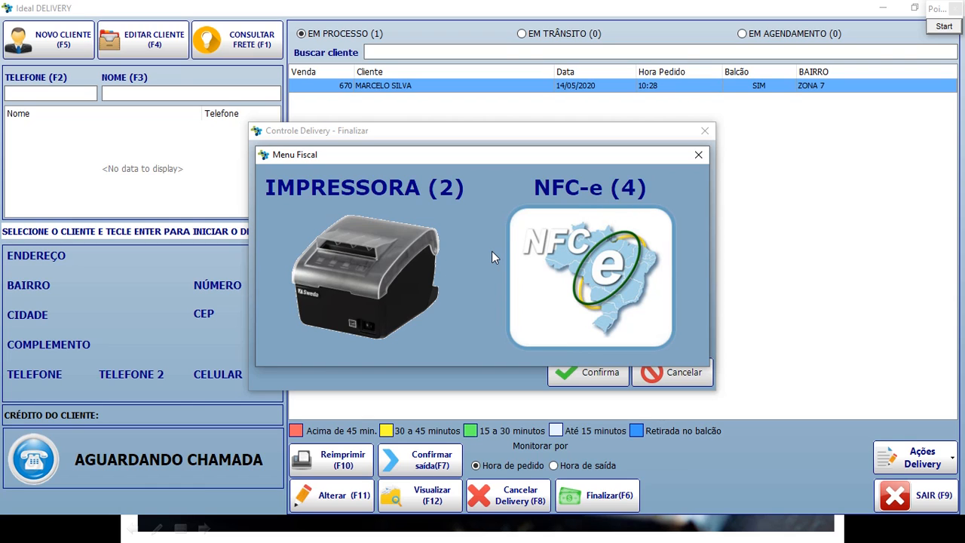
click(389, 248)
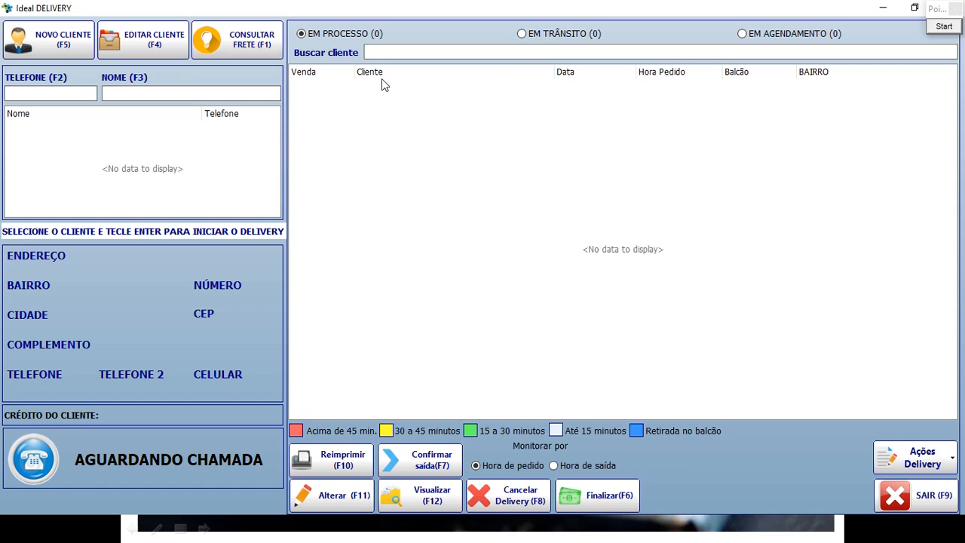
Search the customer list by the name MARCELO.
click(21, 94)
click(112, 96)
text(MARCELO)
key(Return)
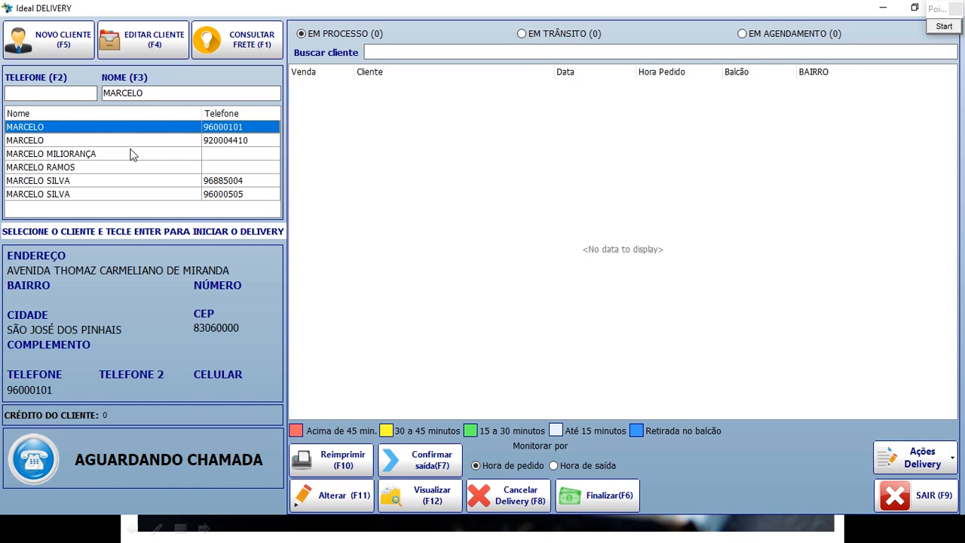
click(84, 141)
click(76, 154)
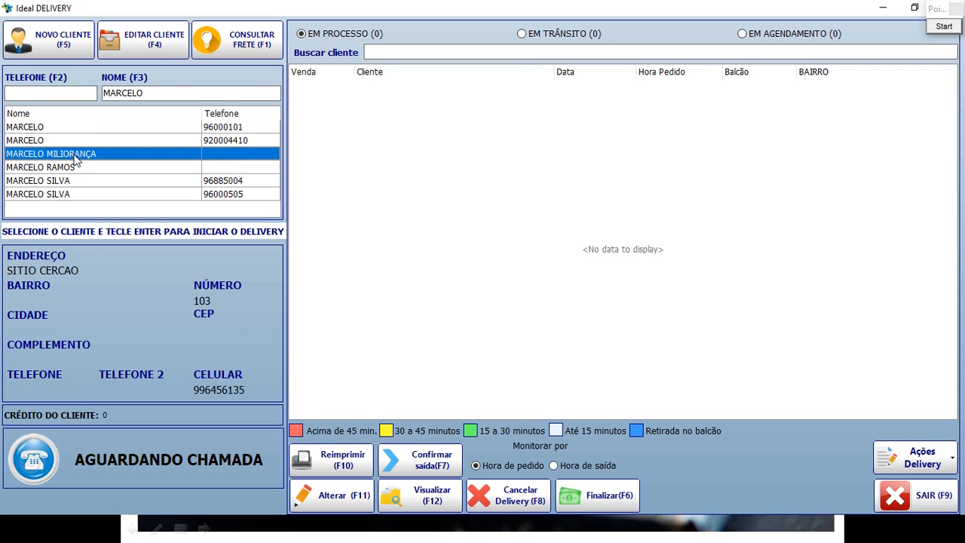
click(72, 181)
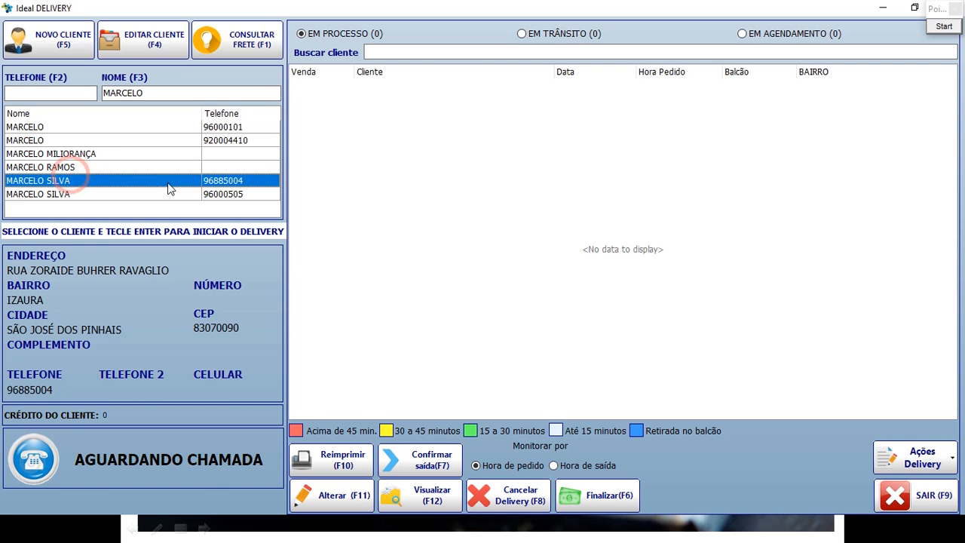
click(115, 195)
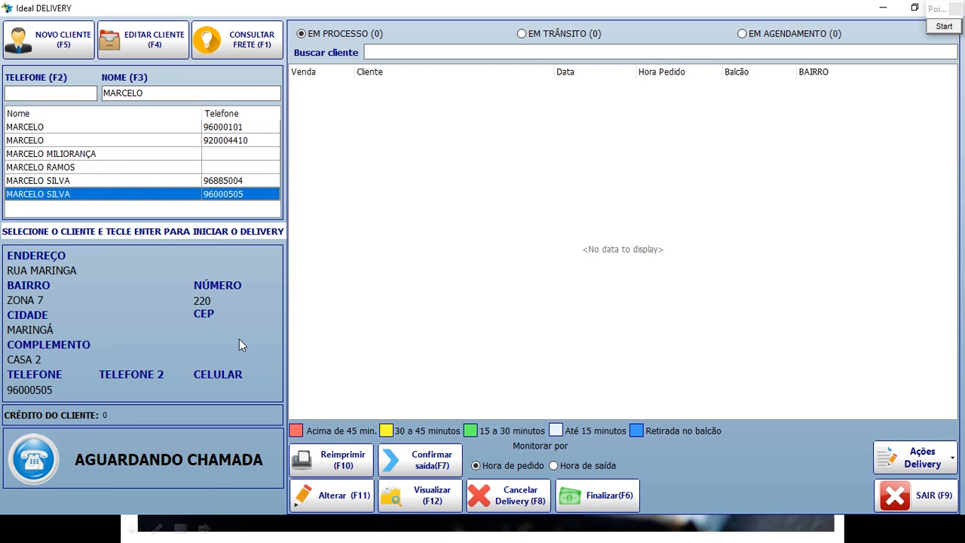
key(Return)
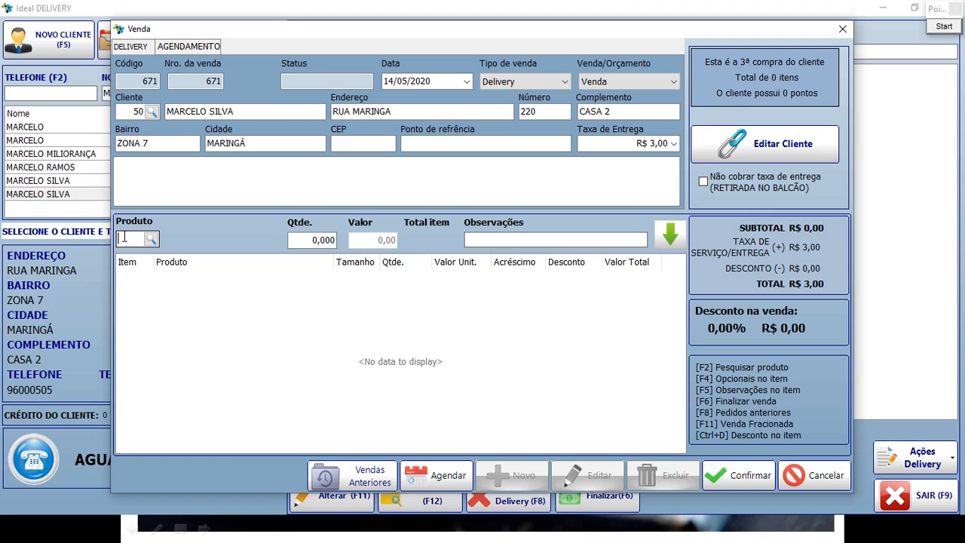
Add product codes 308 (COCA LATA) and 50 (X-SALADA), bringing the total to R$ 17,00.
text(308)
key(Return)
key(Return)
key(Return)
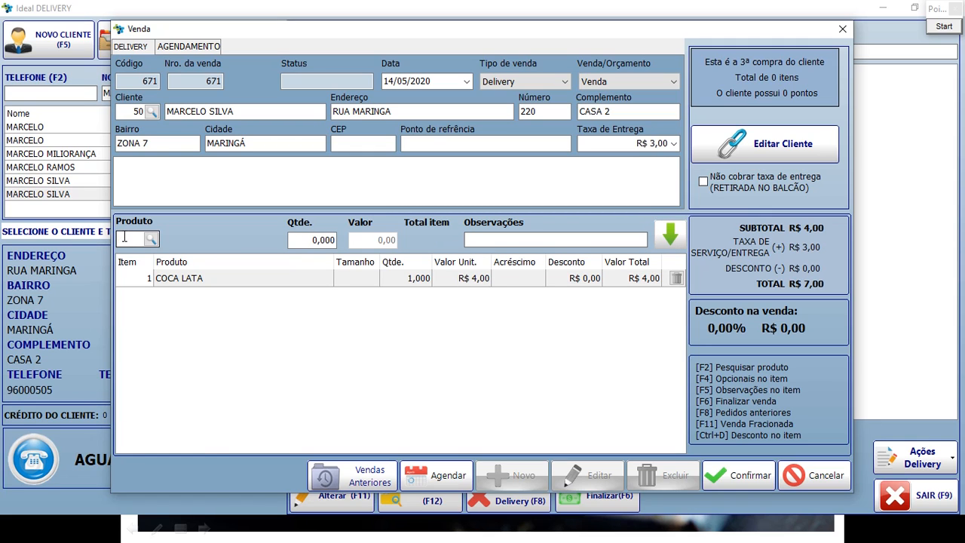
text(50)
key(Return)
key(Return)
key(Return)
key(Return)
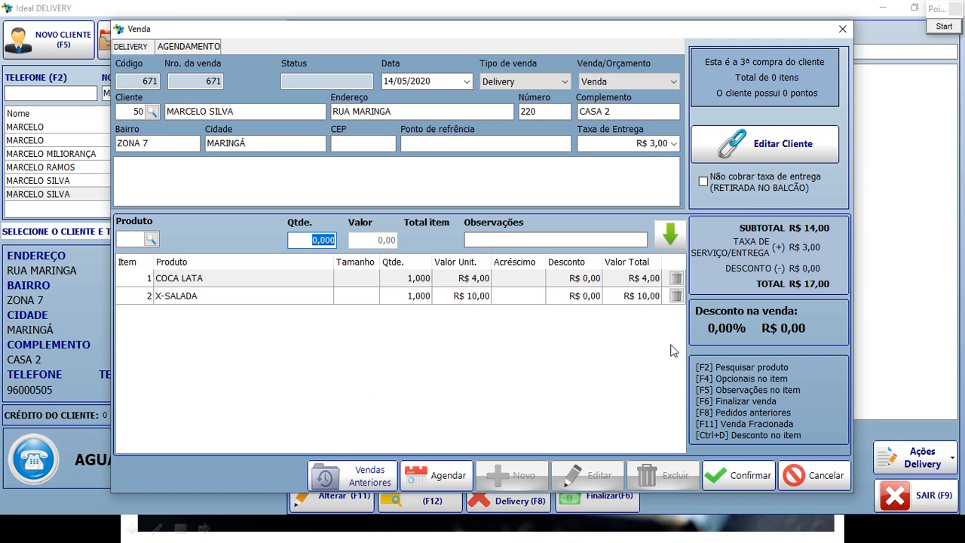
click(942, 27)
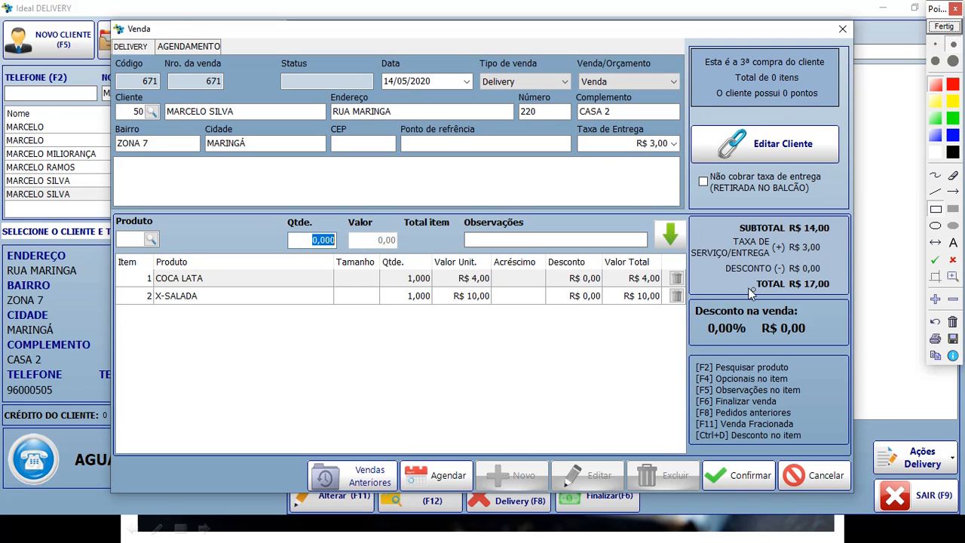
mouse_move(683, 352)
mouse_down()
mouse_move(800, 418)
mouse_move(828, 450)
mouse_up()
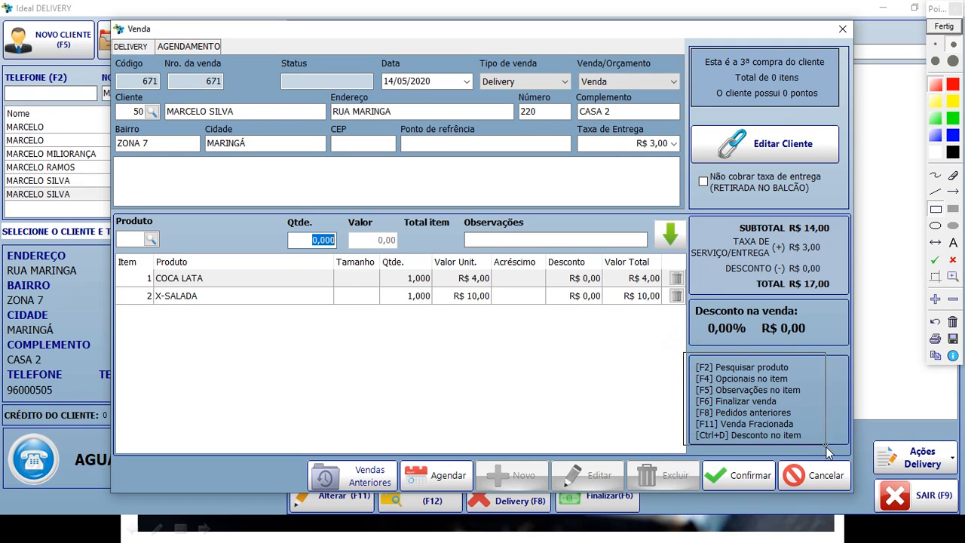
drag(687, 369, 797, 387)
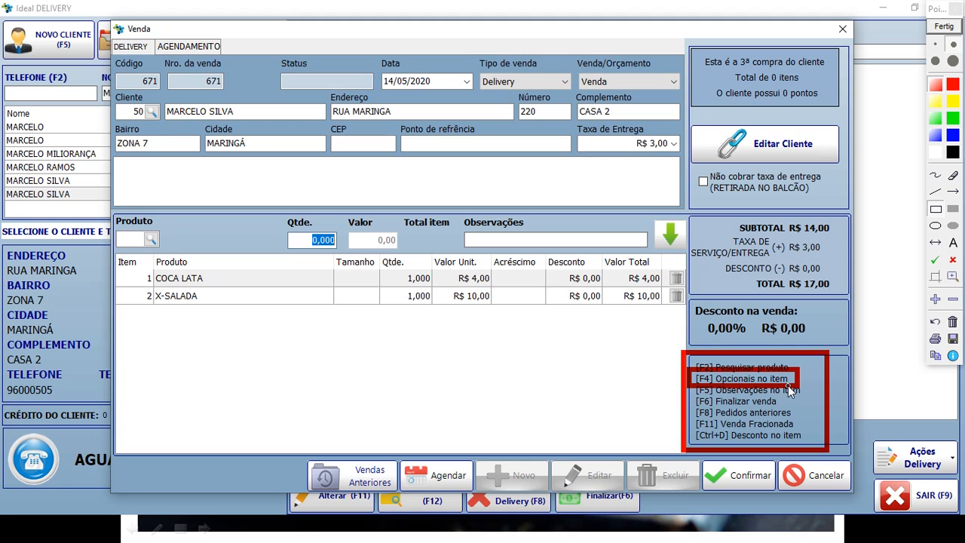
click(943, 26)
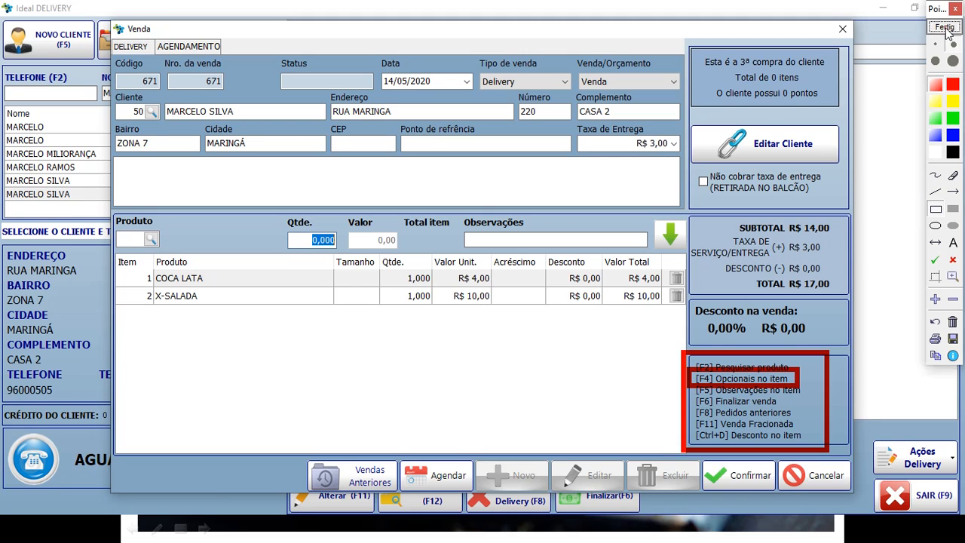
click(311, 296)
key(F4)
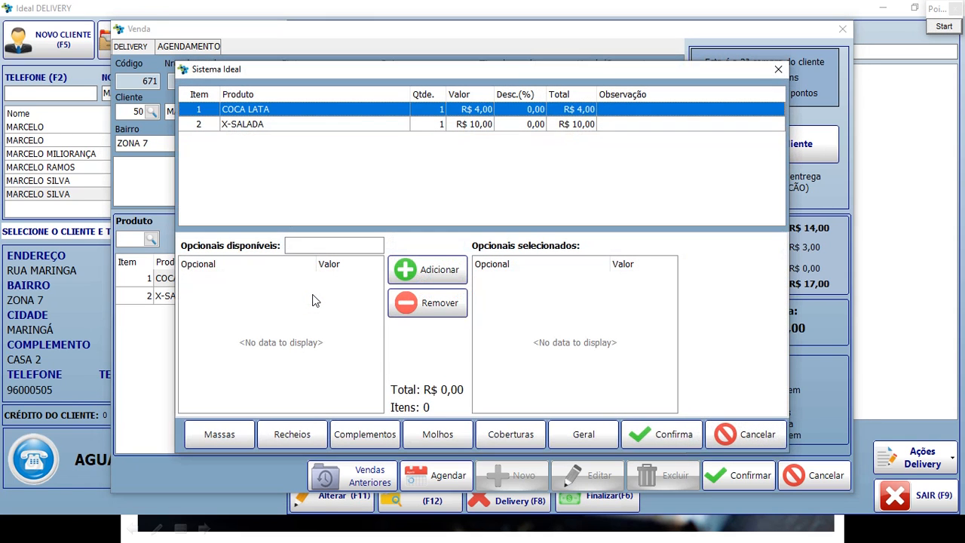
click(300, 125)
click(293, 109)
click(291, 123)
click(291, 110)
click(289, 123)
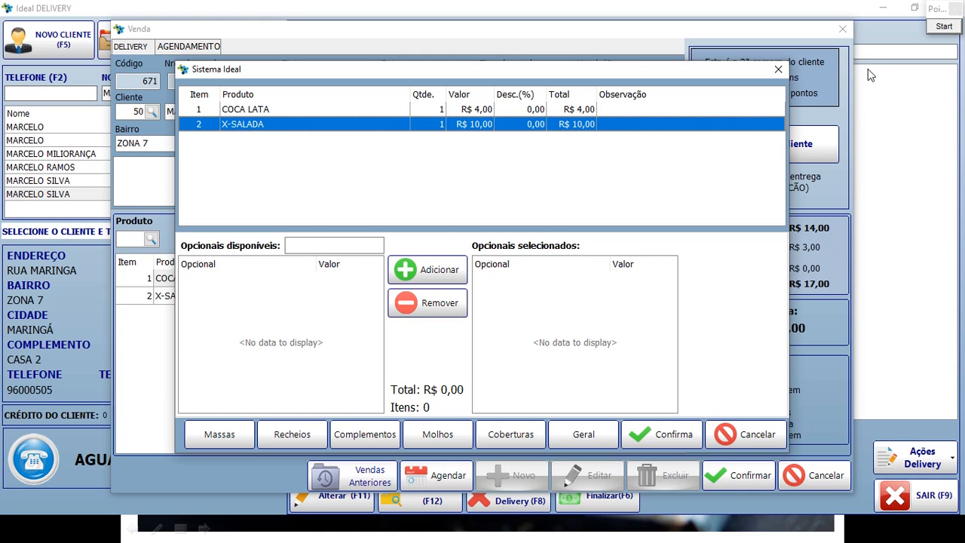
click(951, 28)
mouse_move(170, 223)
mouse_down()
mouse_move(398, 413)
mouse_move(386, 428)
mouse_up()
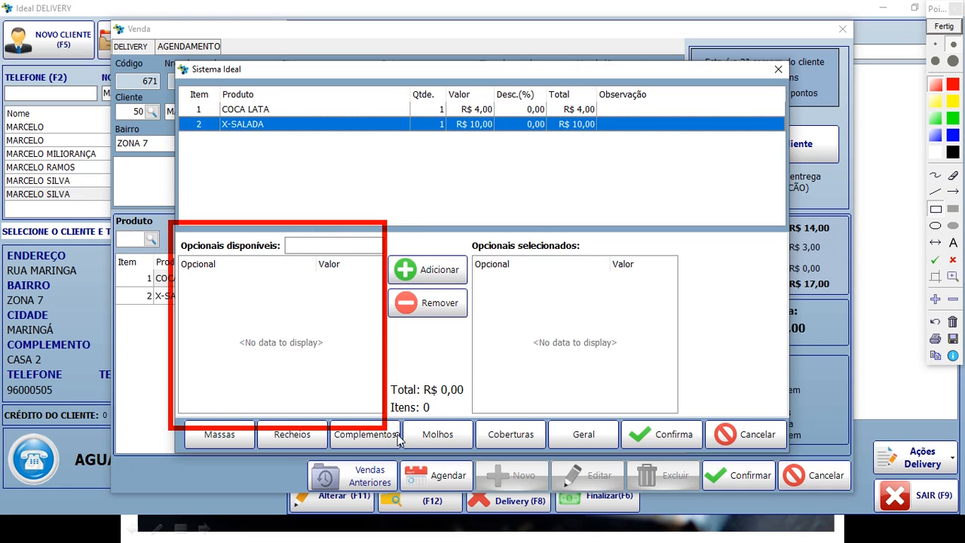
drag(170, 252, 386, 281)
mouse_move(173, 281)
mouse_down()
mouse_move(314, 310)
mouse_move(381, 307)
mouse_up()
drag(376, 240, 481, 290)
mouse_move(459, 225)
mouse_down()
mouse_move(596, 361)
mouse_move(697, 429)
mouse_up()
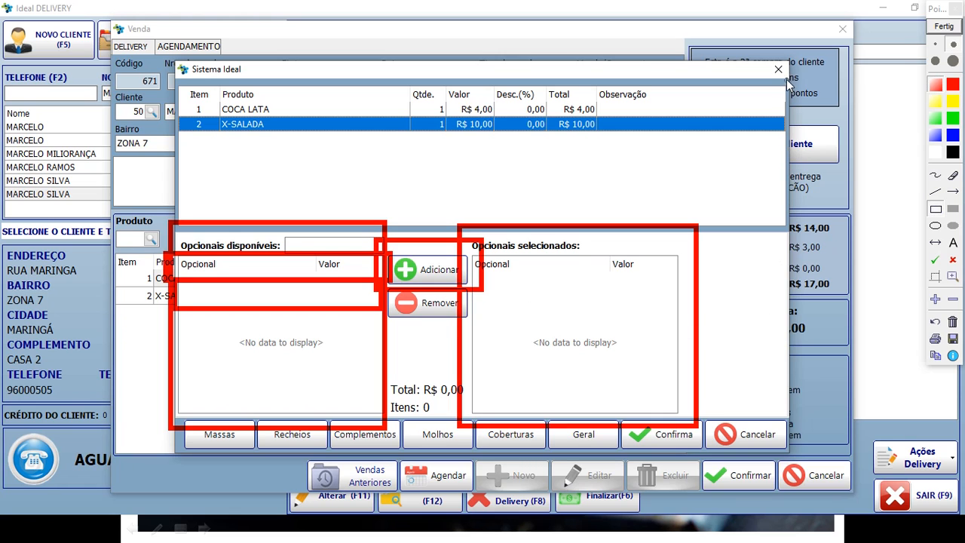
click(935, 27)
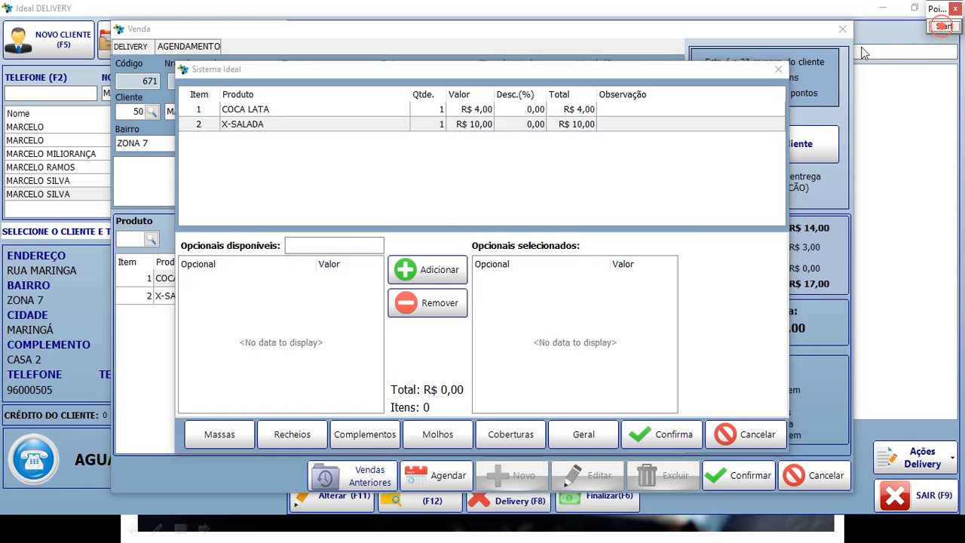
click(778, 69)
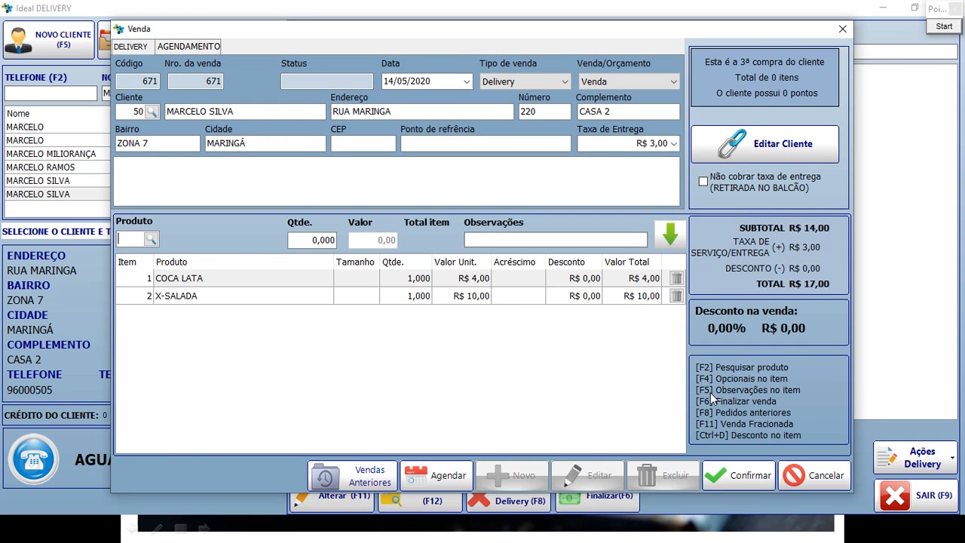
Draw a red annotation box on the sale screen, then return to the sale window.
click(947, 27)
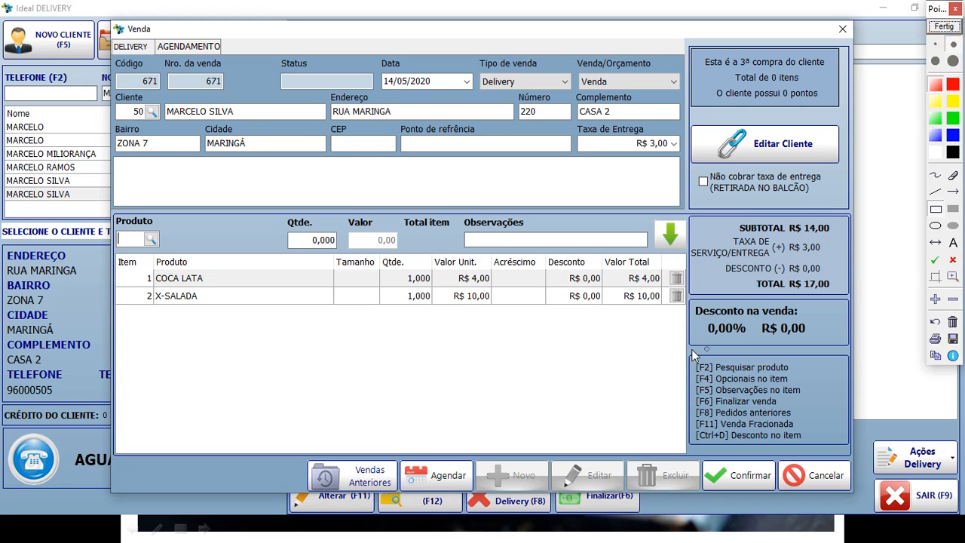
mouse_move(687, 375)
mouse_down()
mouse_move(783, 404)
mouse_move(810, 399)
mouse_up()
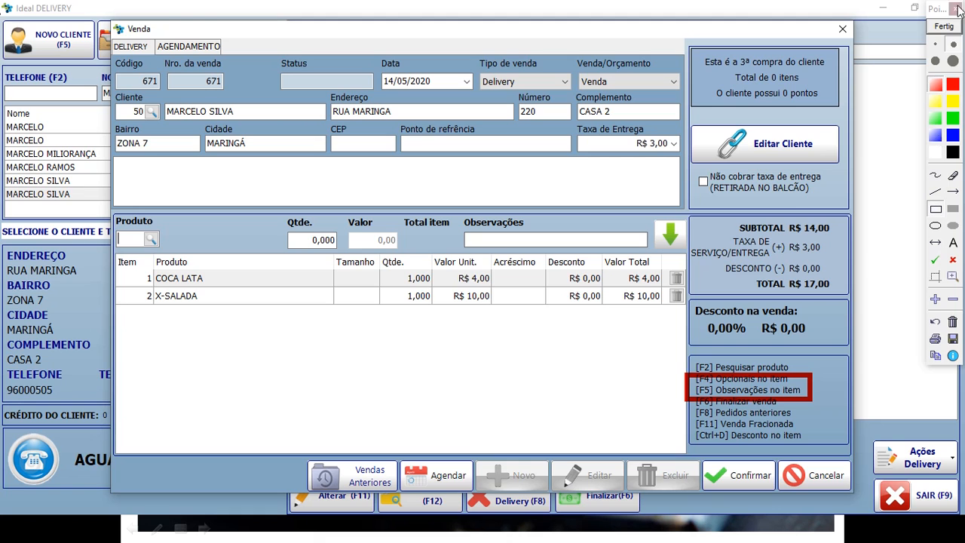
click(944, 27)
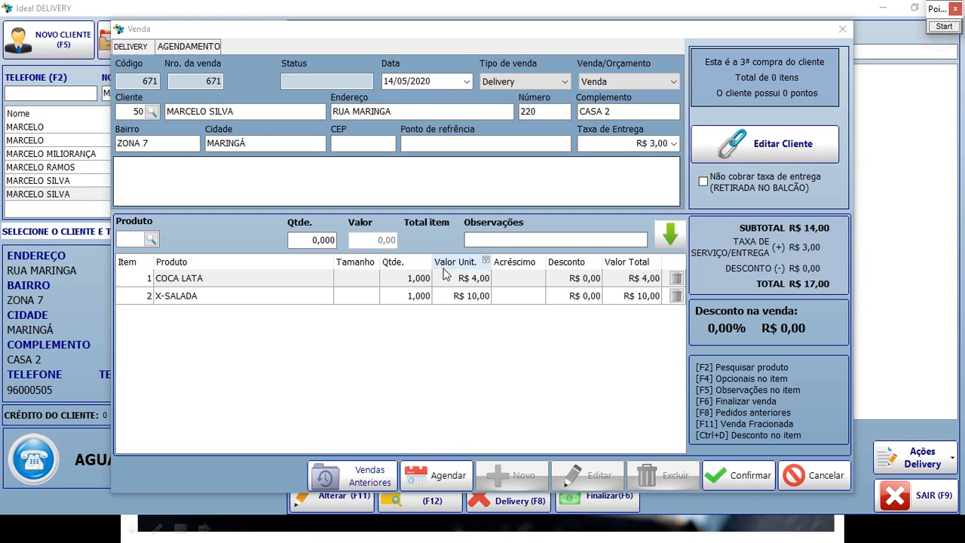
click(480, 243)
Add the observation 'SEM CEBOLA' to the X-SALADA item and confirm it.
double_click(460, 273)
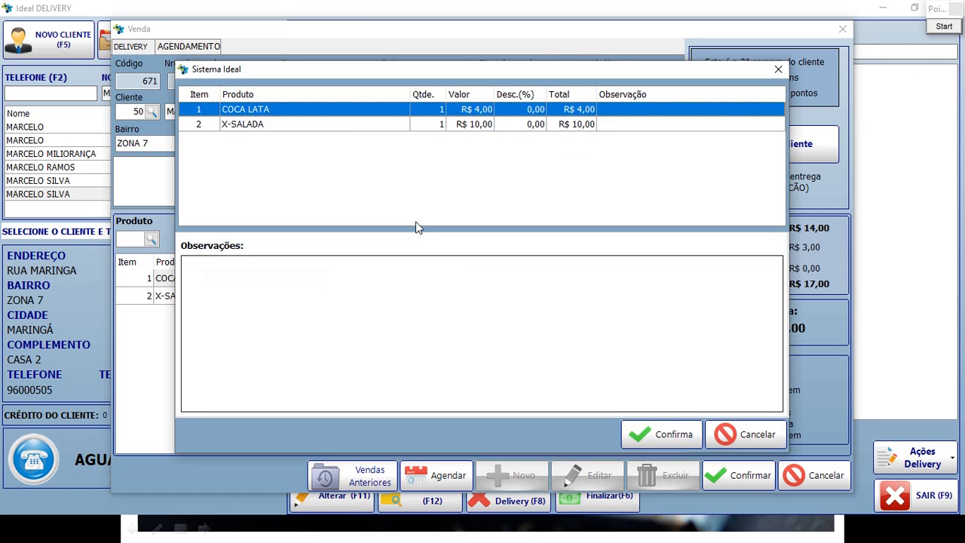
click(336, 124)
click(334, 109)
click(336, 124)
click(337, 111)
click(332, 124)
click(270, 300)
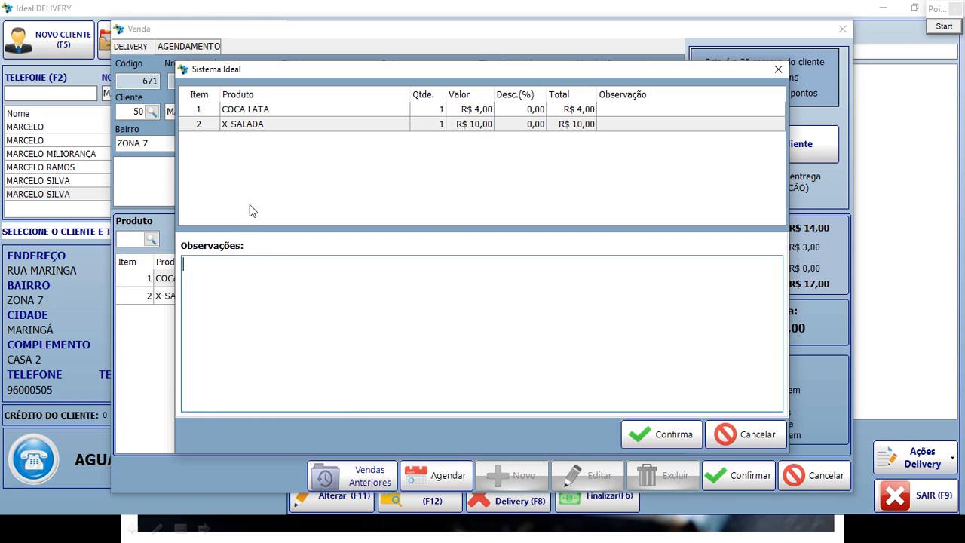
click(265, 124)
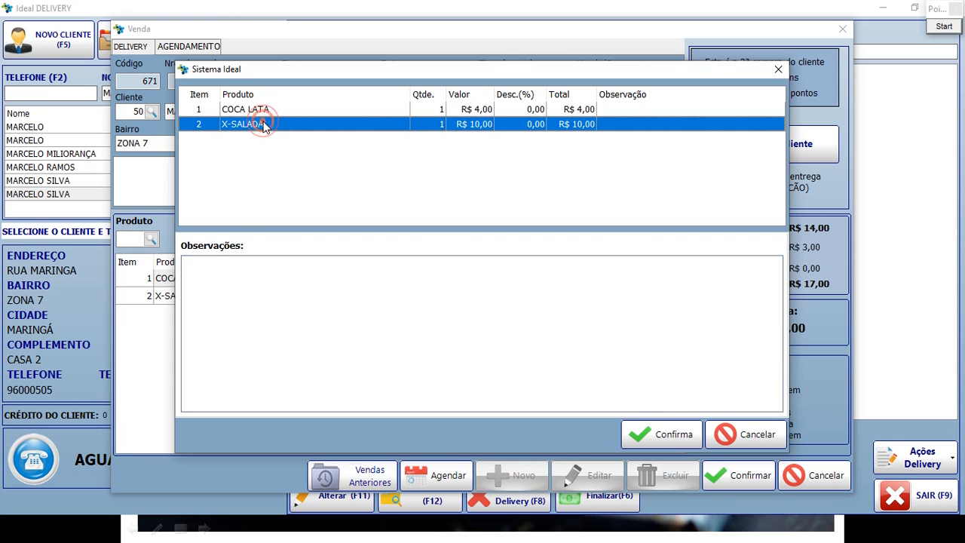
click(237, 283)
text(SEM CEBOLA)
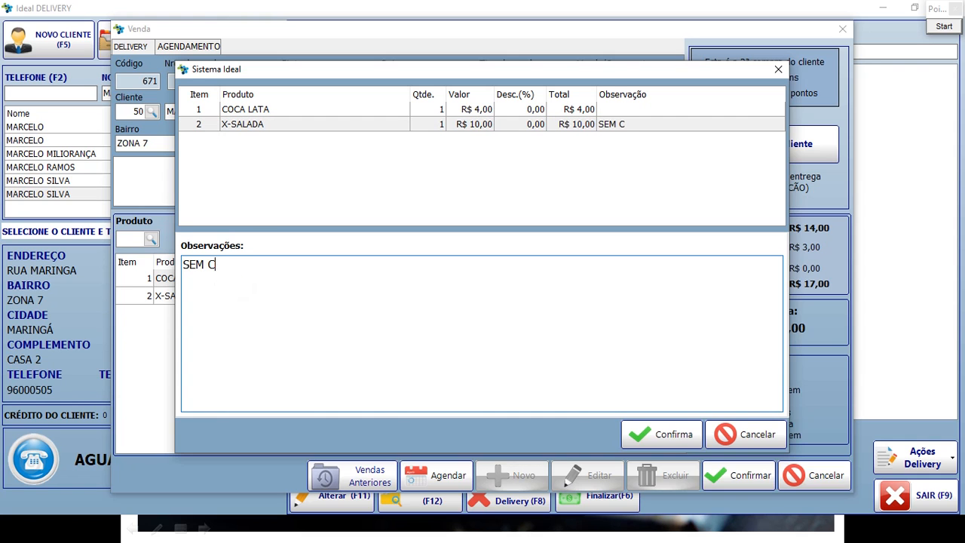
click(668, 434)
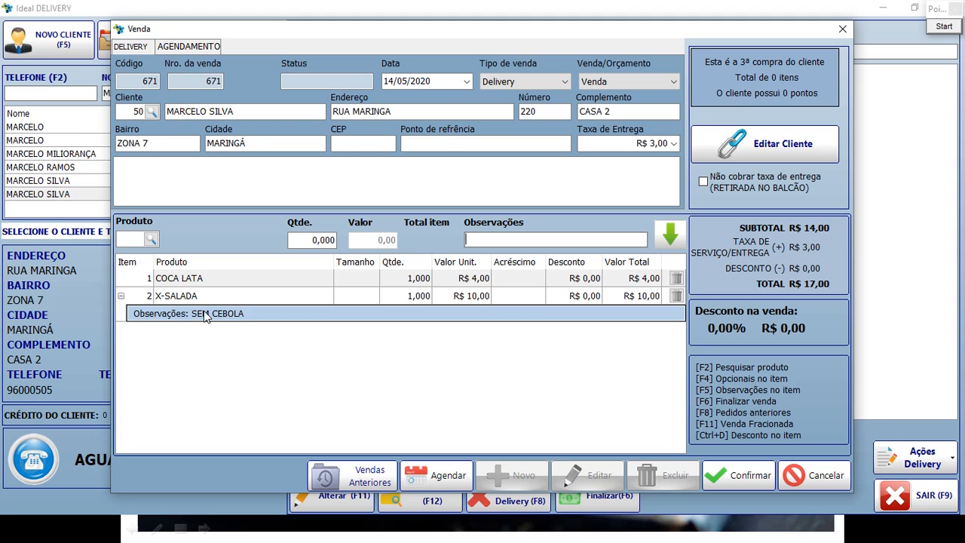
click(205, 317)
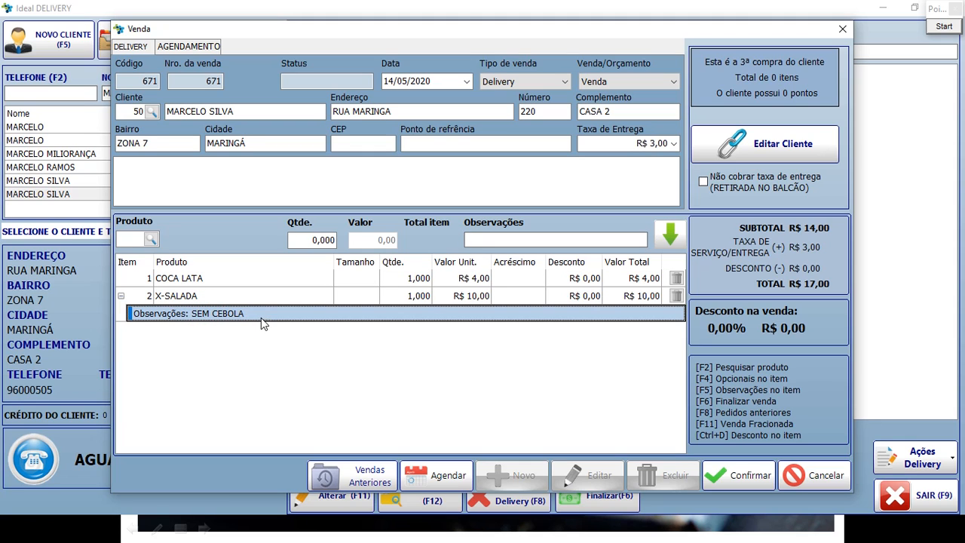
Box the F8 hint, Vendas Anteriores button and customer purchase summary in red.
click(937, 27)
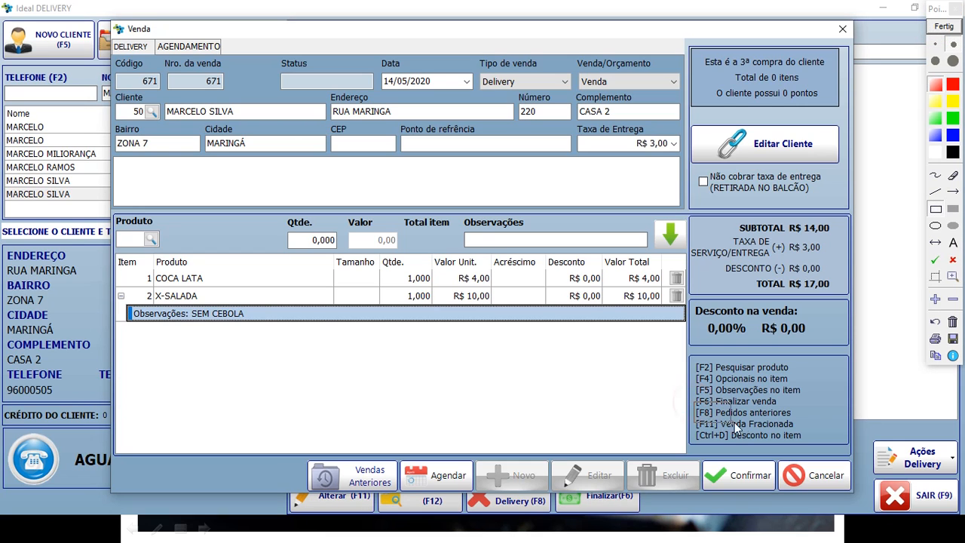
drag(782, 422, 796, 420)
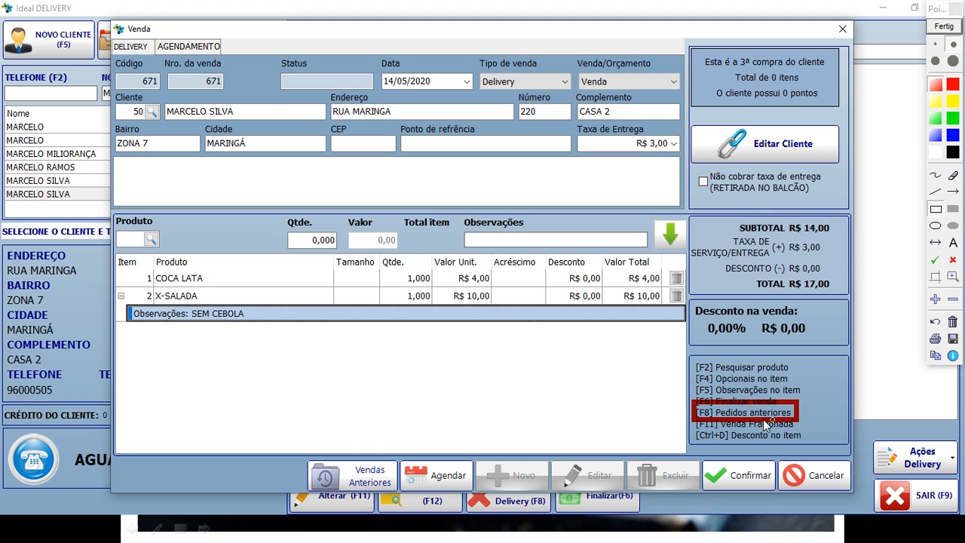
drag(287, 450, 404, 498)
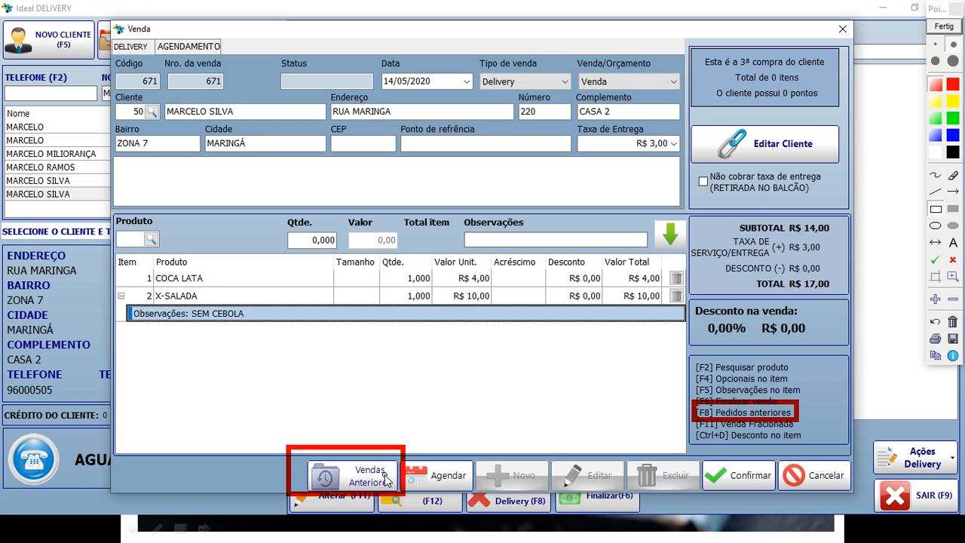
mouse_move(689, 44)
mouse_down()
mouse_move(760, 94)
mouse_move(829, 117)
mouse_move(846, 109)
mouse_up()
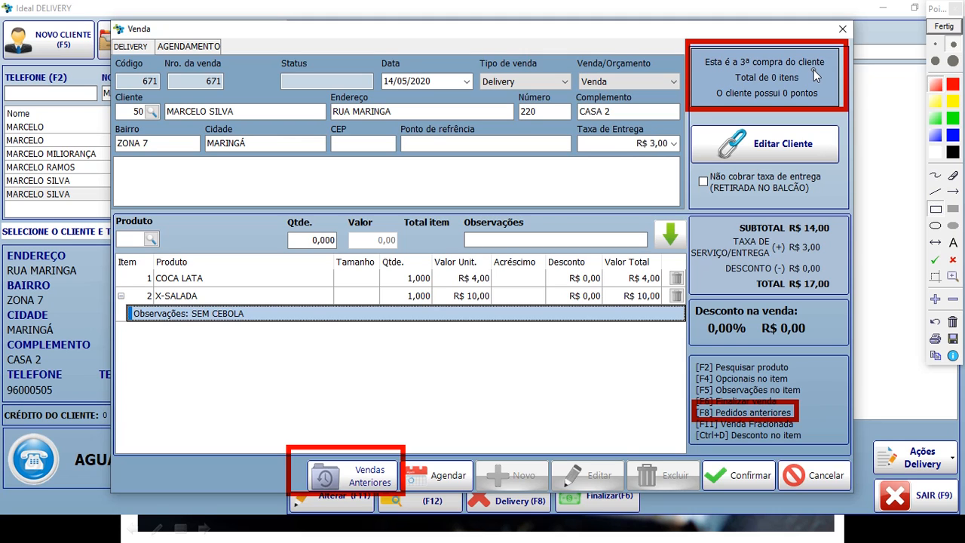
Clear the annotations and open the customer's previous sales with F8.
click(944, 26)
click(531, 241)
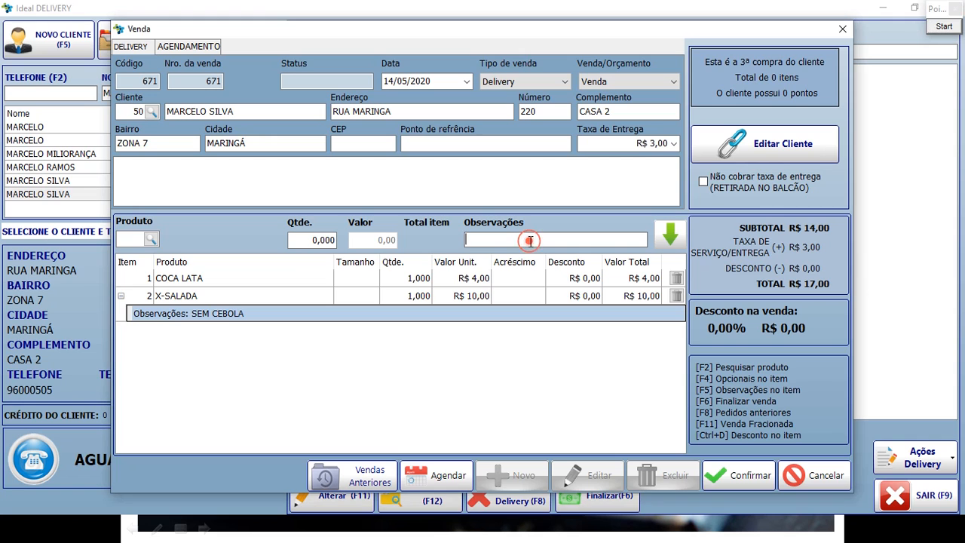
key(F8)
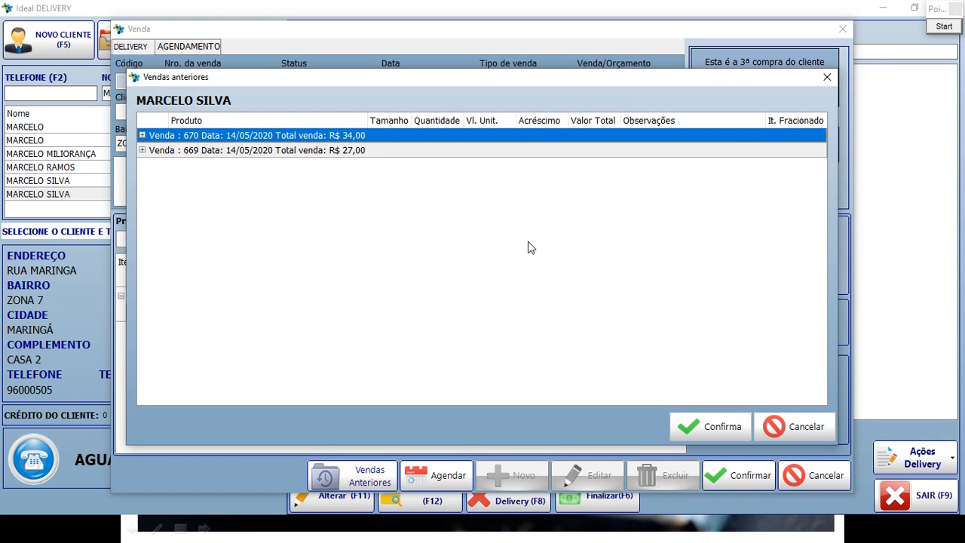
Expand past sale 670 to view its COCA LATA and PIZZA PORTUGUESA items.
click(212, 152)
click(216, 138)
click(216, 153)
click(218, 136)
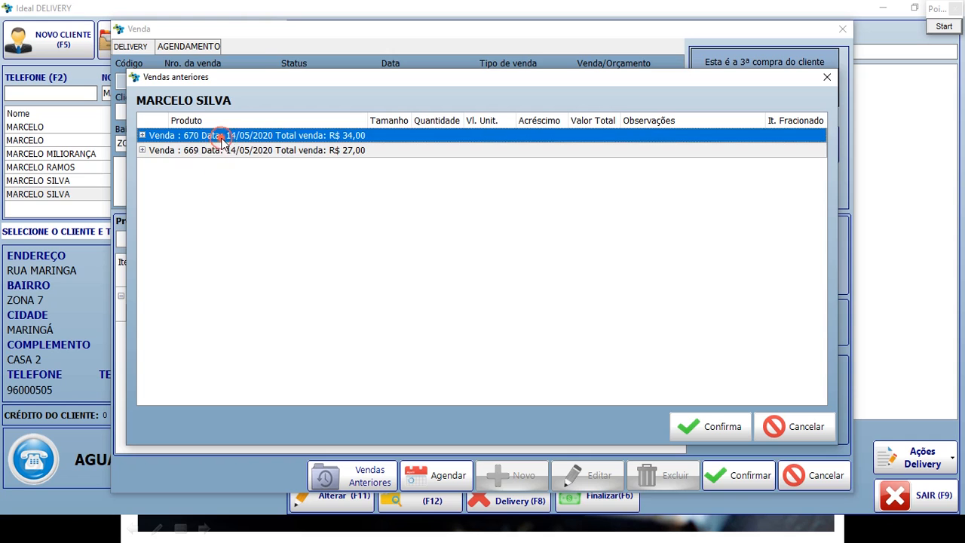
click(142, 136)
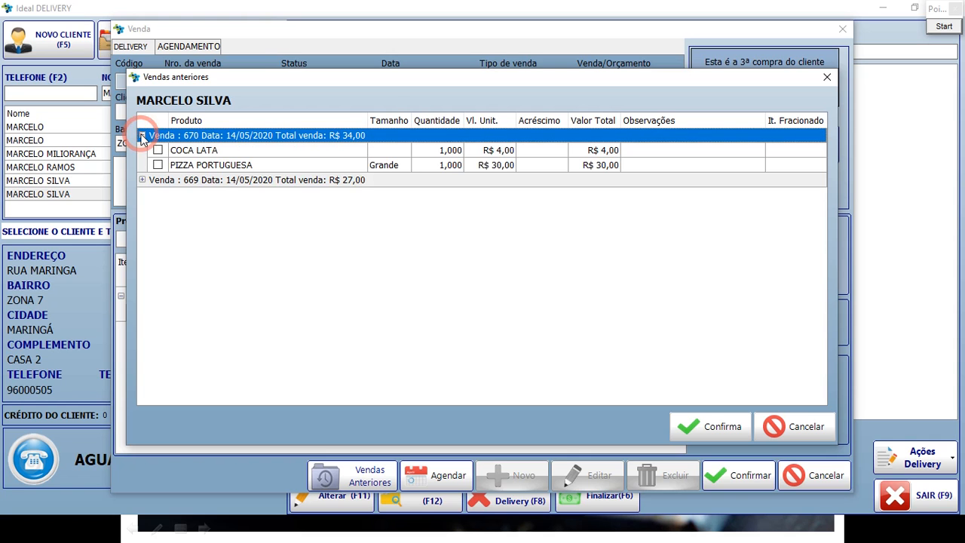
click(211, 150)
click(213, 165)
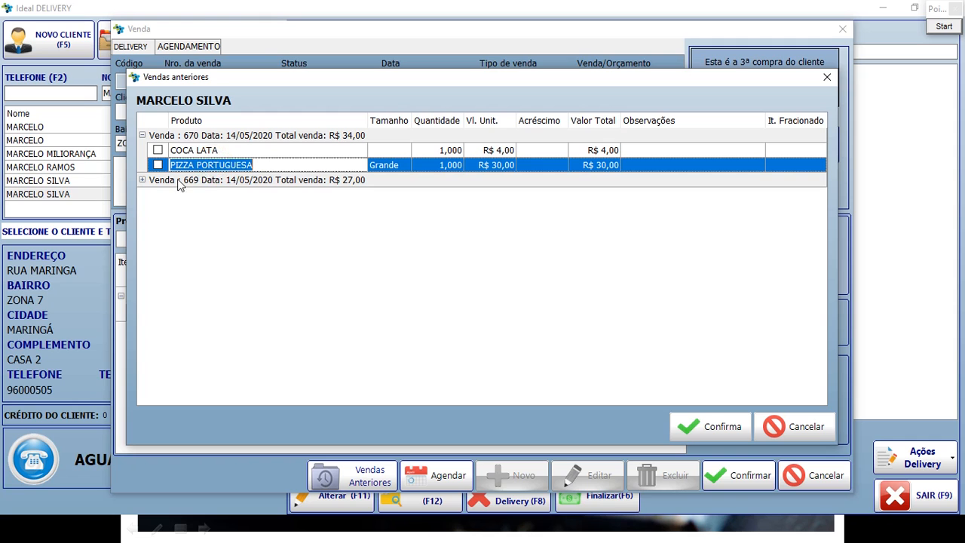
Expand sale 669 to see its X-SALADA and COCA LATA, then close without copying.
click(142, 180)
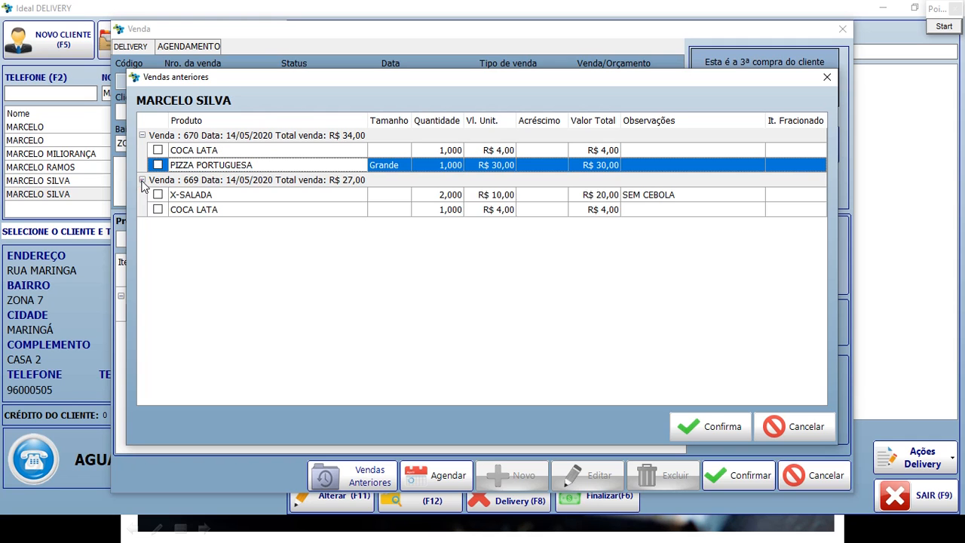
click(193, 195)
click(194, 209)
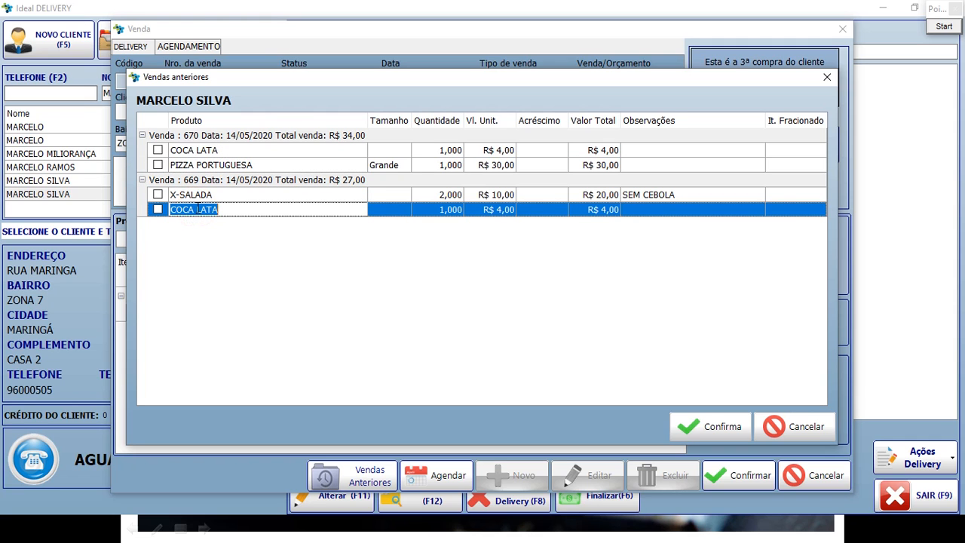
click(827, 79)
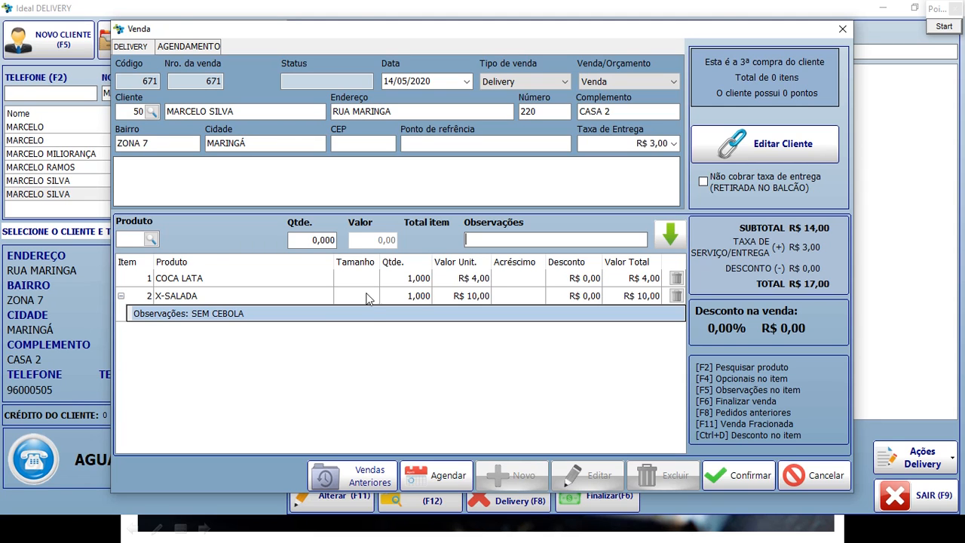
Copy sale 669's X-SALADA and COCA LATA from Vendas Anteriores into sale 671.
click(354, 473)
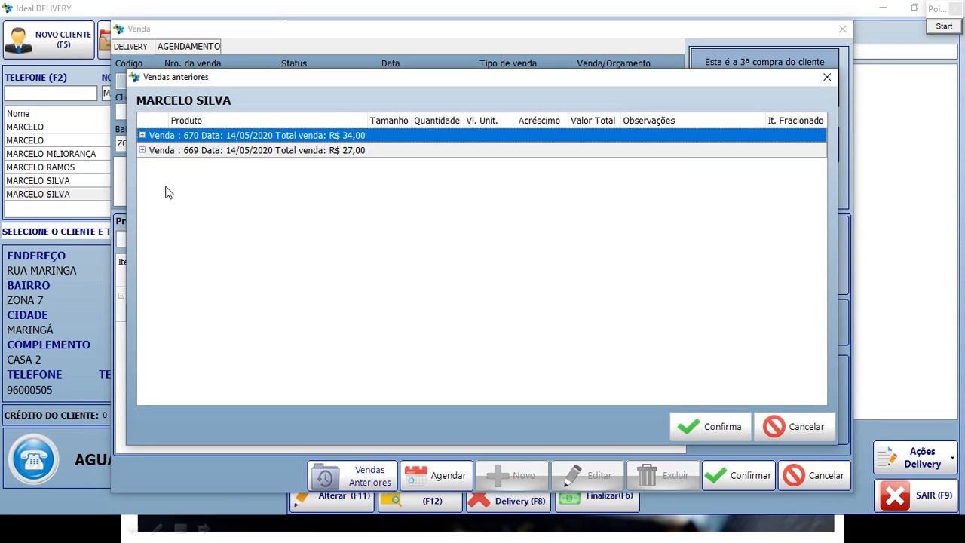
click(142, 150)
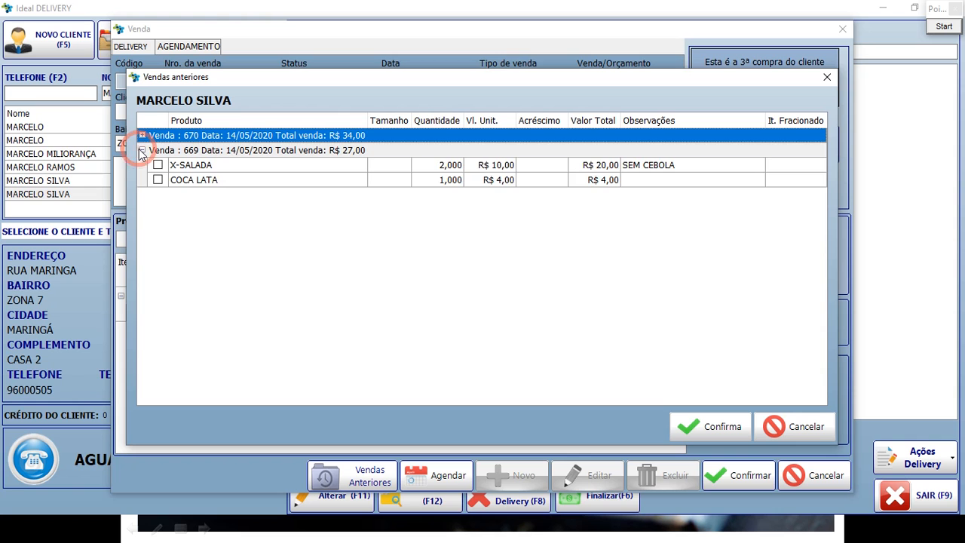
click(157, 180)
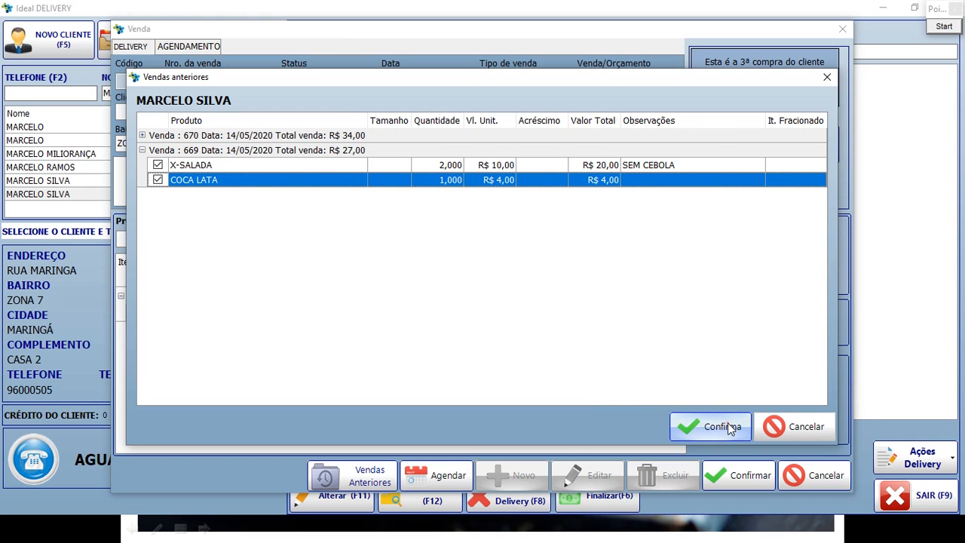
click(723, 427)
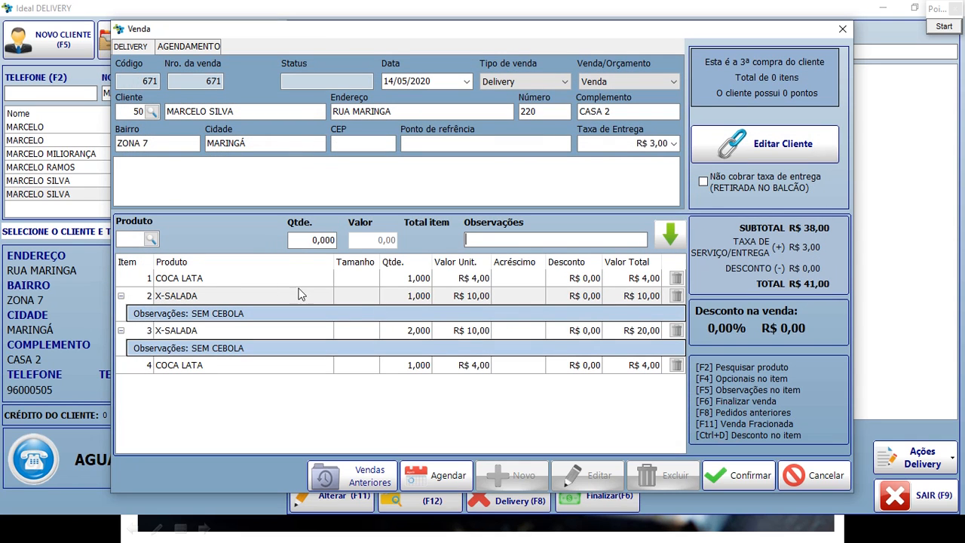
Review the newly added X-SALADA and COCA LATA lines in the order.
click(185, 333)
click(200, 363)
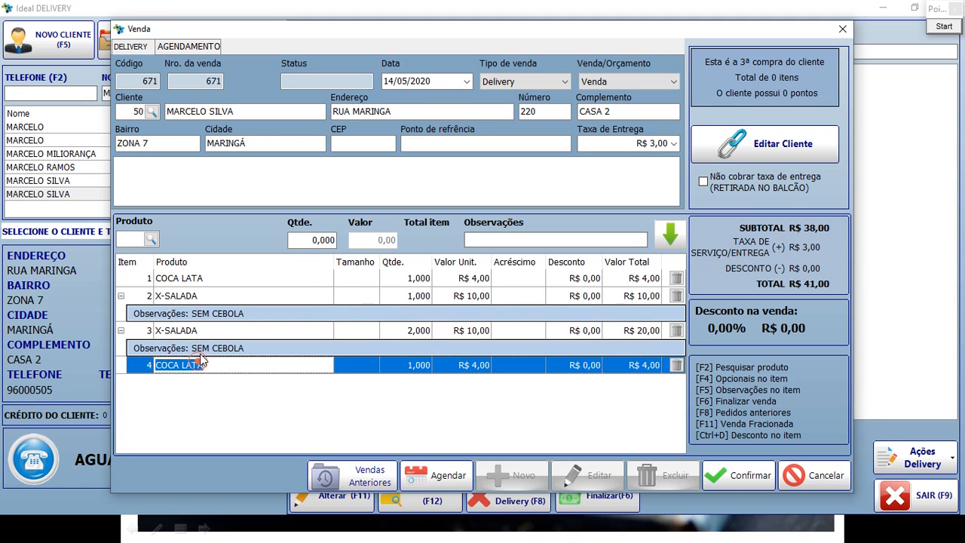
click(221, 330)
click(228, 364)
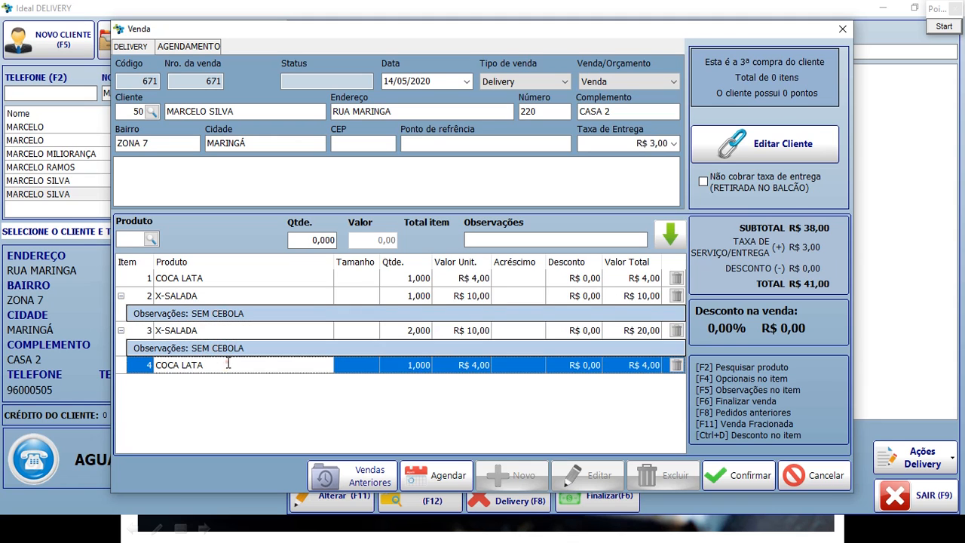
click(224, 329)
click(230, 363)
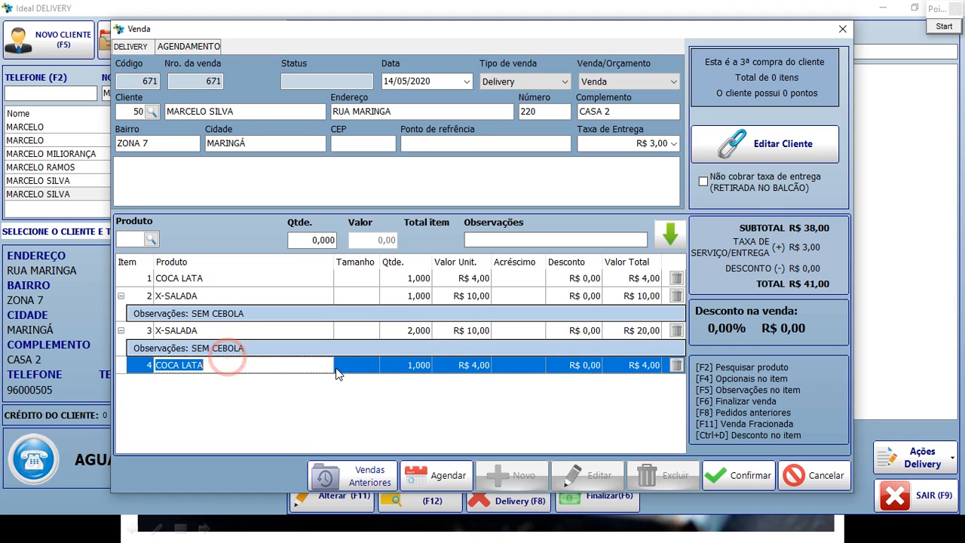
click(944, 26)
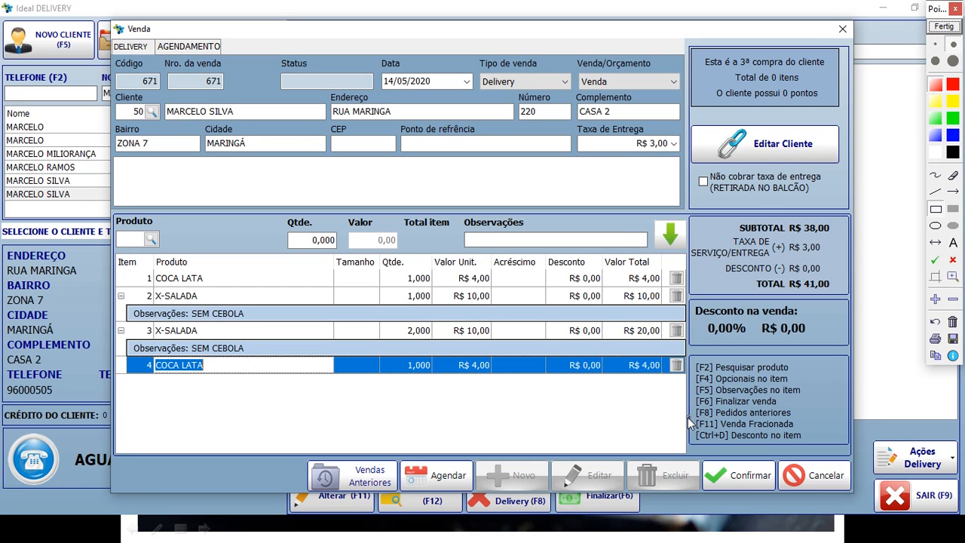
mouse_move(693, 412)
mouse_down()
mouse_move(723, 429)
mouse_move(799, 430)
mouse_up()
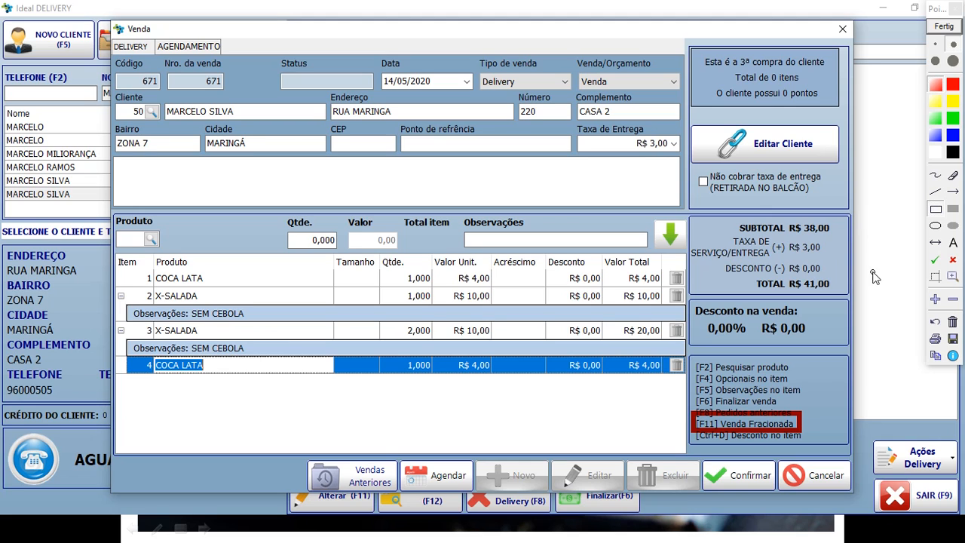
click(952, 27)
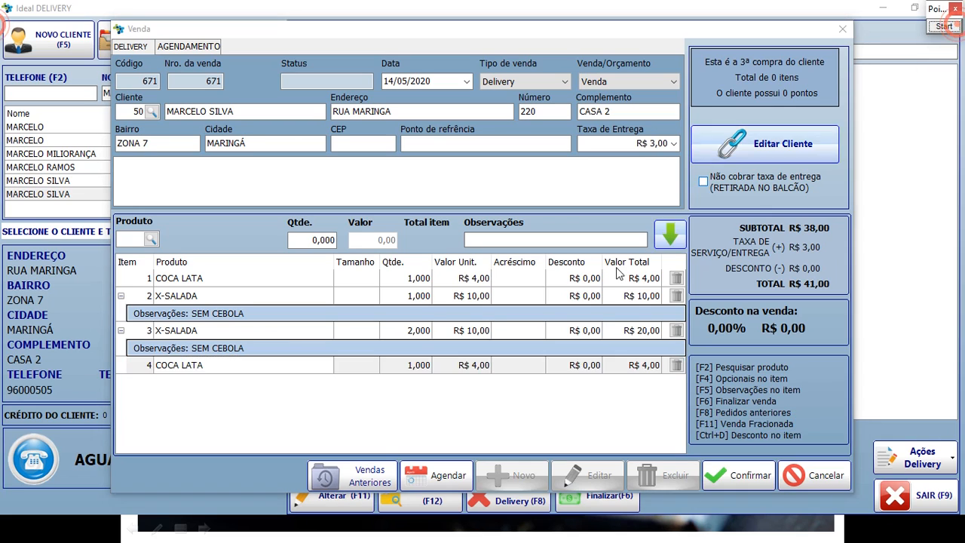
click(497, 396)
Start a fractional item with a Grande PIZZA STROGONOFF DE CARNE as the first half.
key(F11)
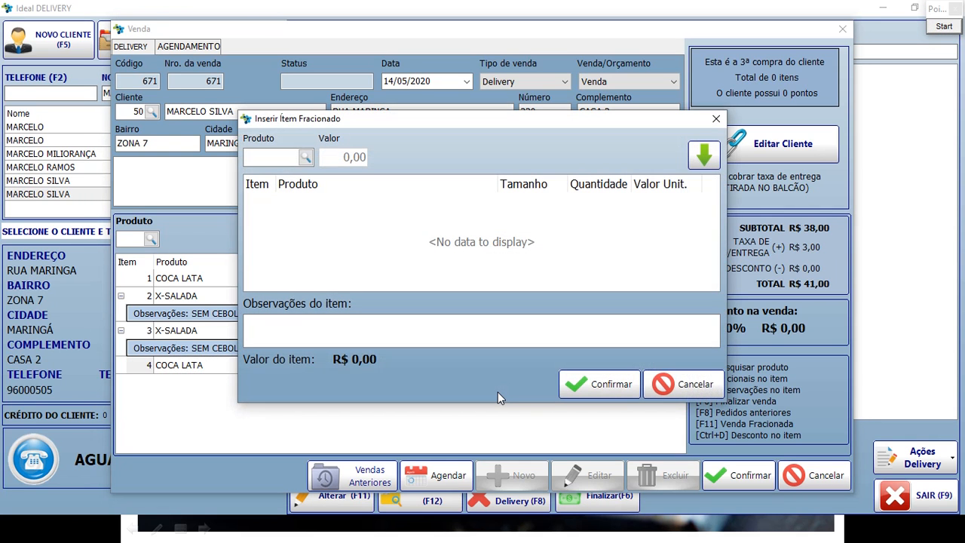
click(305, 158)
text(PIZZ)
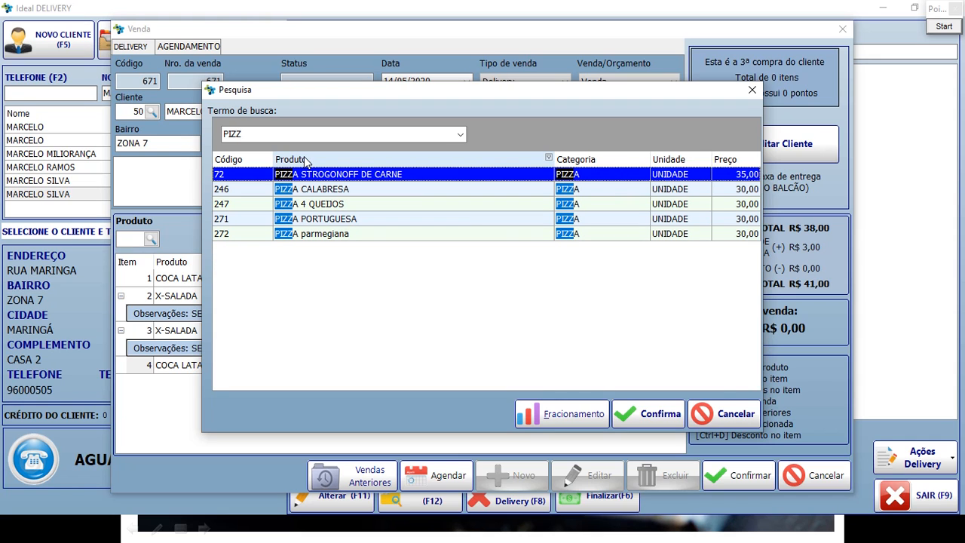
key(Return)
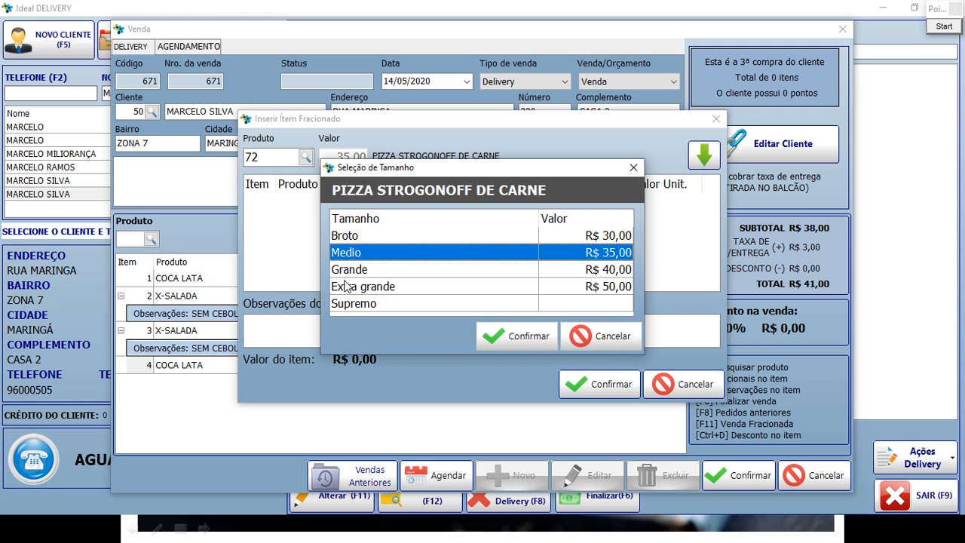
key(Down)
key(Up)
key(Down)
key(Return)
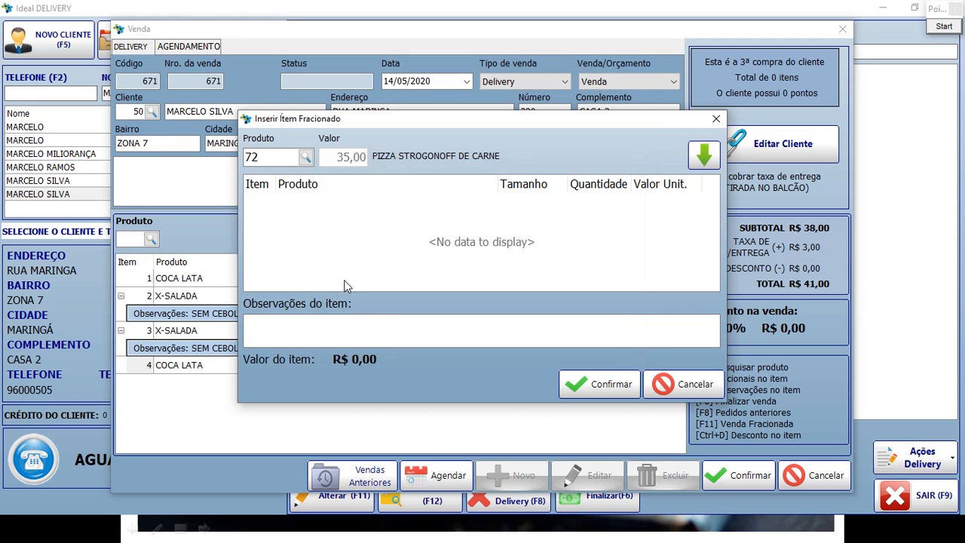
key(Tab)
key(Return)
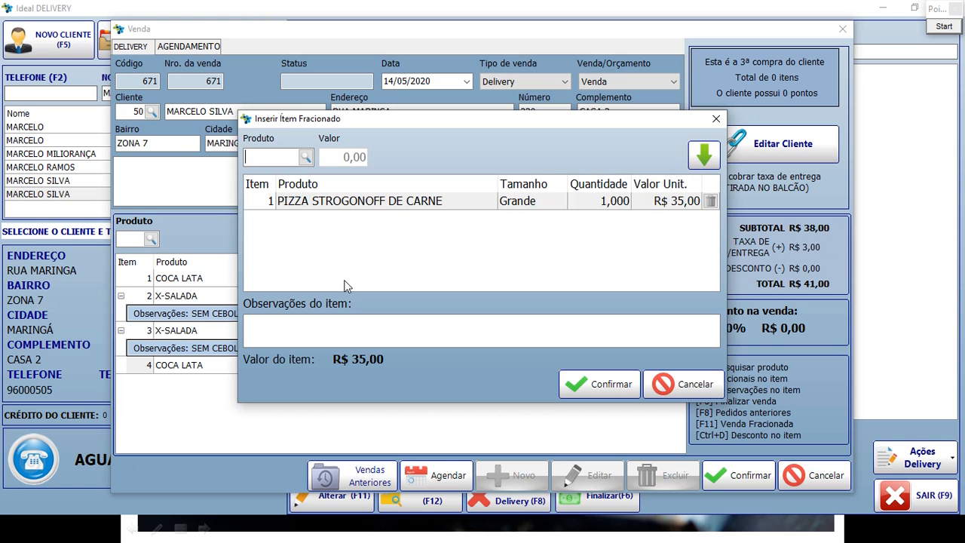
Add PIZZA CALABRESA as the second half and check both halves' quantities.
click(271, 156)
text(PI)
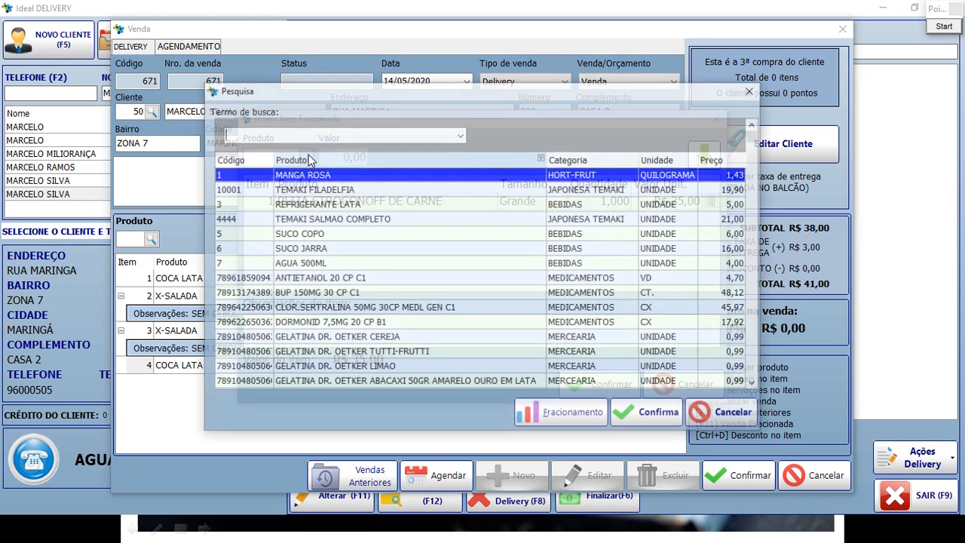
text(ZZ)
key(Down)
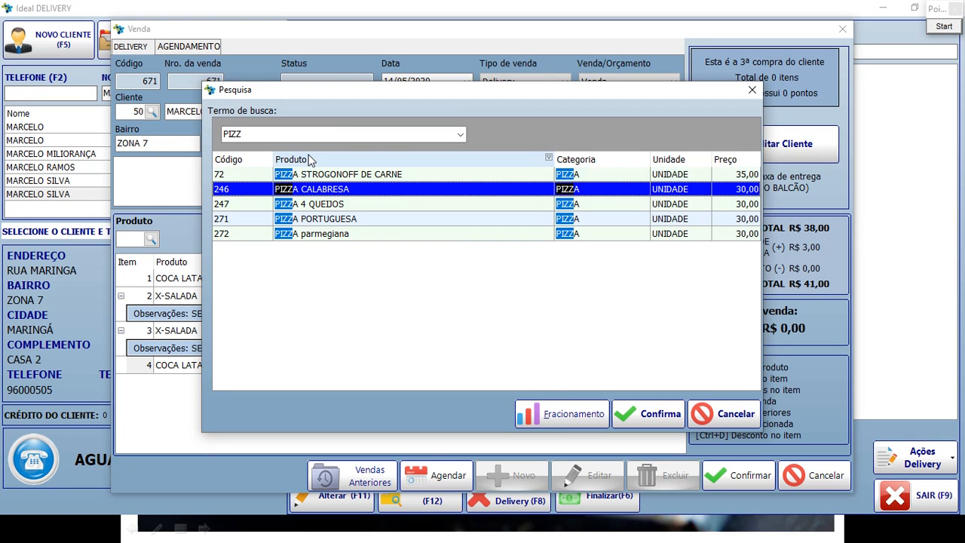
key(Return)
key(Return)
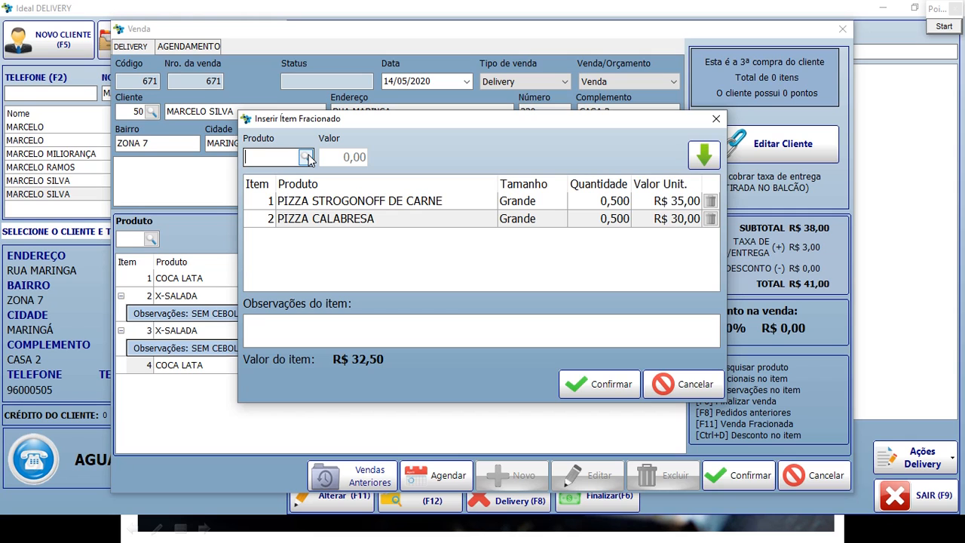
click(614, 202)
click(603, 219)
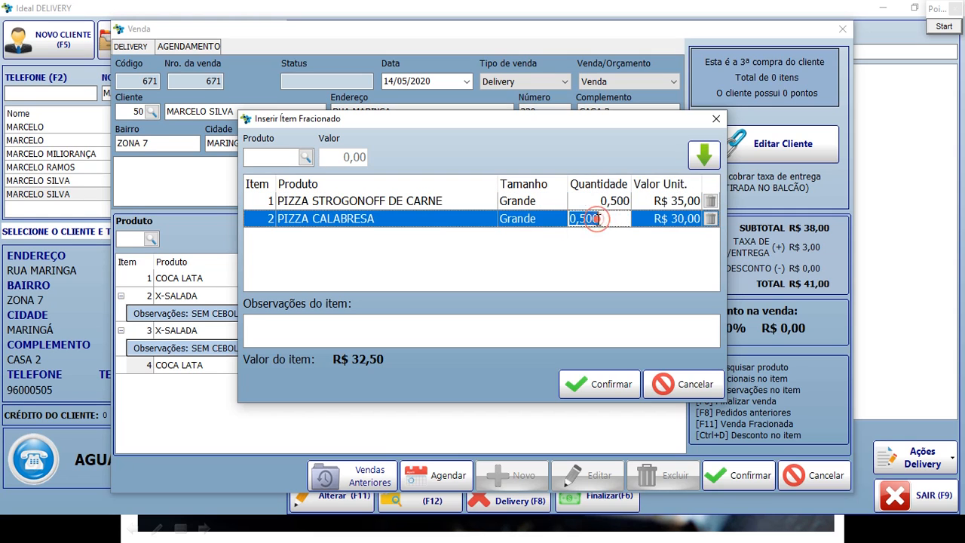
Box the Quantidade, Valor Unit. and R$ 32,50 value in red, then confirm the pizza.
click(952, 26)
mouse_move(561, 157)
mouse_down()
mouse_move(632, 248)
mouse_move(640, 237)
mouse_up()
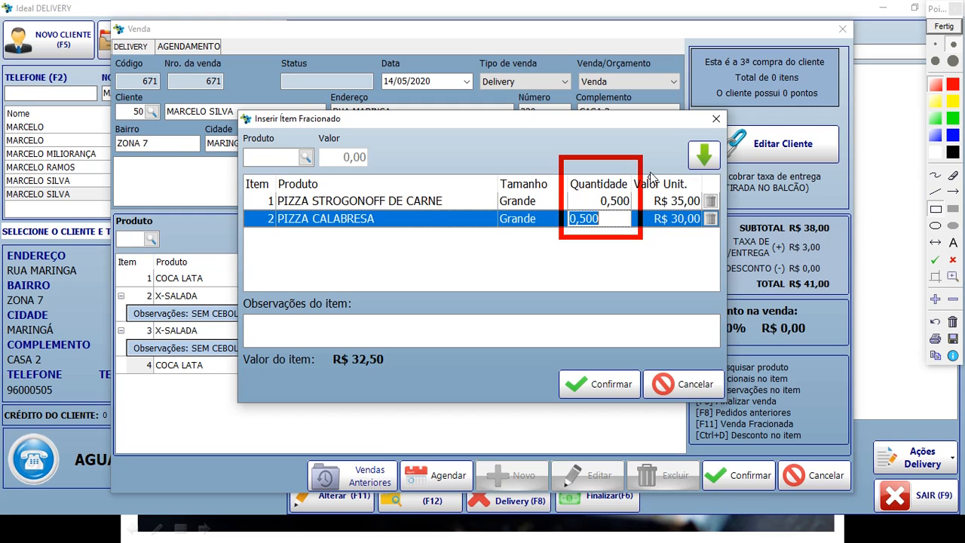
mouse_move(634, 166)
mouse_down()
mouse_move(707, 226)
mouse_move(714, 246)
mouse_up()
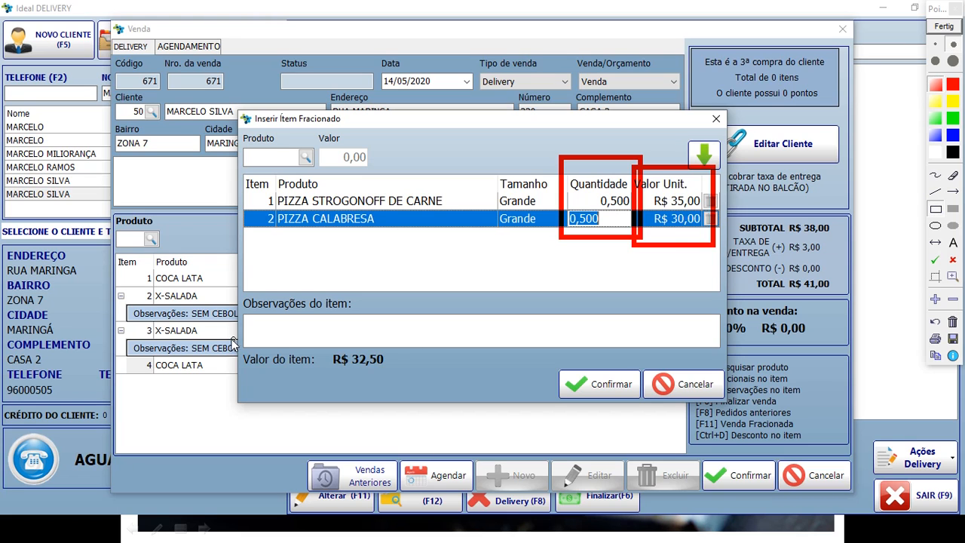
drag(287, 360, 400, 374)
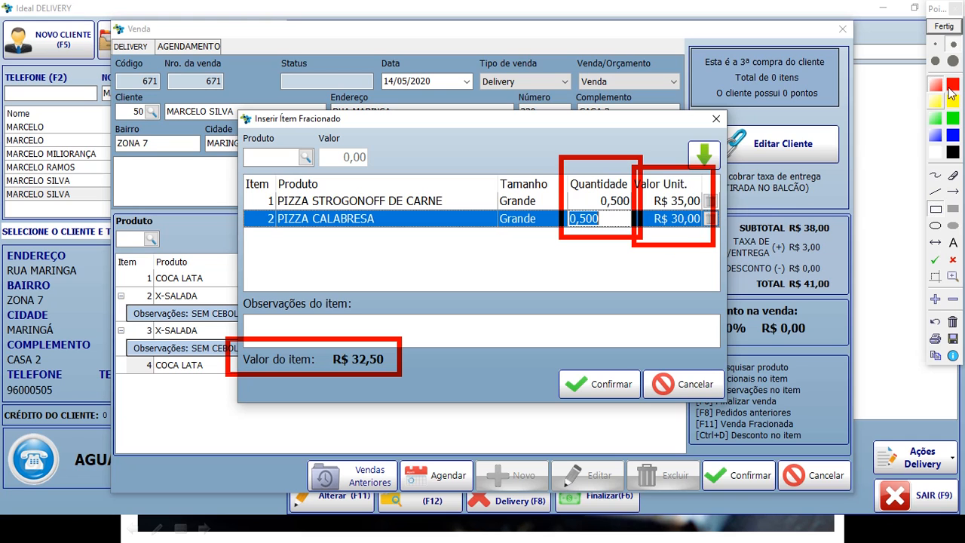
click(945, 29)
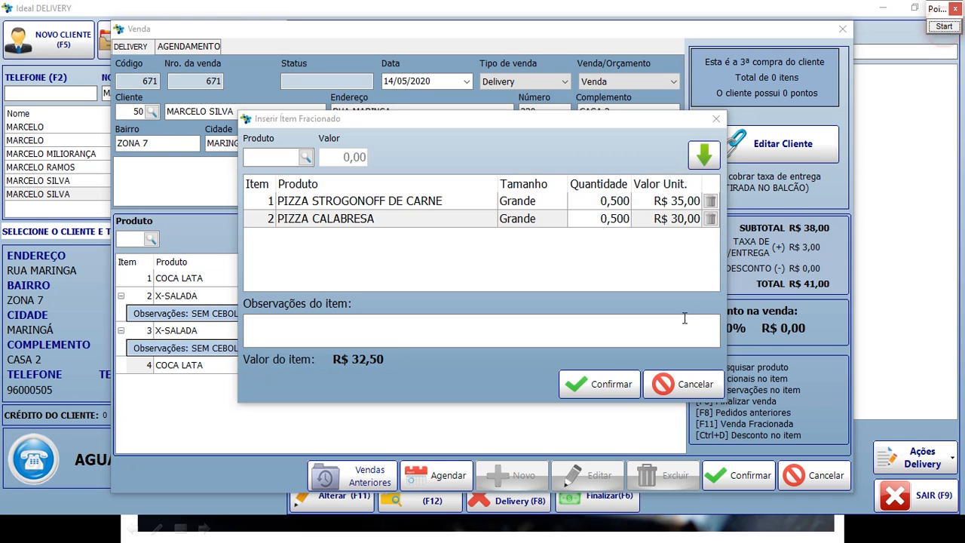
click(604, 384)
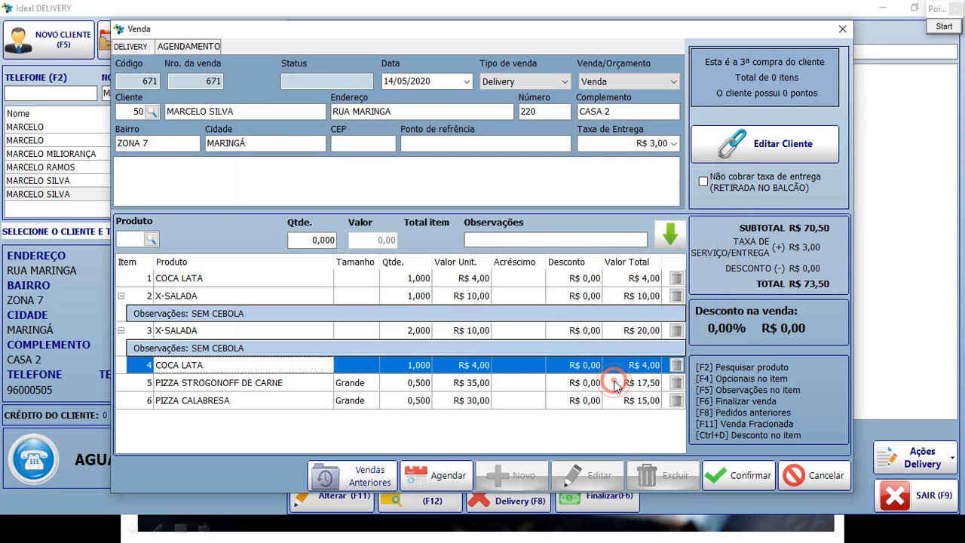
click(263, 385)
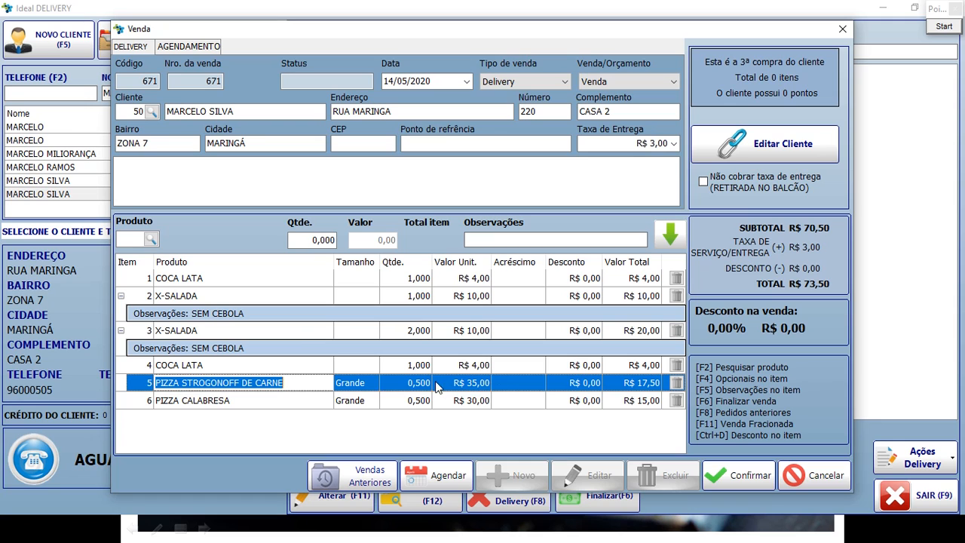
click(252, 404)
click(353, 385)
click(356, 400)
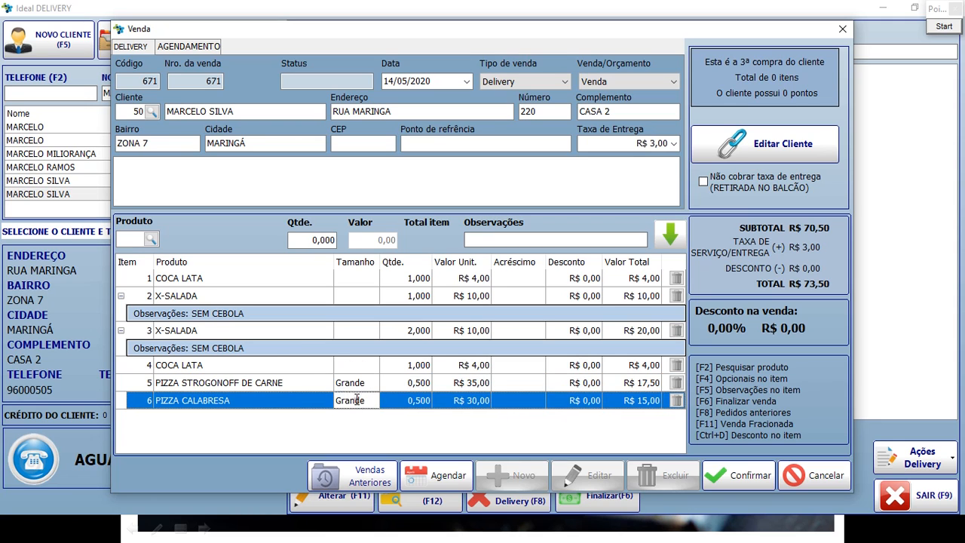
click(413, 383)
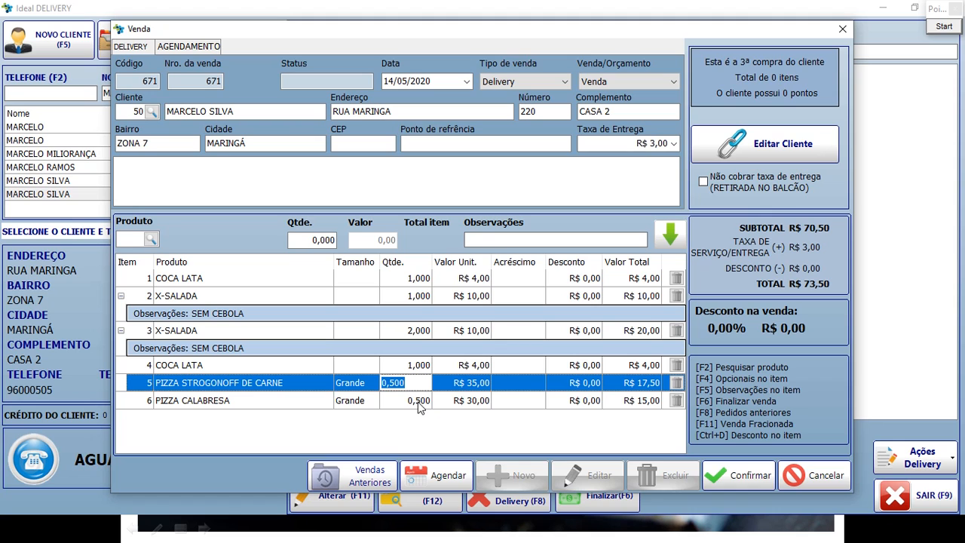
click(421, 404)
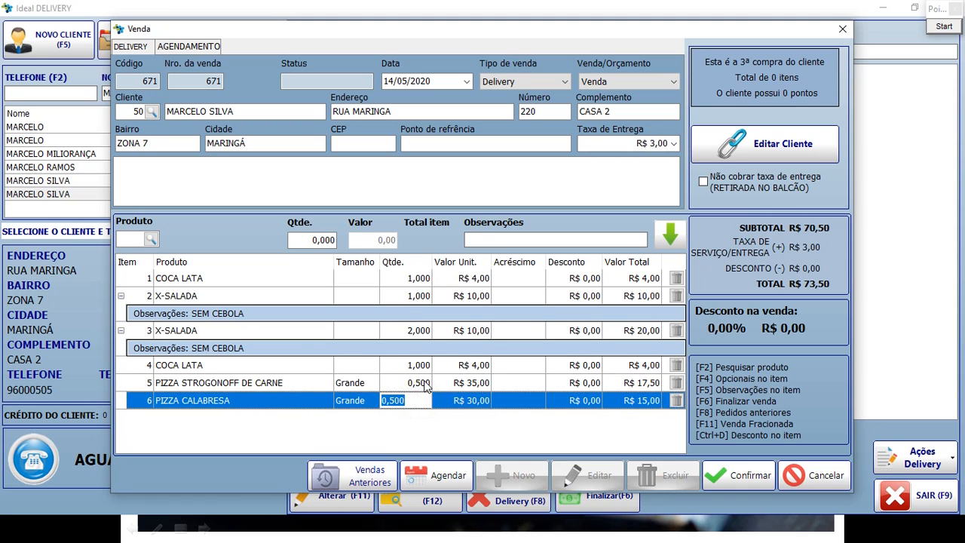
click(422, 383)
click(467, 384)
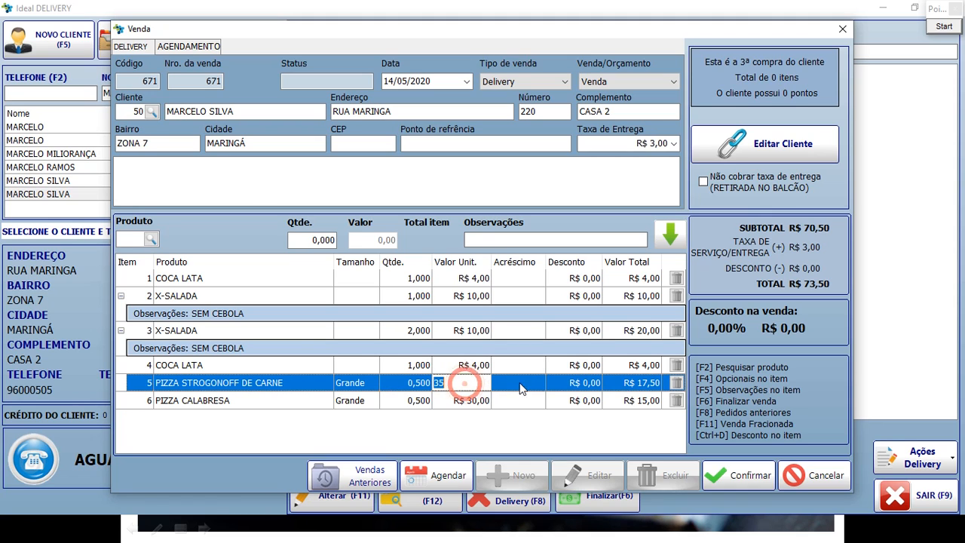
click(641, 385)
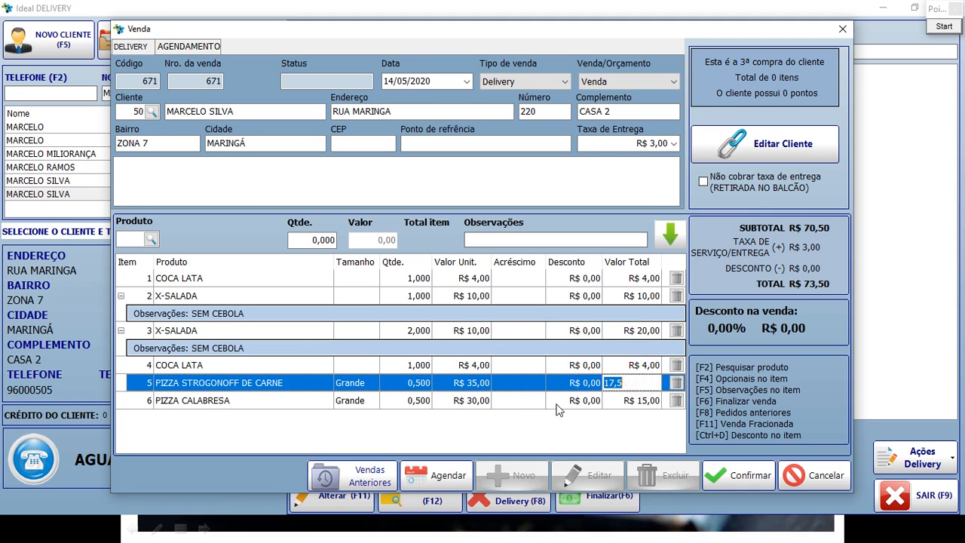
click(629, 400)
click(598, 419)
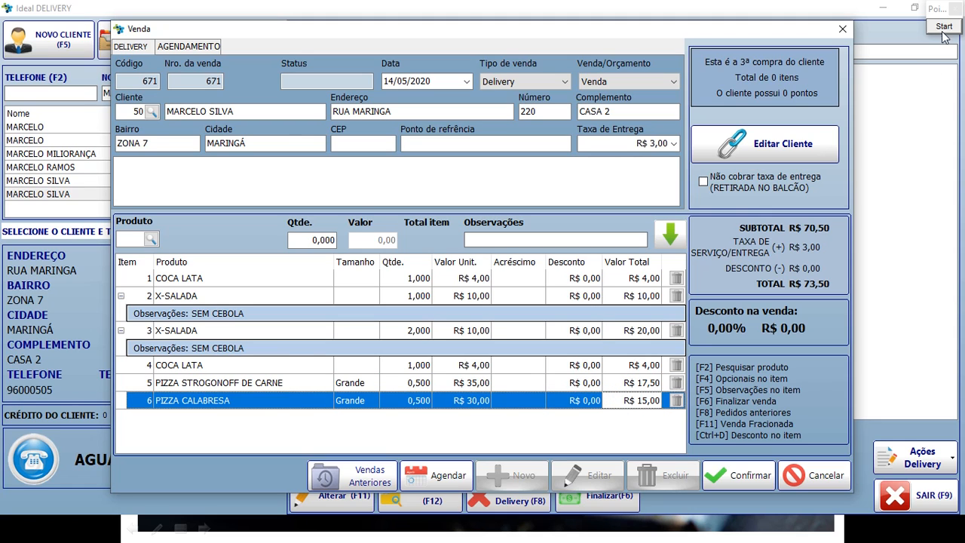
Collapse the SEM CEBOLA notes on both X-SALADA rows and review the item rows.
click(120, 295)
click(120, 313)
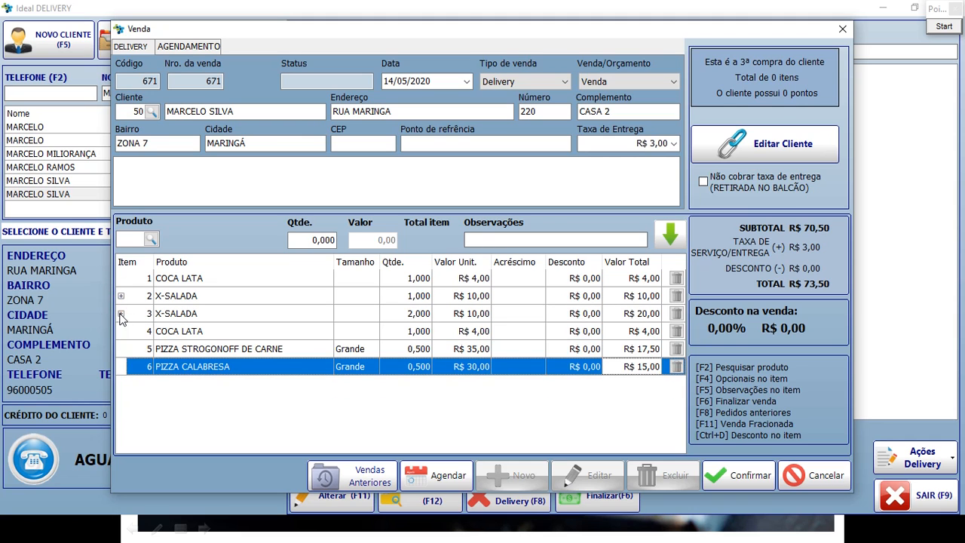
click(204, 279)
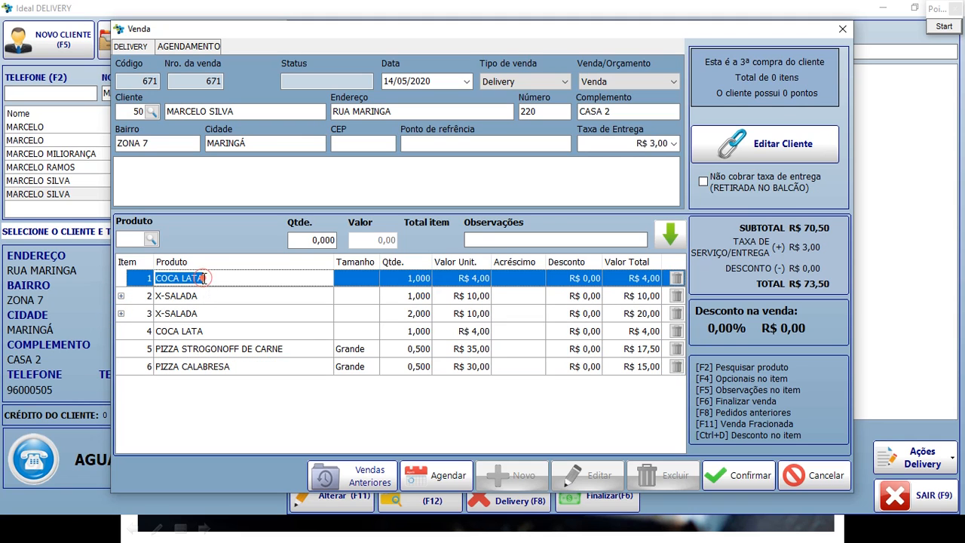
click(208, 332)
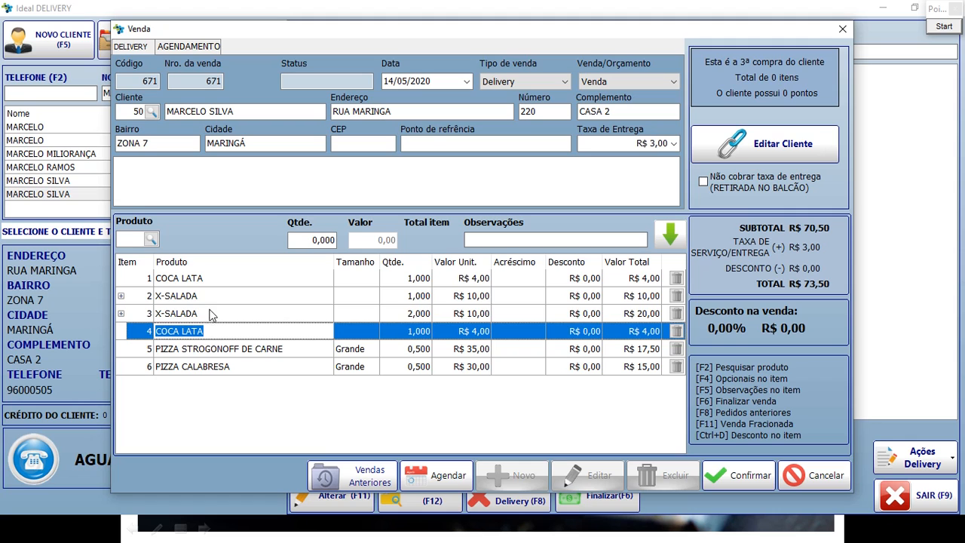
click(215, 295)
click(211, 315)
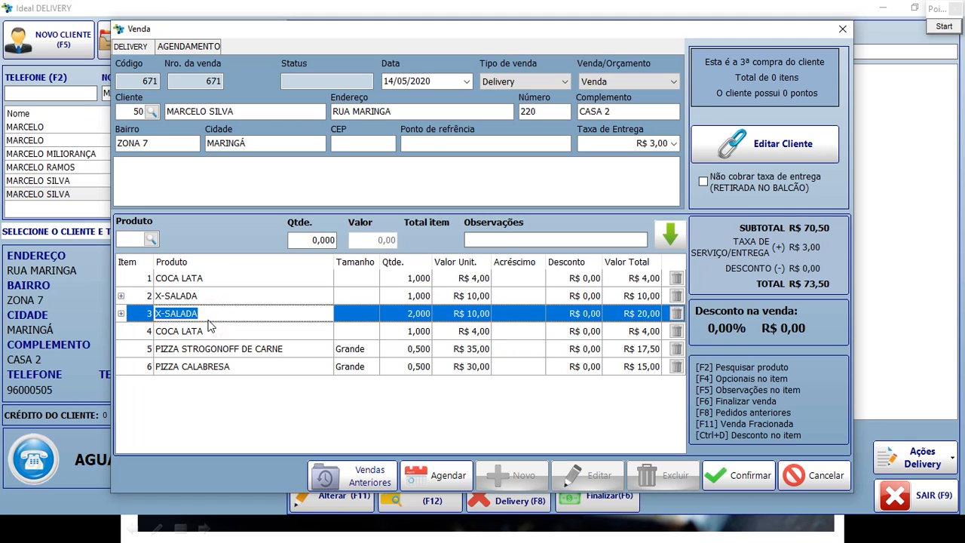
Box the per-item delete icons in red.
click(248, 389)
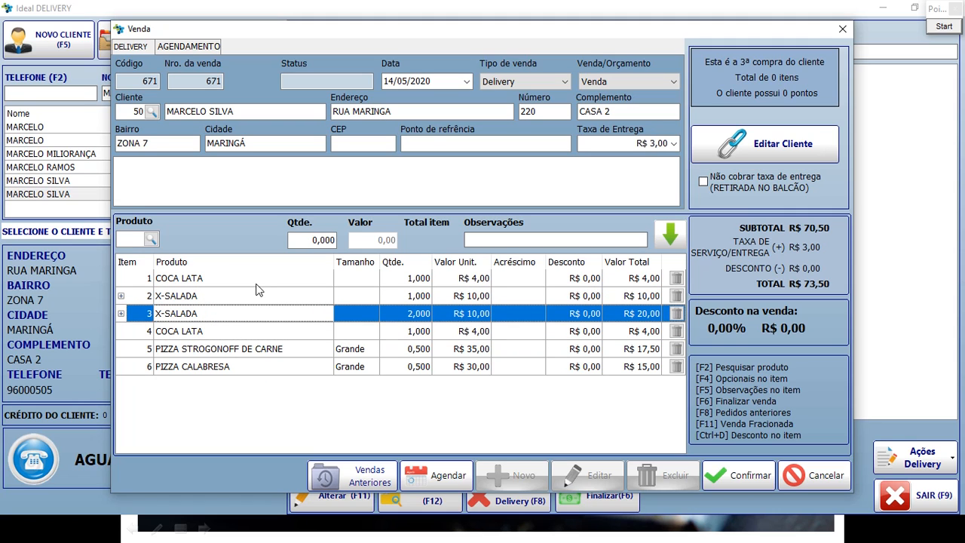
click(944, 26)
mouse_move(650, 259)
mouse_down()
mouse_move(679, 280)
mouse_move(697, 389)
mouse_up()
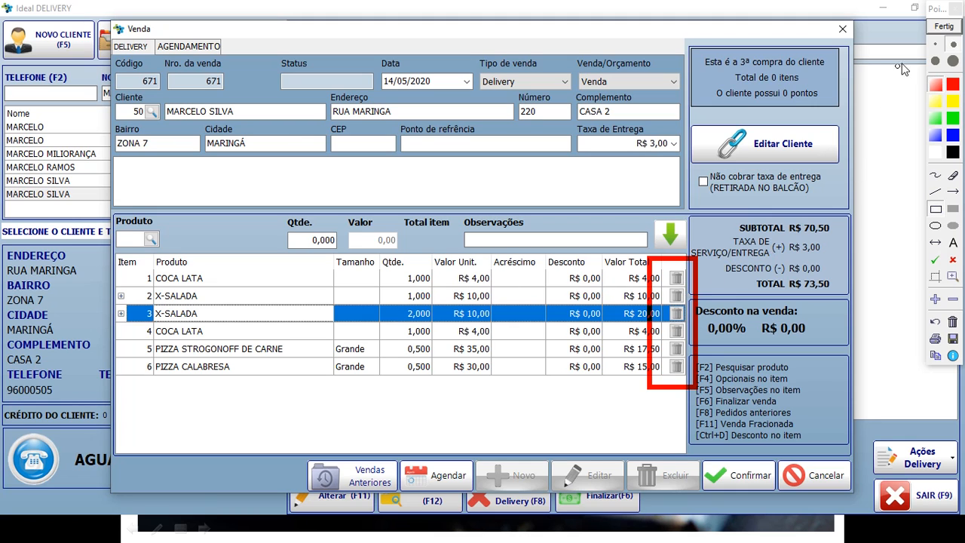
Delete the first COCA LATA and the single X-SALADA, answering Sim each time.
click(946, 28)
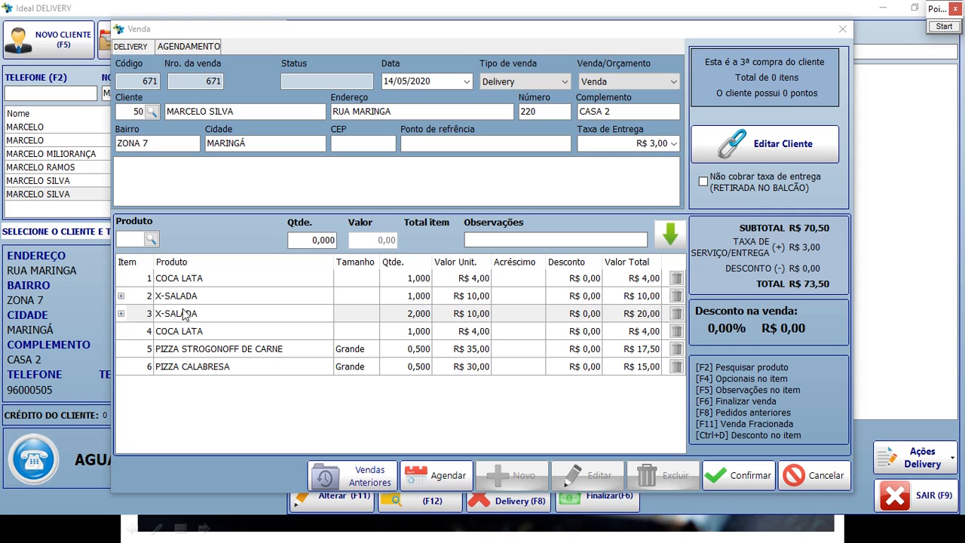
click(676, 279)
click(676, 279)
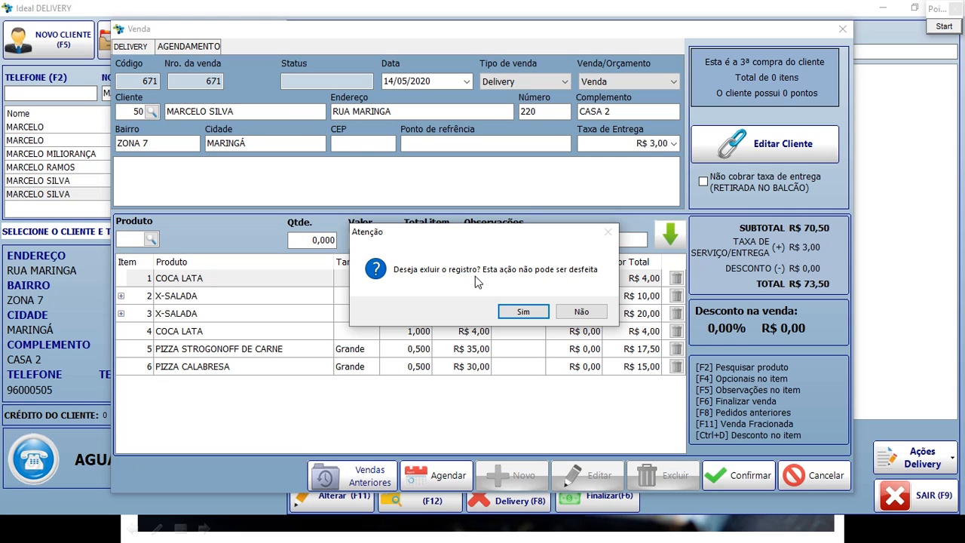
click(524, 313)
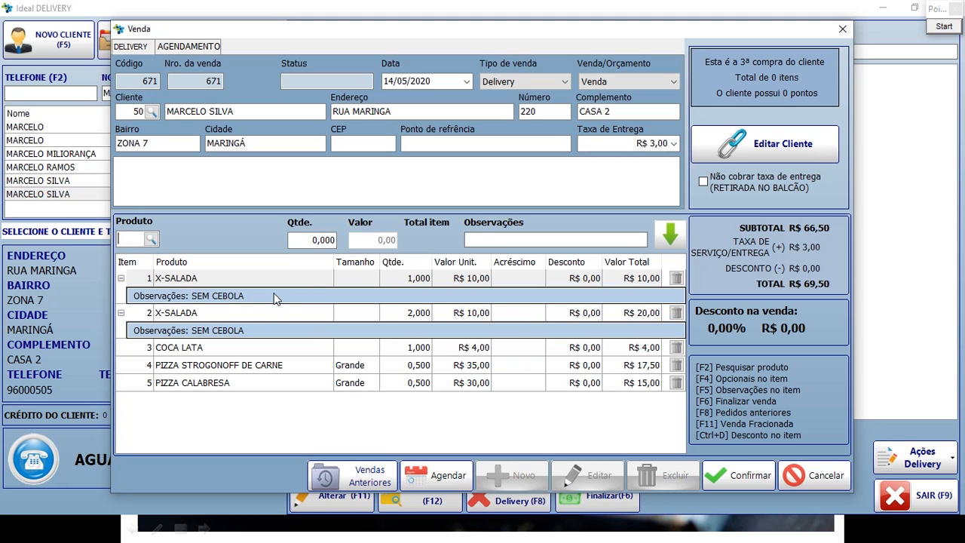
click(677, 279)
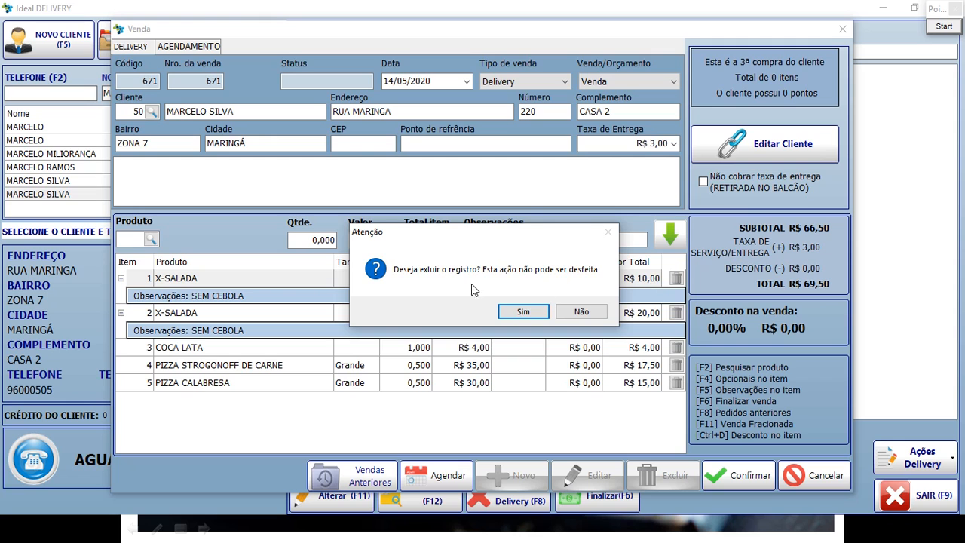
click(518, 310)
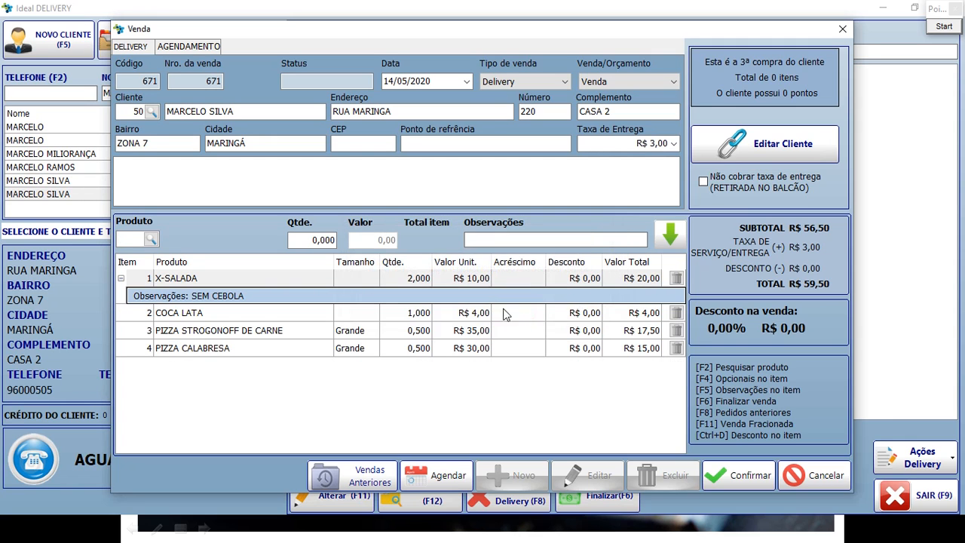
click(120, 278)
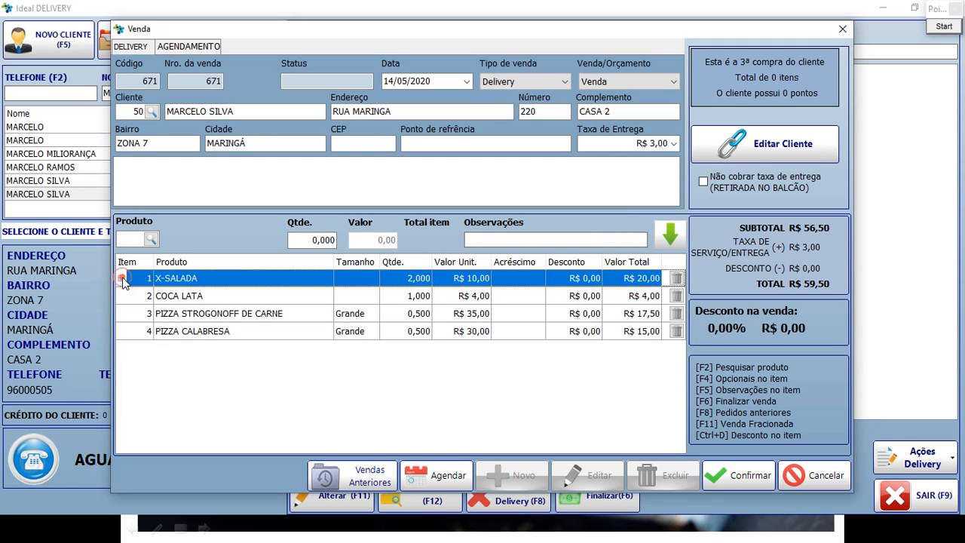
click(181, 279)
click(181, 295)
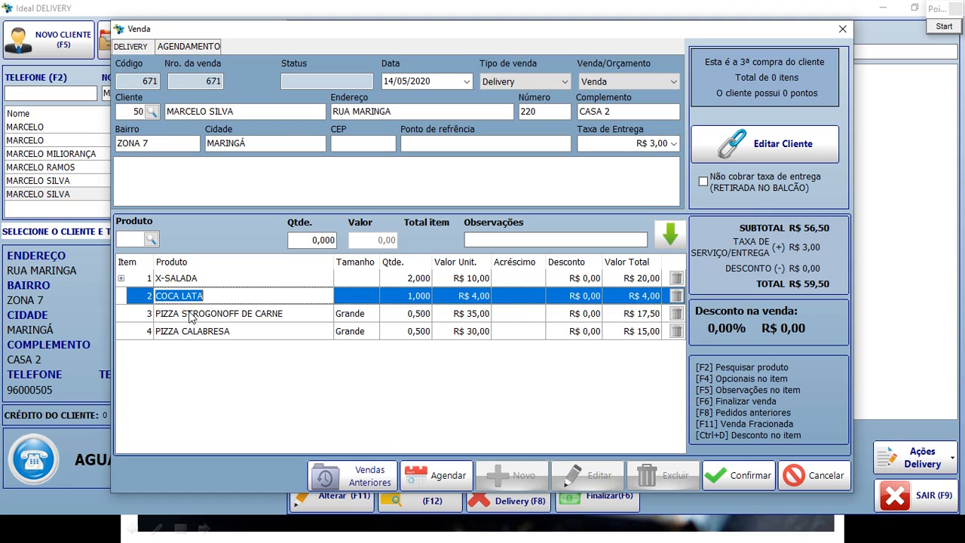
click(191, 313)
click(206, 332)
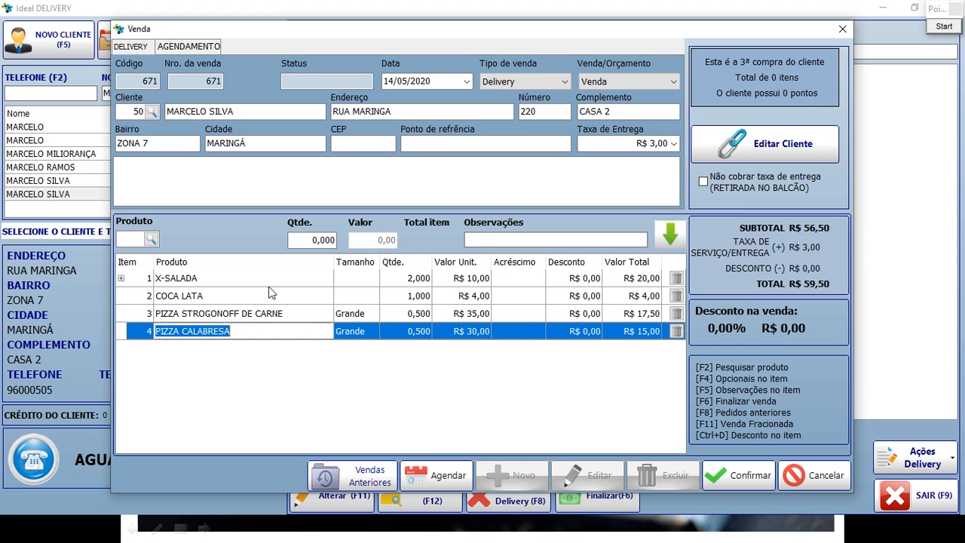
click(944, 28)
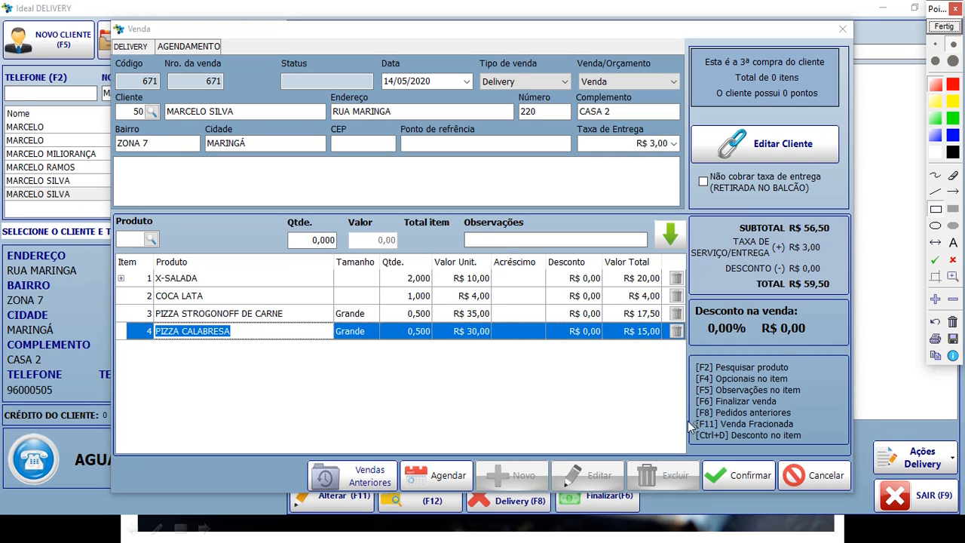
drag(718, 437, 814, 450)
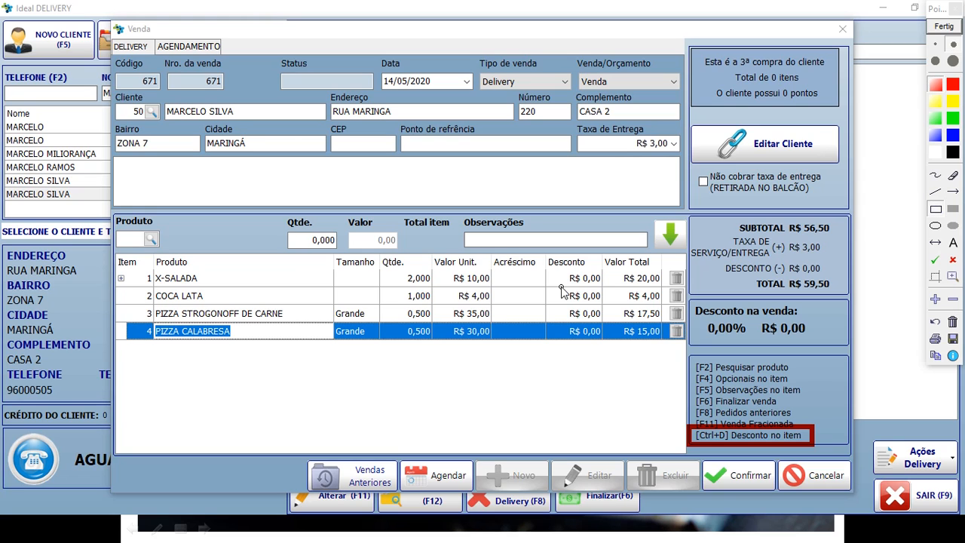
click(951, 29)
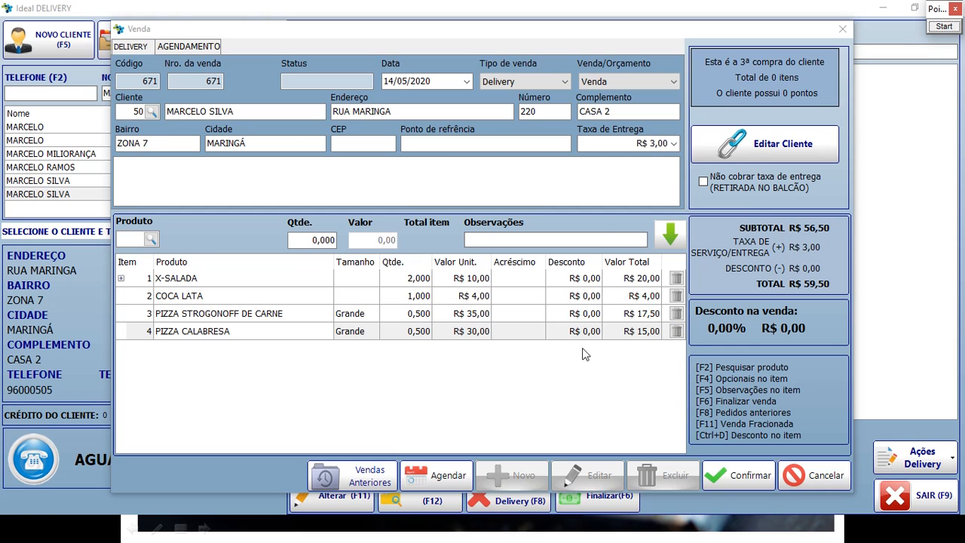
Pay sale 671's R$ 59,50 with Dinheiro and confirm it.
click(738, 477)
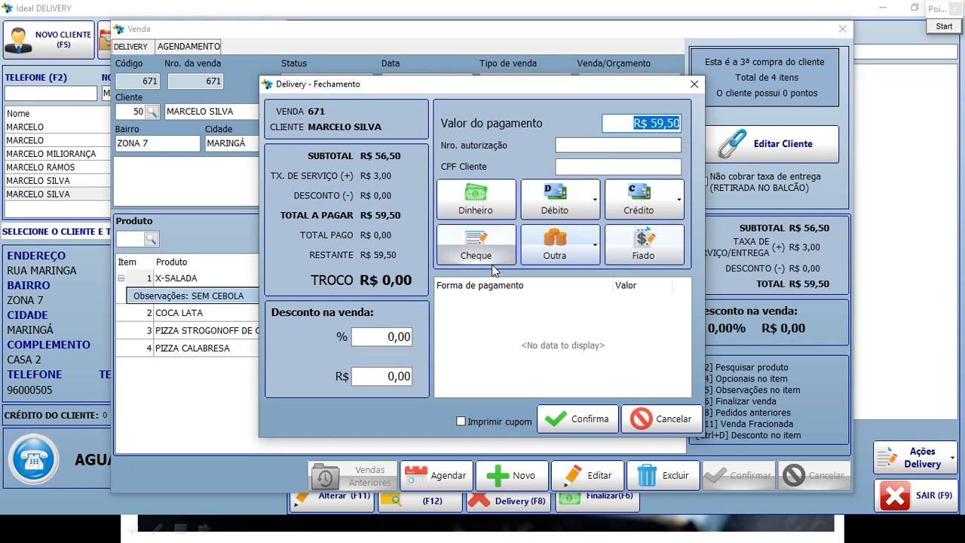
click(483, 197)
click(584, 417)
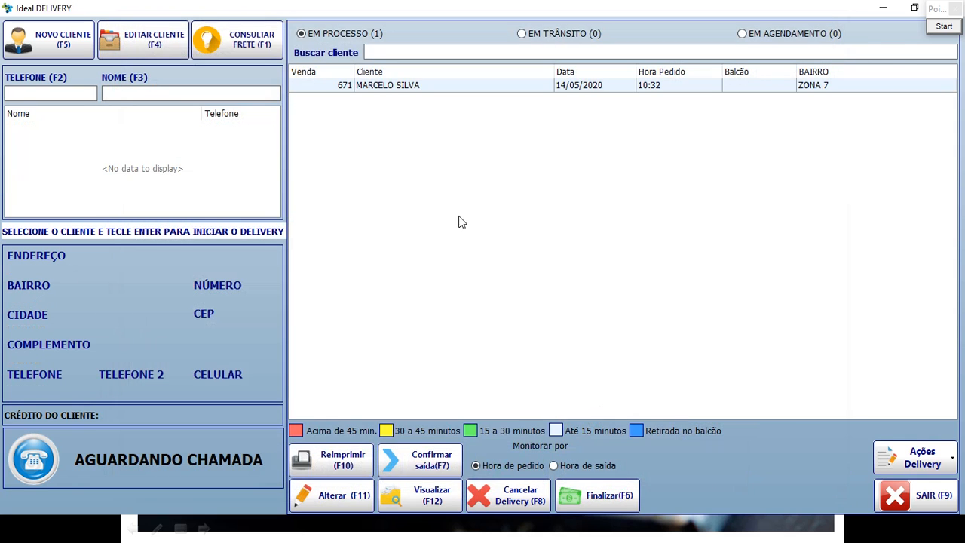
Select order 671, box Confirmar saída and Finalizar(F6) in red, then open its finalize dialog.
click(401, 85)
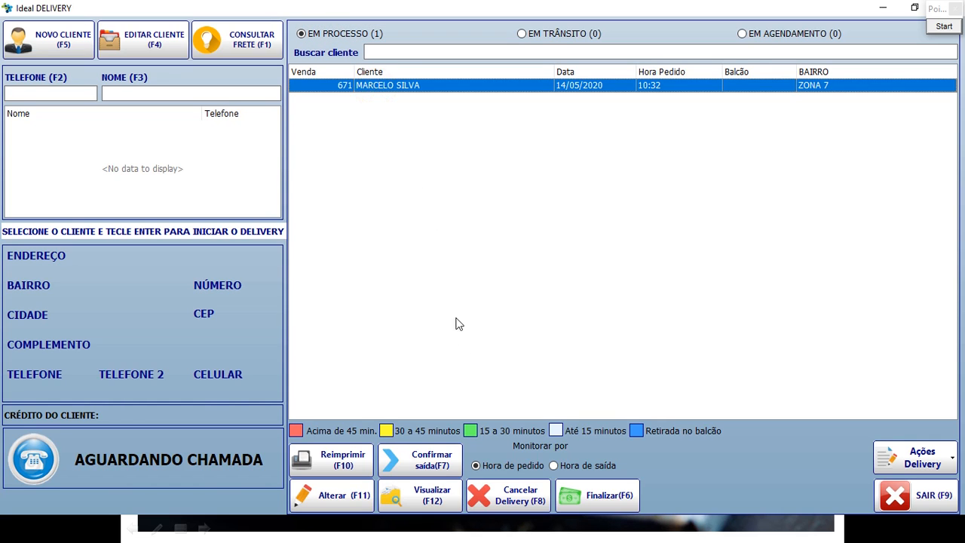
click(944, 27)
drag(354, 420, 477, 487)
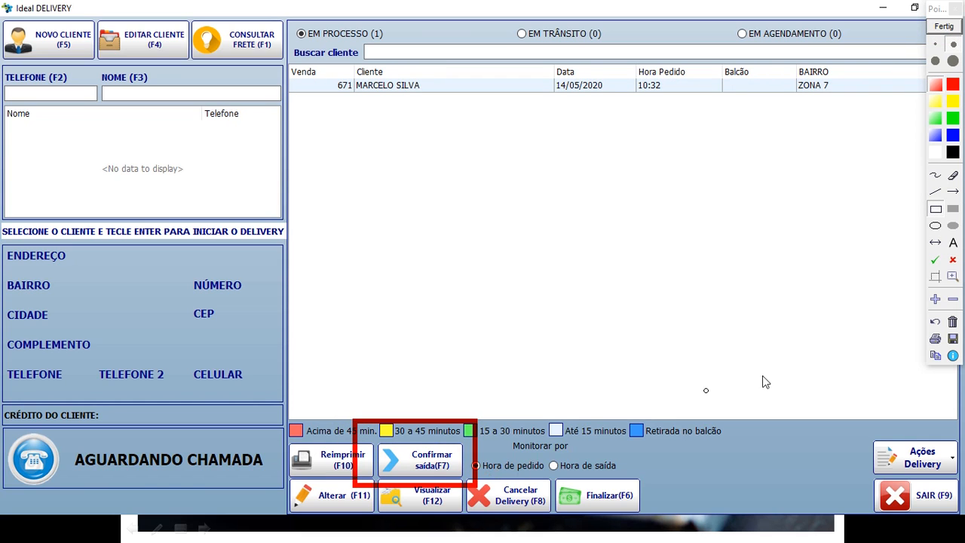
click(935, 321)
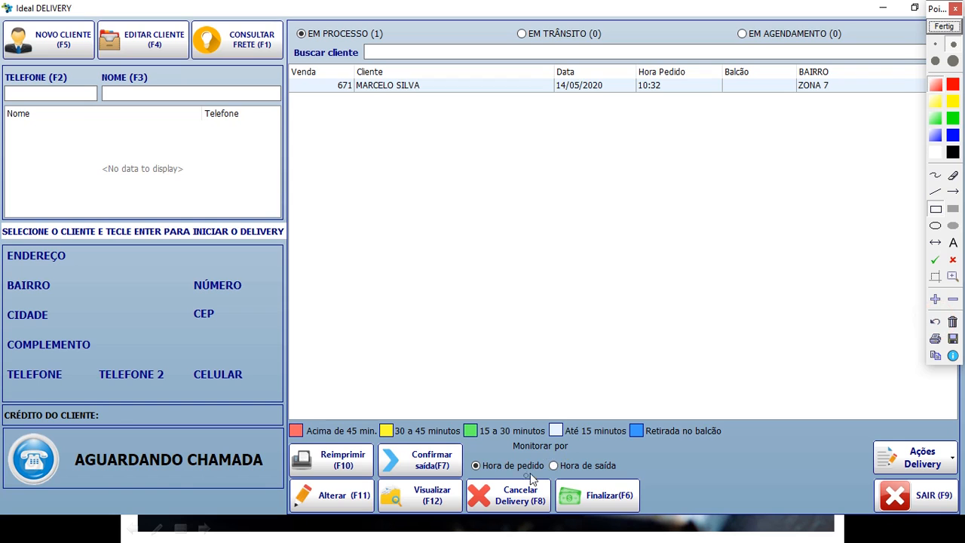
mouse_move(544, 453)
mouse_down()
mouse_move(621, 517)
mouse_move(664, 528)
mouse_move(655, 523)
mouse_up()
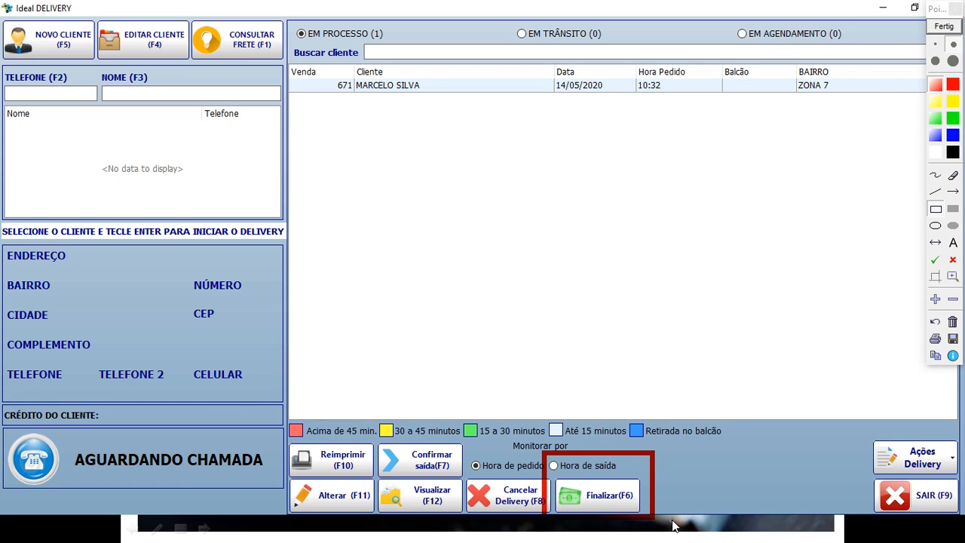
click(943, 27)
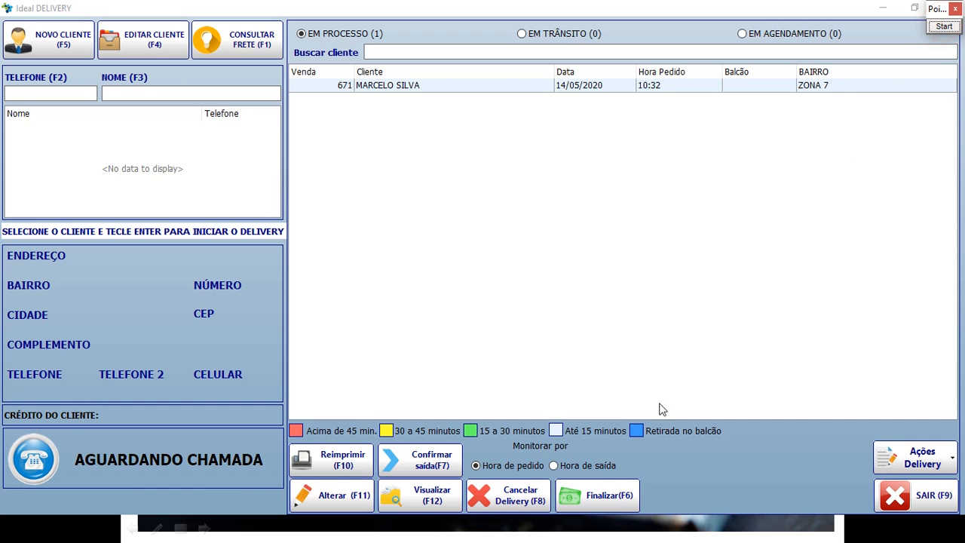
click(584, 496)
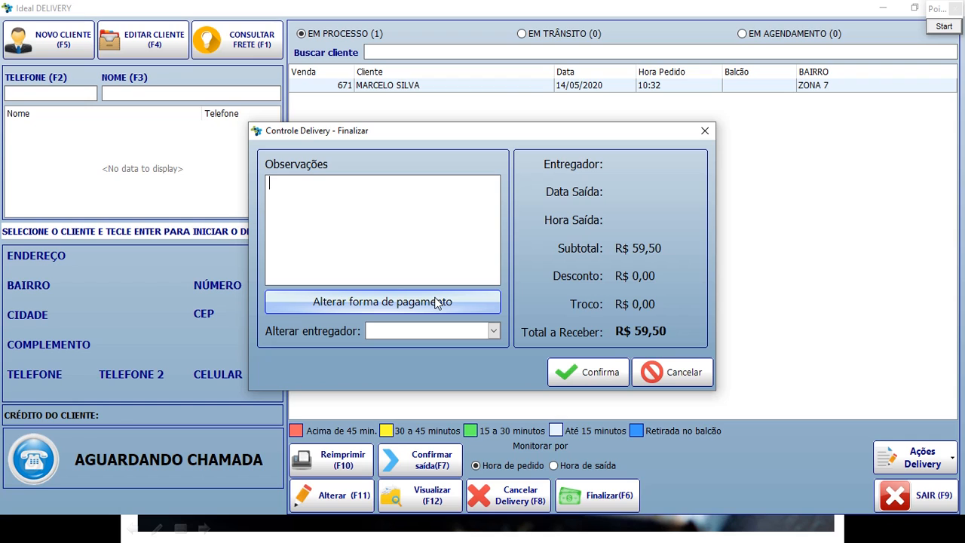
Dismiss the missing-courier warning, choose ADMINISTRADOR as courier for order 671, and confirm finalization.
click(614, 373)
click(539, 313)
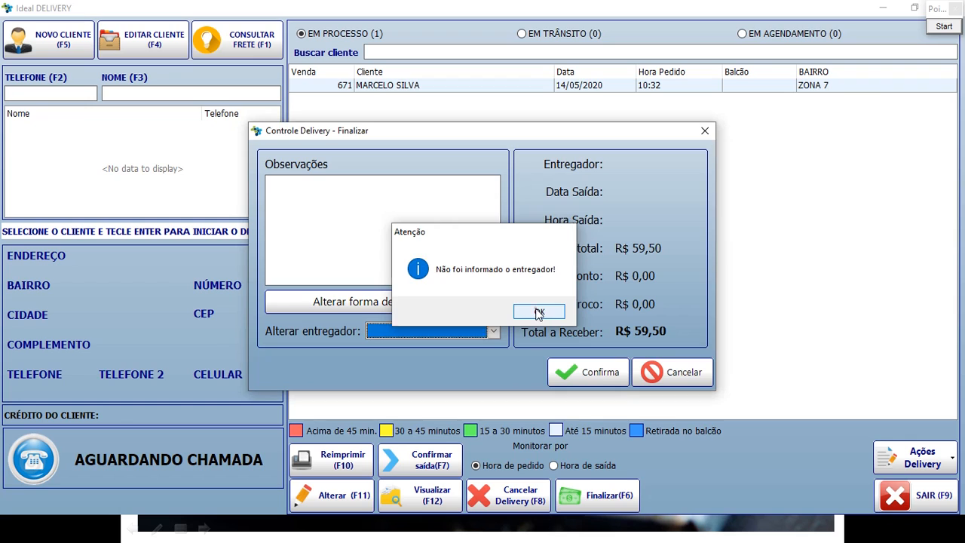
click(494, 331)
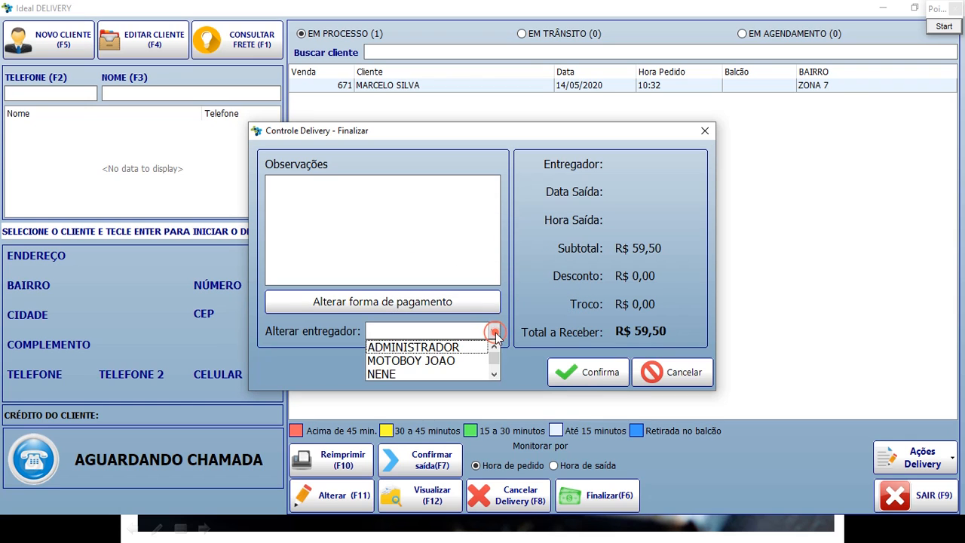
click(452, 349)
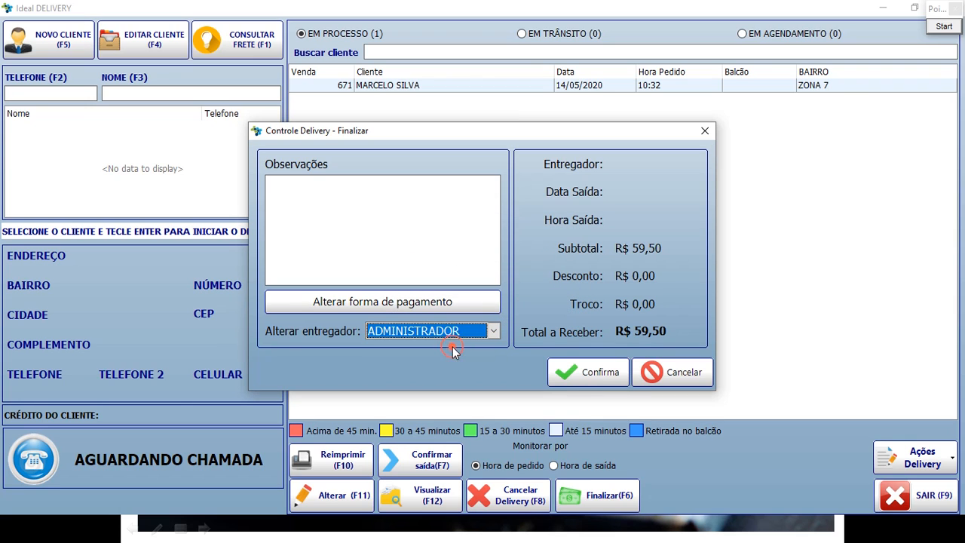
click(494, 332)
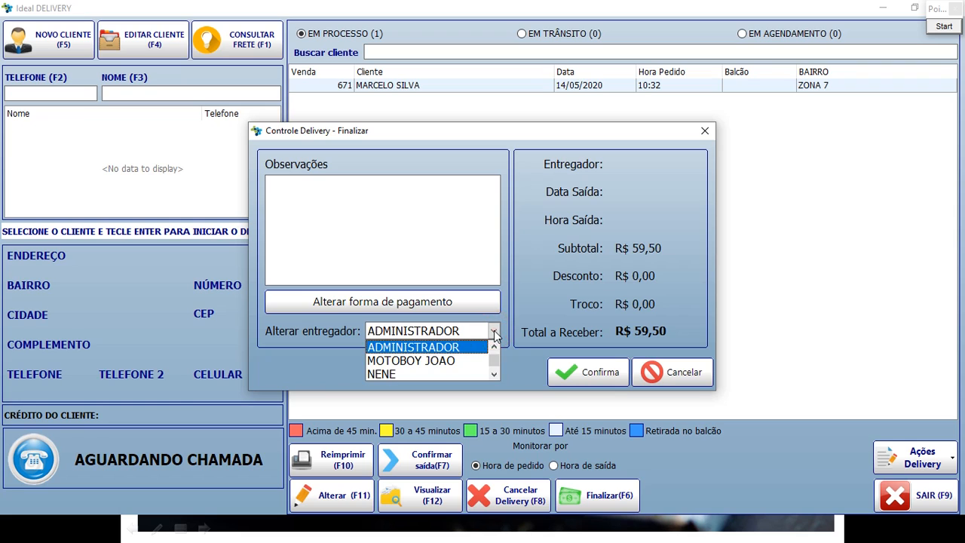
click(494, 331)
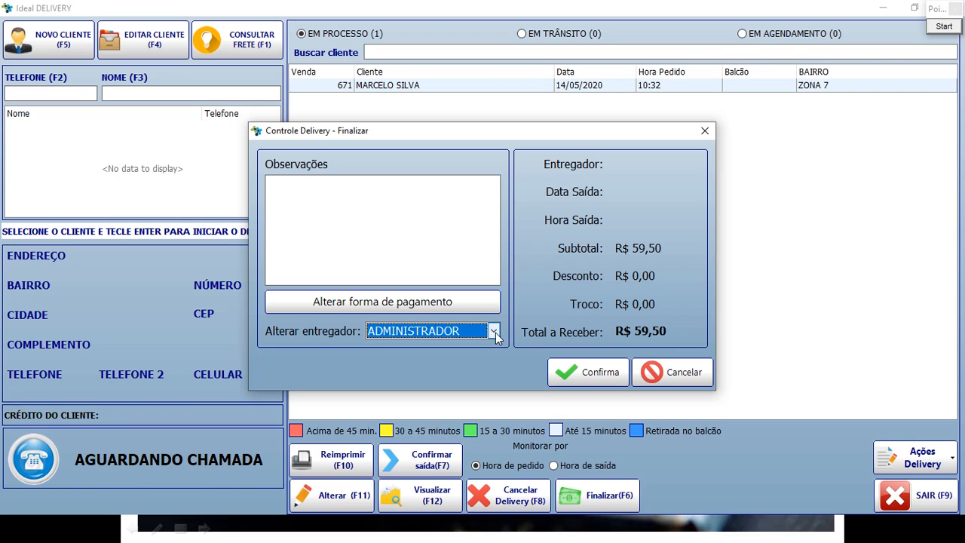
click(494, 333)
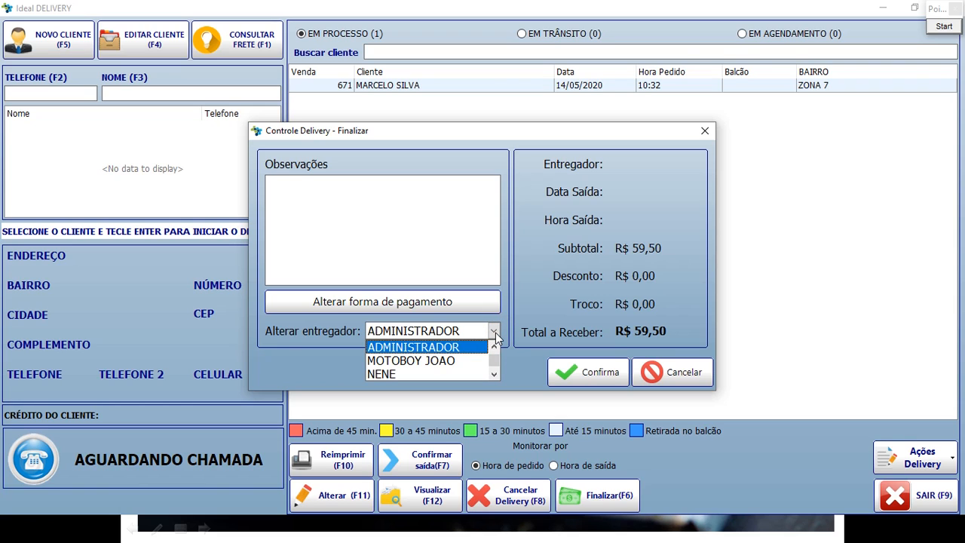
click(495, 334)
click(584, 370)
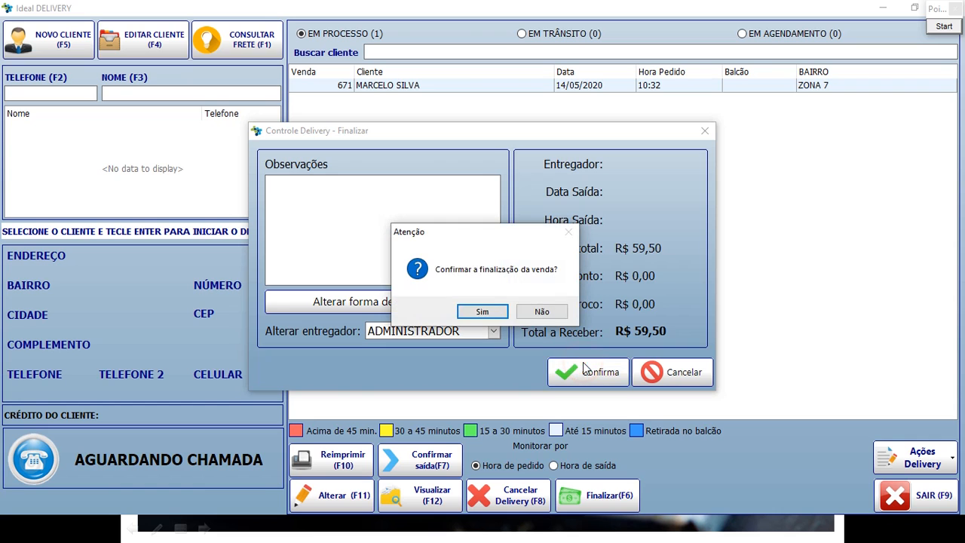
Answer Sim to finalize sale 671 and print its receipt on IMPRESSORA (2).
click(482, 311)
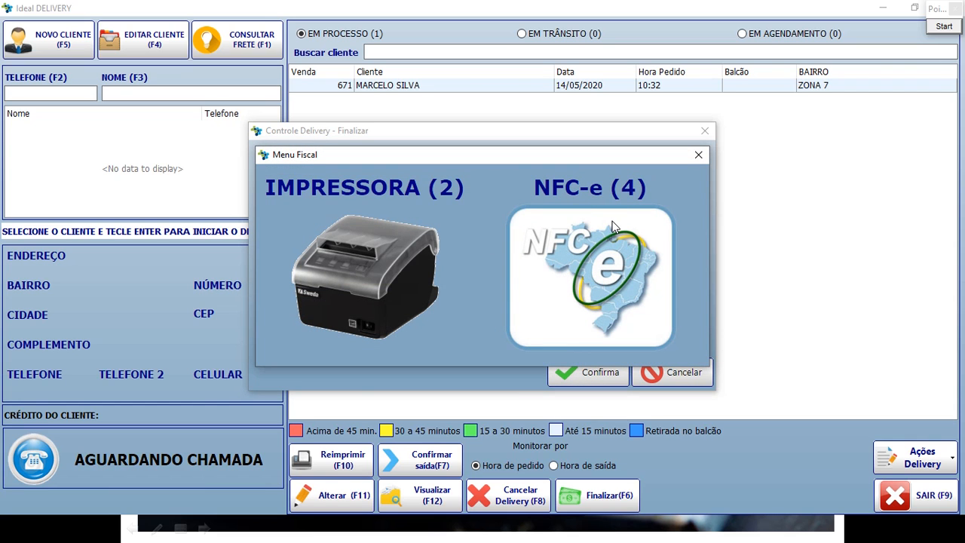
click(377, 245)
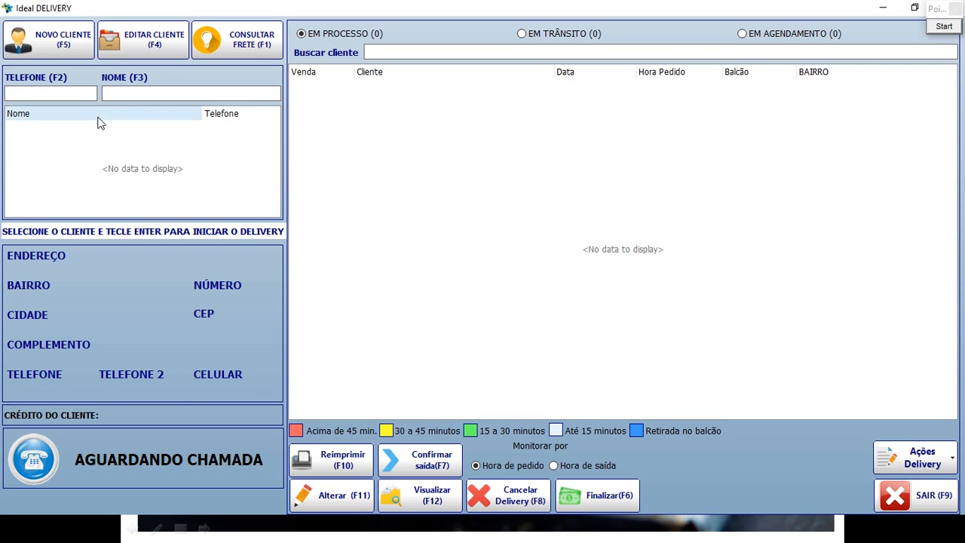
Find the returning customer by their phone number and start new delivery sale 672 for them.
click(63, 92)
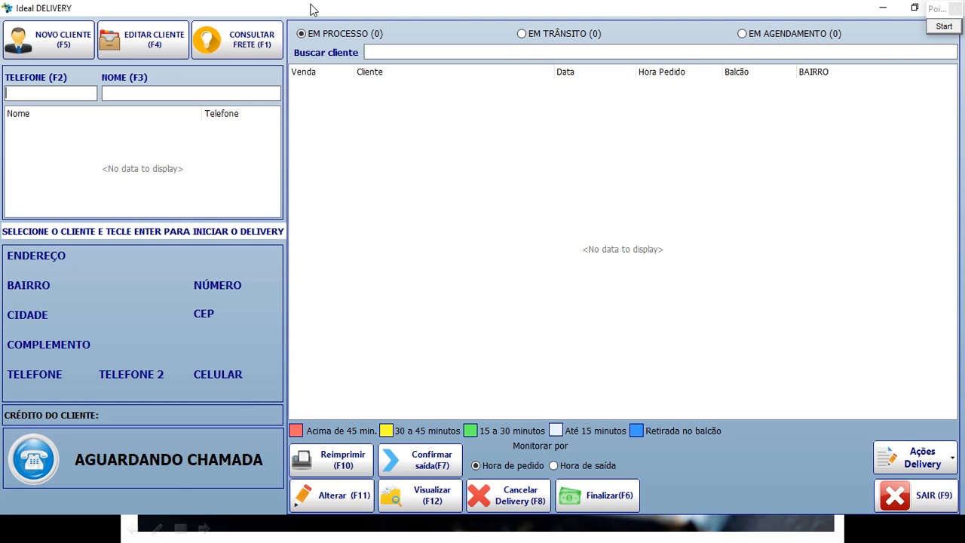
text(9600)
key(BackSpace)
key(BackSpace)
key(BackSpace)
key(BackSpace)
text(0505)
key(Return)
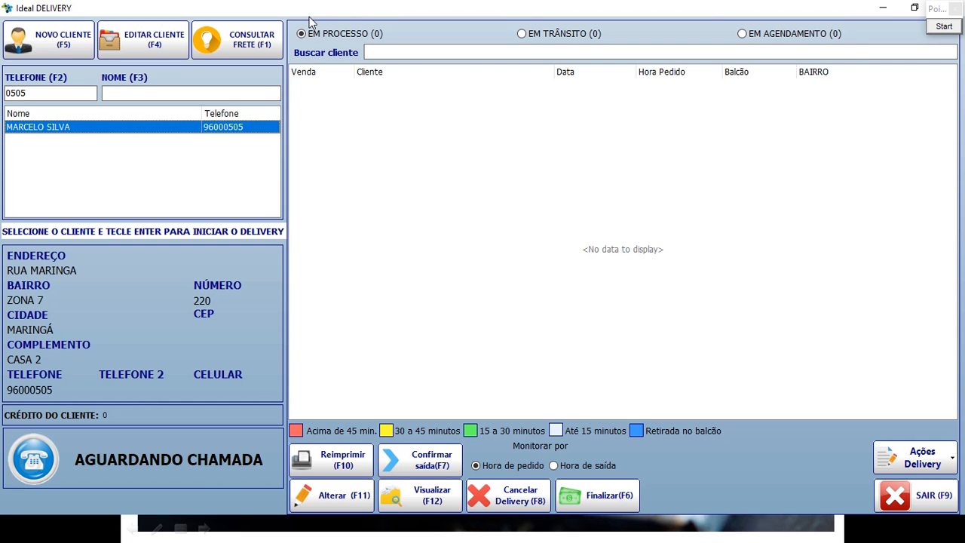
key(Return)
Add product code 56 (one X-SALADA) and bring up the R$ 13,00 payment screen.
text(56)
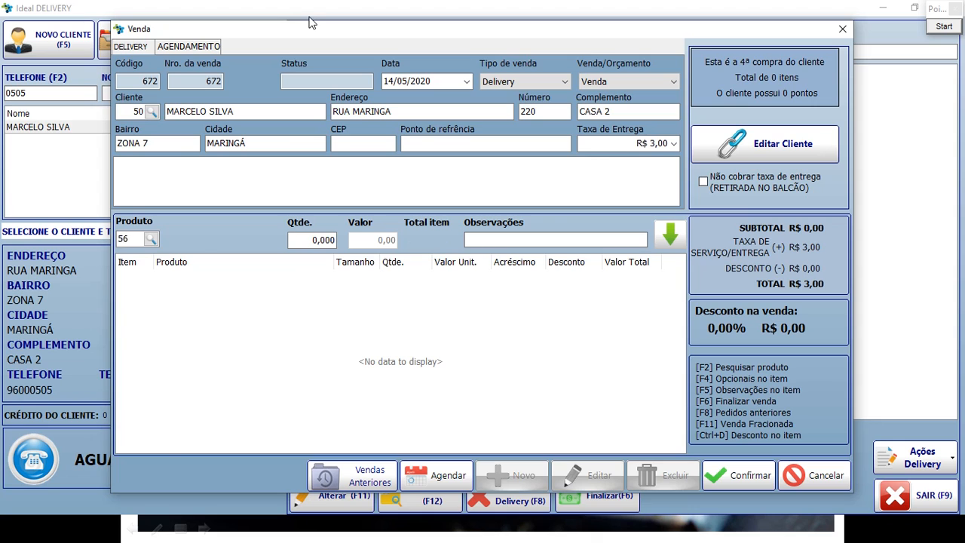
key(Return)
key(Return)
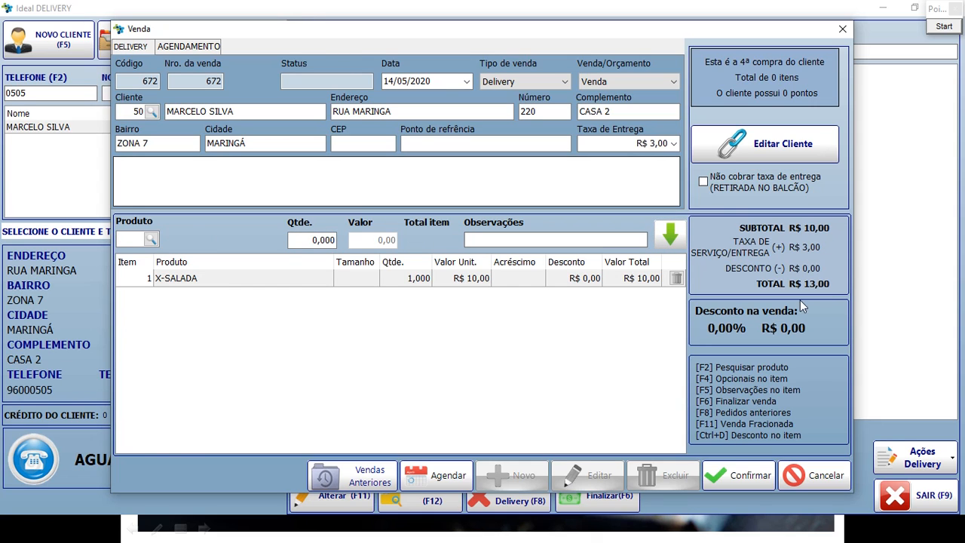
click(743, 473)
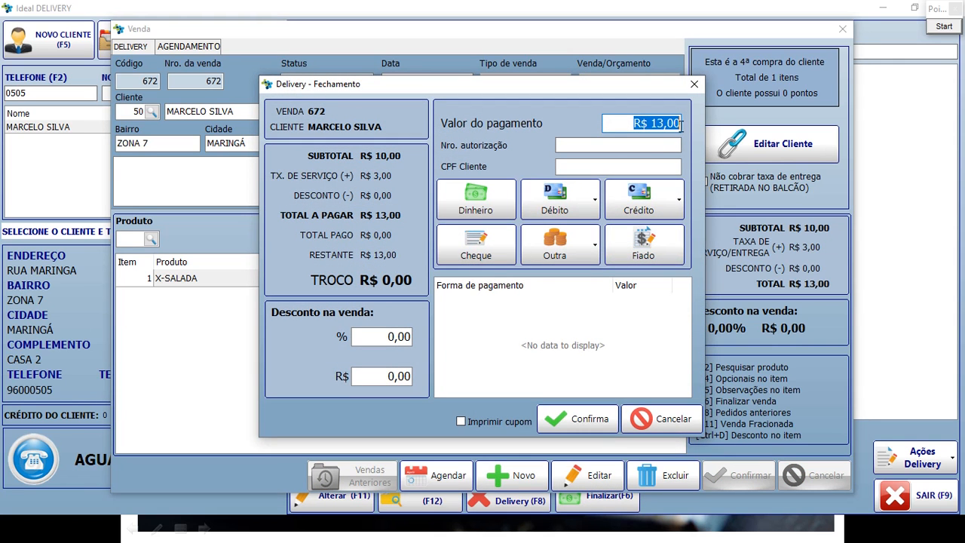
click(949, 27)
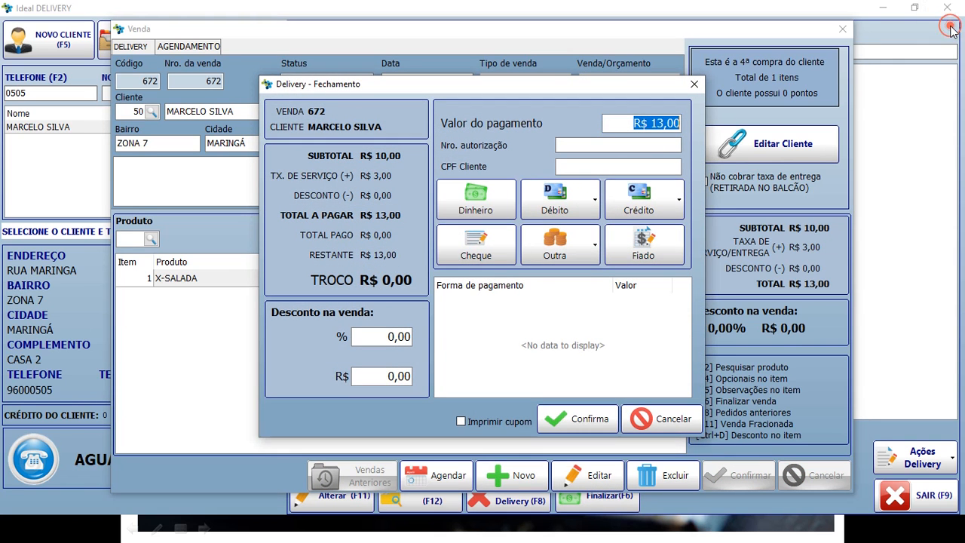
drag(423, 154, 692, 181)
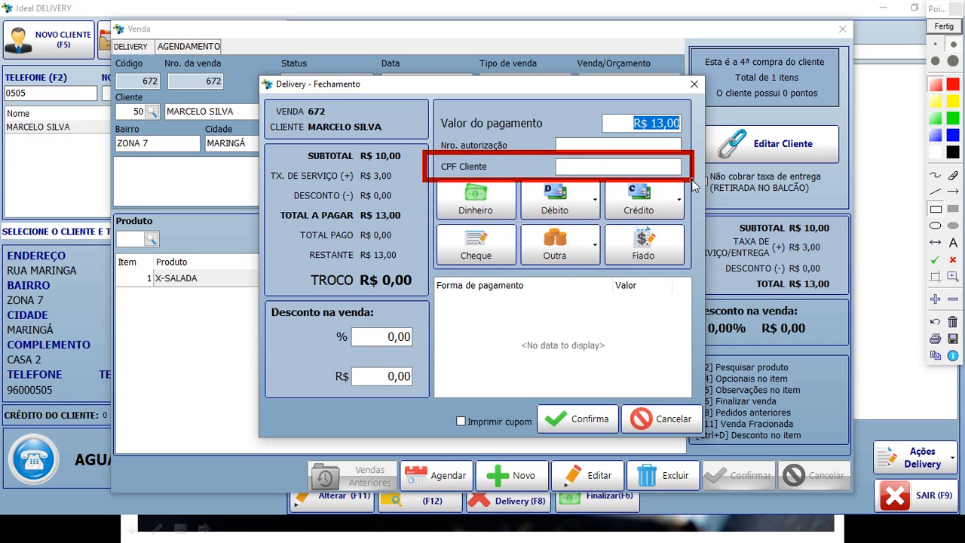
drag(556, 155, 684, 175)
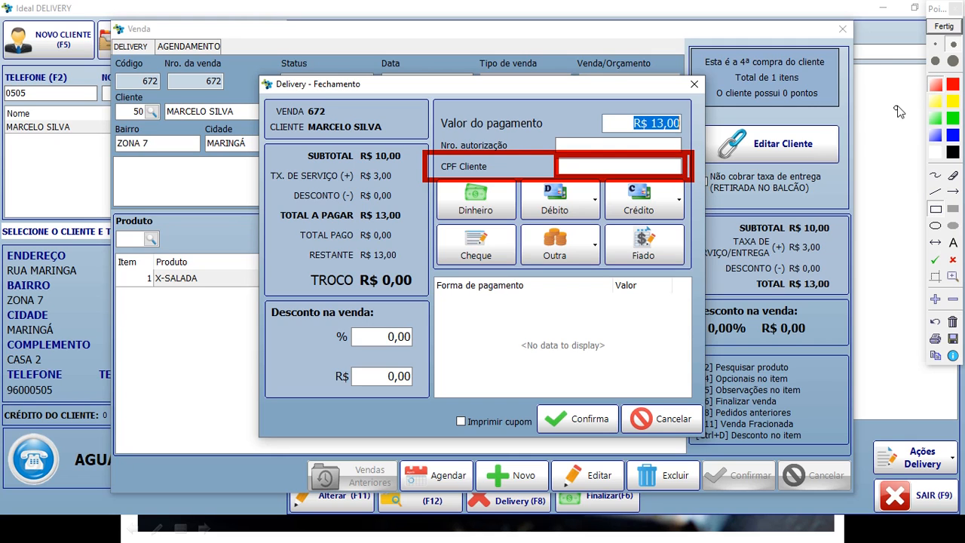
click(945, 34)
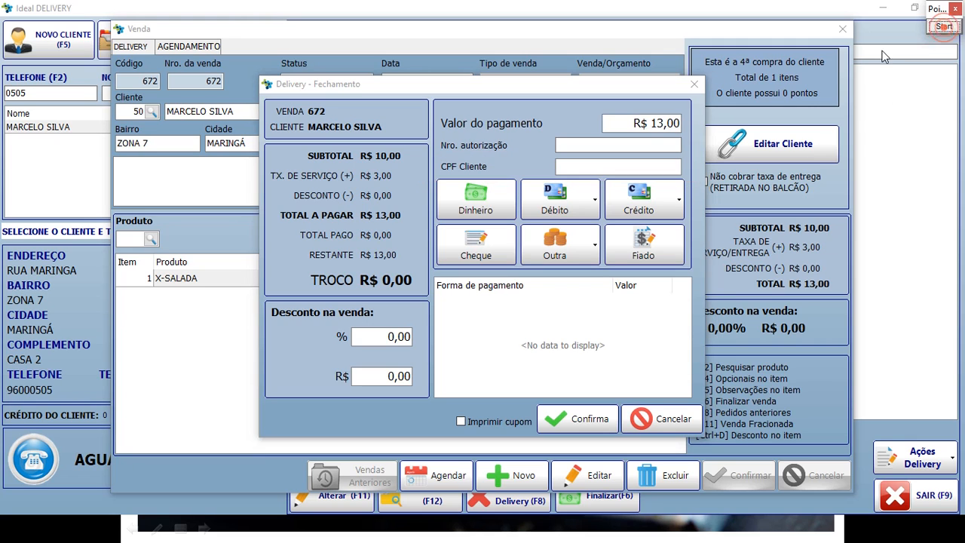
click(595, 163)
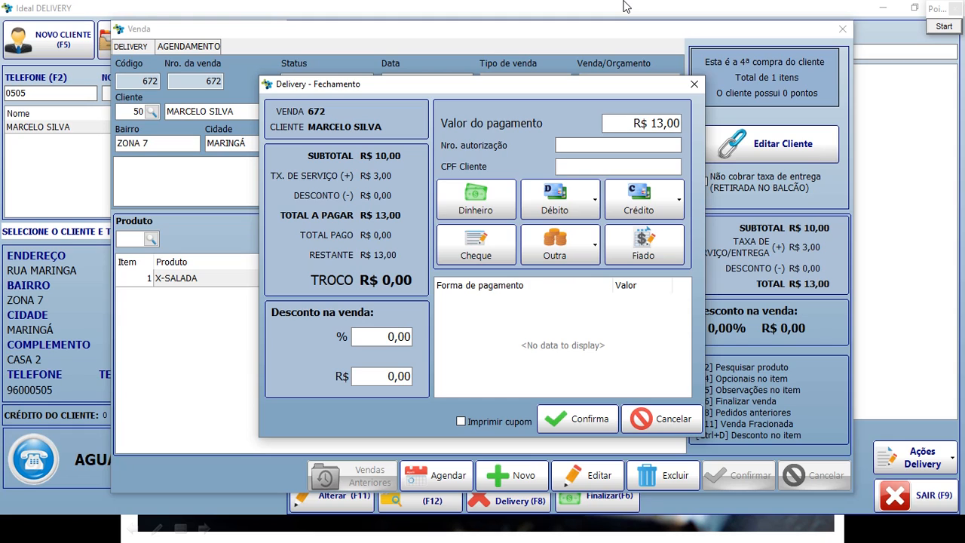
key(Tab)
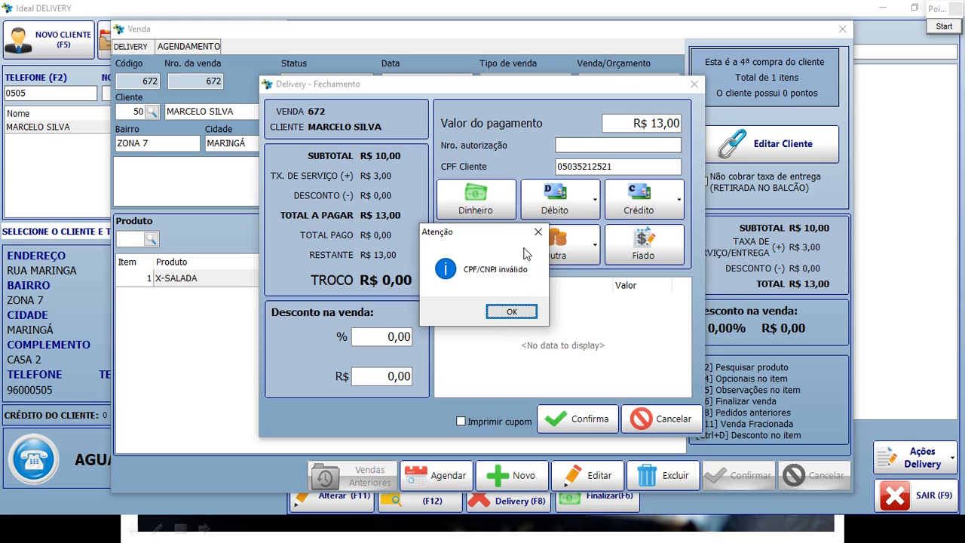
drag(513, 230, 527, 200)
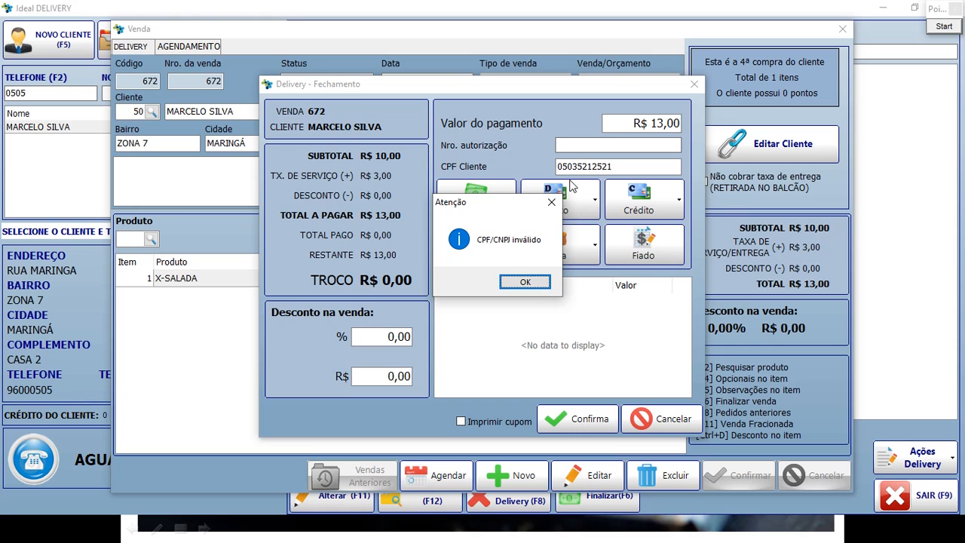
click(551, 202)
double_click(668, 166)
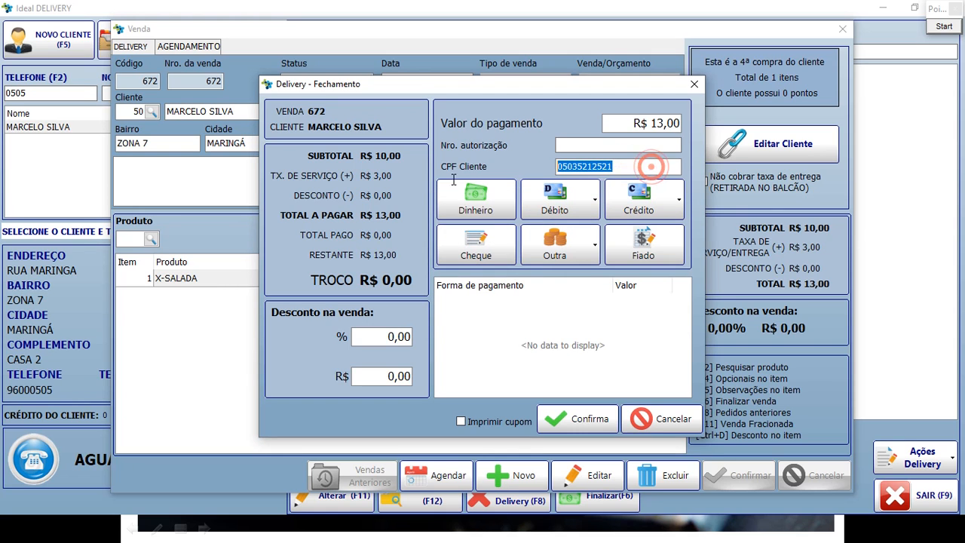
key(BackSpace)
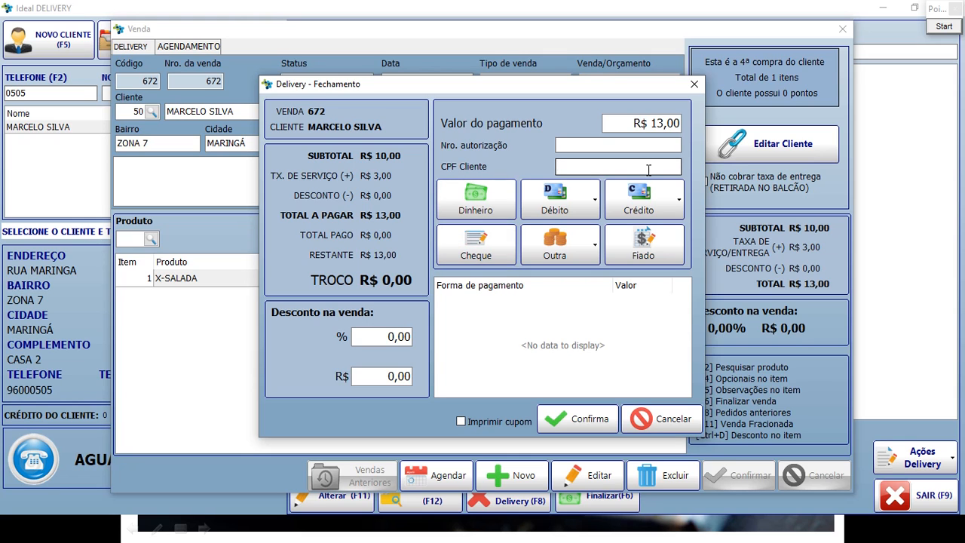
Dismiss the invalid CPF warning, pay R$ 50,00 in cash (R$ 37,00 change), and close sale 672.
click(620, 123)
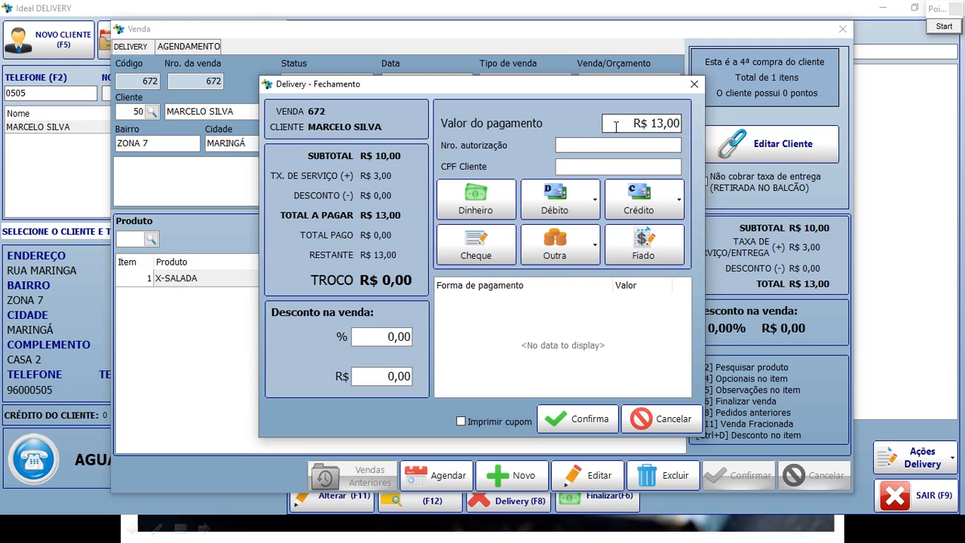
click(511, 311)
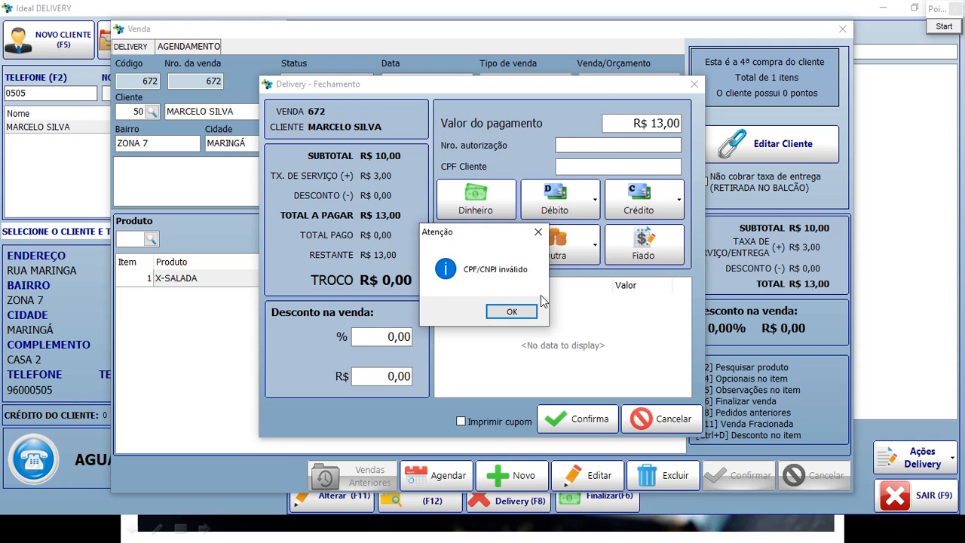
click(518, 315)
click(634, 125)
text(50)
key(Tab)
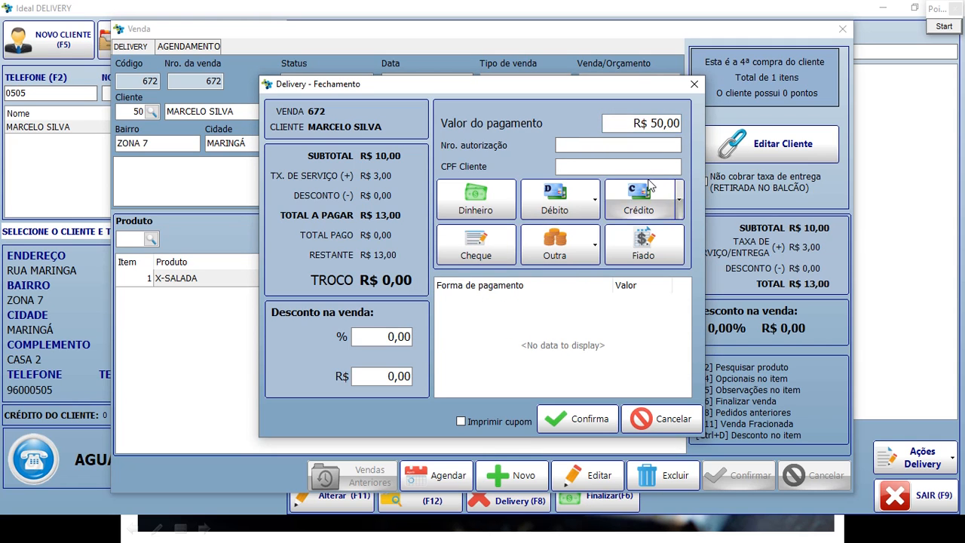
click(462, 192)
click(601, 421)
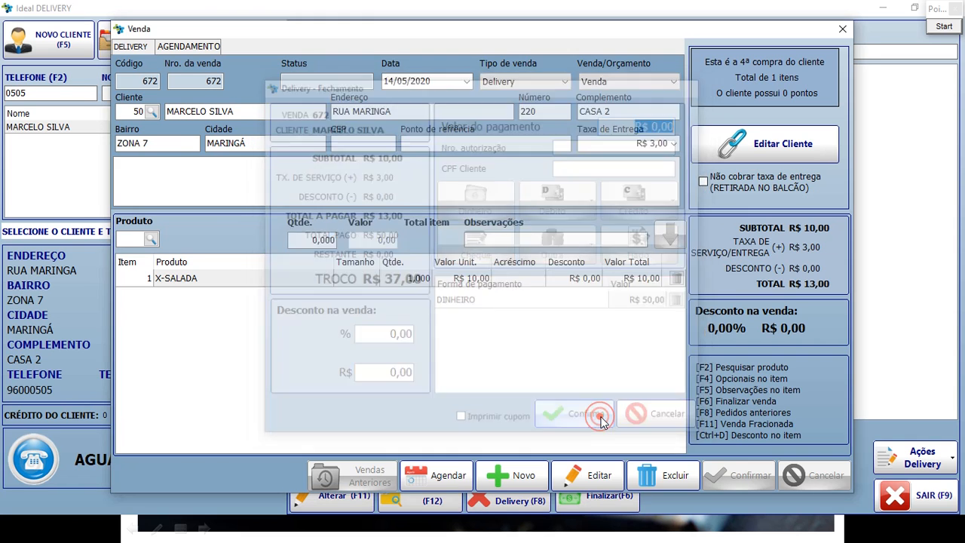
click(369, 88)
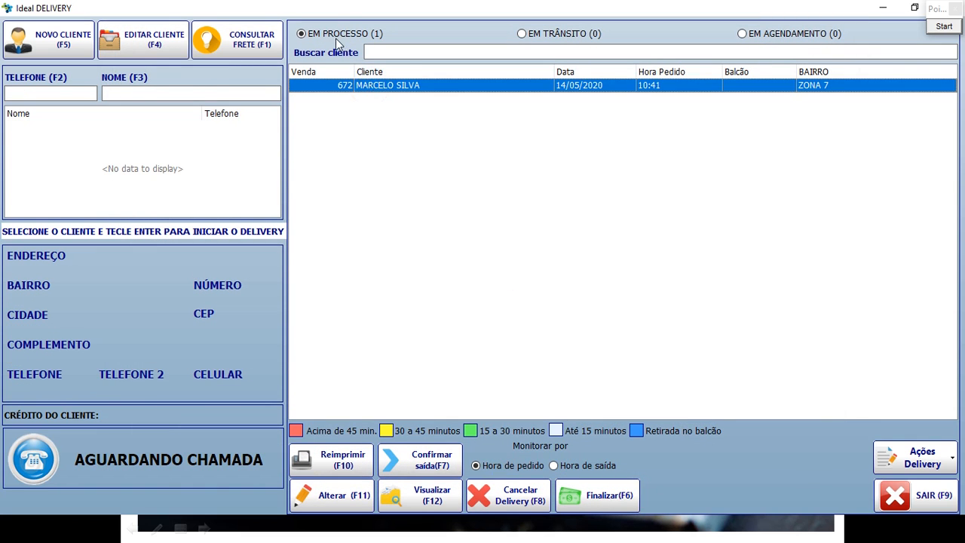
Refresh the list, select order 672, and dispatch it with the motoboy courier.
click(334, 33)
click(386, 86)
click(444, 467)
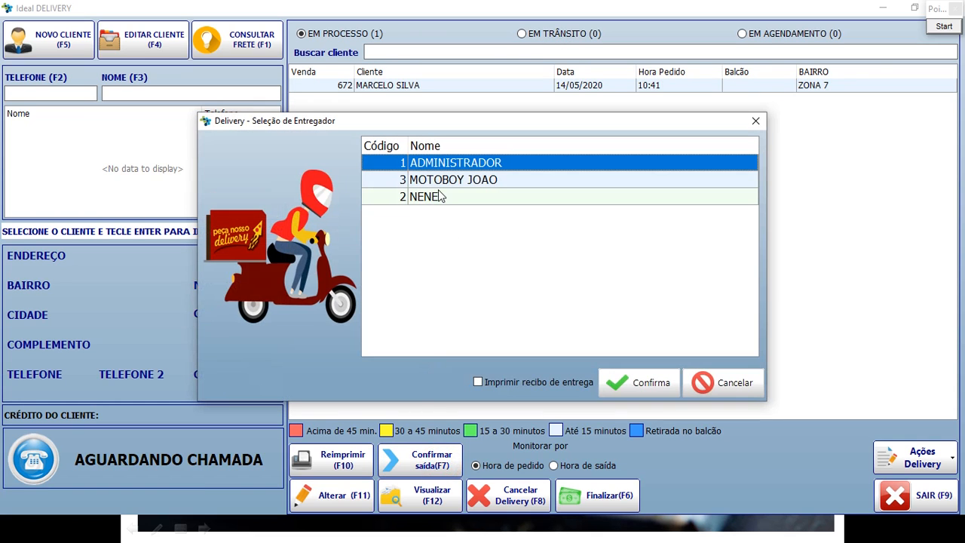
click(441, 186)
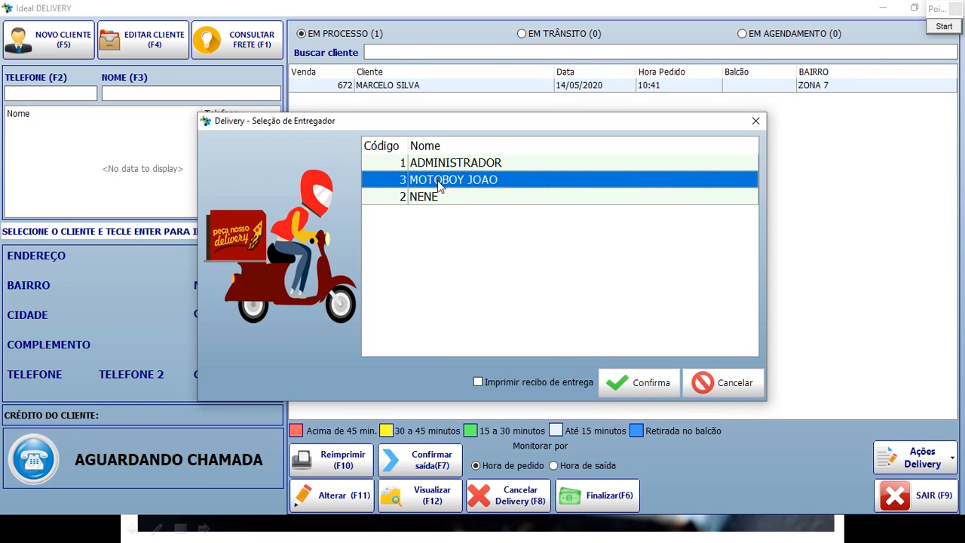
click(661, 386)
Show the EM TRÂNSITO list, select order 672, and open its R$ 50,00 finalize window.
click(534, 34)
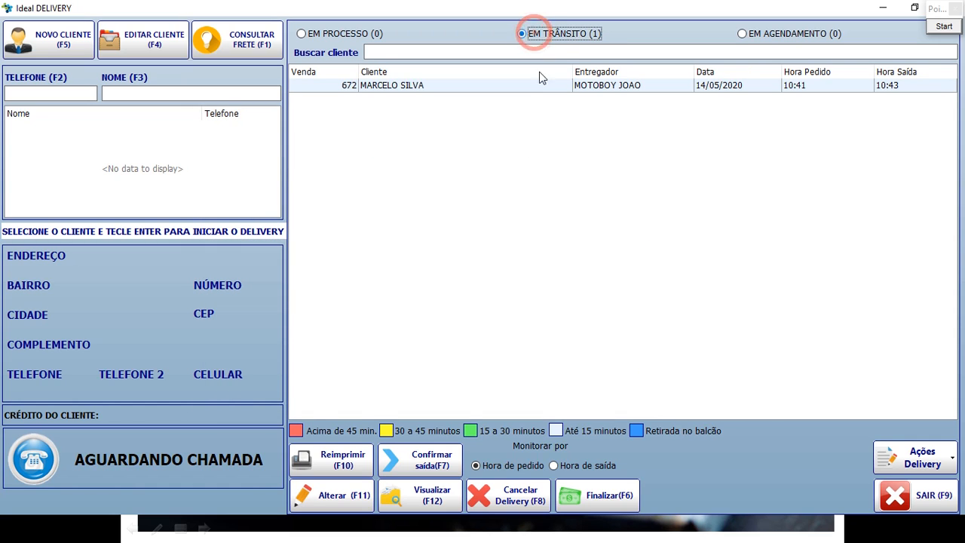
click(483, 88)
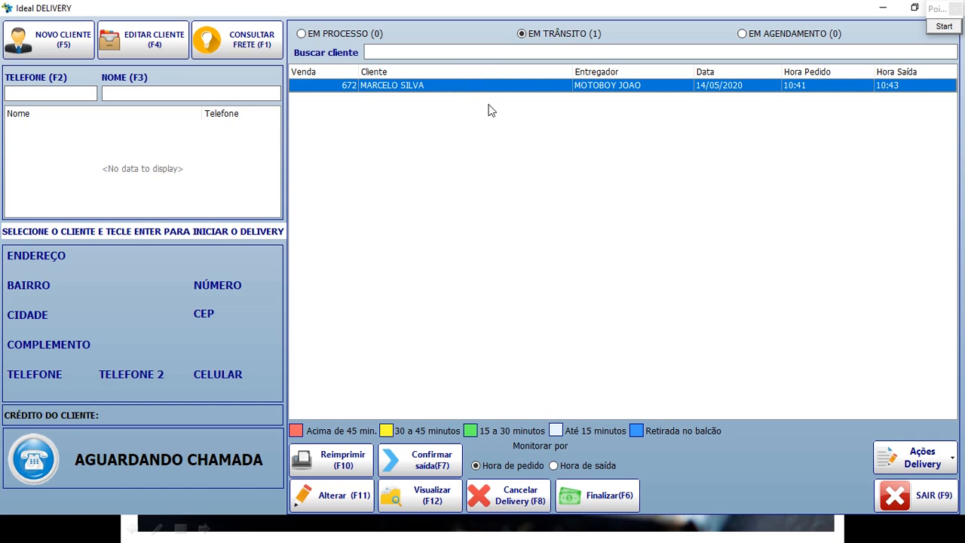
click(597, 497)
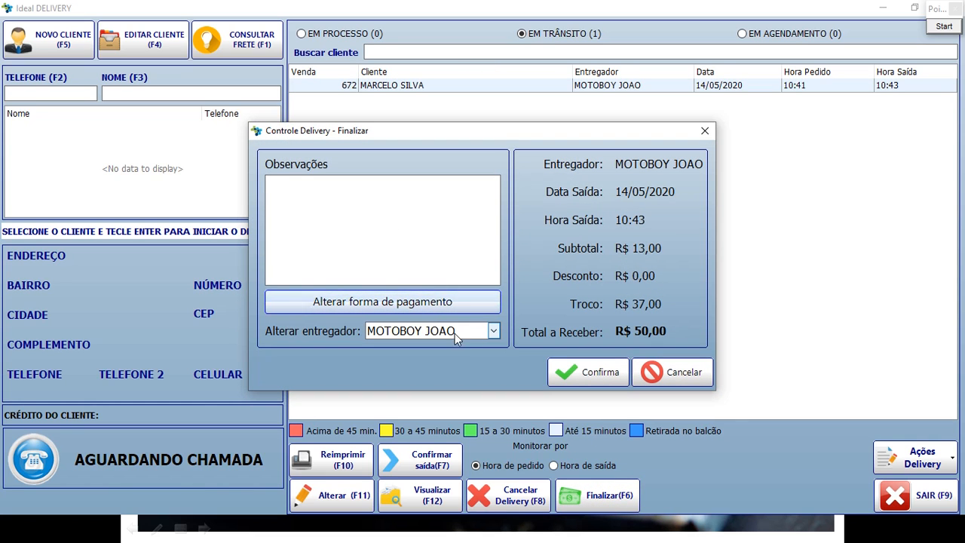
Confirm finalizing order 672, answer Sim, and issue its NFC-e (4).
click(603, 371)
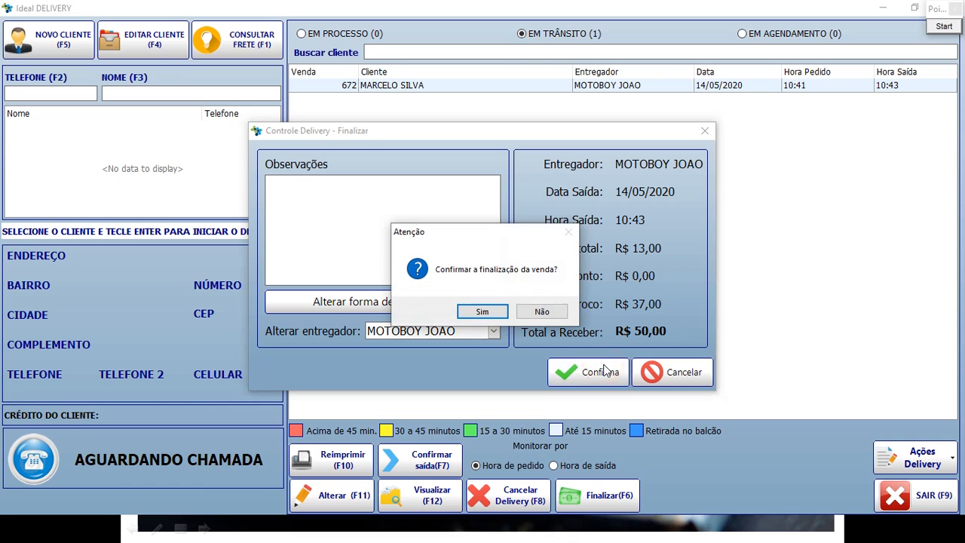
click(492, 311)
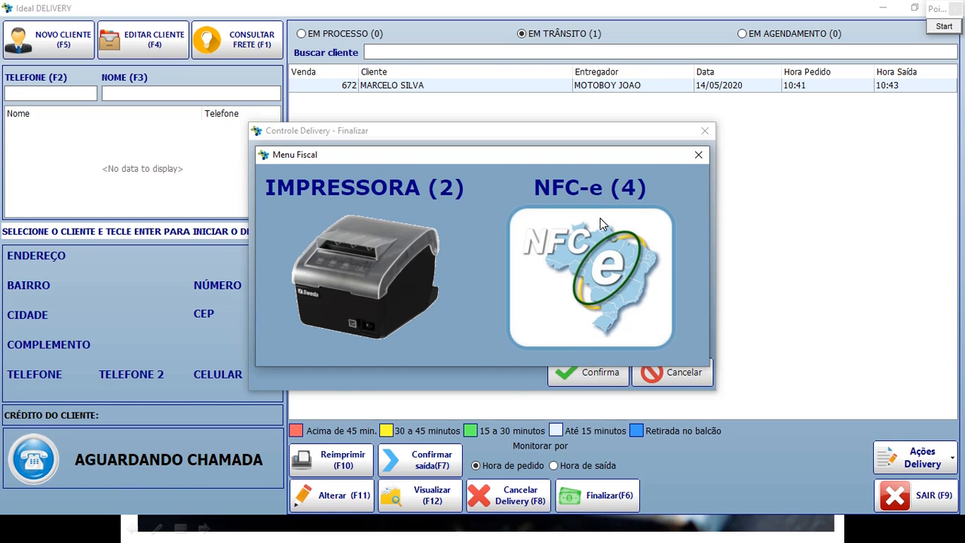
click(600, 218)
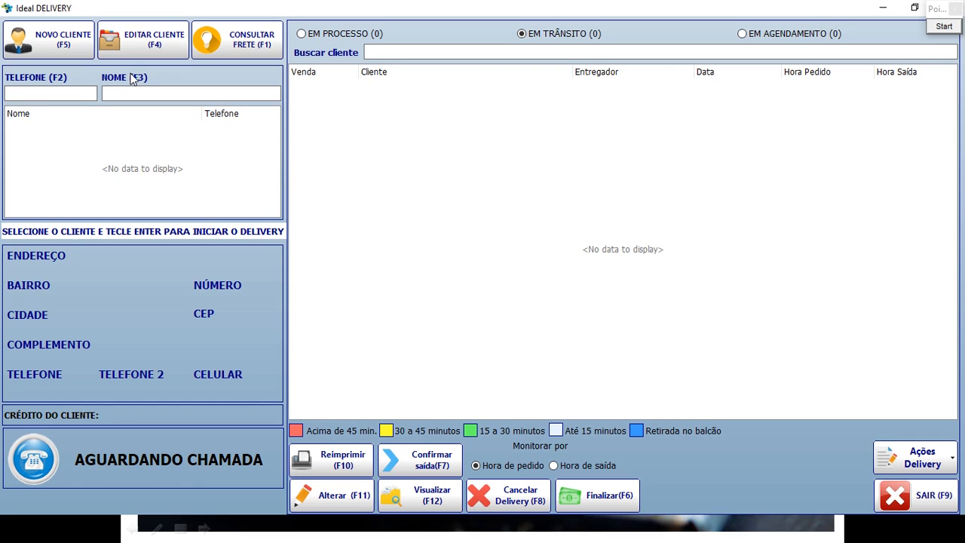
click(950, 29)
mouse_move(6, 413)
mouse_down()
mouse_move(41, 480)
mouse_move(236, 495)
mouse_move(282, 485)
mouse_up()
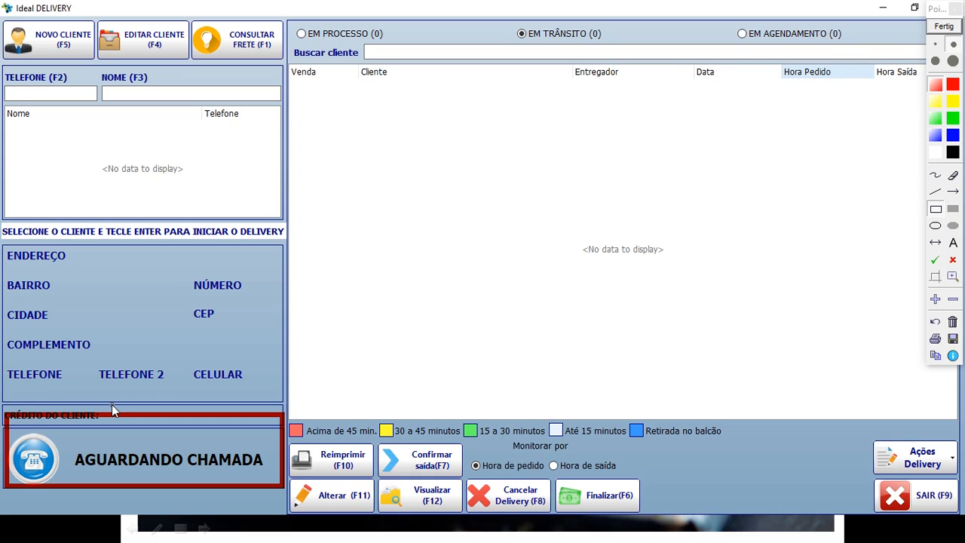
click(944, 27)
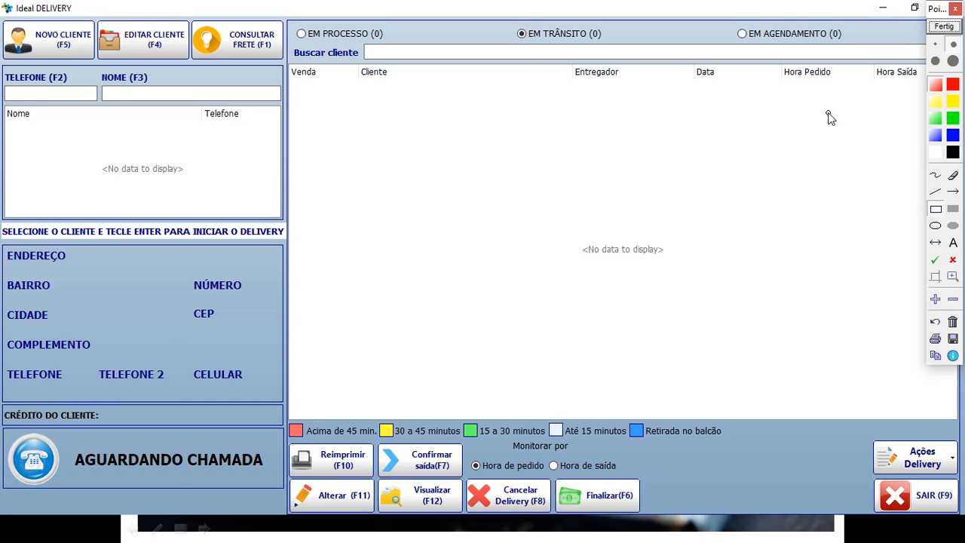
key(Escape)
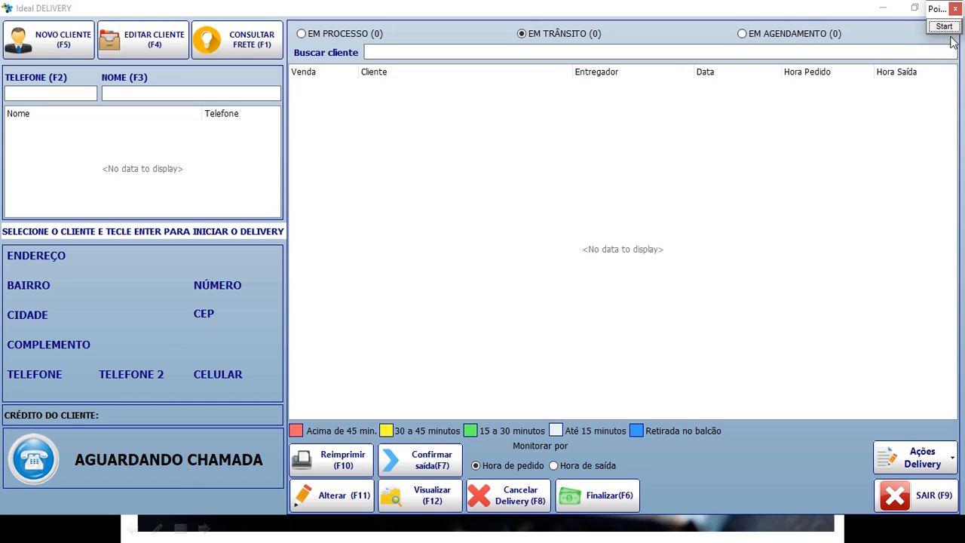
click(824, 106)
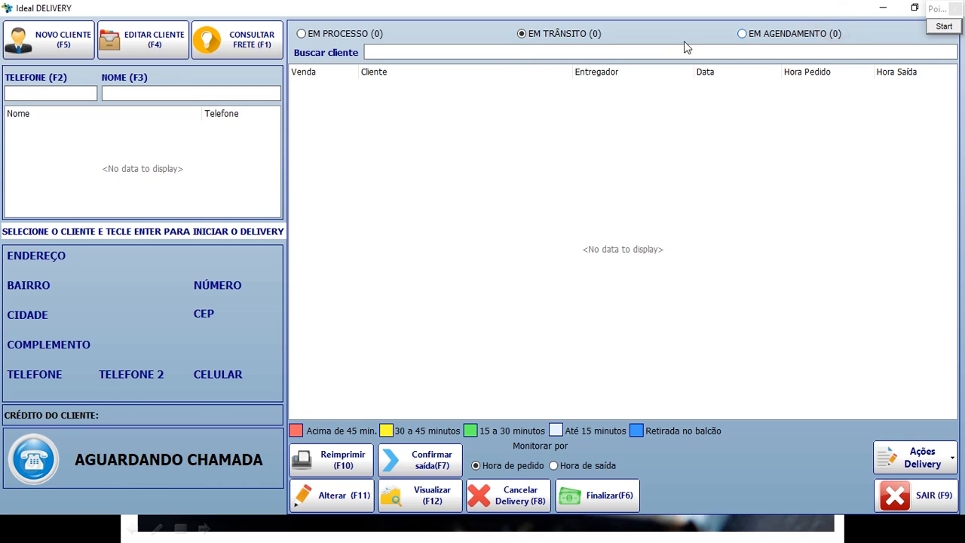
click(630, 185)
click(846, 10)
double_click(802, 10)
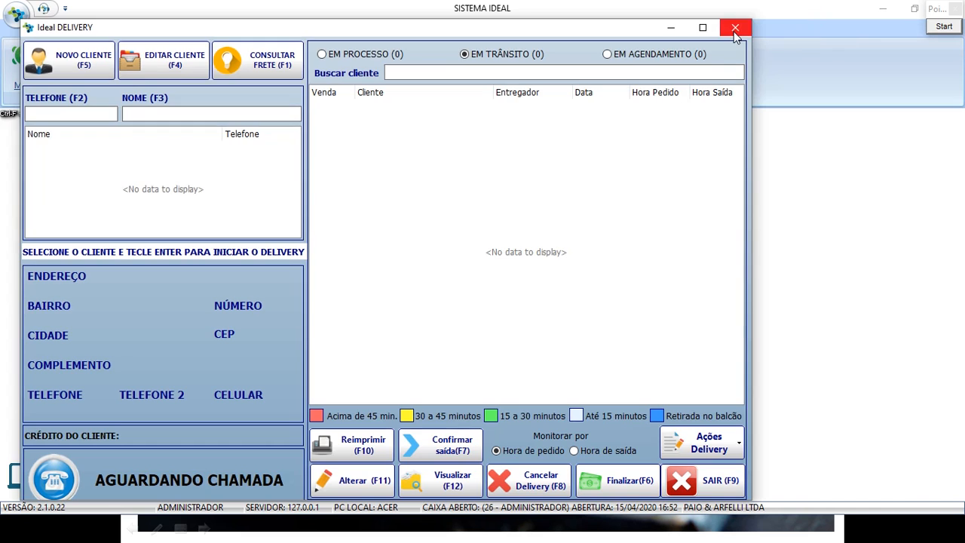
Close the Ideal DELIVERY window and launch Configuração Principal from 8 - Configuração do Sistema.
click(732, 26)
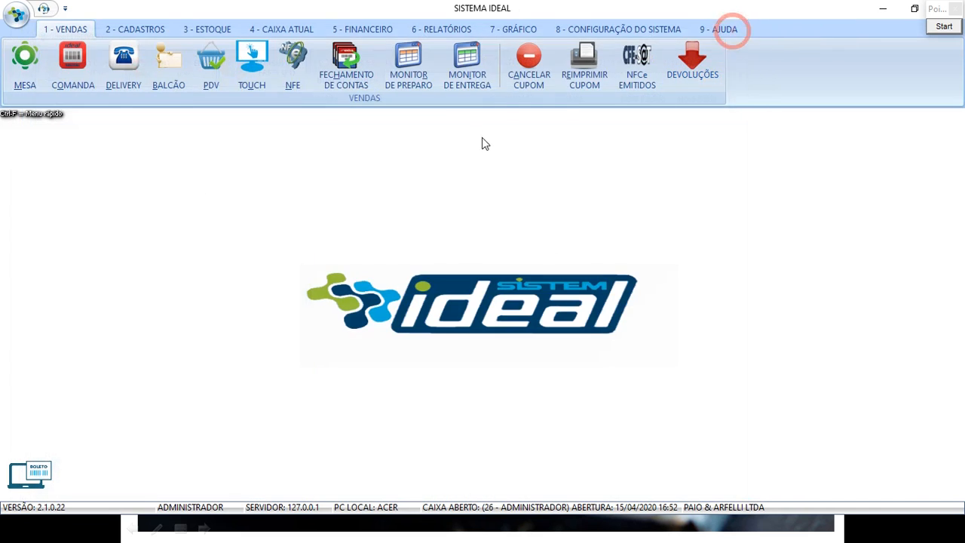
click(619, 29)
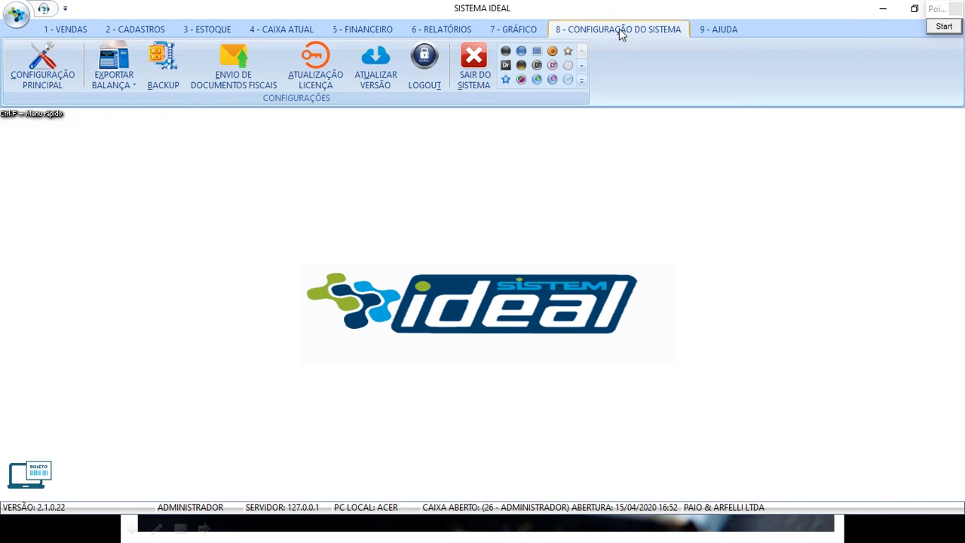
click(54, 65)
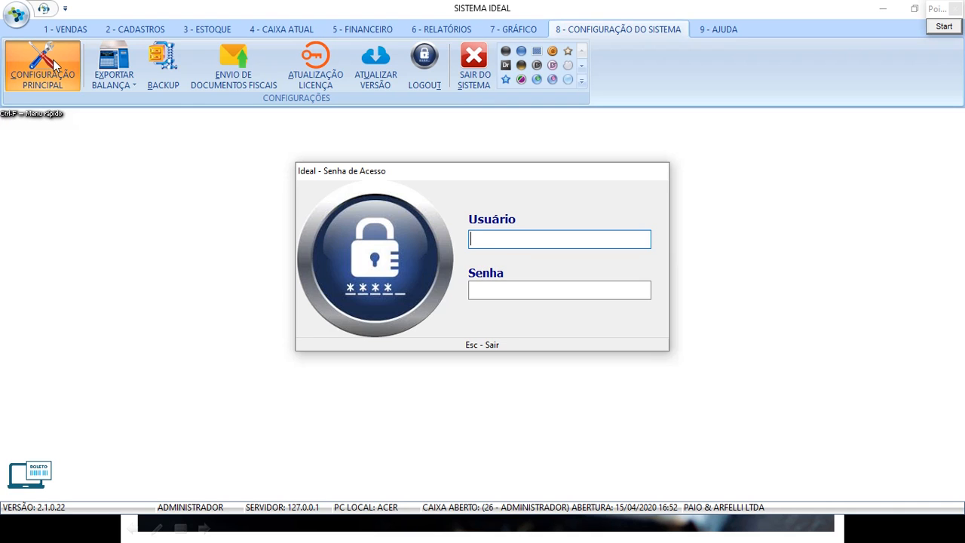
Log in with the administrator user and password to reach the Configurações dialog.
text(A)
key(Return)
text(1)
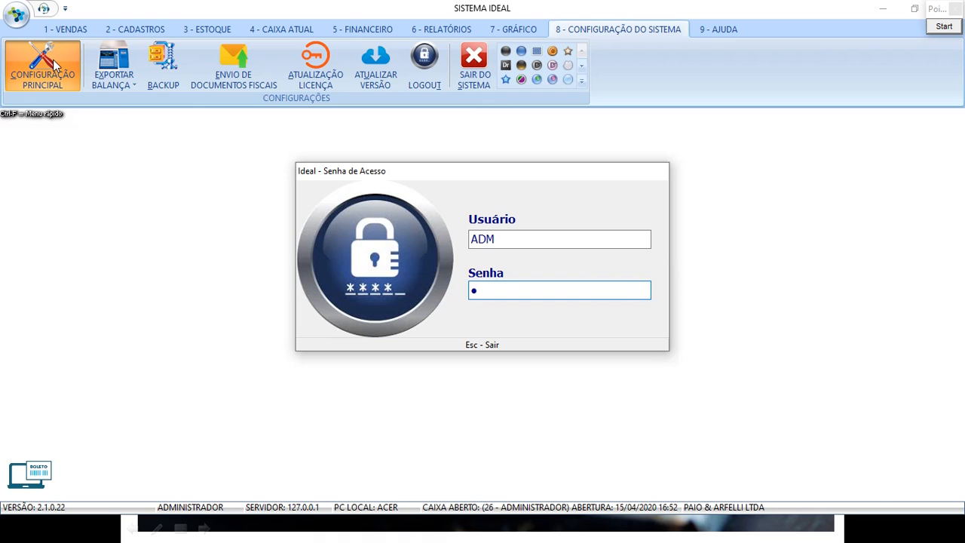
key(Return)
click(52, 61)
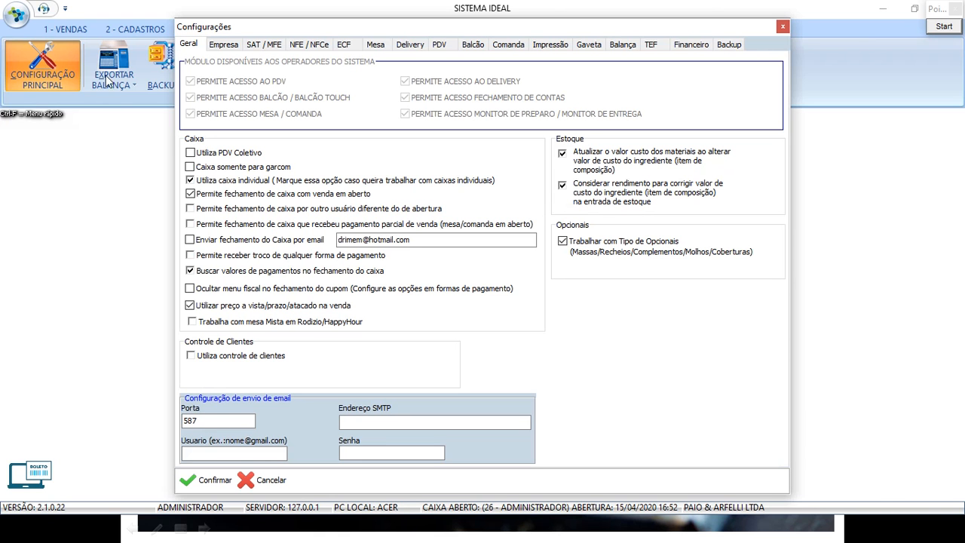
Show the Delivery settings and outline the Delivery tab and the single delivery-fee option in red.
click(411, 45)
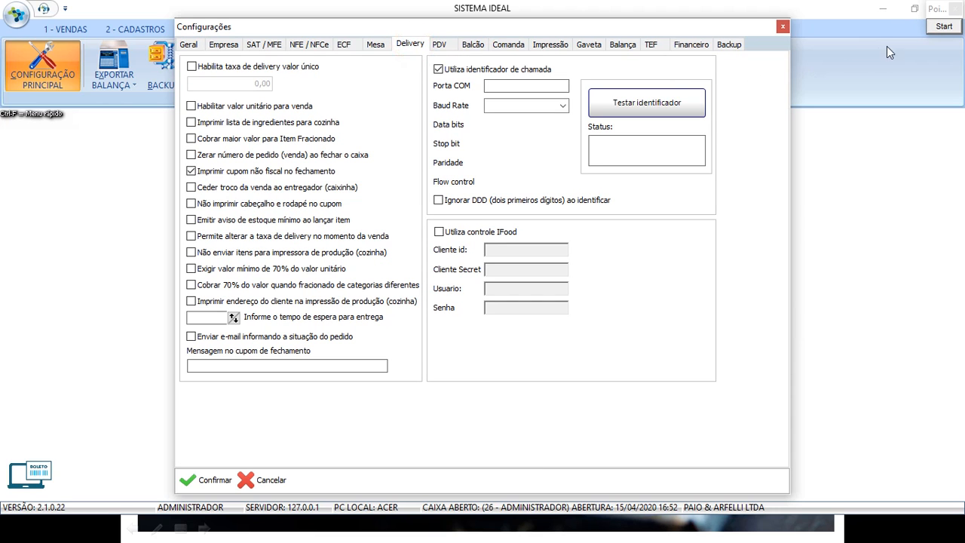
click(944, 28)
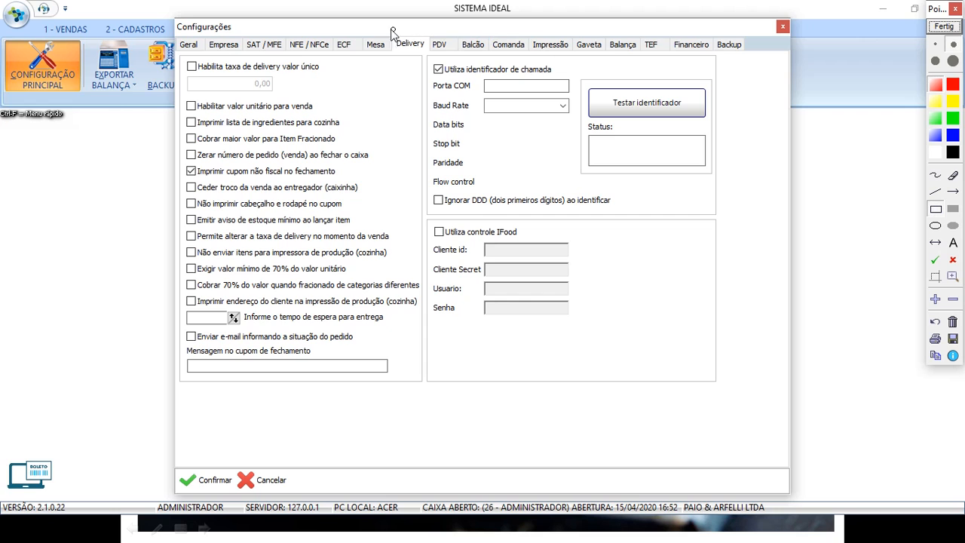
drag(382, 29, 431, 56)
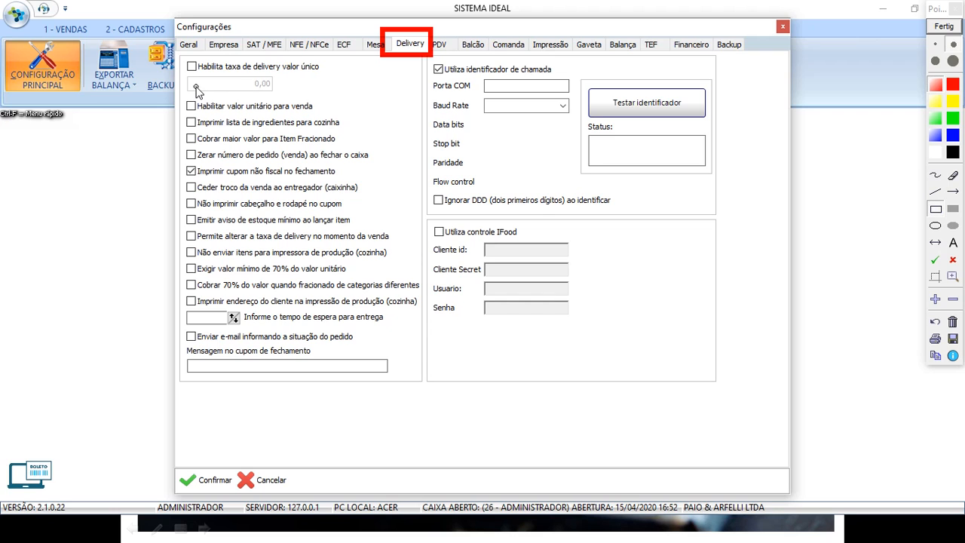
mouse_move(175, 55)
mouse_down()
mouse_move(226, 83)
mouse_move(288, 99)
mouse_move(333, 98)
mouse_up()
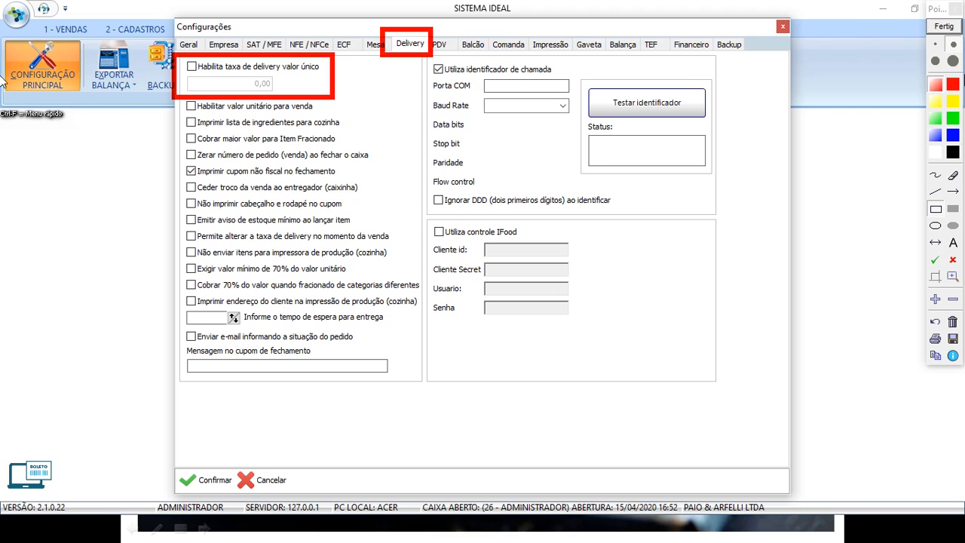
click(944, 26)
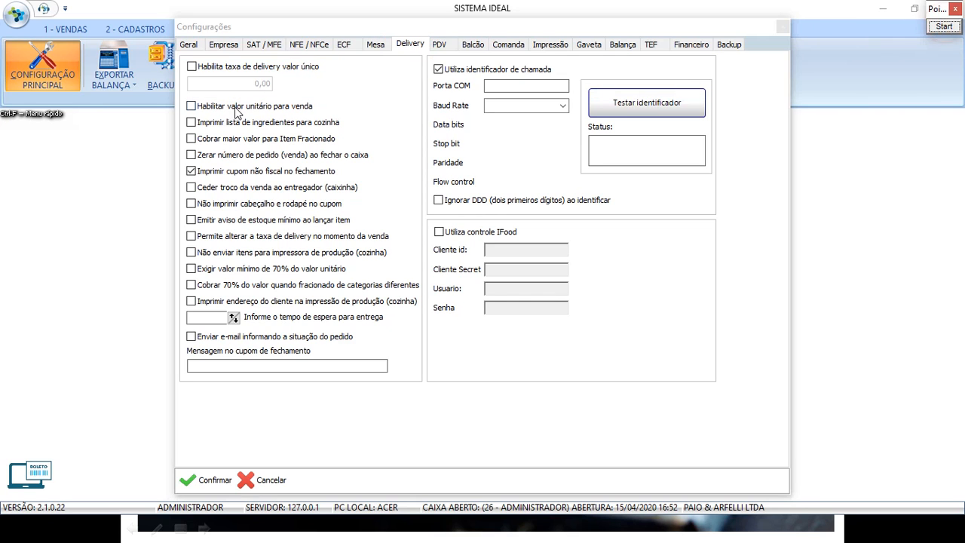
click(191, 66)
click(192, 66)
click(202, 83)
text(5,00)
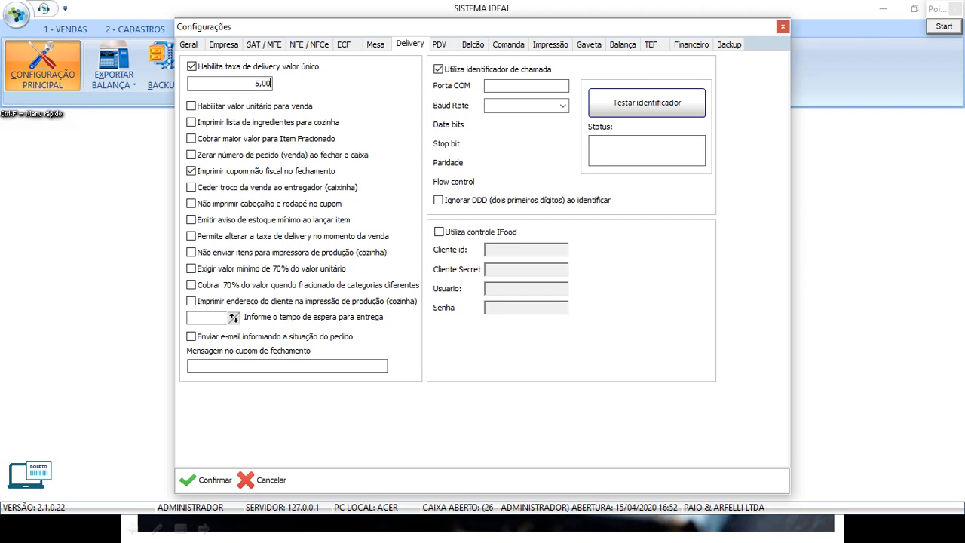
key(BackSpace)
key(BackSpace)
key(BackSpace)
key(BackSpace)
click(191, 66)
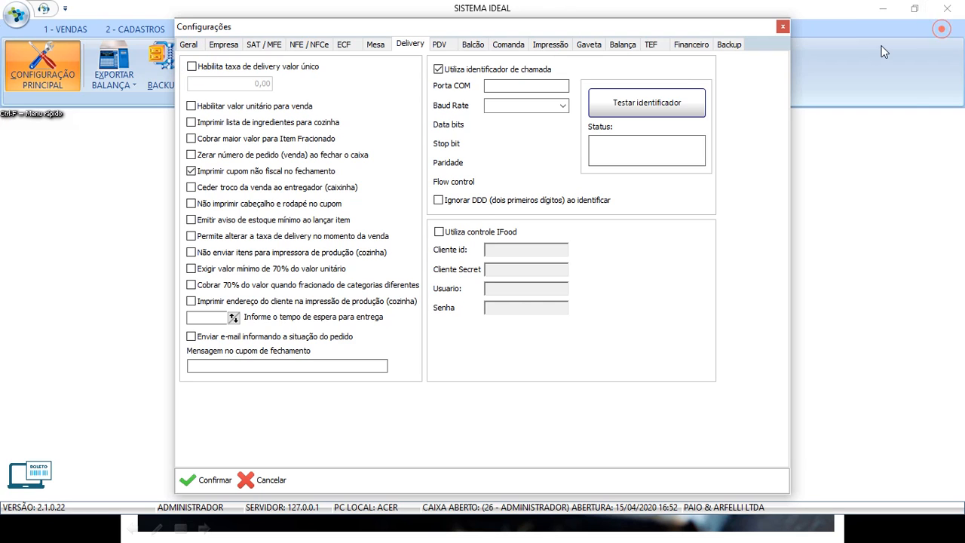
click(943, 26)
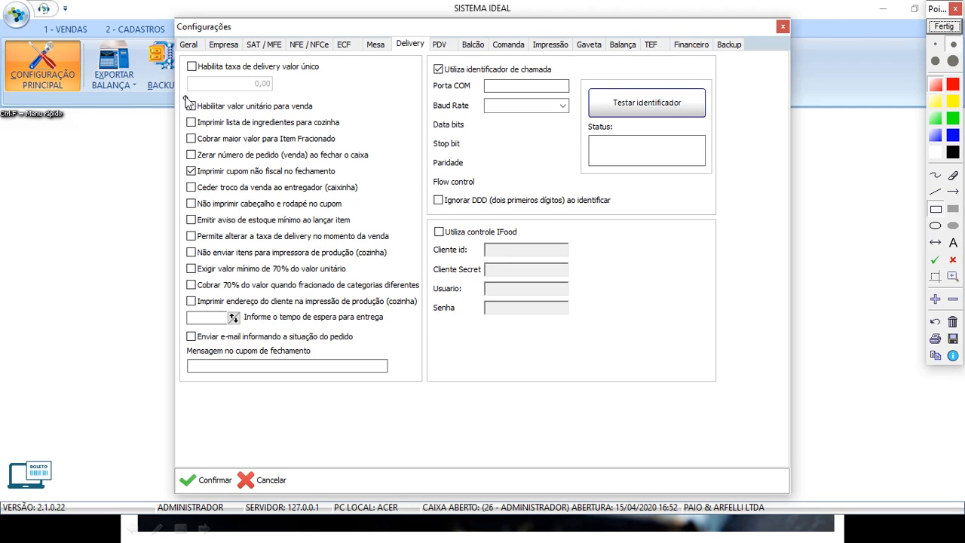
Box 'Habilitar valor unitário para venda', erase it, then box 'Imprimir lista de ingredientes para cozinha'.
drag(181, 96, 332, 115)
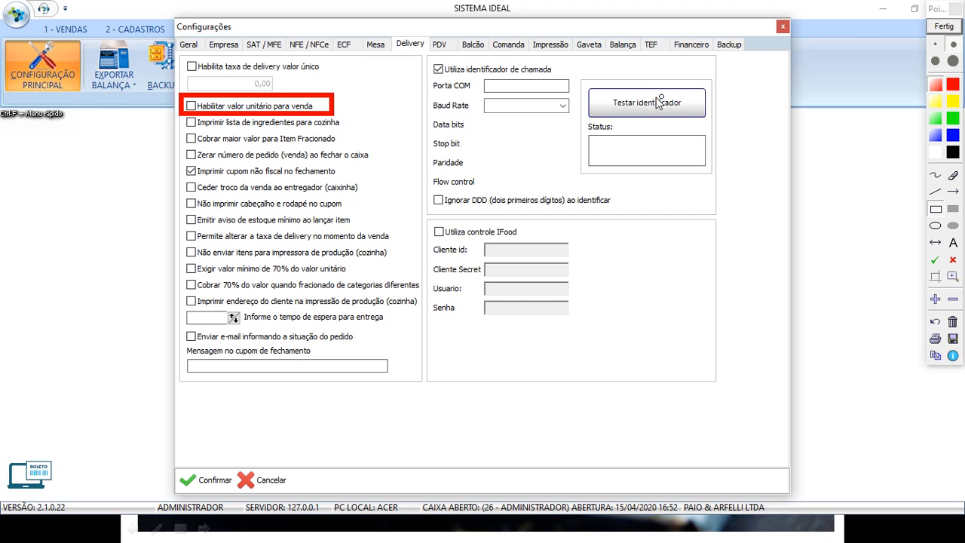
click(935, 322)
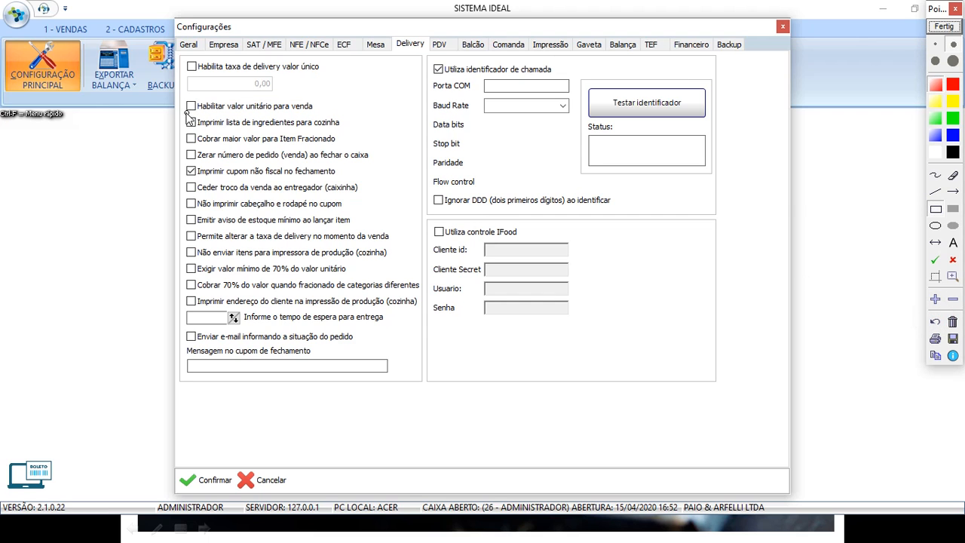
mouse_move(183, 115)
mouse_down()
mouse_move(223, 131)
mouse_move(335, 139)
mouse_move(346, 131)
mouse_up()
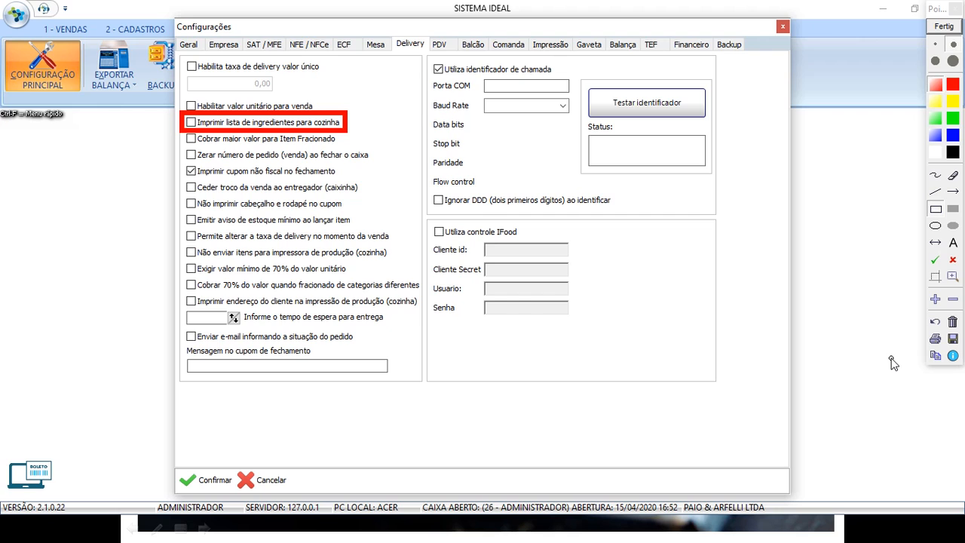
Box 'Cobrar maior valor para Item Fracionado', then 'Zerar número de pedido…', removing each box afterwards.
click(190, 122)
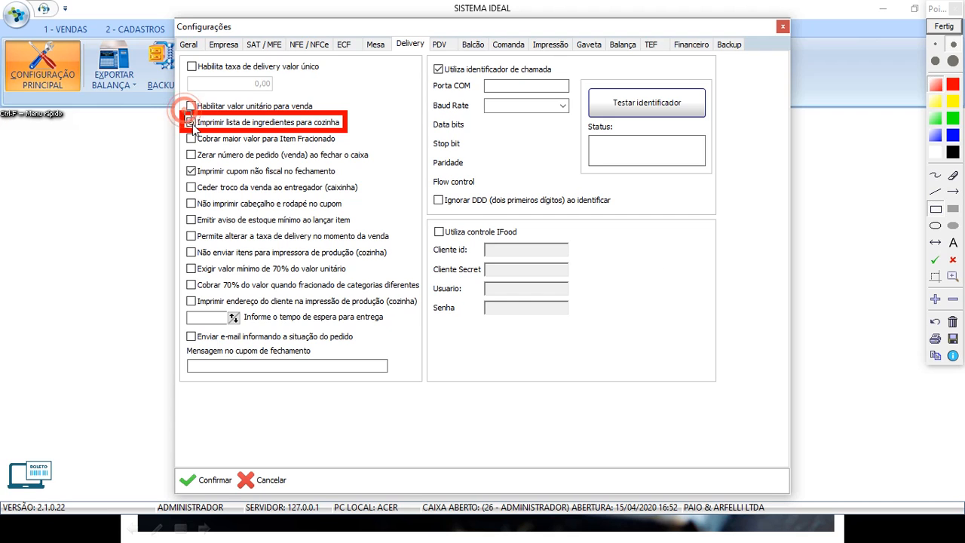
click(951, 323)
mouse_move(181, 133)
mouse_down()
mouse_move(256, 148)
mouse_move(347, 148)
mouse_up()
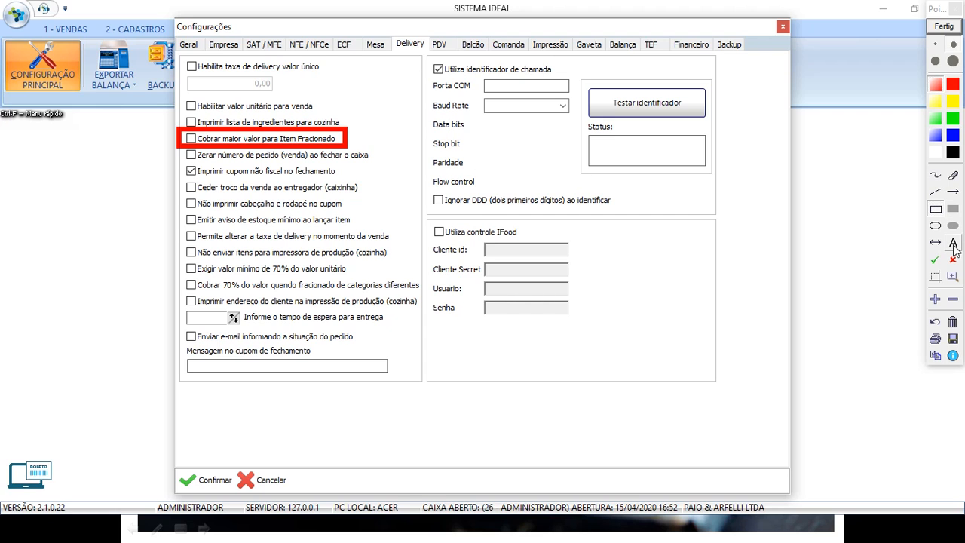
click(935, 321)
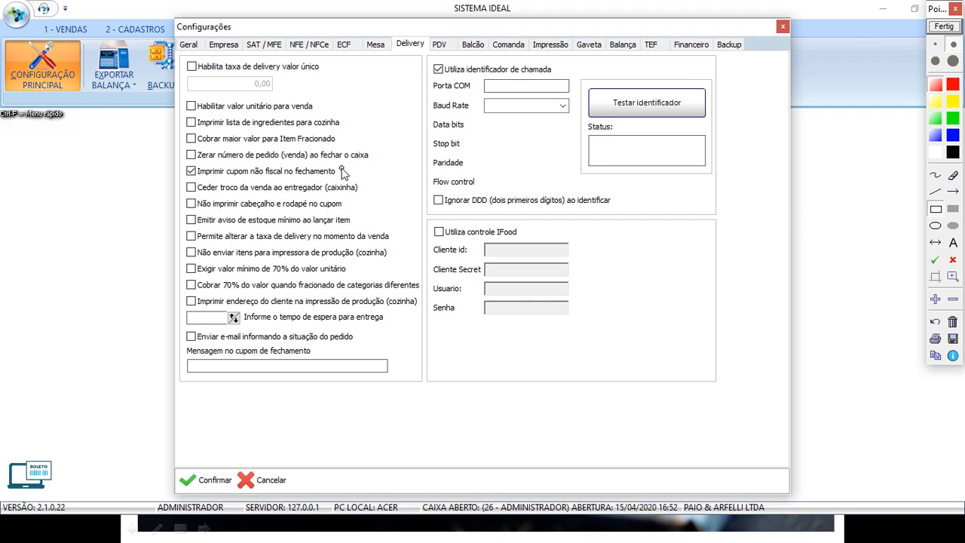
drag(178, 148, 376, 163)
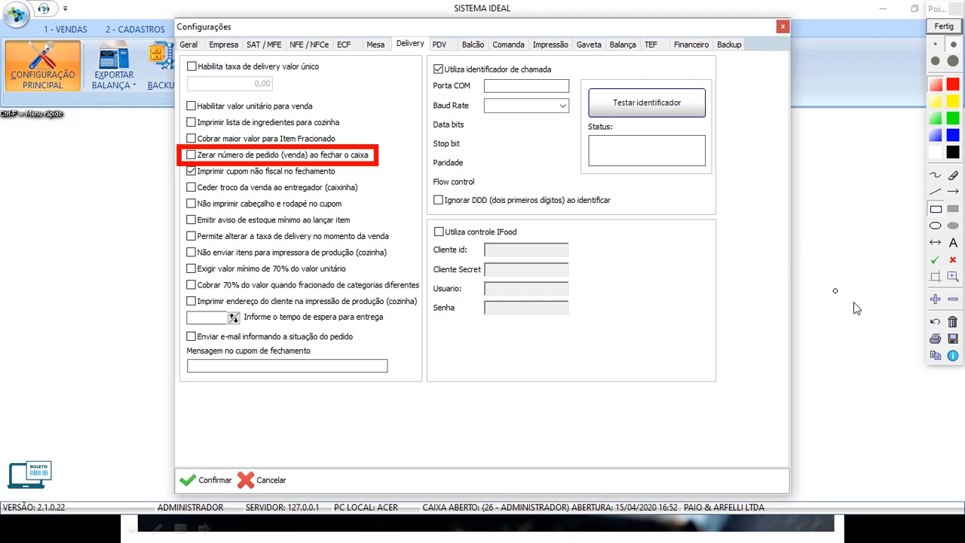
click(937, 325)
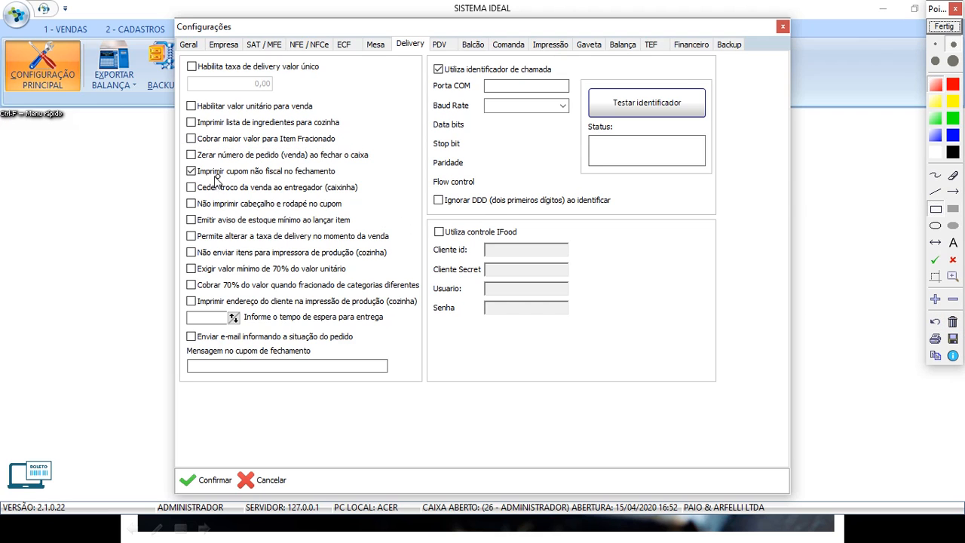
Box 'Imprimir cupom não fiscal no fechamento', clear it, then box 'Ceder troco da venda ao entregador (caixinha)'.
mouse_move(182, 165)
mouse_down()
mouse_move(198, 177)
mouse_move(309, 190)
mouse_move(355, 188)
mouse_move(347, 184)
mouse_up()
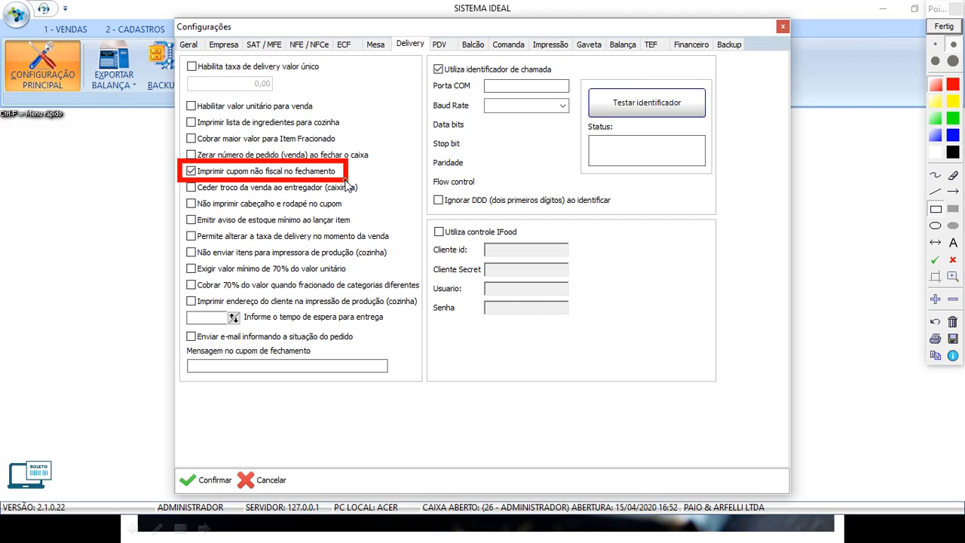
click(954, 322)
click(185, 185)
drag(245, 194, 369, 198)
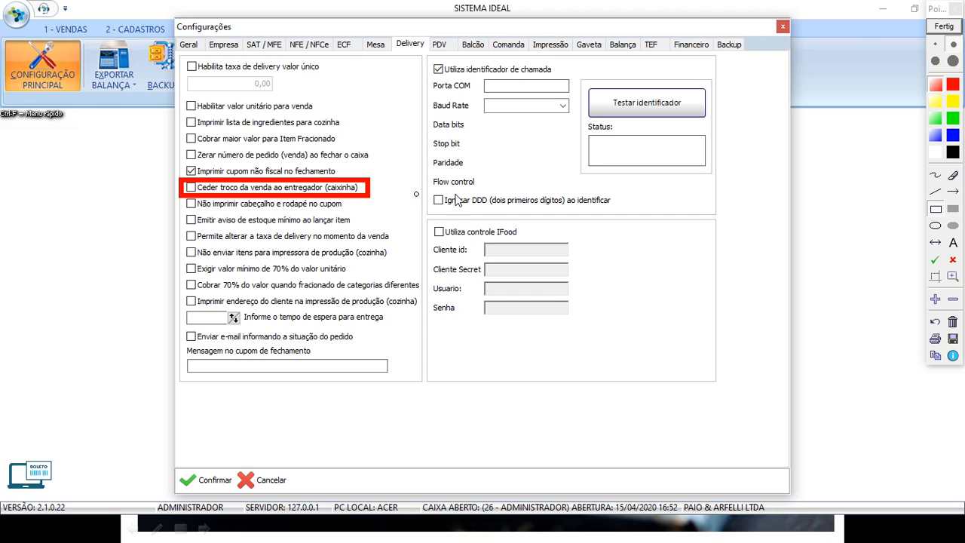
Move the red box through the header/footer and minimum-stock options to 'Permite alterar a taxa de delivery'.
click(953, 323)
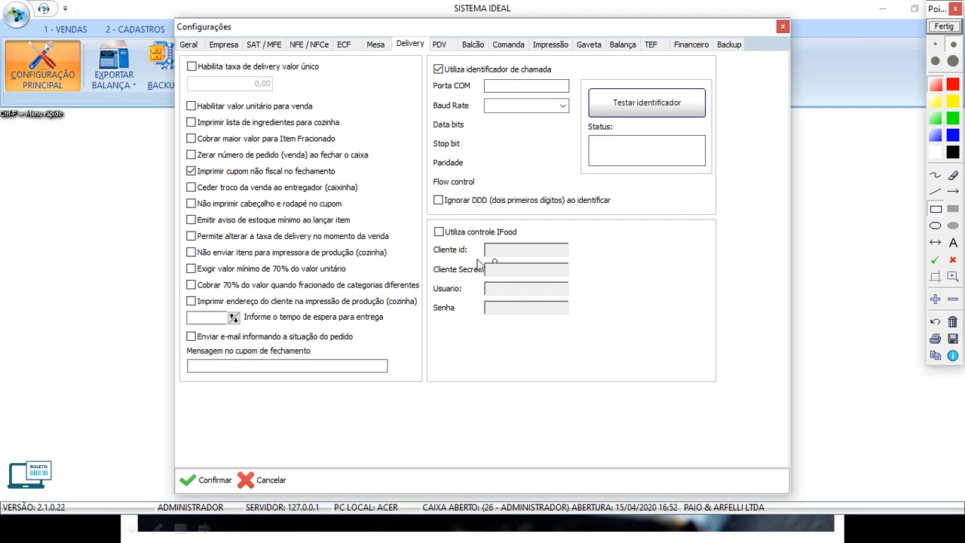
mouse_move(176, 195)
mouse_down()
mouse_move(335, 225)
mouse_move(362, 217)
mouse_up()
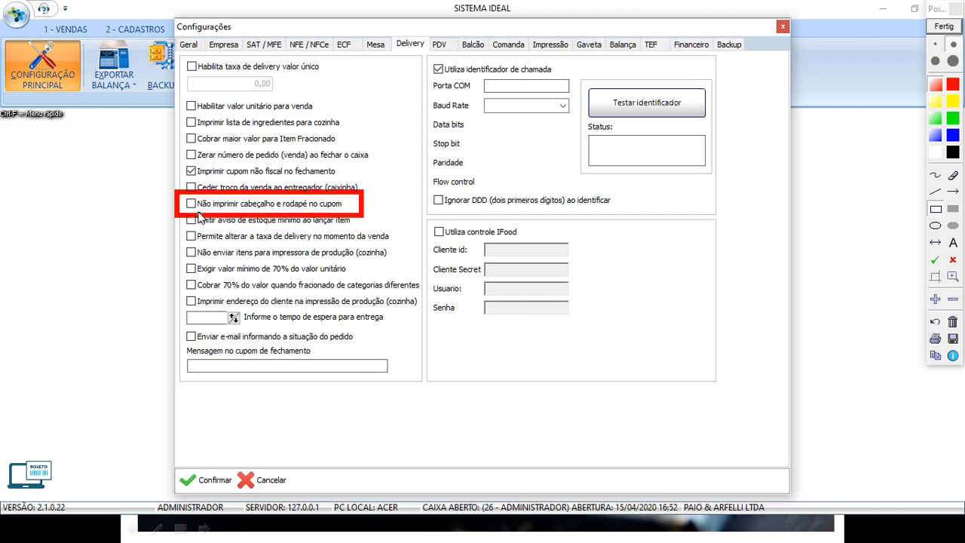
click(935, 323)
mouse_move(183, 211)
mouse_down()
mouse_move(223, 238)
mouse_move(363, 233)
mouse_up()
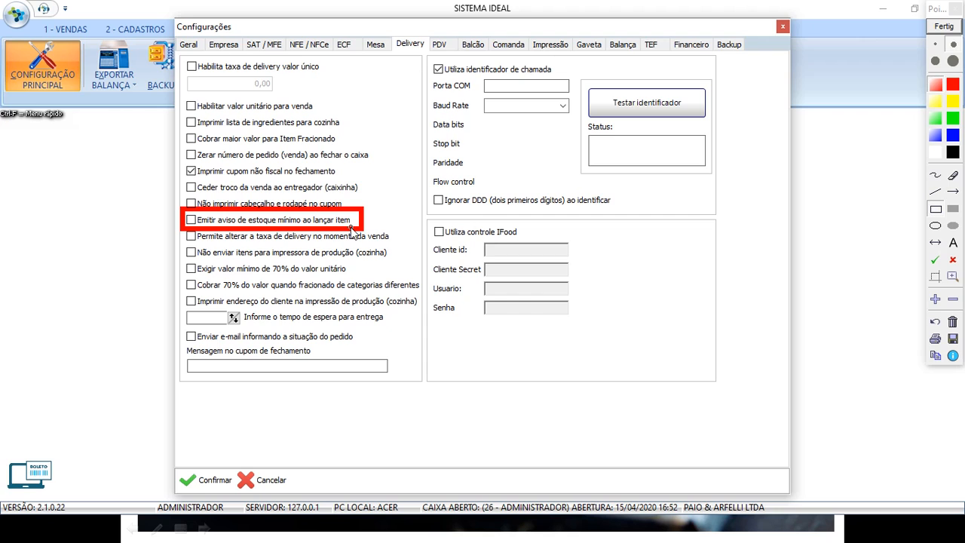
click(936, 322)
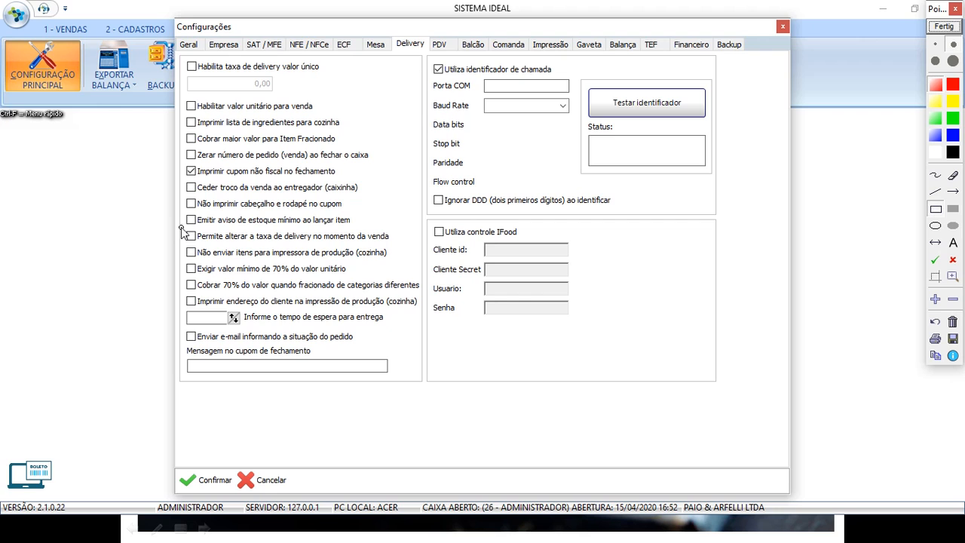
mouse_move(181, 230)
mouse_down()
mouse_move(269, 246)
mouse_move(398, 246)
mouse_up()
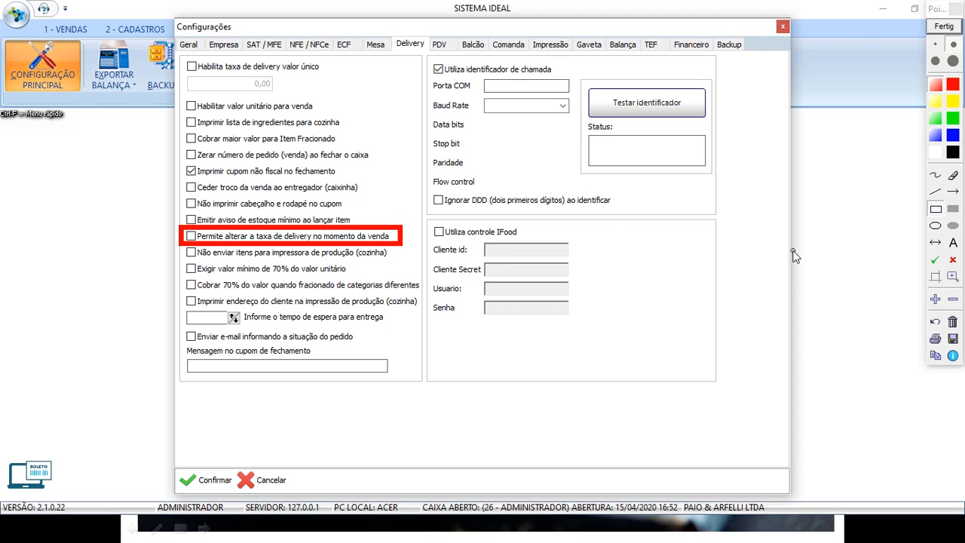
Box the 'Não enviar itens…' kitchen-printer option, clear it, then box 'Exigir valor mínimo de 70%…'.
click(935, 322)
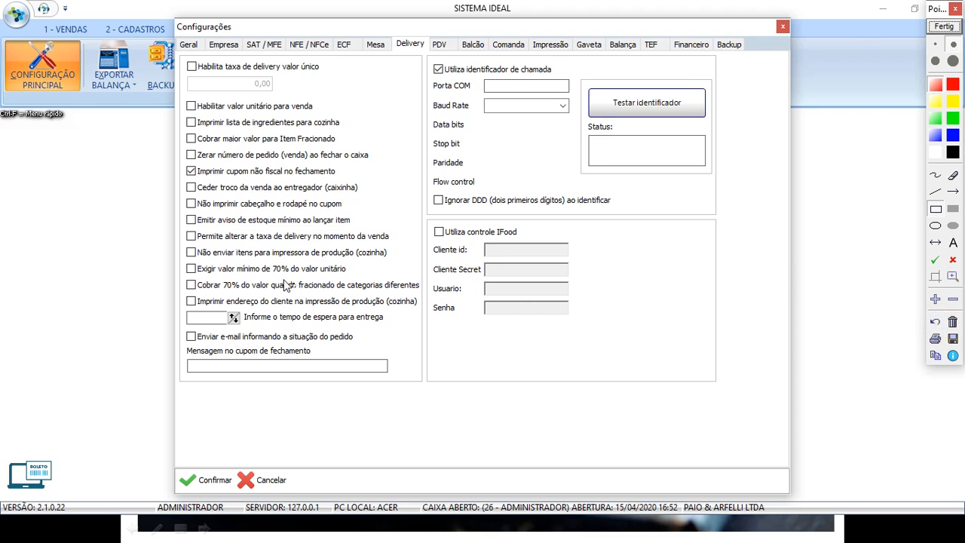
mouse_move(176, 245)
mouse_down()
mouse_move(343, 272)
mouse_move(399, 263)
mouse_up()
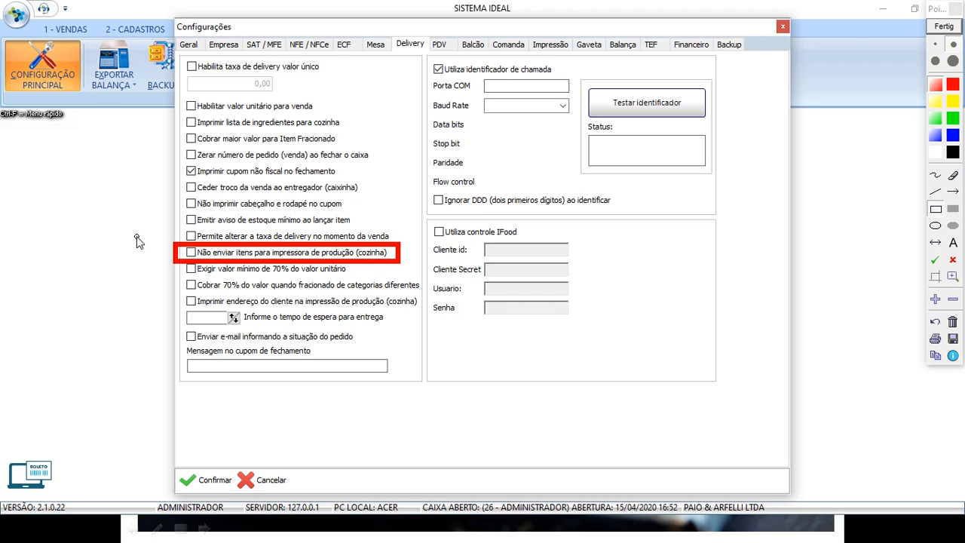
click(952, 321)
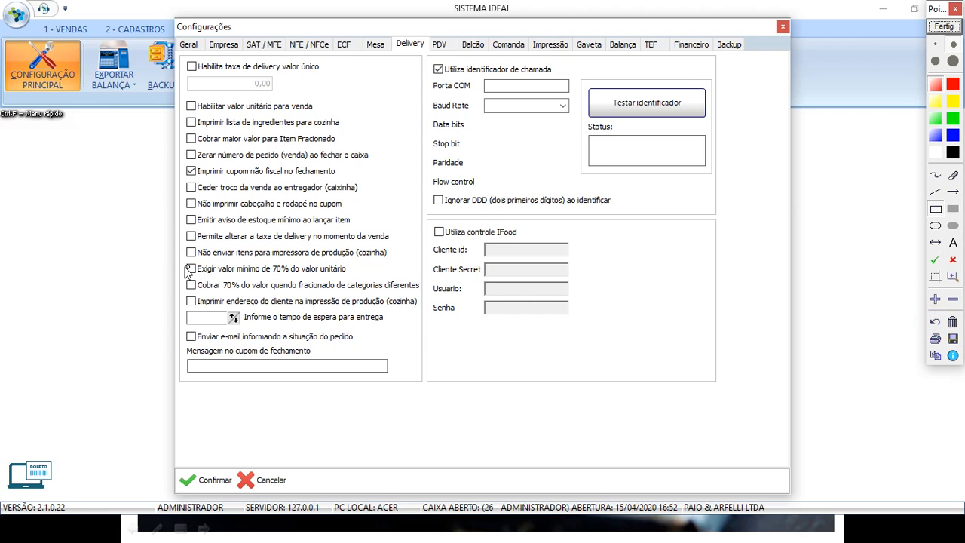
mouse_move(178, 260)
mouse_down()
mouse_move(249, 284)
mouse_move(358, 283)
mouse_up()
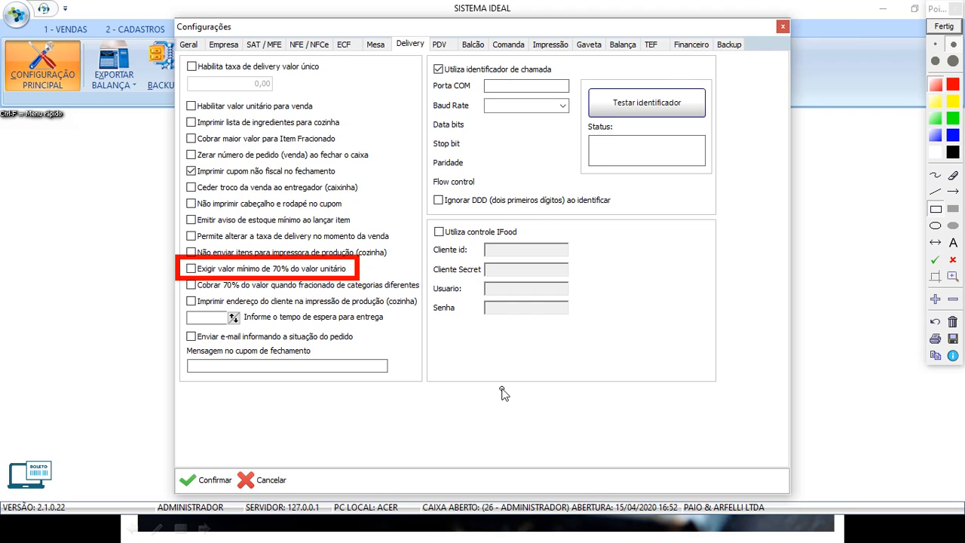
Replace the red box with one around 'Cobrar 70% do valor quando fracionado de categorias diferentes'.
click(935, 322)
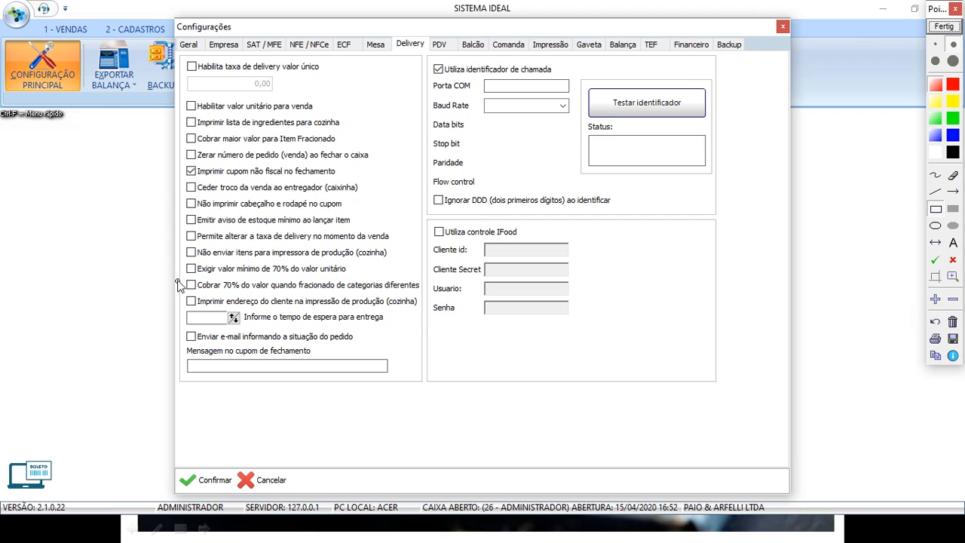
mouse_move(202, 289)
mouse_down()
mouse_move(400, 306)
mouse_move(435, 303)
mouse_move(430, 296)
mouse_up()
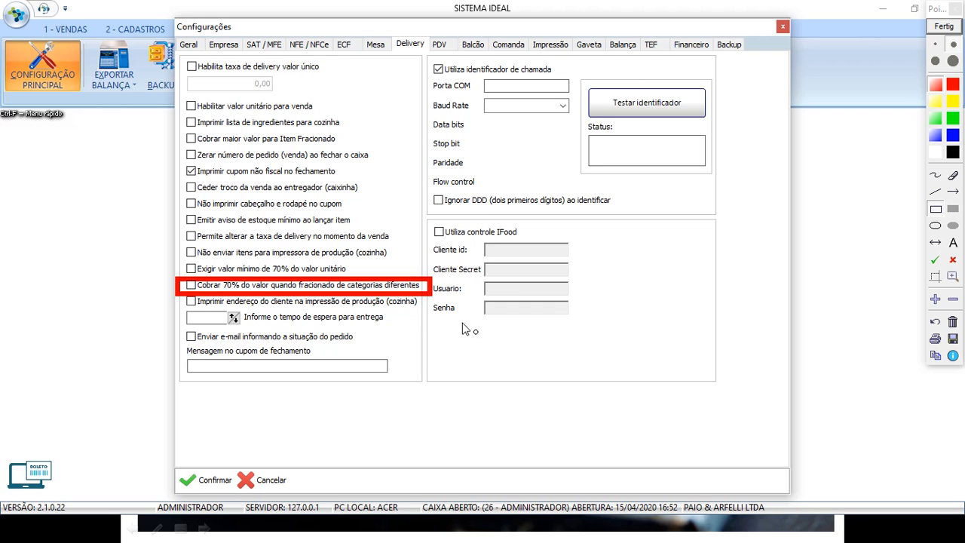
Box the customer-address printing option, then the order-status e-mail option, and close the drawing overlay.
click(935, 321)
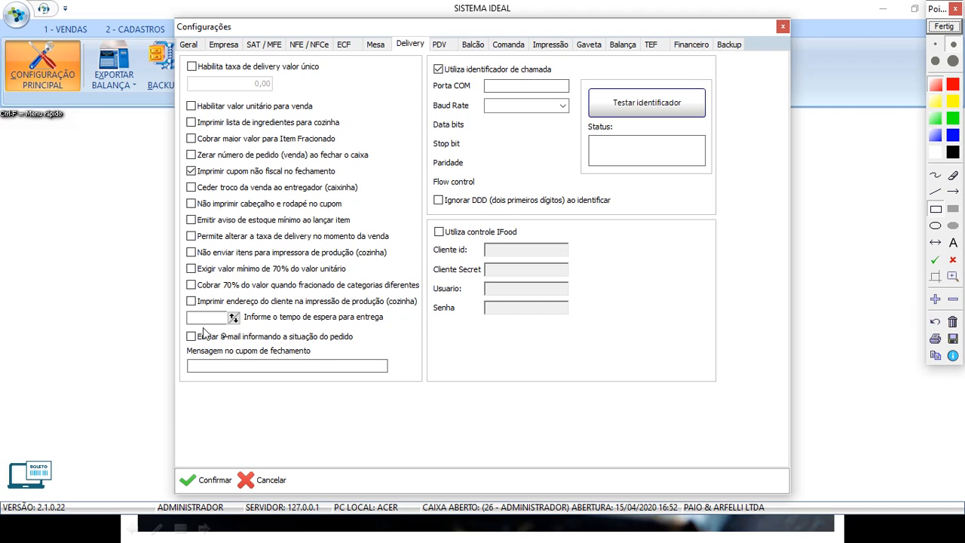
mouse_move(181, 292)
mouse_down()
mouse_move(311, 322)
mouse_move(426, 317)
mouse_up()
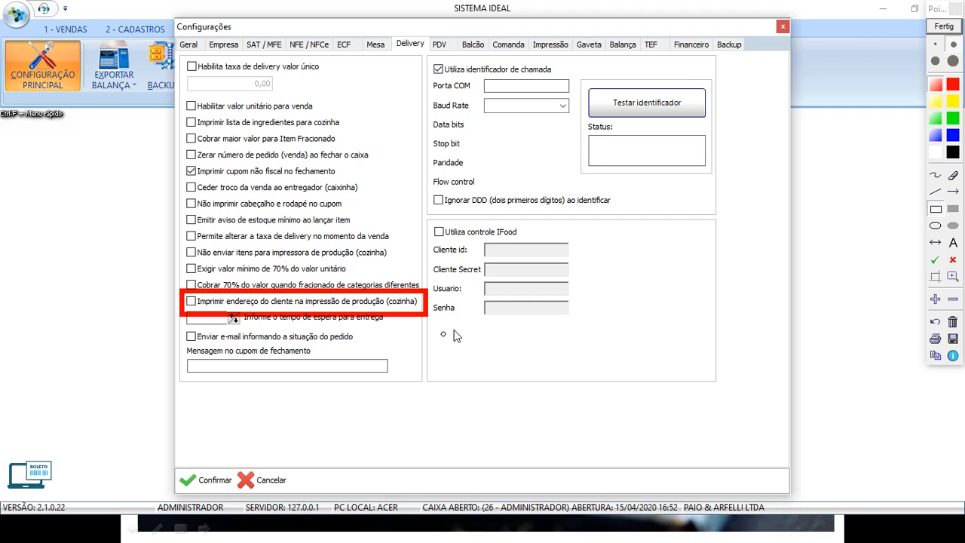
click(935, 321)
mouse_move(177, 328)
mouse_down()
mouse_move(186, 343)
mouse_move(249, 353)
mouse_move(363, 347)
mouse_up()
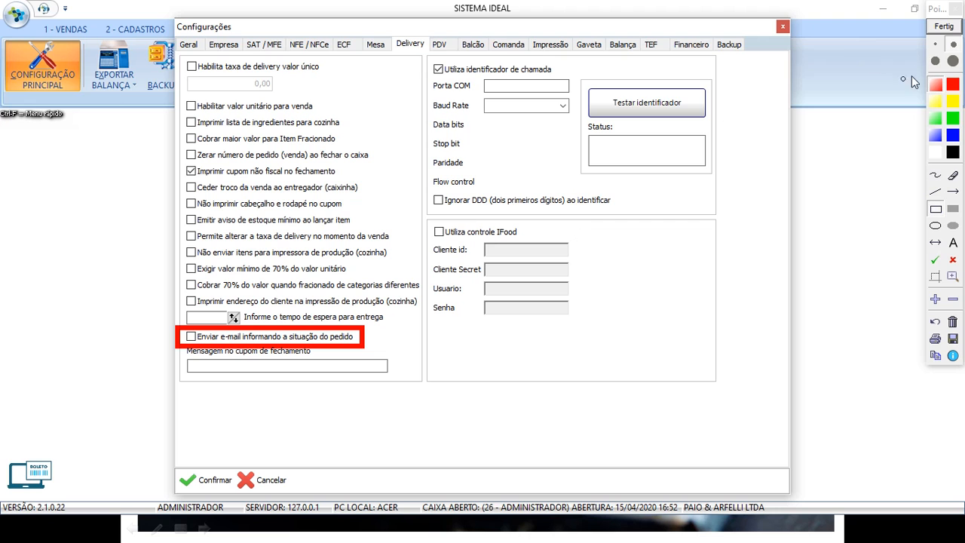
click(944, 26)
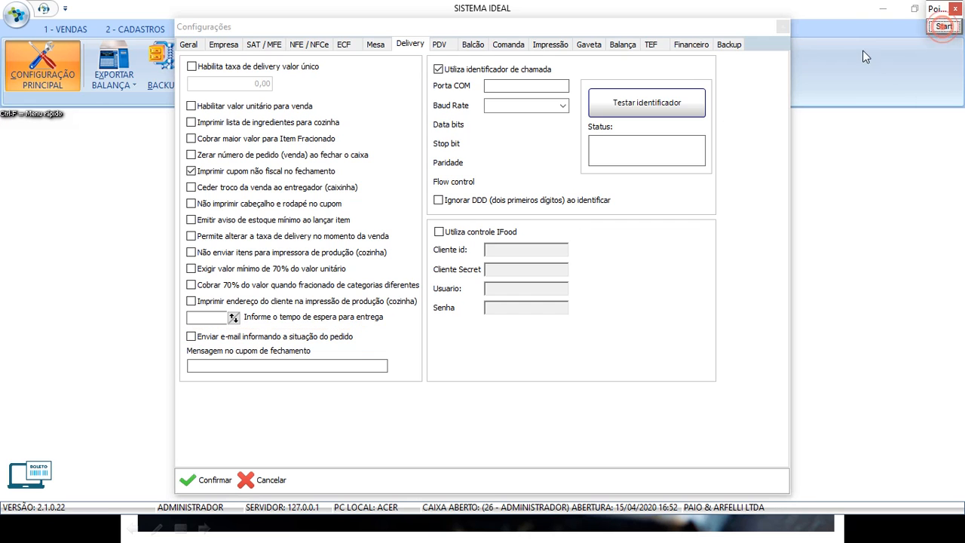
Show the Geral settings and outline the whole e-mail sending group in red.
click(192, 47)
click(942, 30)
mouse_move(167, 385)
mouse_down()
mouse_move(284, 431)
mouse_move(456, 477)
mouse_move(561, 473)
mouse_up()
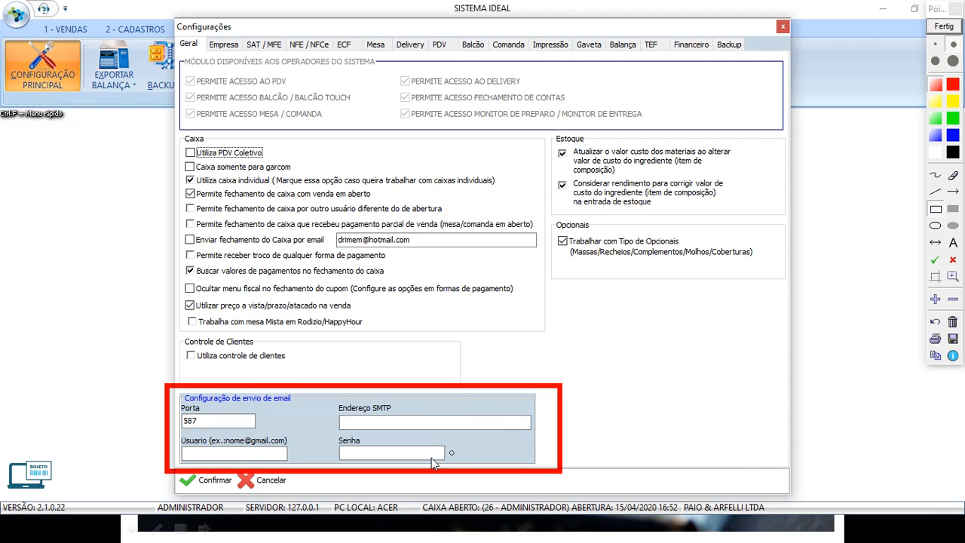
Outline the Usuario, Senha and Endereço SMTP fields and the wider e-mail area, then clear the boxes.
mouse_move(176, 431)
mouse_down()
mouse_move(264, 464)
mouse_move(301, 461)
mouse_up()
mouse_move(322, 433)
mouse_down()
mouse_move(462, 469)
mouse_move(455, 464)
mouse_up()
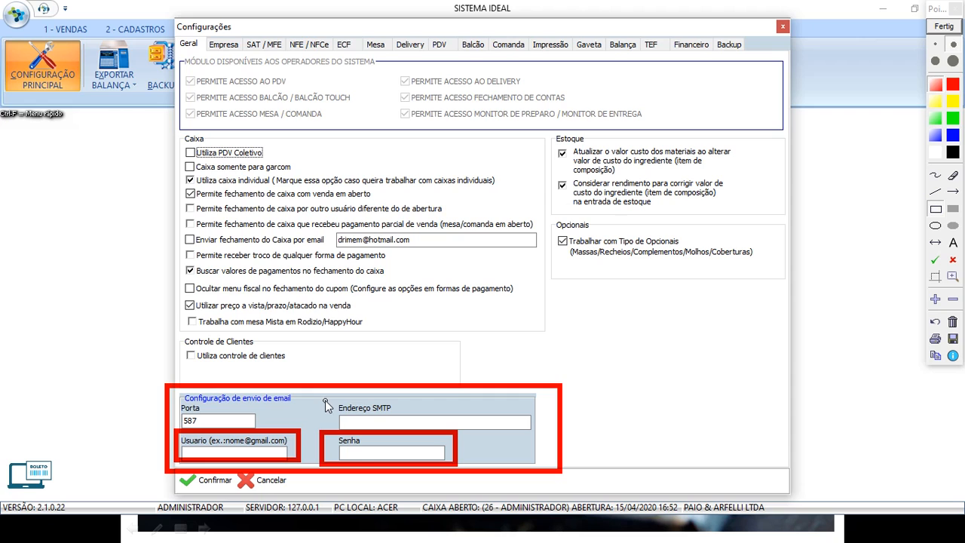
mouse_move(326, 395)
mouse_down()
mouse_move(394, 437)
mouse_move(552, 449)
mouse_move(547, 441)
mouse_up()
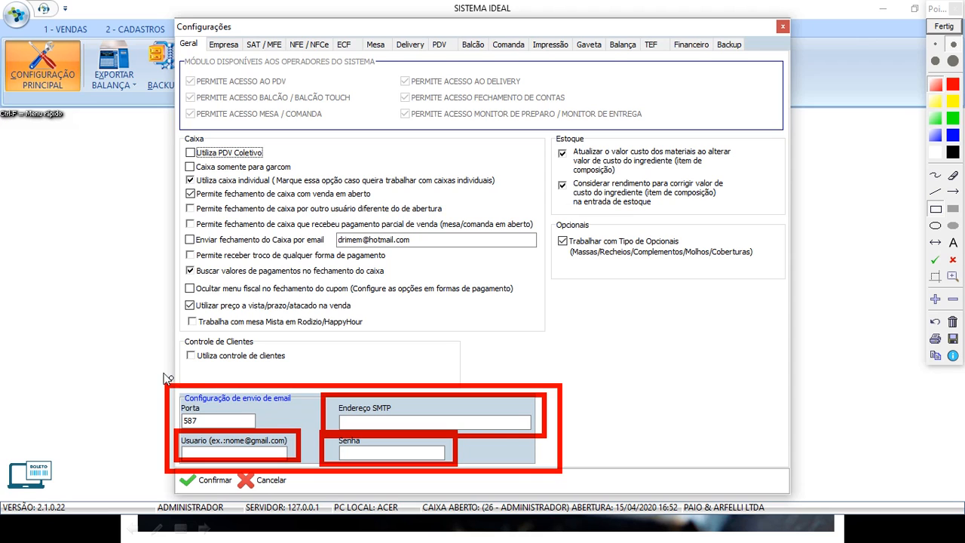
drag(126, 358, 595, 490)
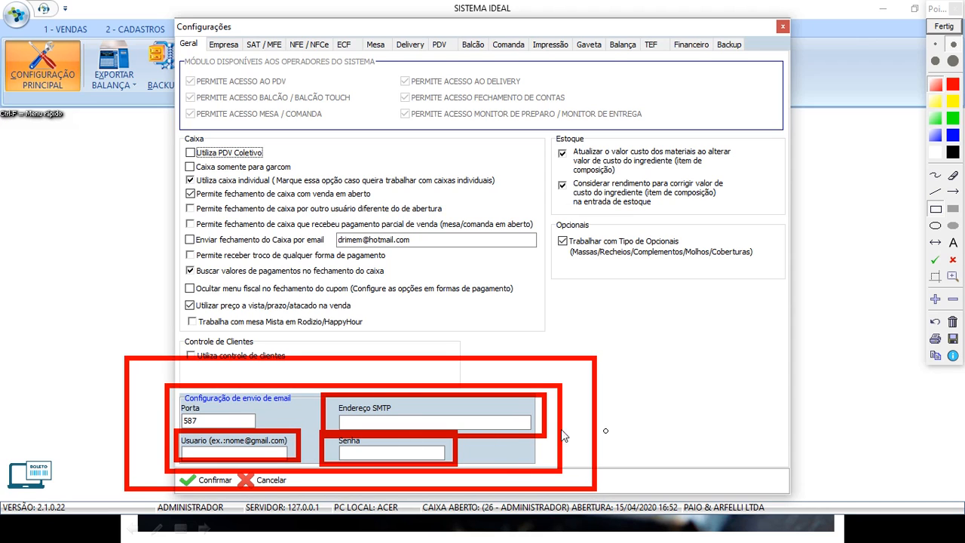
click(944, 27)
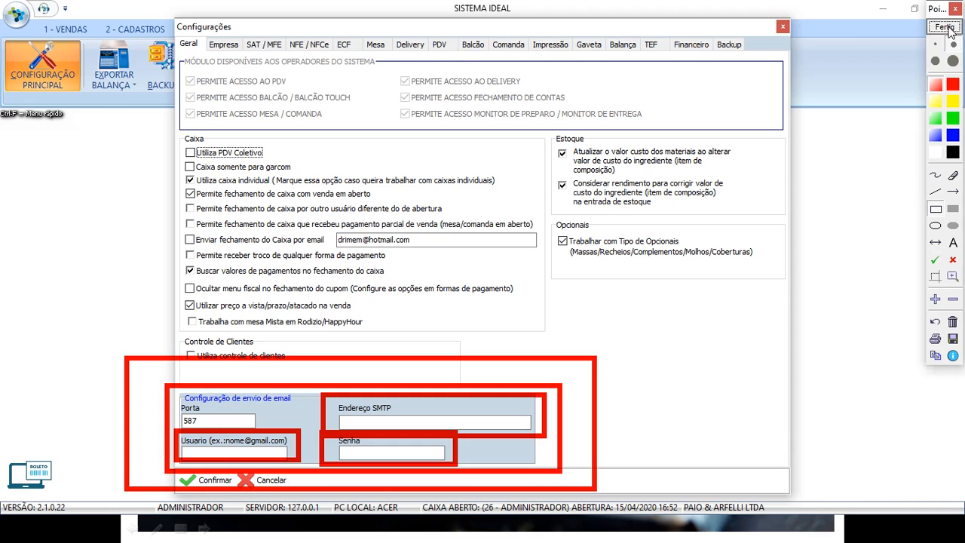
Back on the Delivery tab, outline 'Enviar e-mail informando a situação do pedido' in red.
click(399, 44)
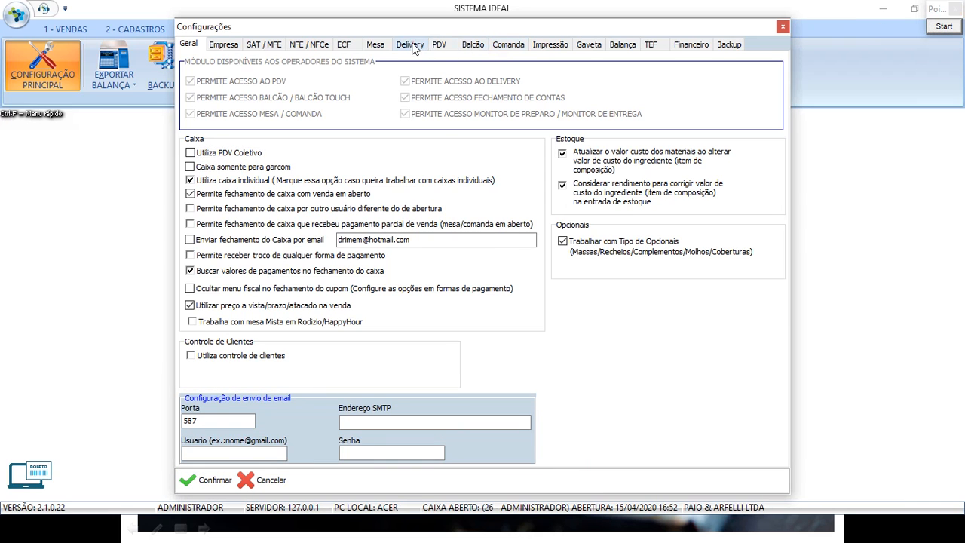
click(944, 26)
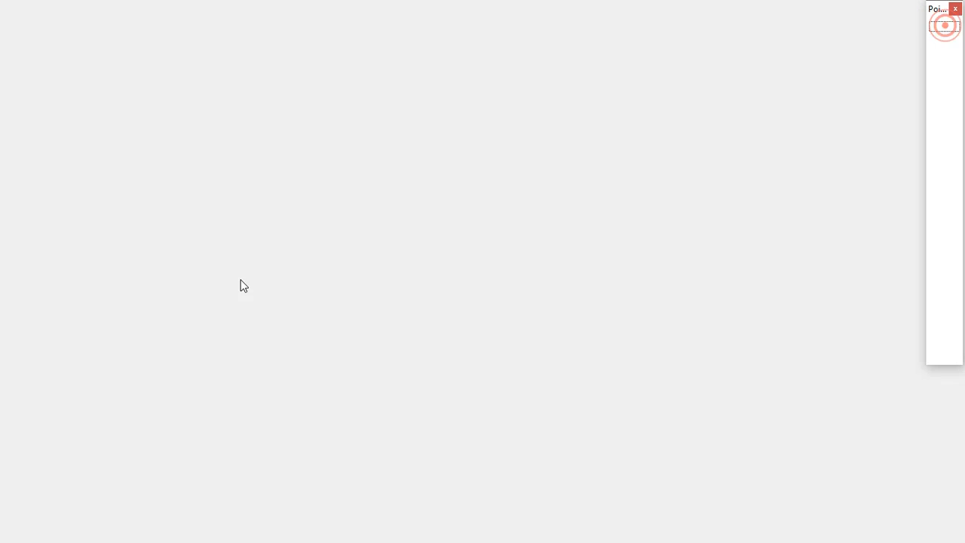
drag(213, 350, 364, 348)
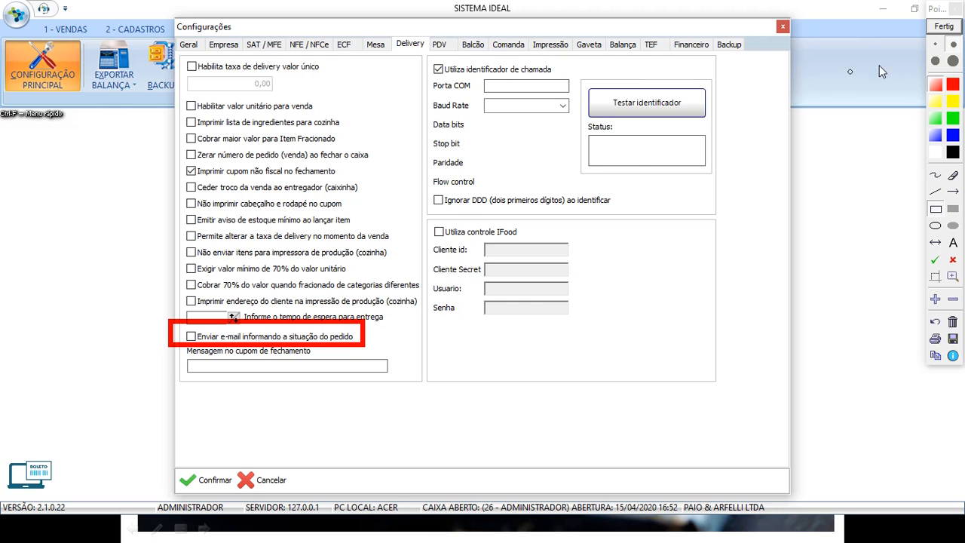
Erase the e-mail option's box and outline the 'Mensagem no cupom de fechamento' field in red.
click(952, 321)
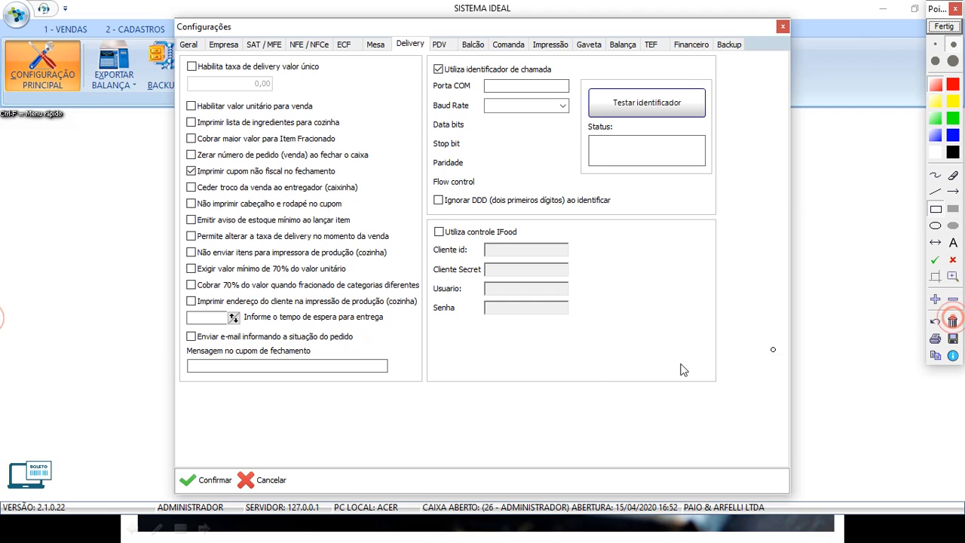
drag(181, 344, 397, 382)
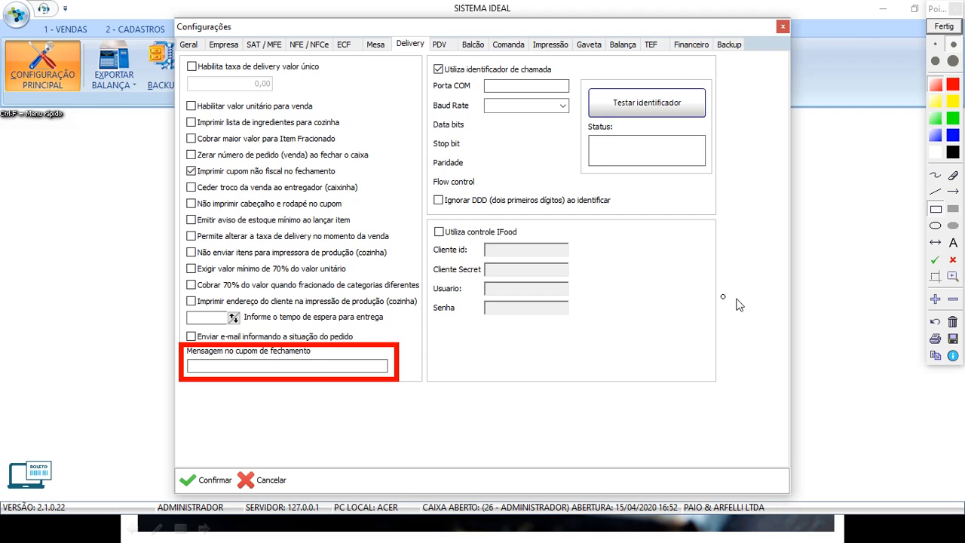
Erase the red rectangle around the 'Mensagem no cupom de fechamento' field.
click(954, 323)
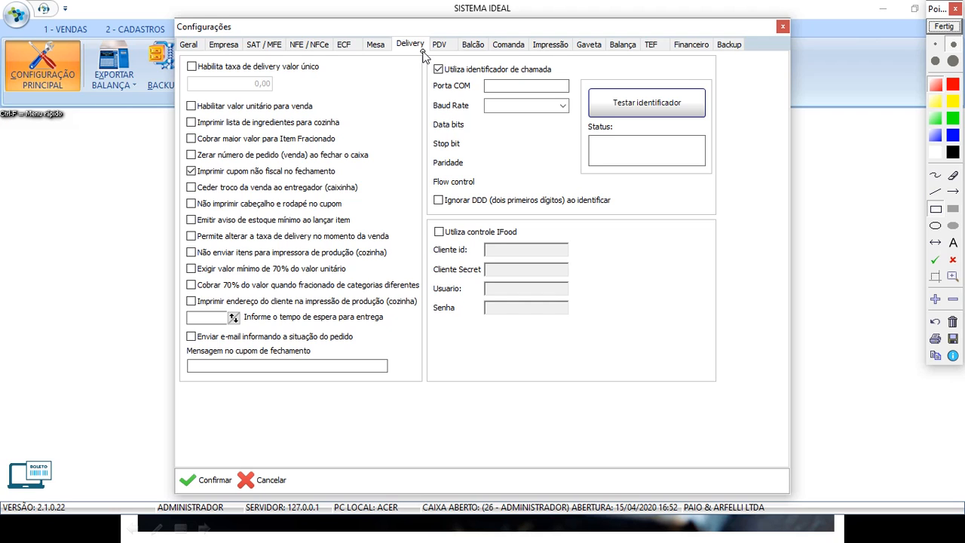
Frame the caller-ID/iFood panel in red and the 'Utiliza identificador de chamada' checkbox in green.
mouse_move(423, 51)
mouse_down()
mouse_move(456, 125)
mouse_move(703, 240)
mouse_move(740, 292)
mouse_move(738, 348)
mouse_up()
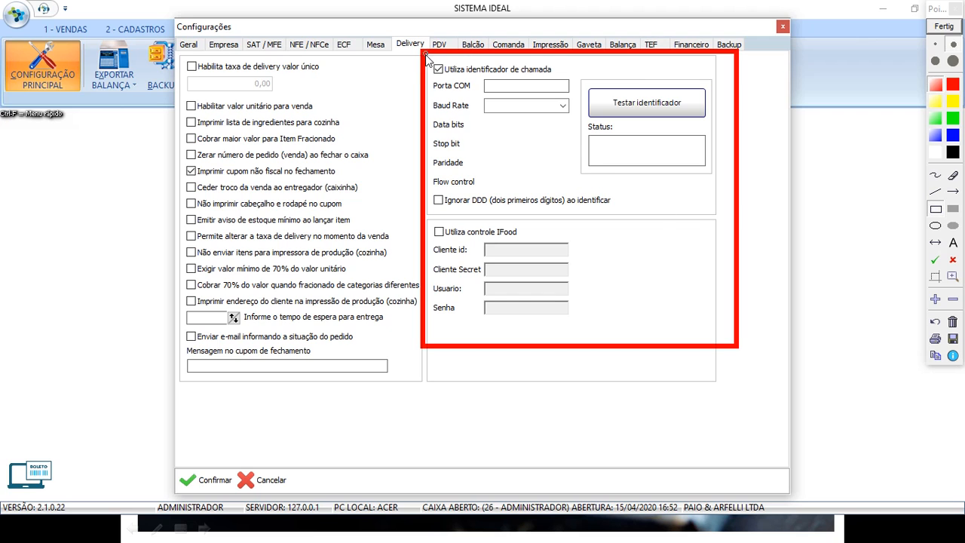
click(953, 118)
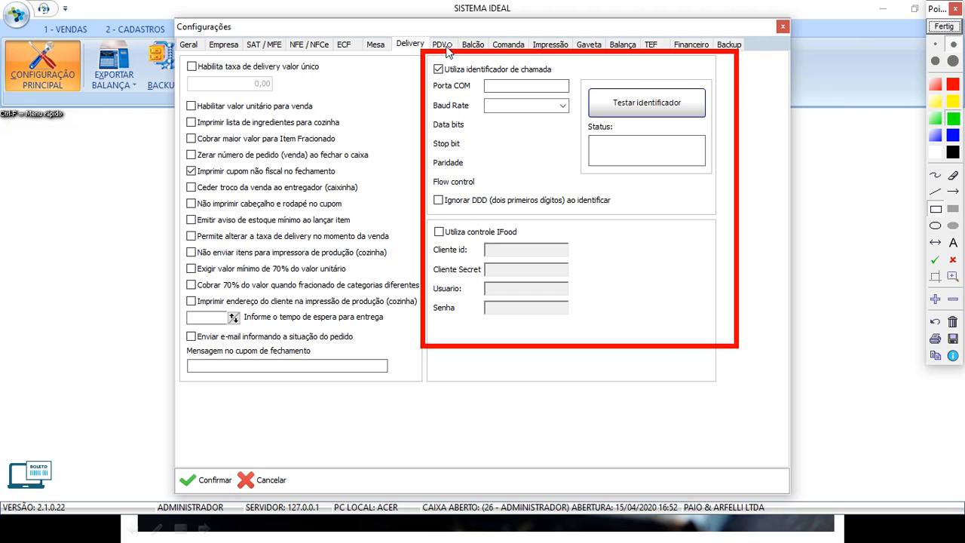
mouse_move(429, 61)
mouse_down()
mouse_move(463, 79)
mouse_move(565, 84)
mouse_up()
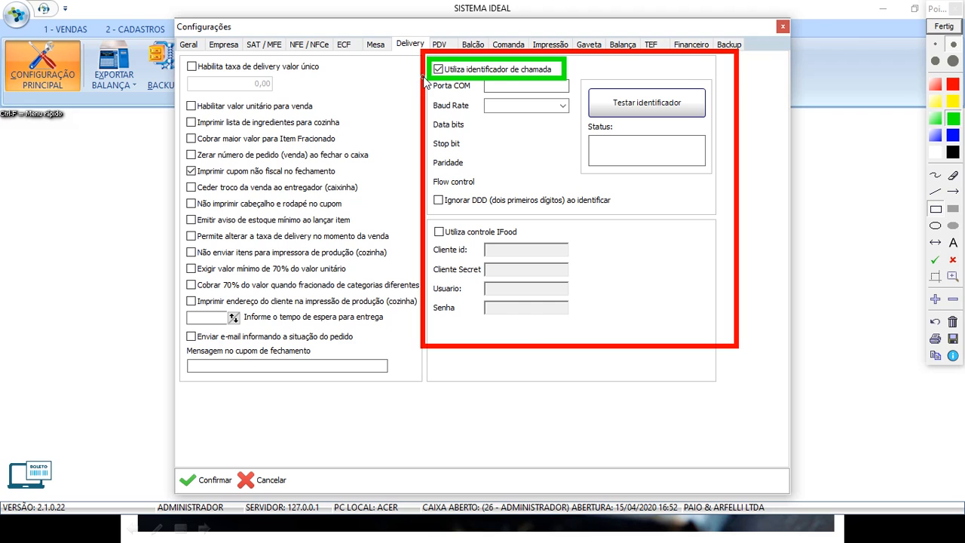
Outline the caller-ID settings area, clear the annotations, and check the Baud Rate values.
mouse_move(435, 73)
mouse_down()
mouse_move(547, 145)
mouse_move(638, 225)
mouse_move(727, 332)
mouse_up()
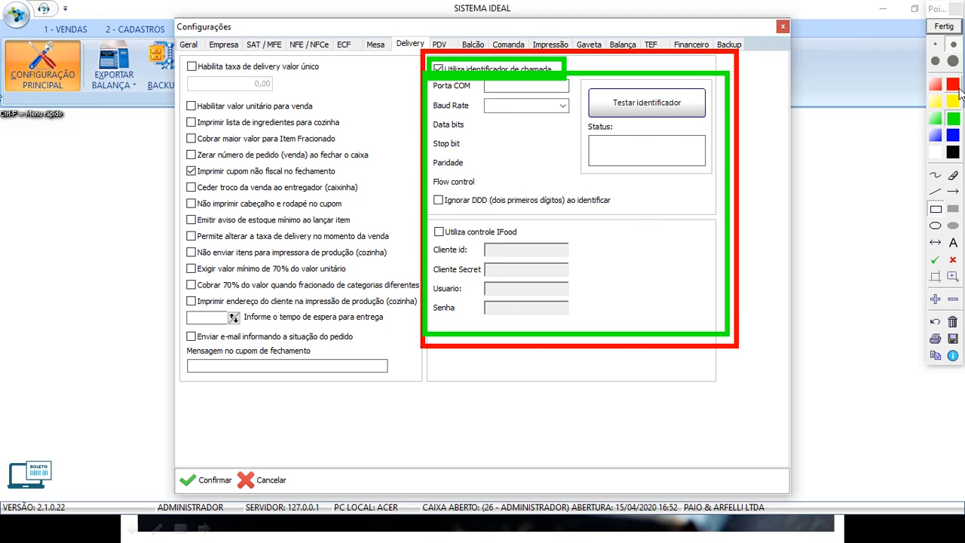
click(944, 26)
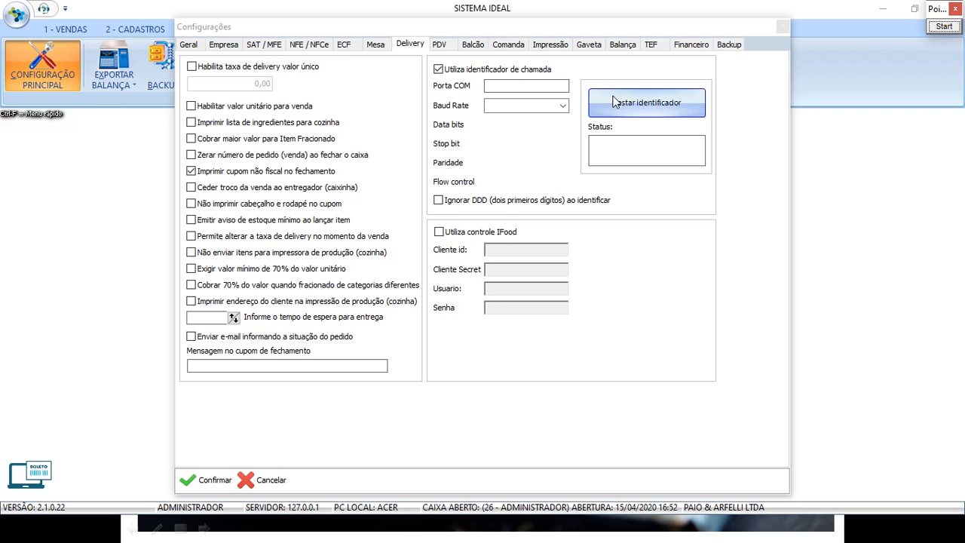
click(563, 105)
click(562, 105)
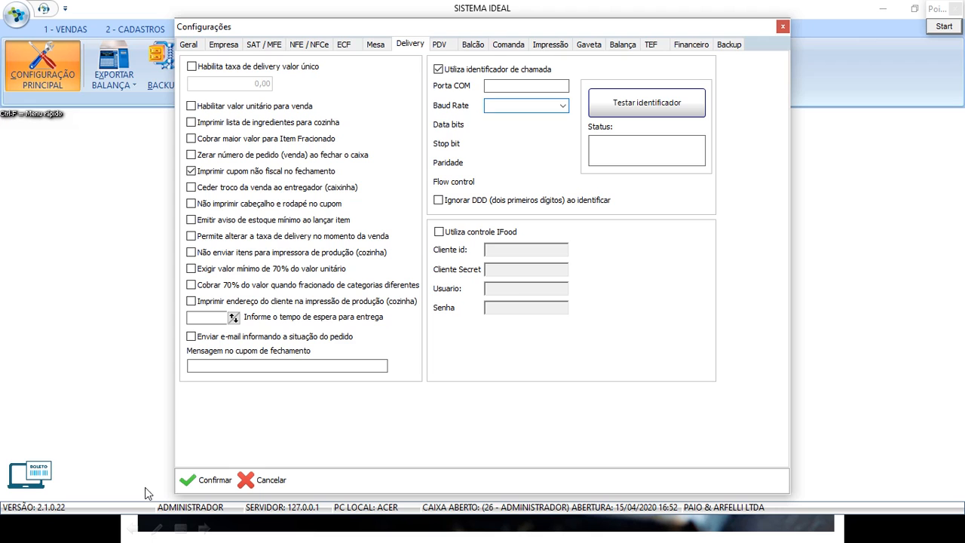
Confirm and save the configuration changes, then return to the 1 - VENDAS tab.
click(205, 480)
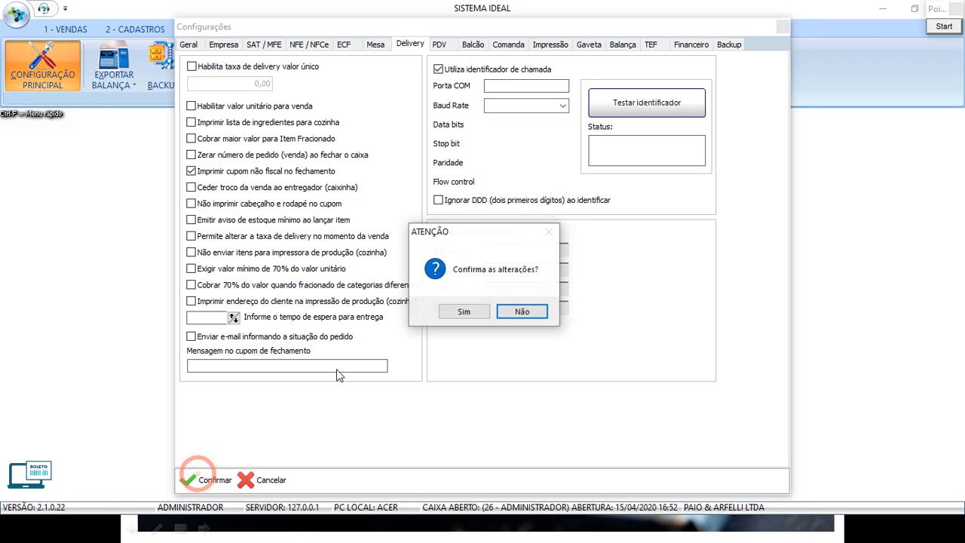
click(462, 310)
click(65, 29)
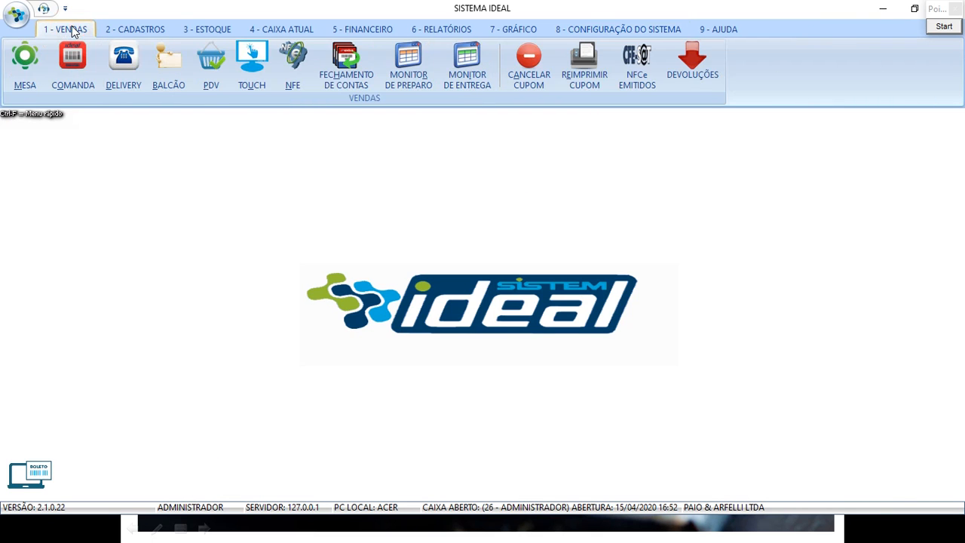
Open Ideal DELIVERY, dismiss the caller-ID port error, and outline the AGUARDANDO CHAMADA panel.
click(127, 68)
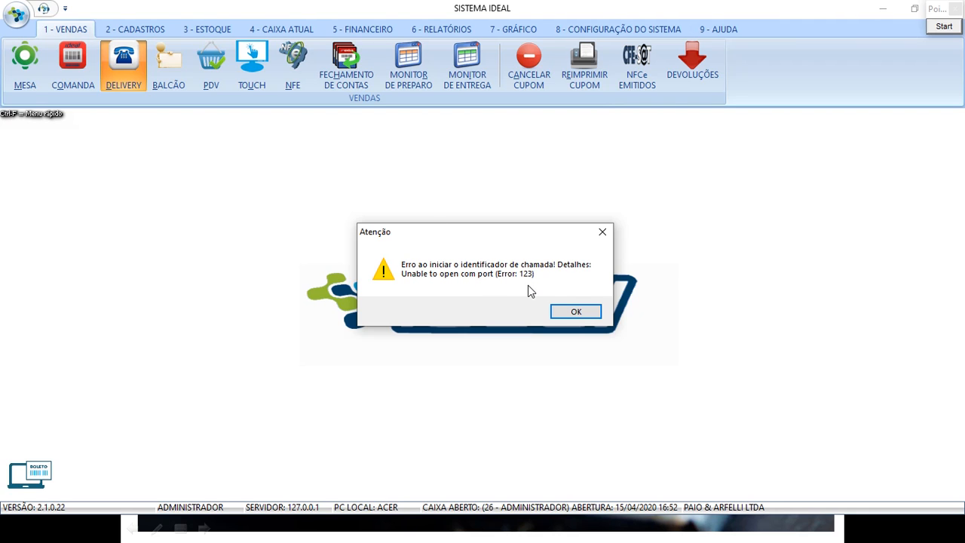
click(575, 310)
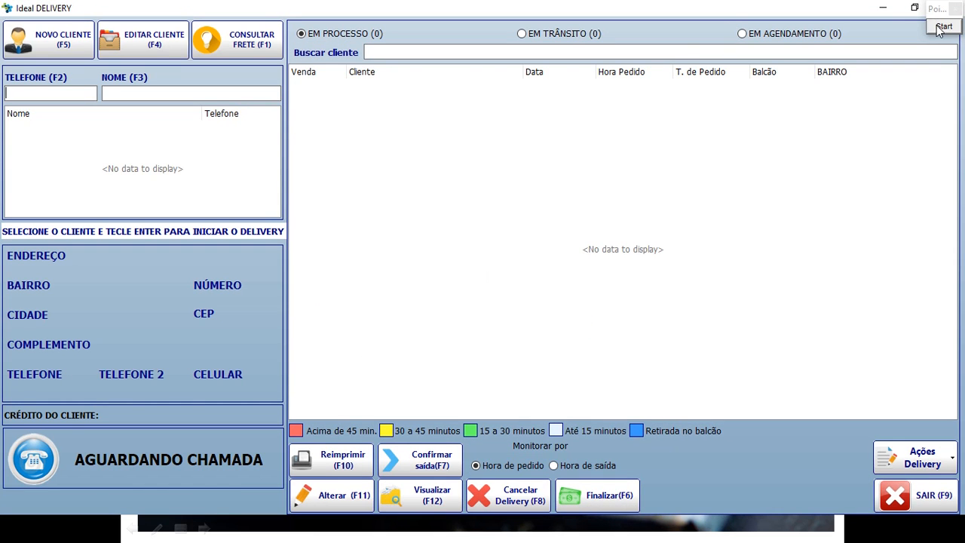
click(941, 30)
mouse_move(3, 410)
mouse_down()
mouse_move(44, 452)
mouse_move(265, 504)
mouse_move(279, 493)
mouse_up()
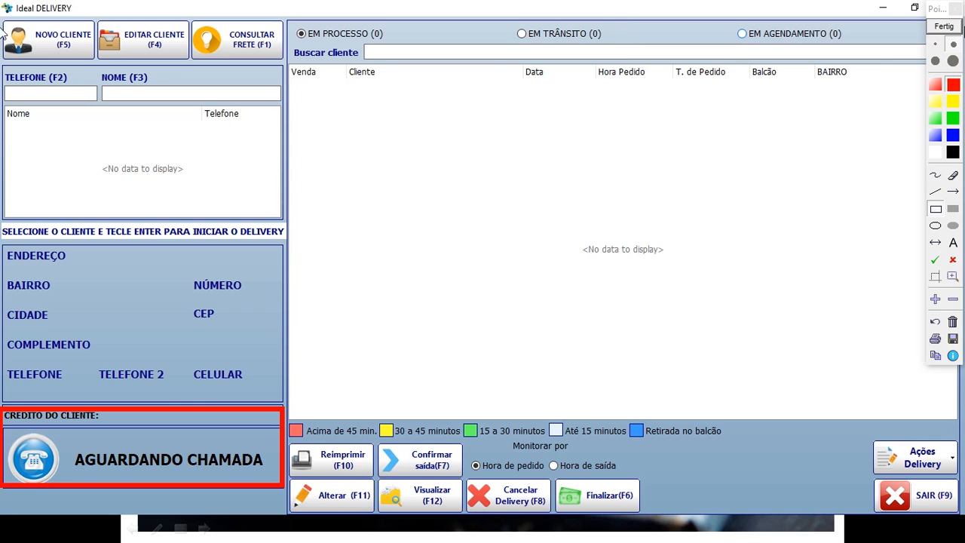
Search customers by a partial telephone number and start a delivery sale for the match.
click(945, 30)
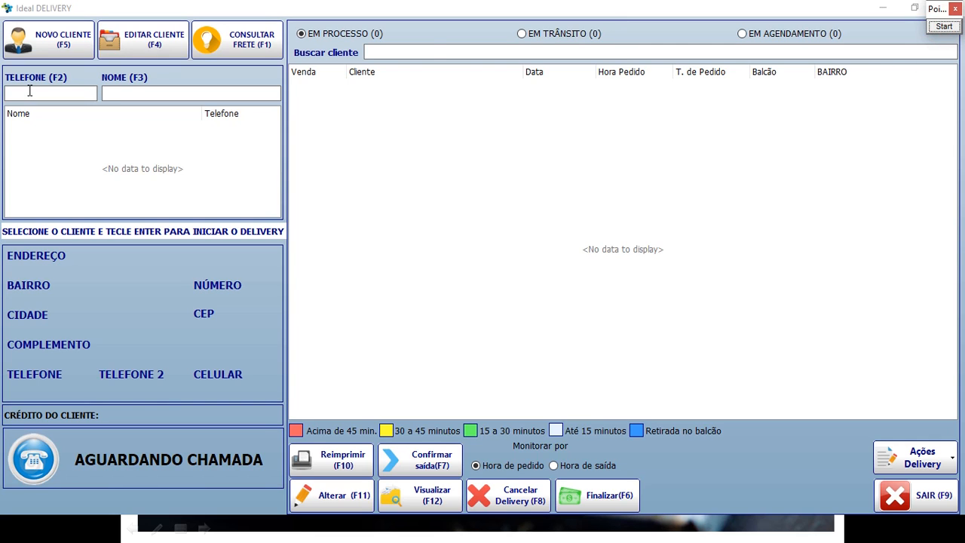
click(28, 90)
click(113, 93)
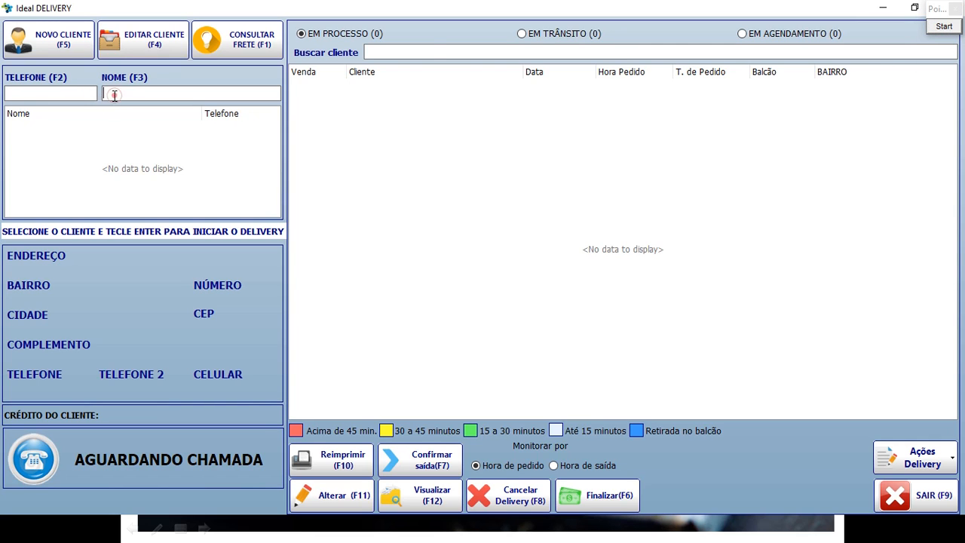
click(50, 92)
text(0505)
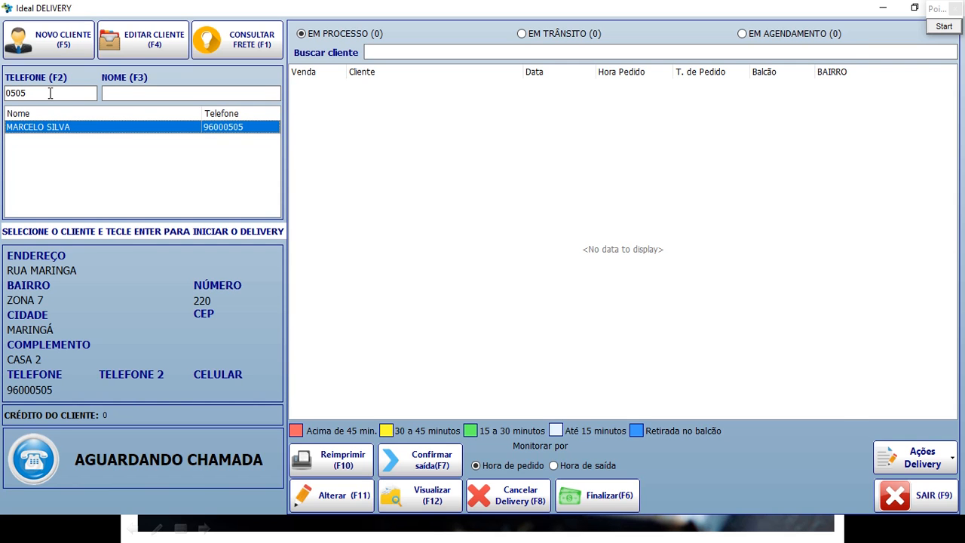
key(Return)
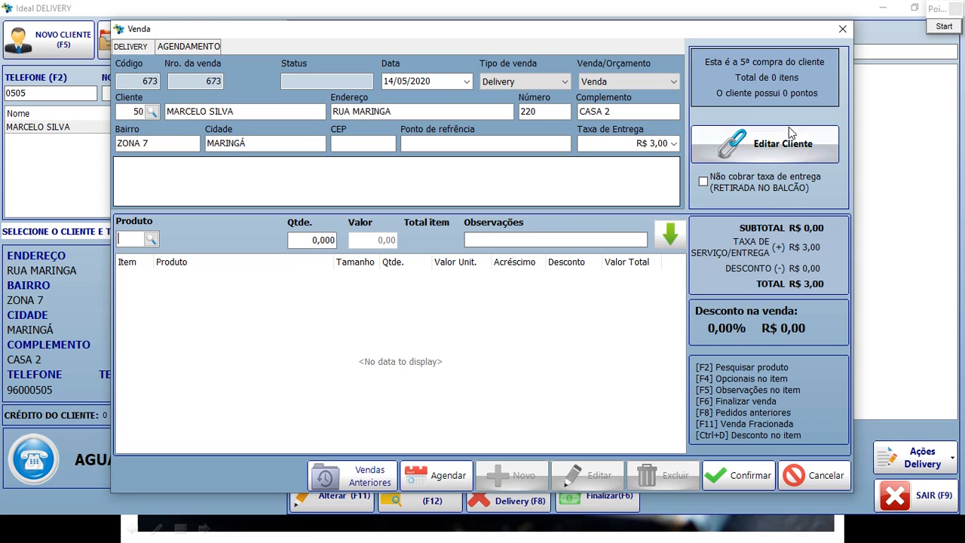
Discard the unsaved sale, close the Ideal DELIVERY screen, and bring up the open-windows list.
click(842, 29)
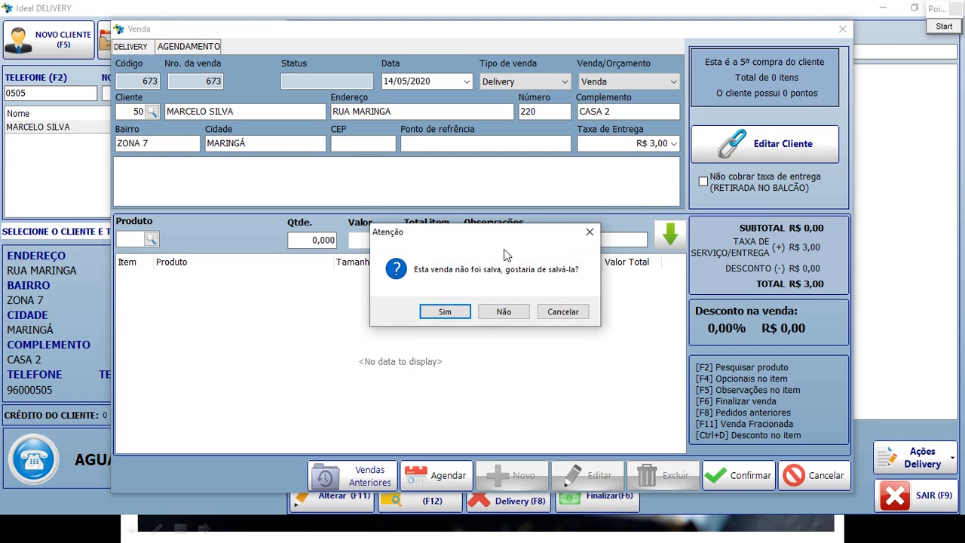
click(497, 316)
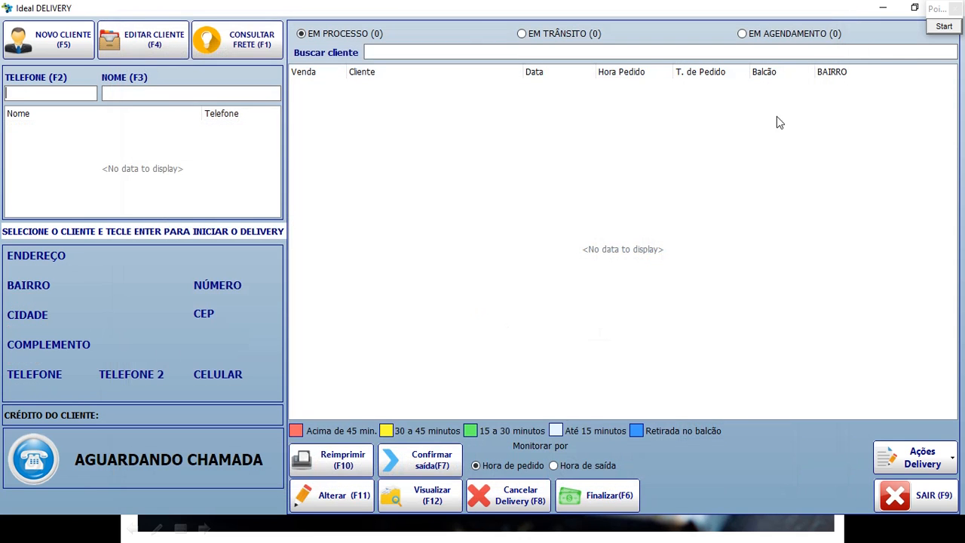
double_click(706, 12)
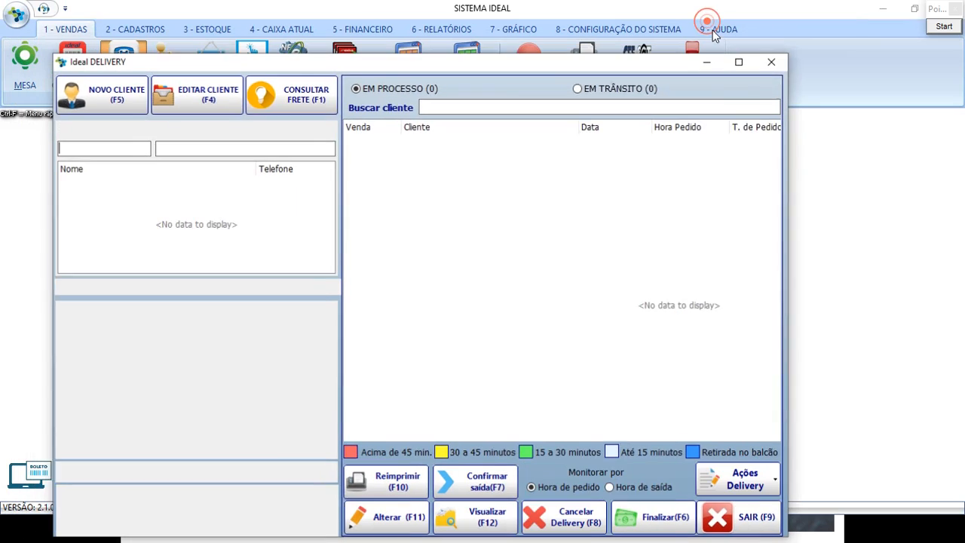
click(773, 63)
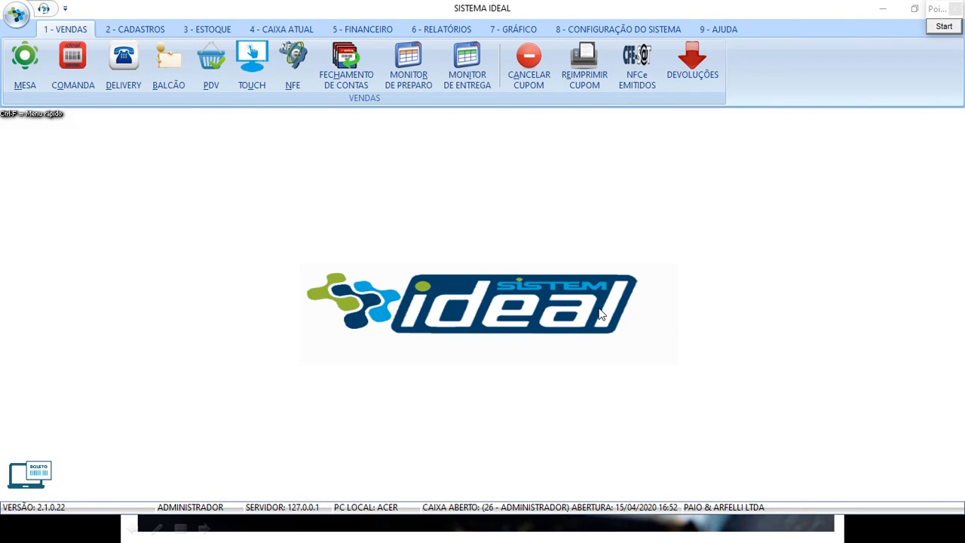
key(alt+Tab)
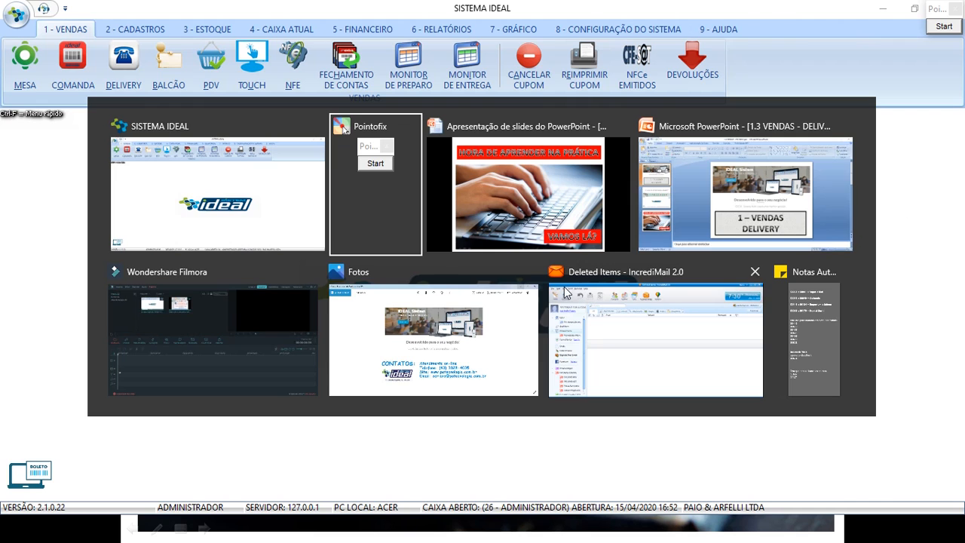
Switch to Fotos and show 'Miniatura tela final youtube.JPG' full screen.
click(476, 334)
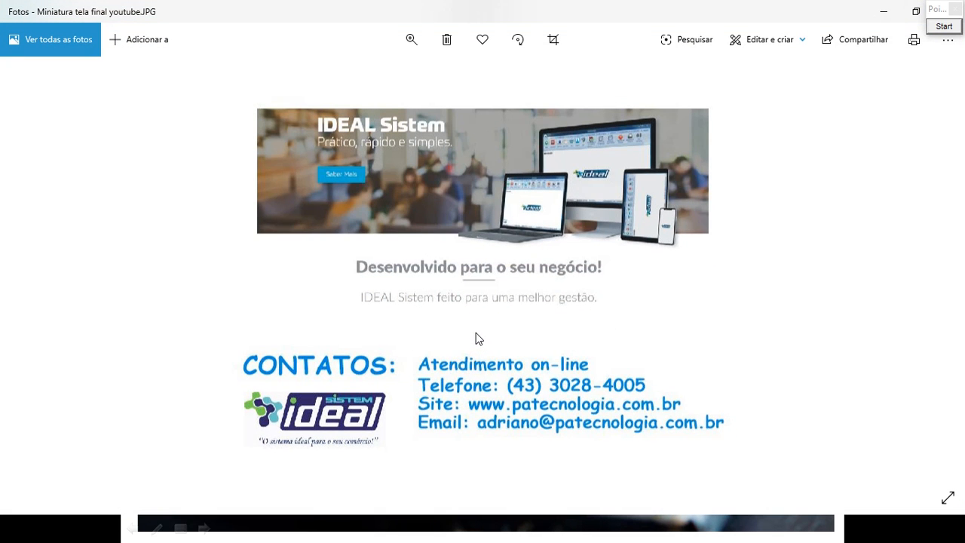
click(945, 498)
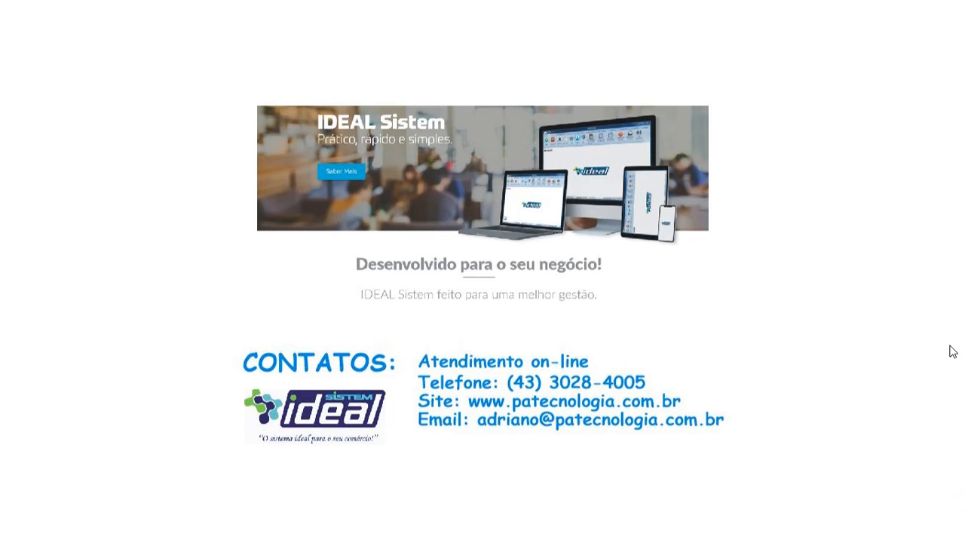